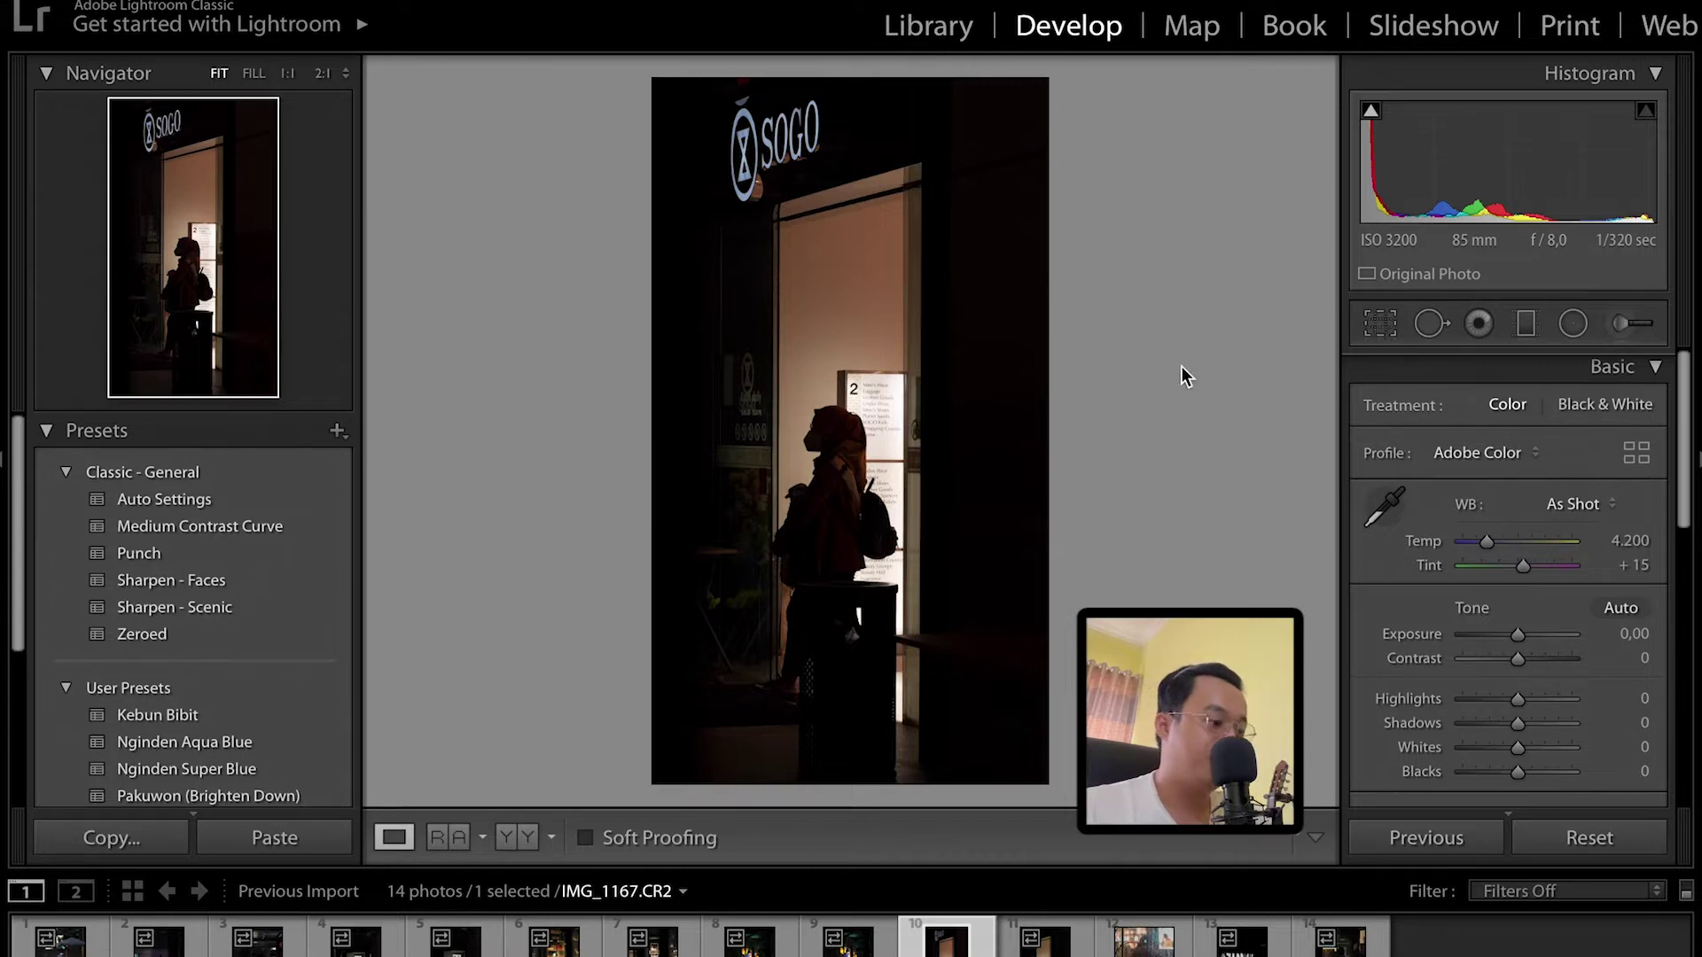
Start a crop locked to the 4 x 5 / 8 x 10 aspect ratio.
{"action": "left_click", "coordinate": [1380, 325]}
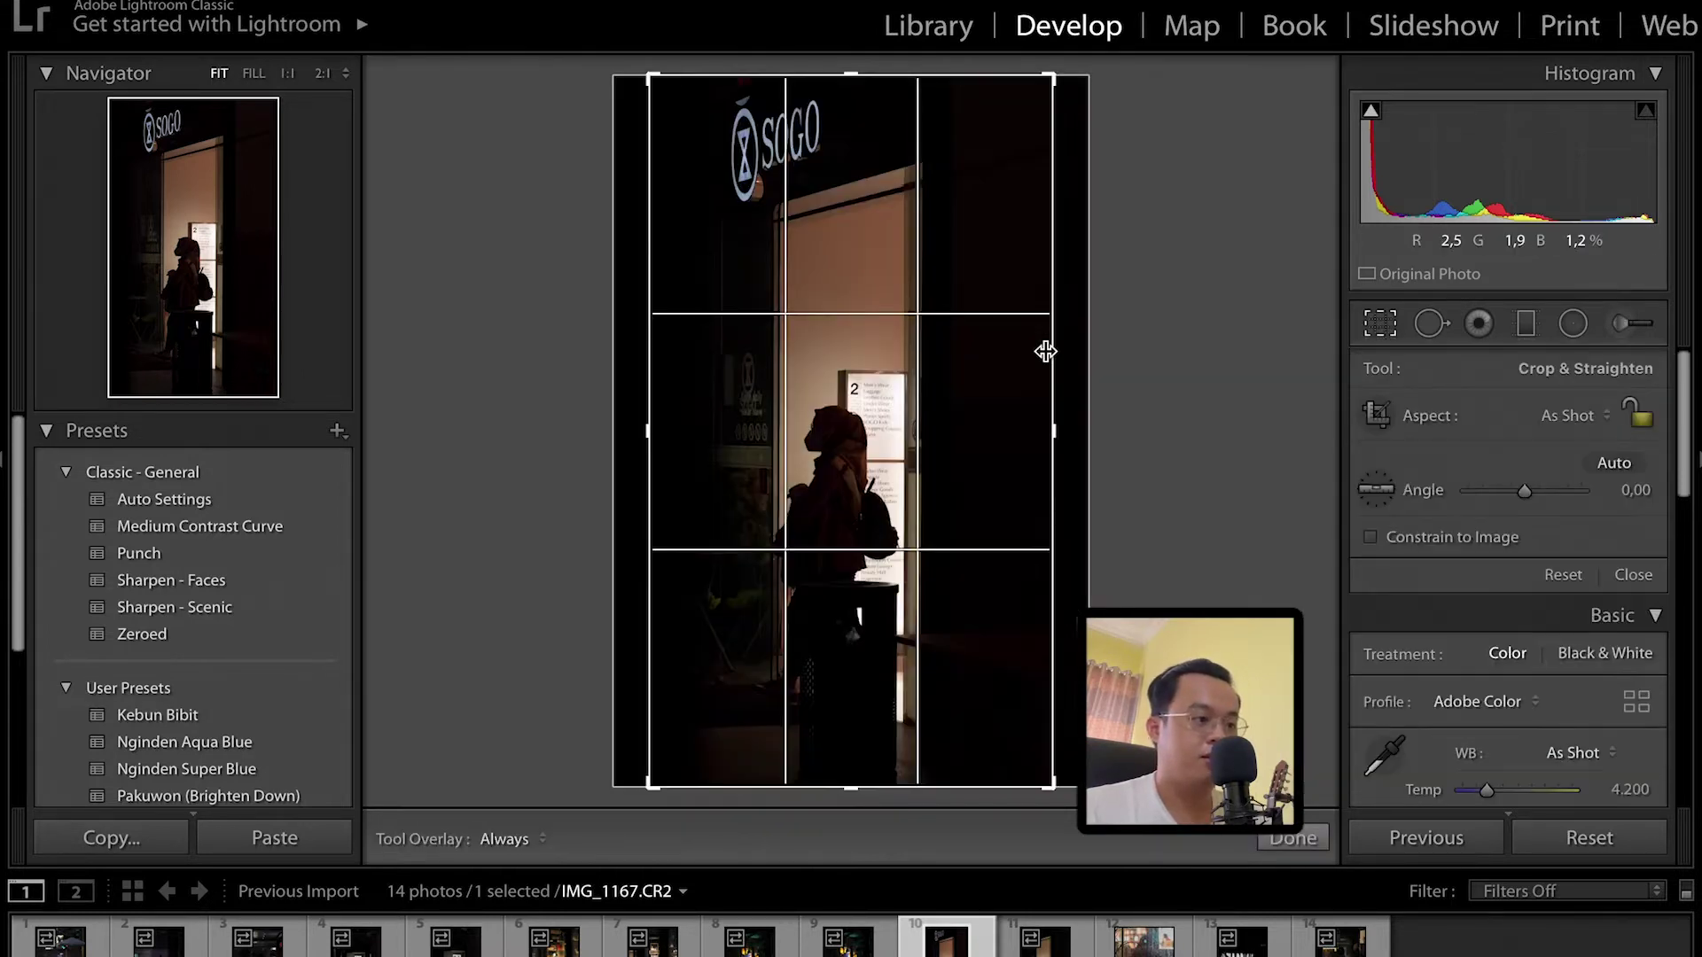
{"action": "left_click", "coordinate": [1571, 416]}
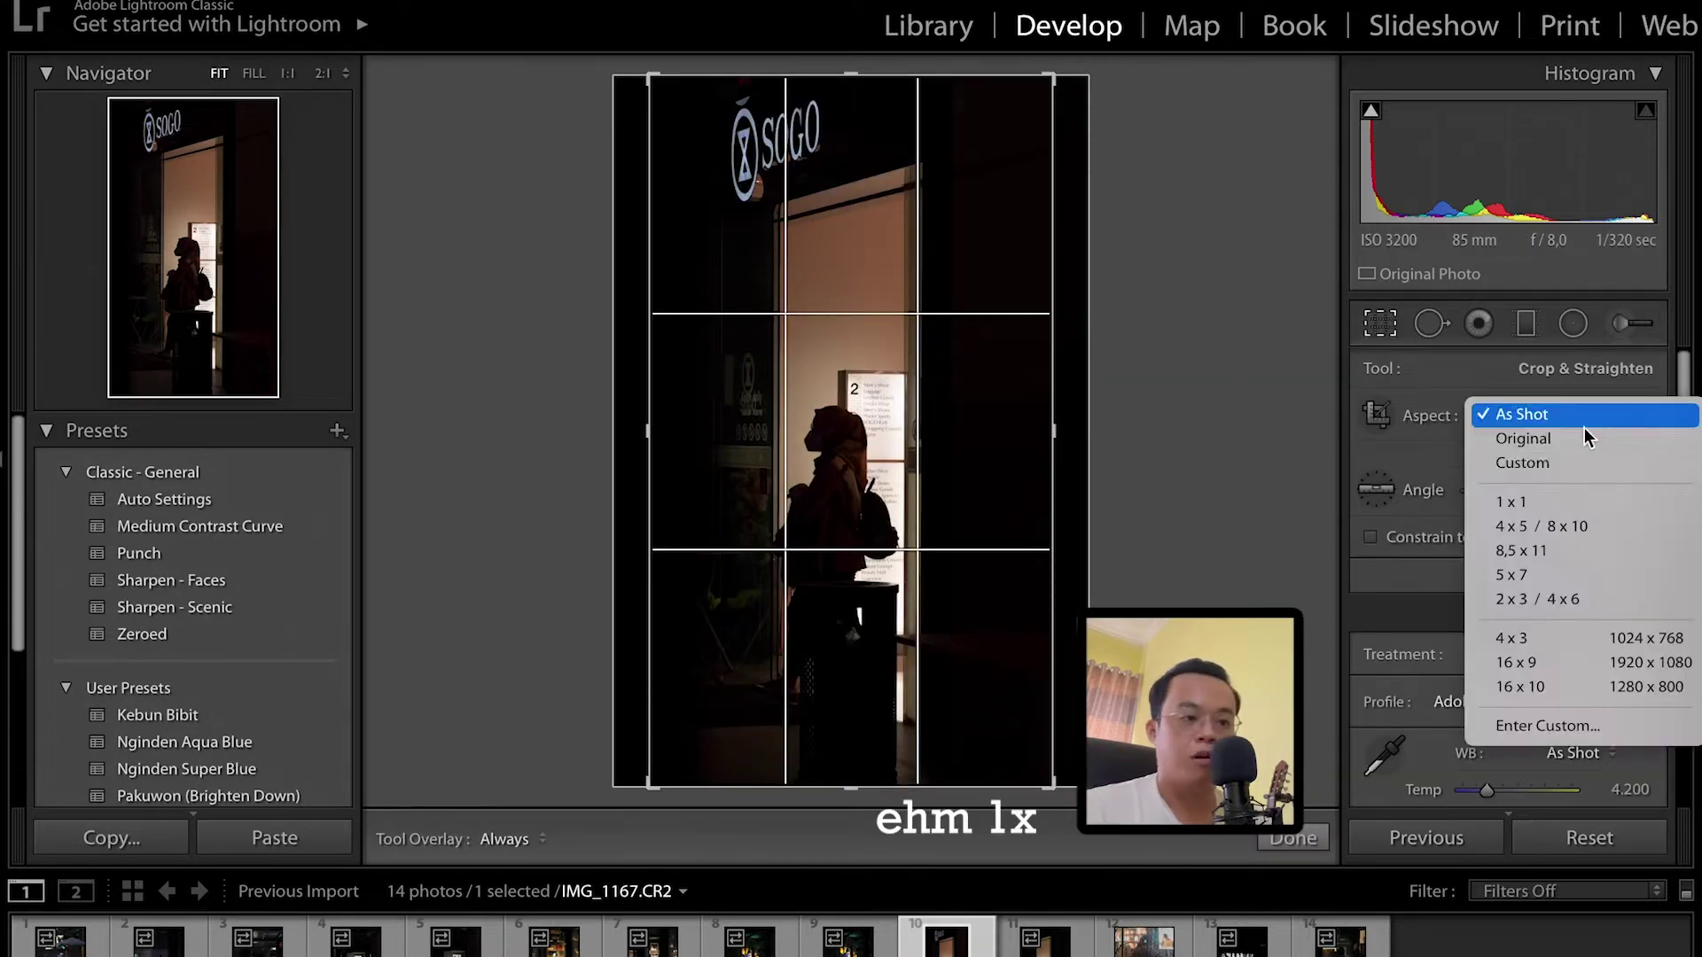
{"action": "left_click", "coordinate": [1538, 529]}
Frame the lit doorway, silhouetted woman and SOGO sign in the crop and apply it.
{"action": "left_click_drag", "start_coordinate": [1054, 77], "coordinate": [1049, 187]}
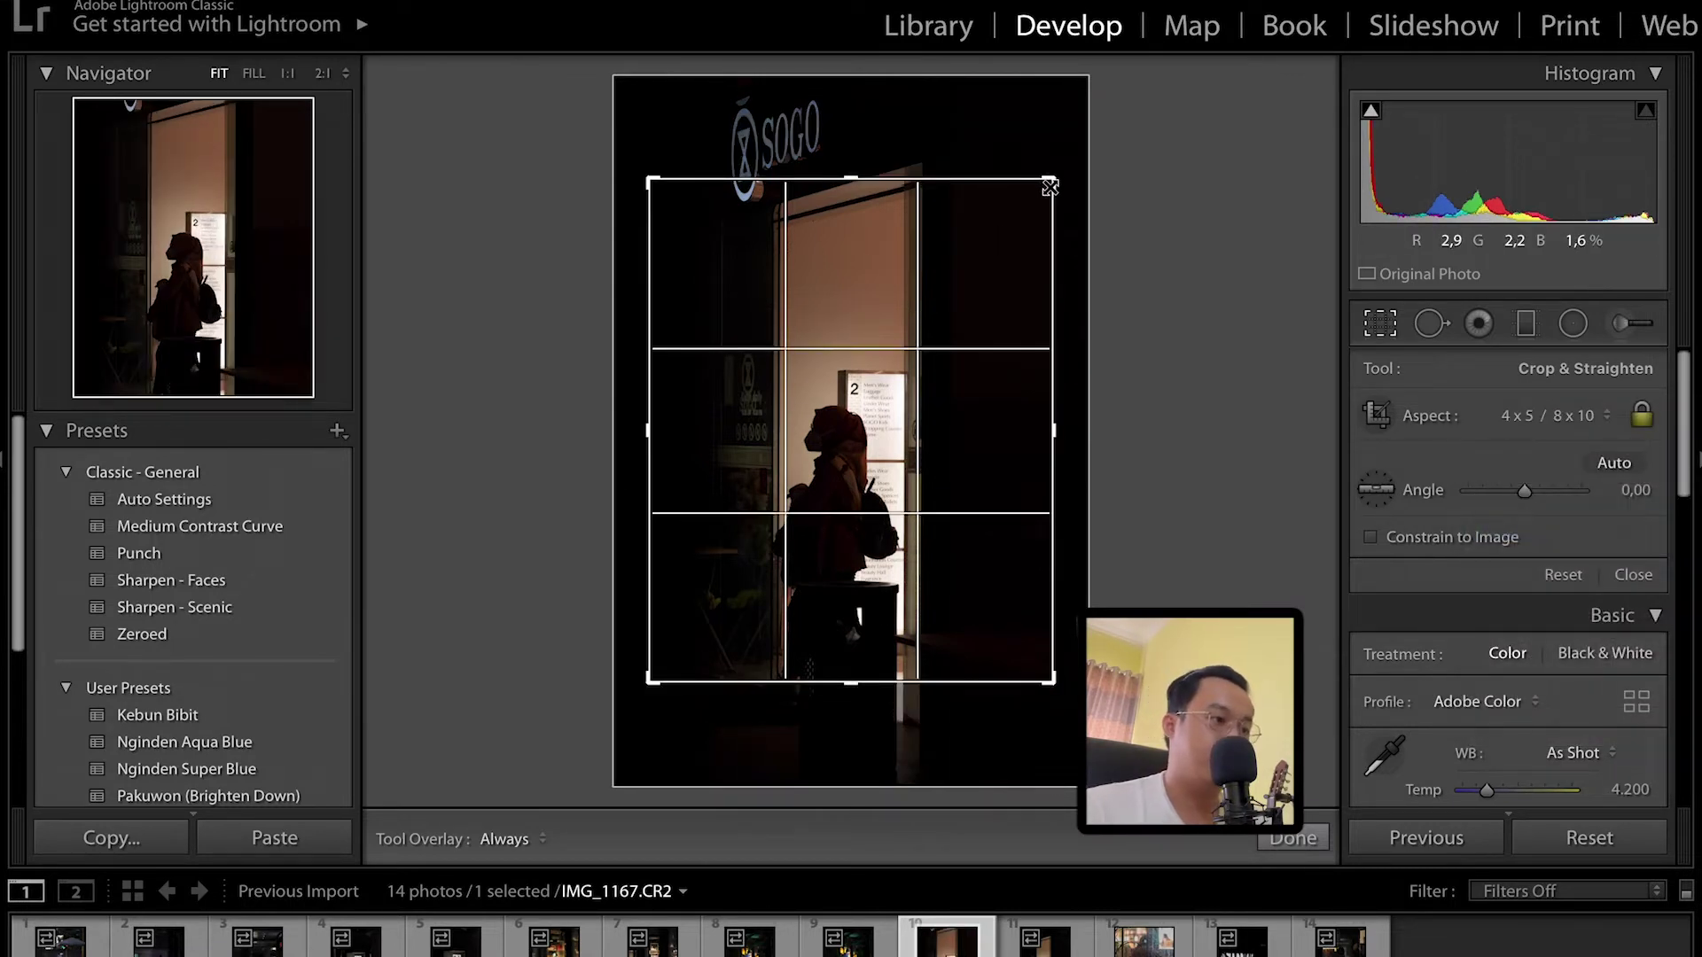
{"action": "left_click_drag", "start_coordinate": [1053, 181], "coordinate": [1079, 140]}
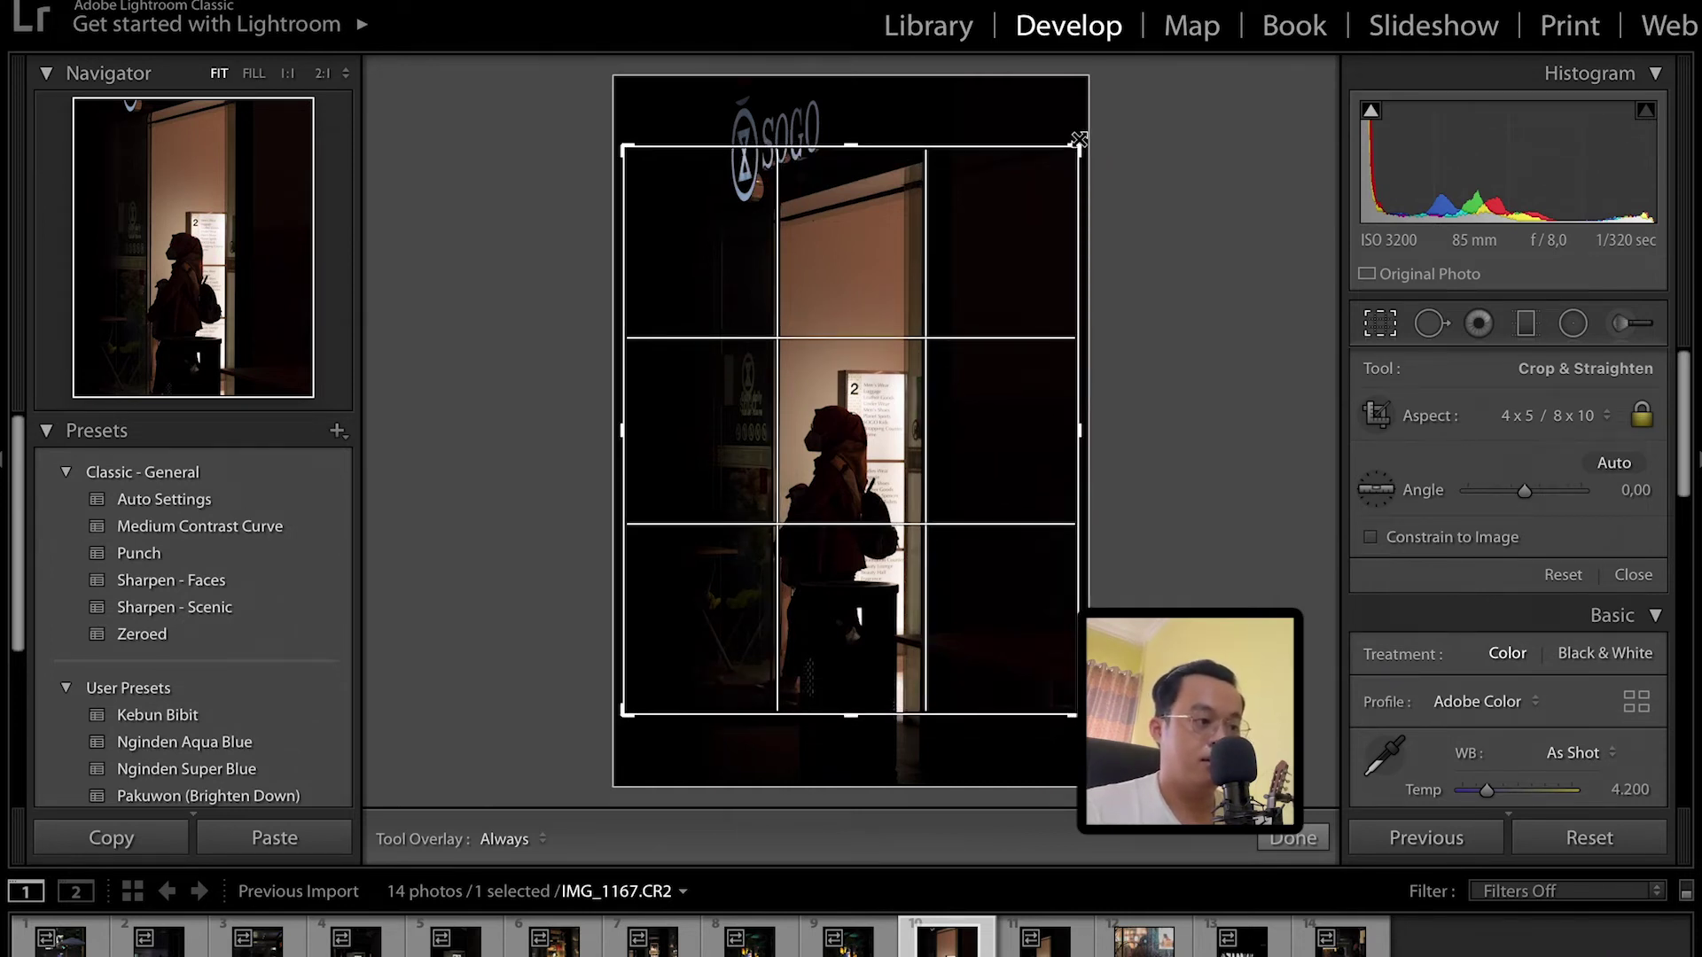
{"action": "left_click_drag", "start_coordinate": [1079, 140], "coordinate": [1097, 115]}
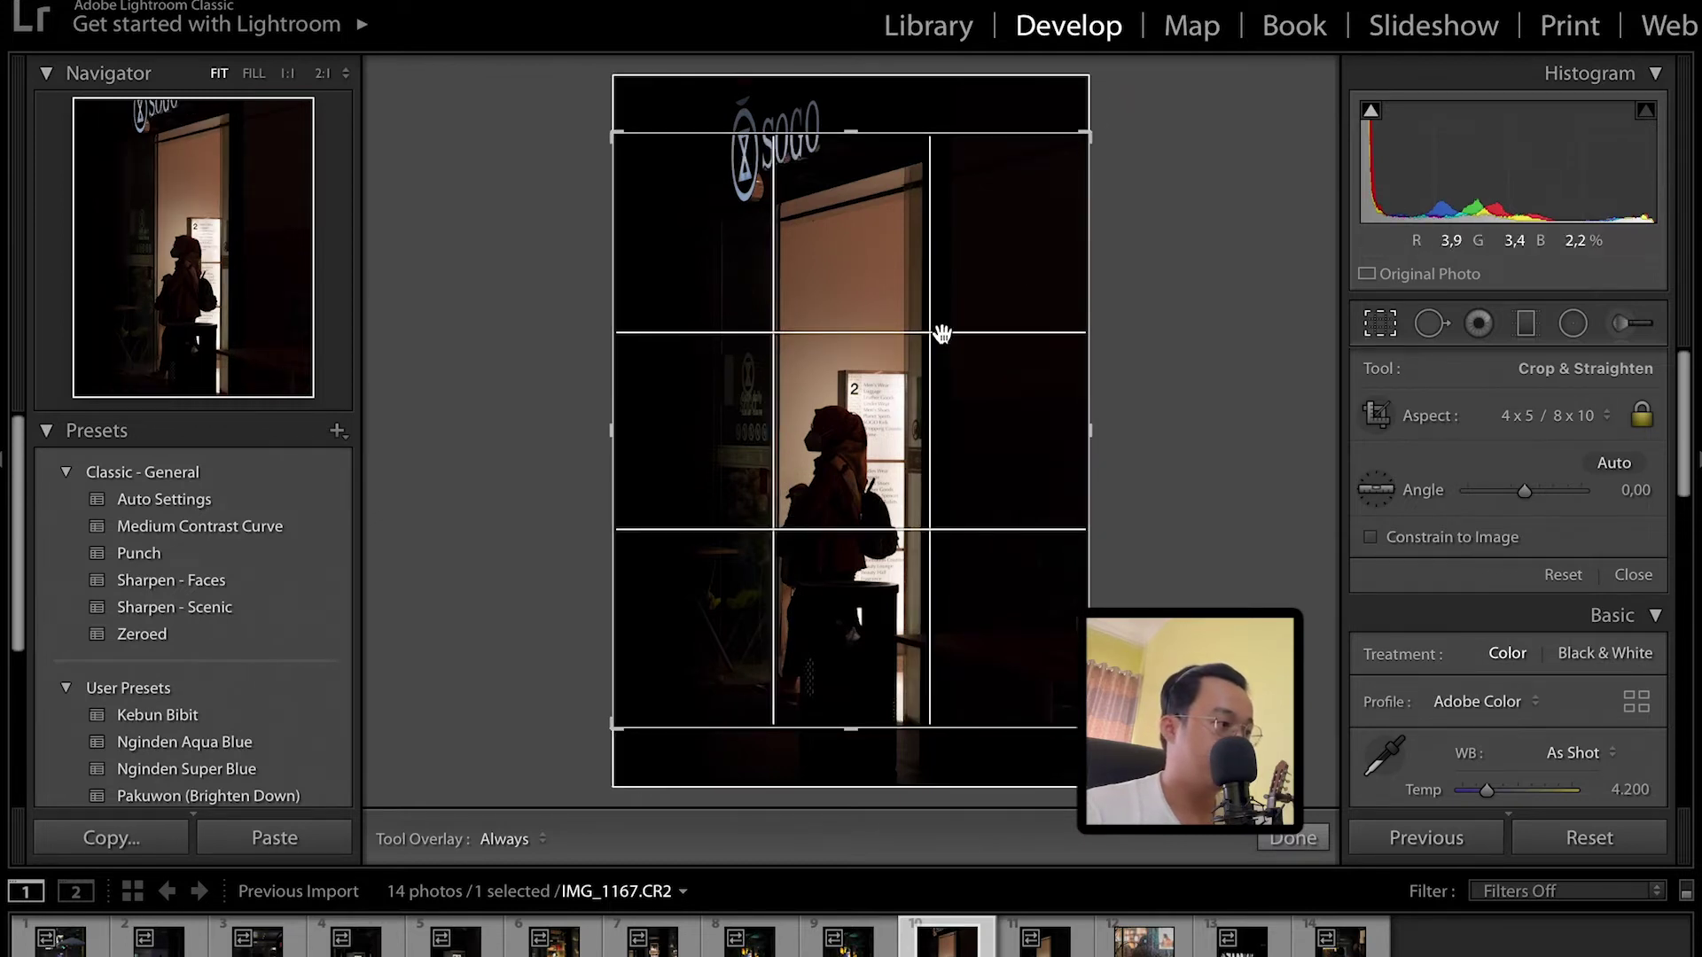
{"action": "left_click_drag", "start_coordinate": [961, 303], "coordinate": [961, 310]}
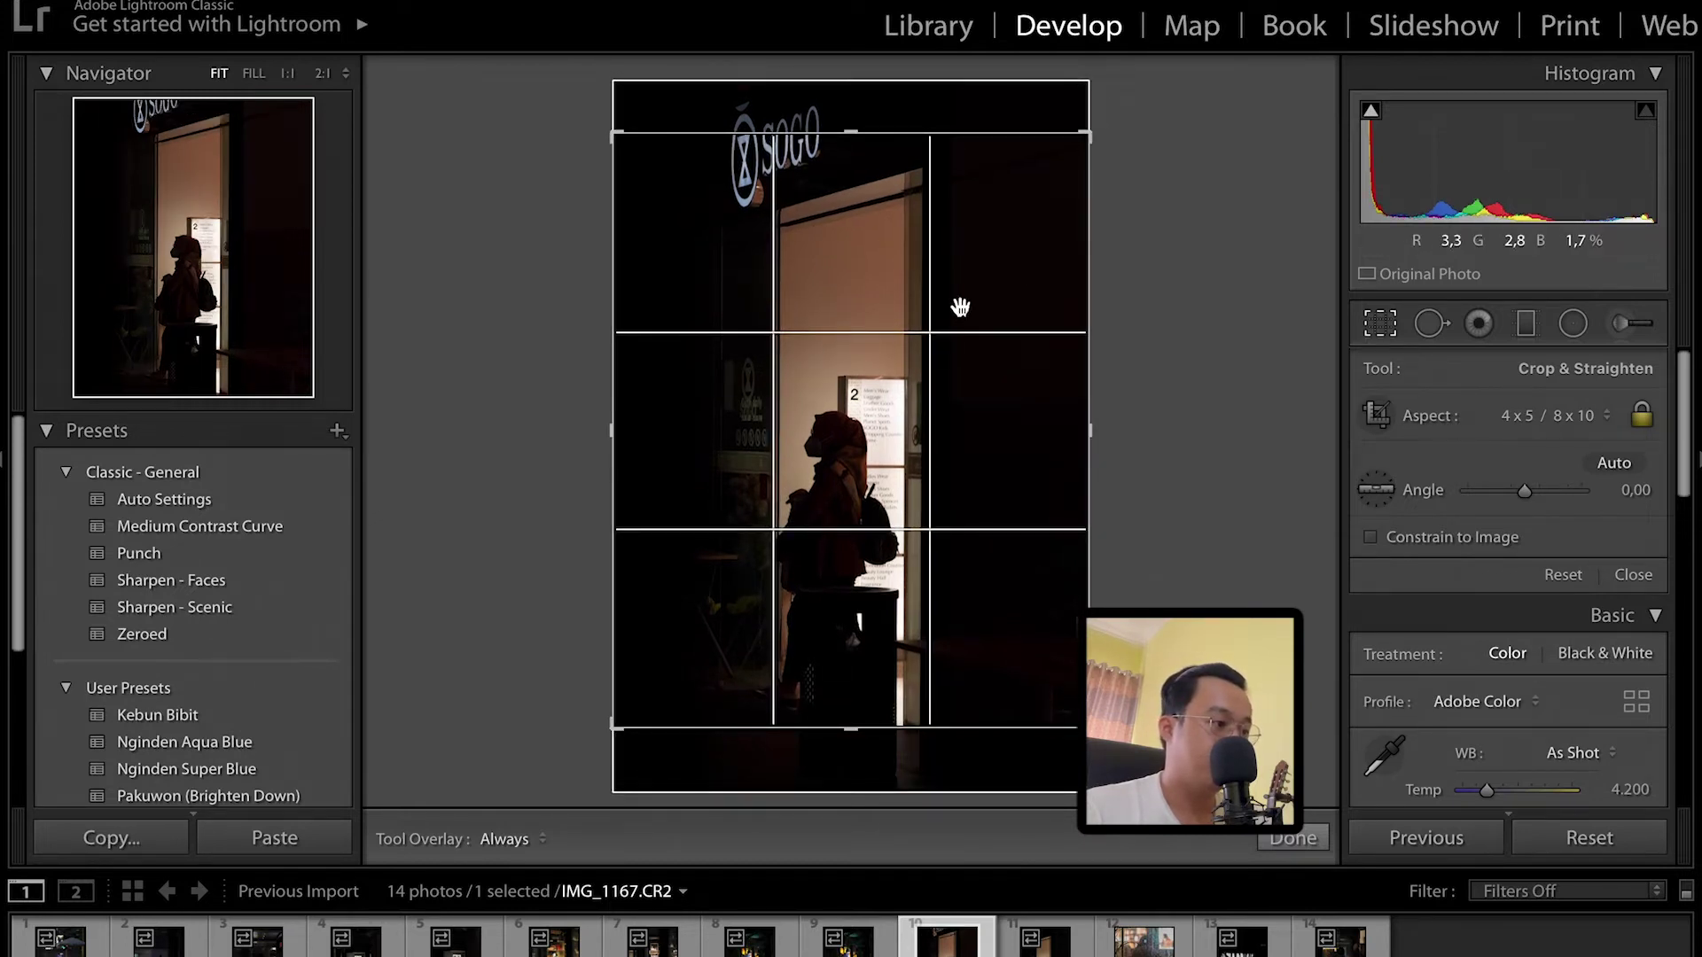
{"action": "left_click_drag", "start_coordinate": [1102, 126], "coordinate": [1104, 122]}
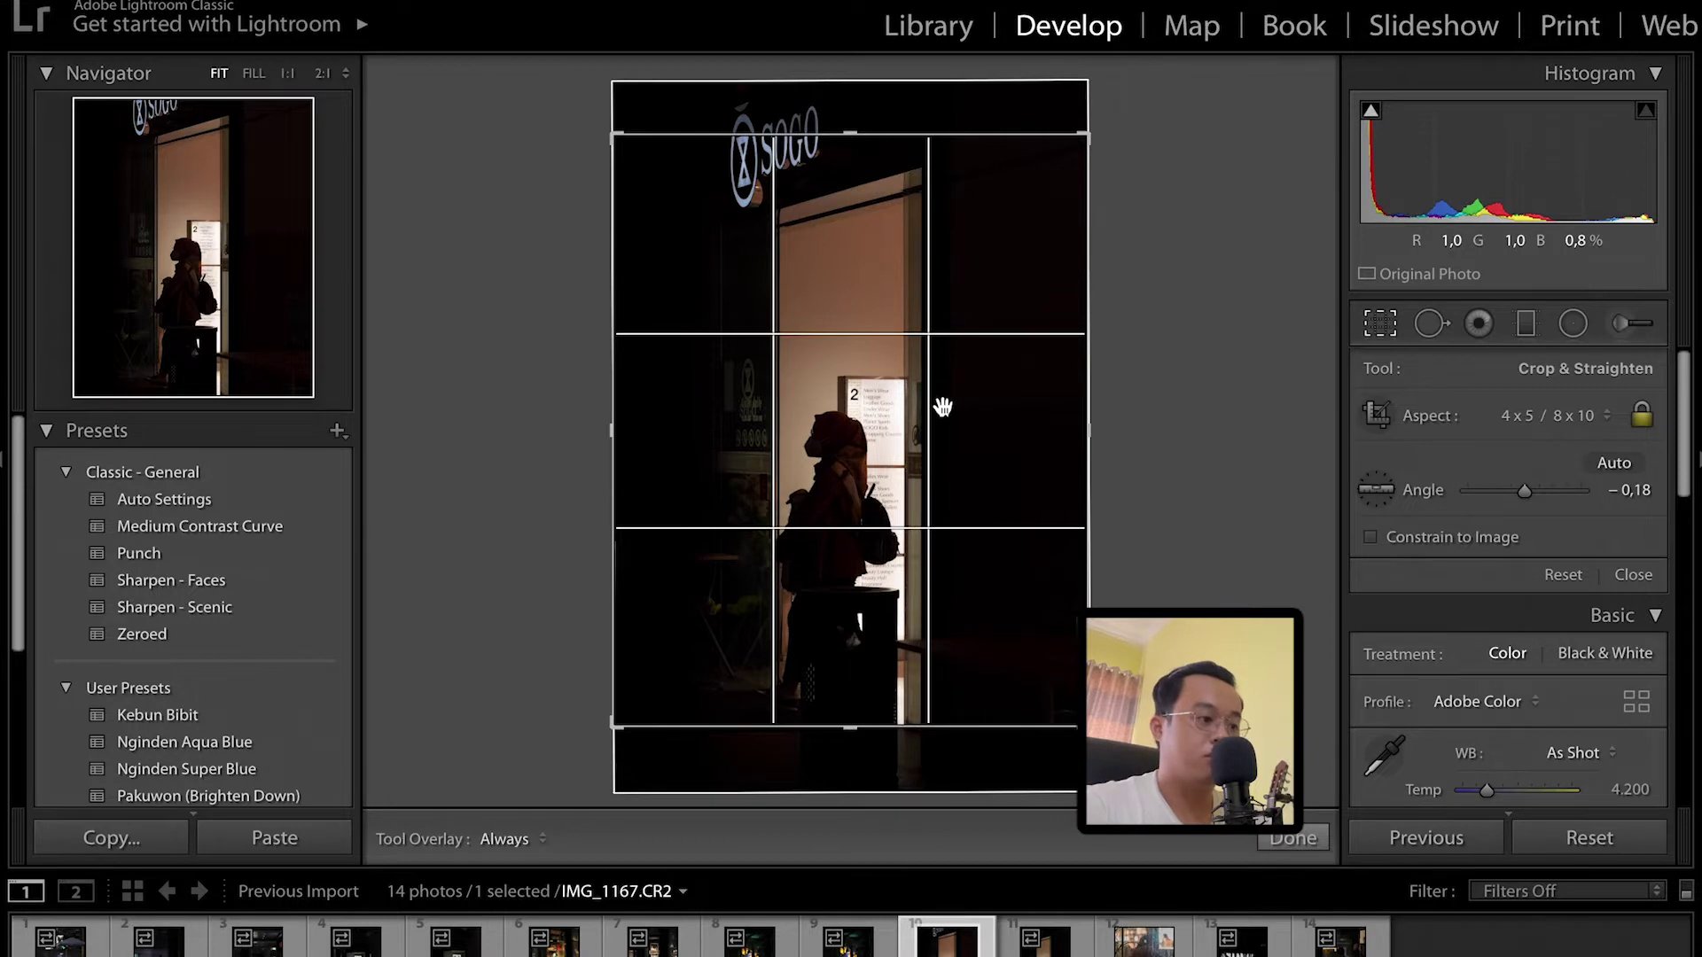
{"action": "key", "text": "Return"}
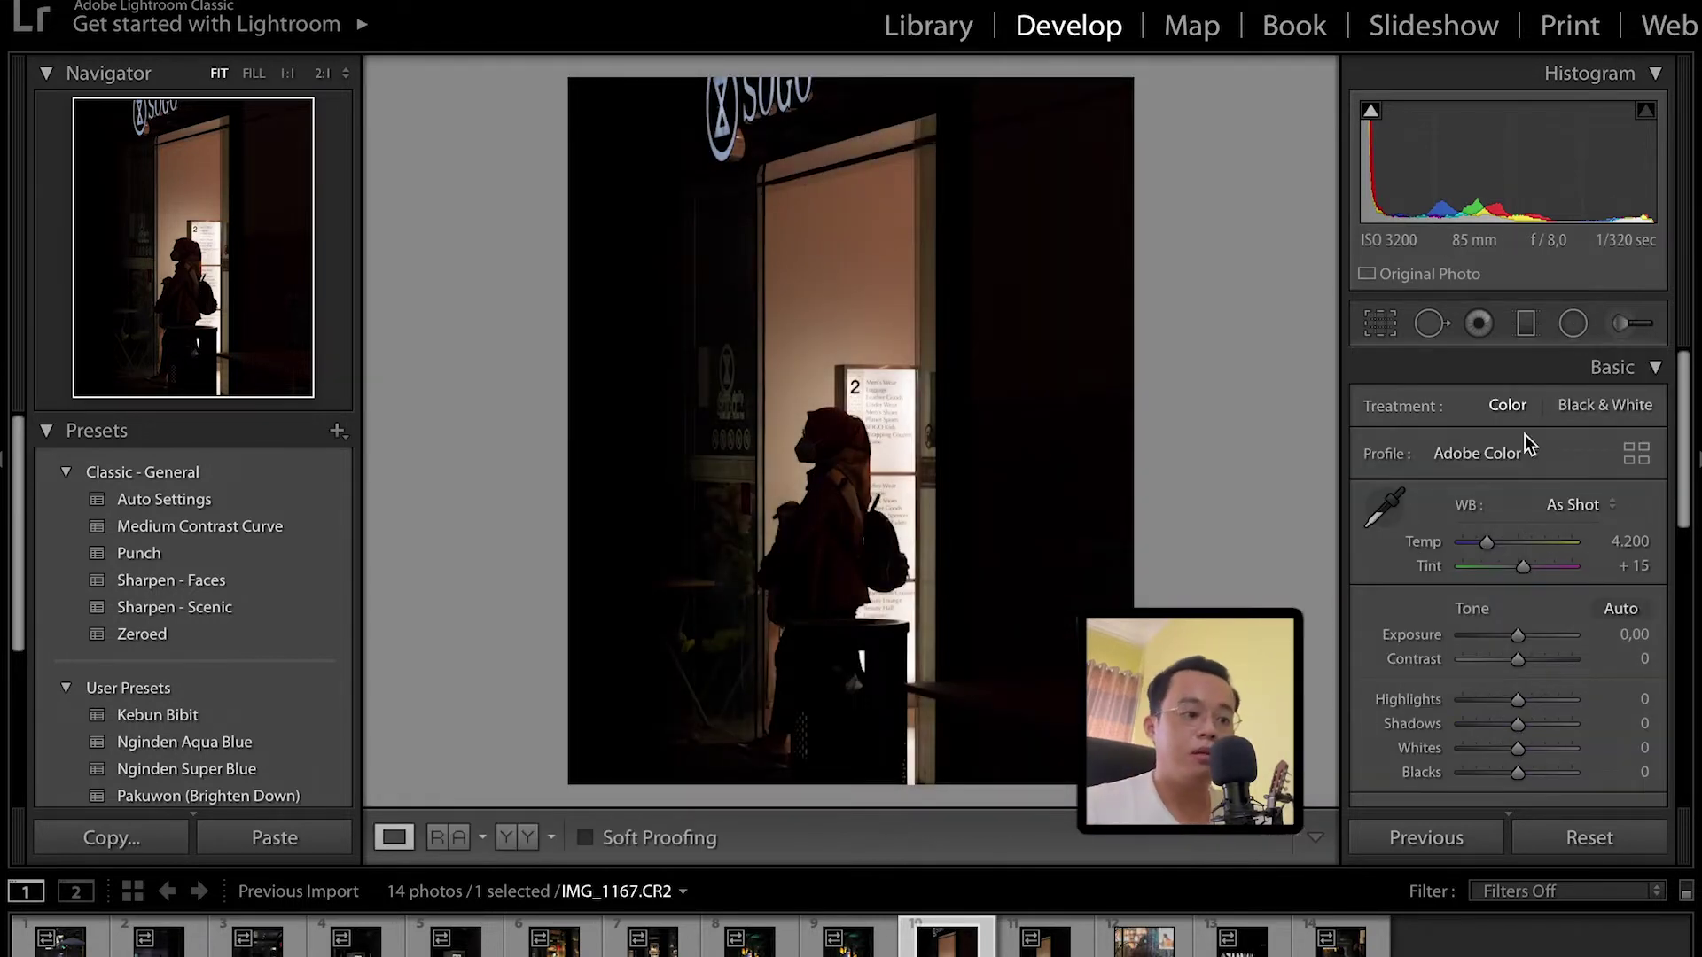
In Lens Corrections, enable Remove Chromatic Aberration and Enable Profile Corrections.
{"action": "scroll", "coordinate": [1589, 666], "scroll_direction": "down", "scroll_amount": 1}
{"action": "scroll", "coordinate": [1589, 665], "scroll_direction": "down", "scroll_amount": 4}
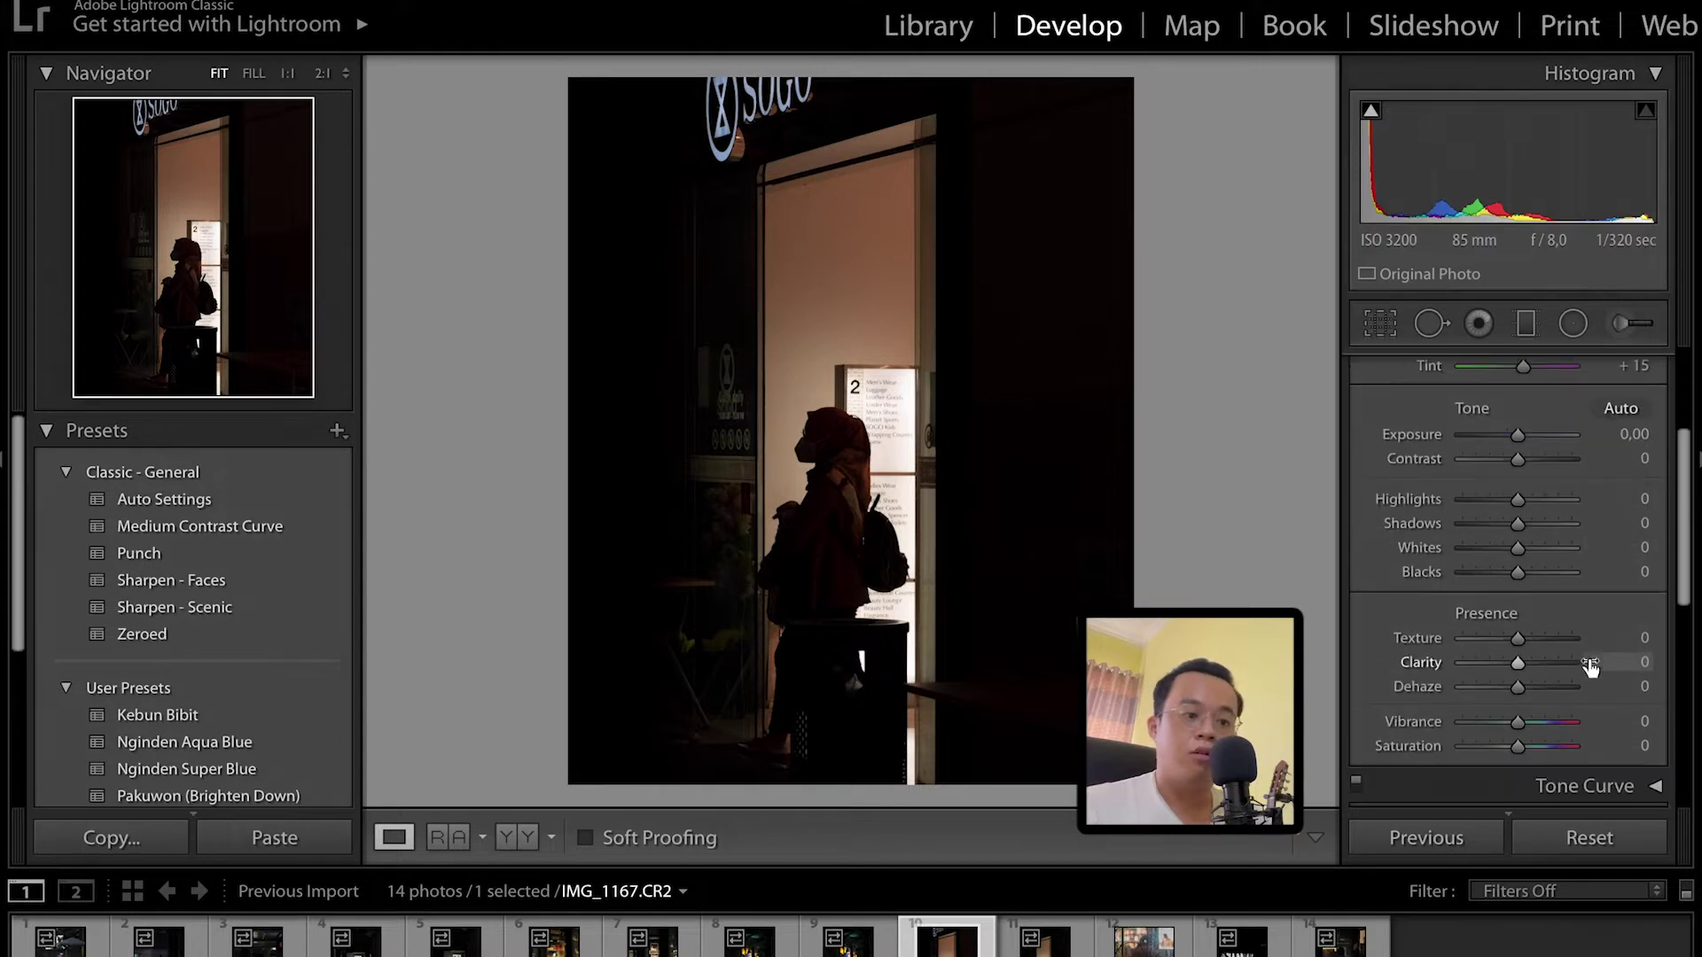
{"action": "scroll", "coordinate": [1588, 663], "scroll_direction": "down", "scroll_amount": 4}
{"action": "scroll", "coordinate": [1560, 674], "scroll_direction": "down", "scroll_amount": 7}
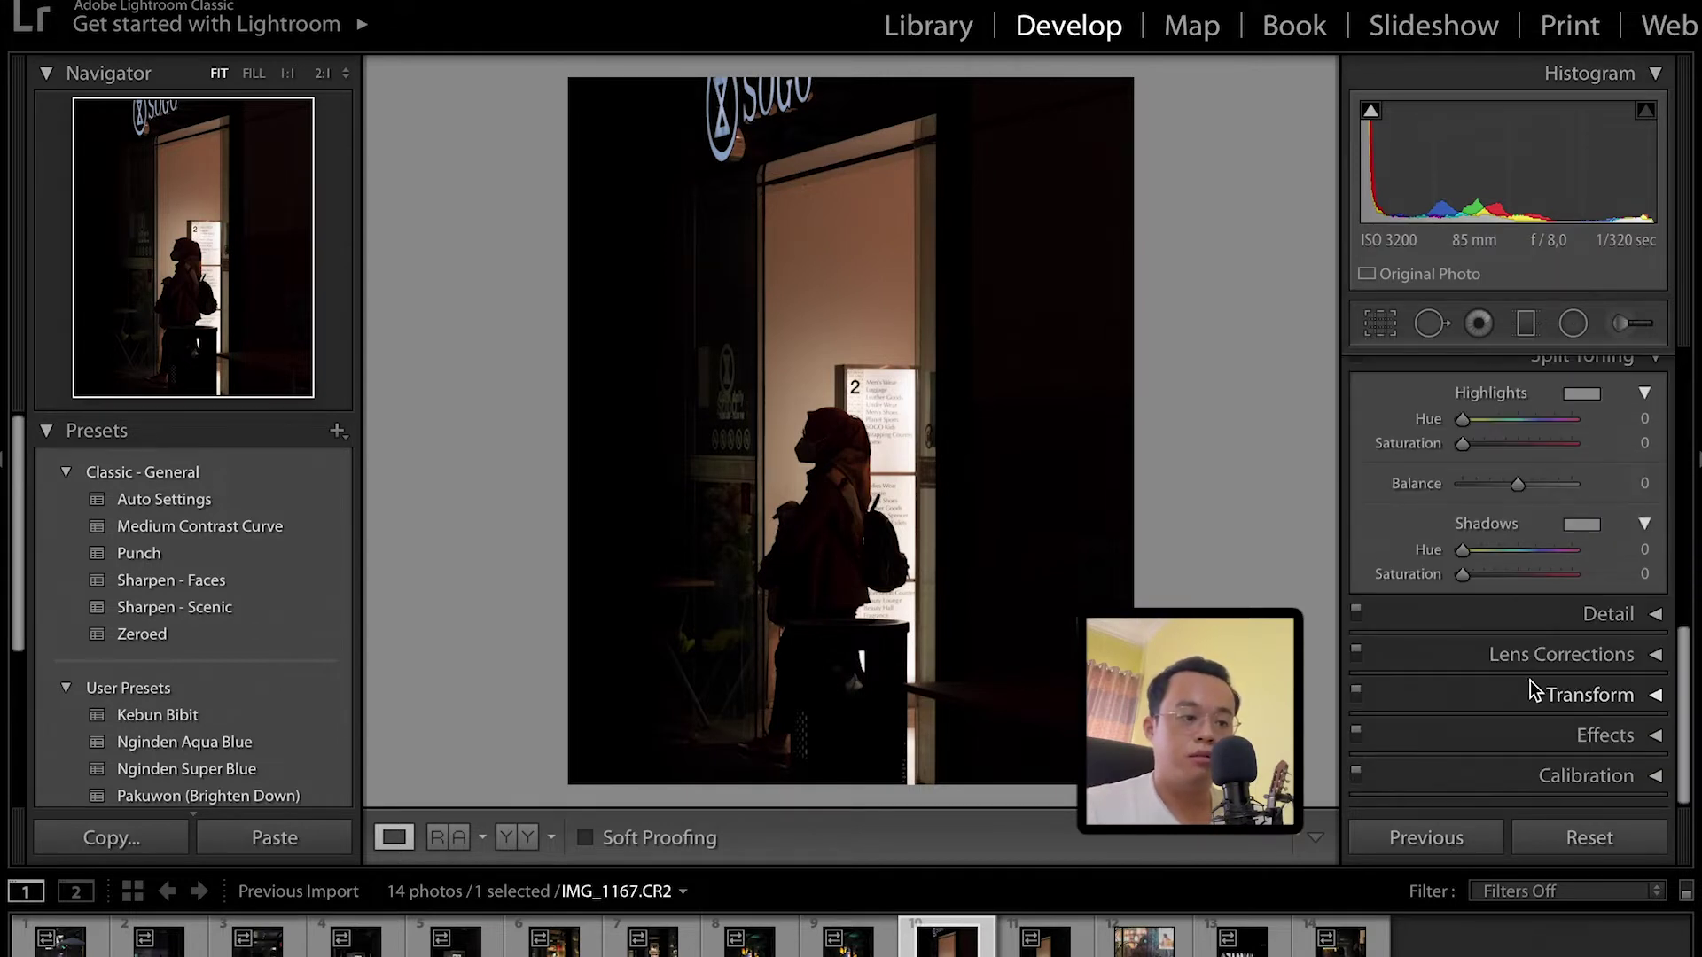
{"action": "left_click", "coordinate": [1653, 656]}
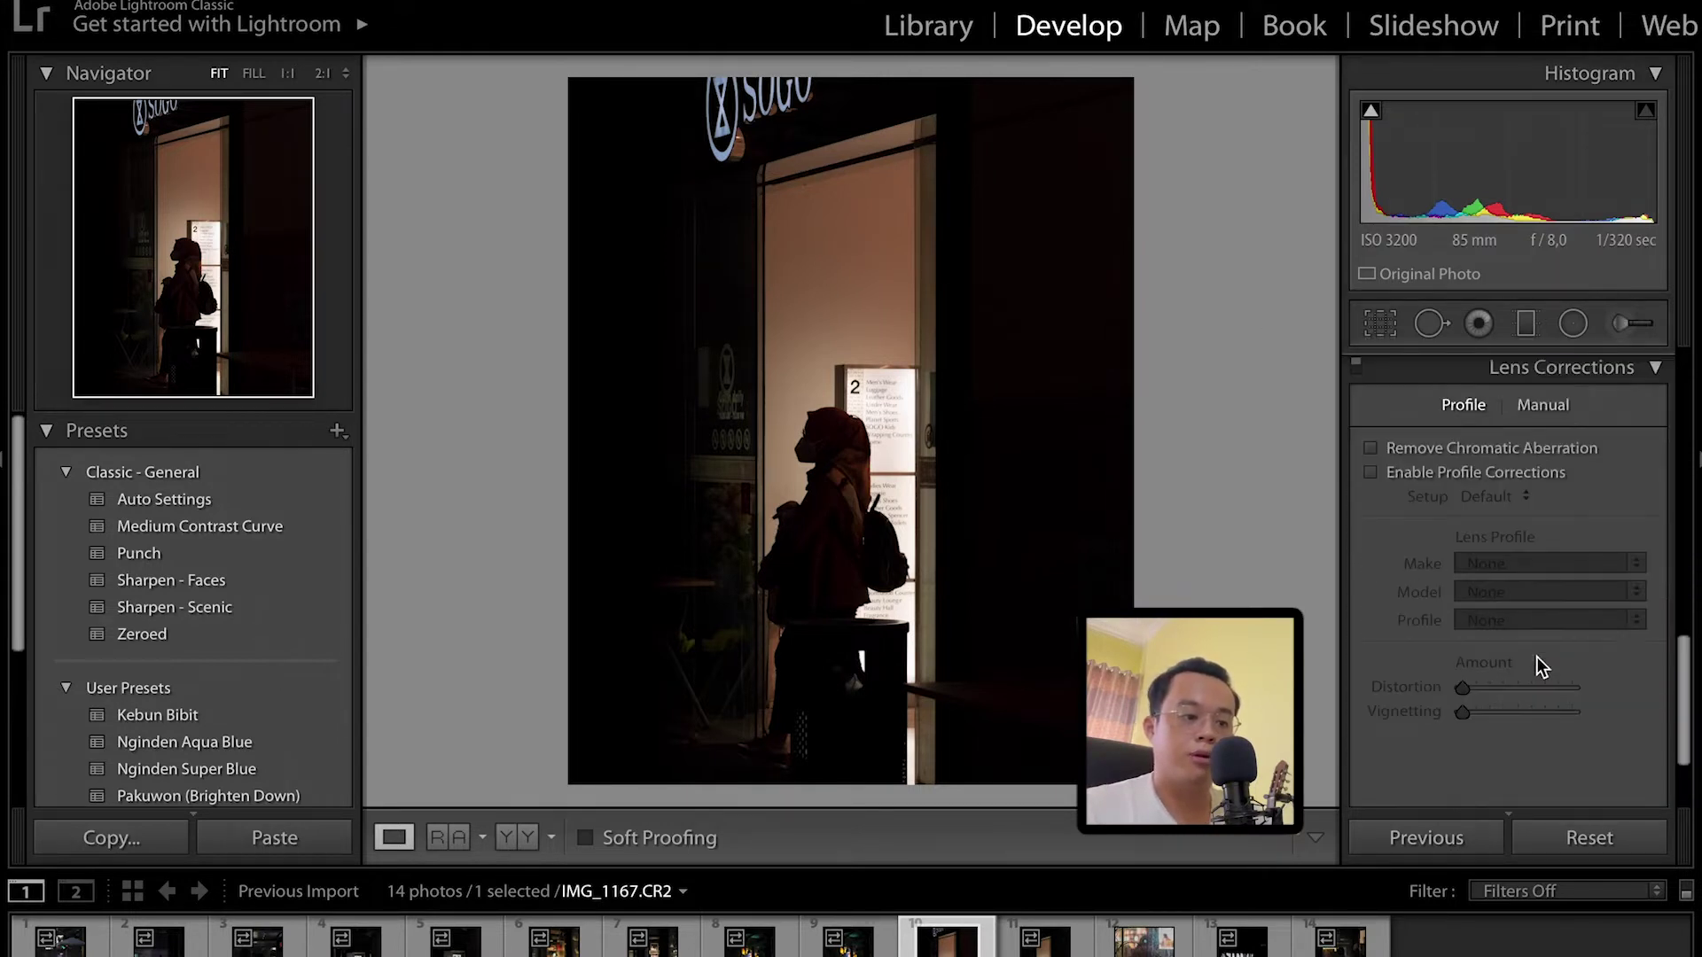
{"action": "left_click", "coordinate": [1371, 448]}
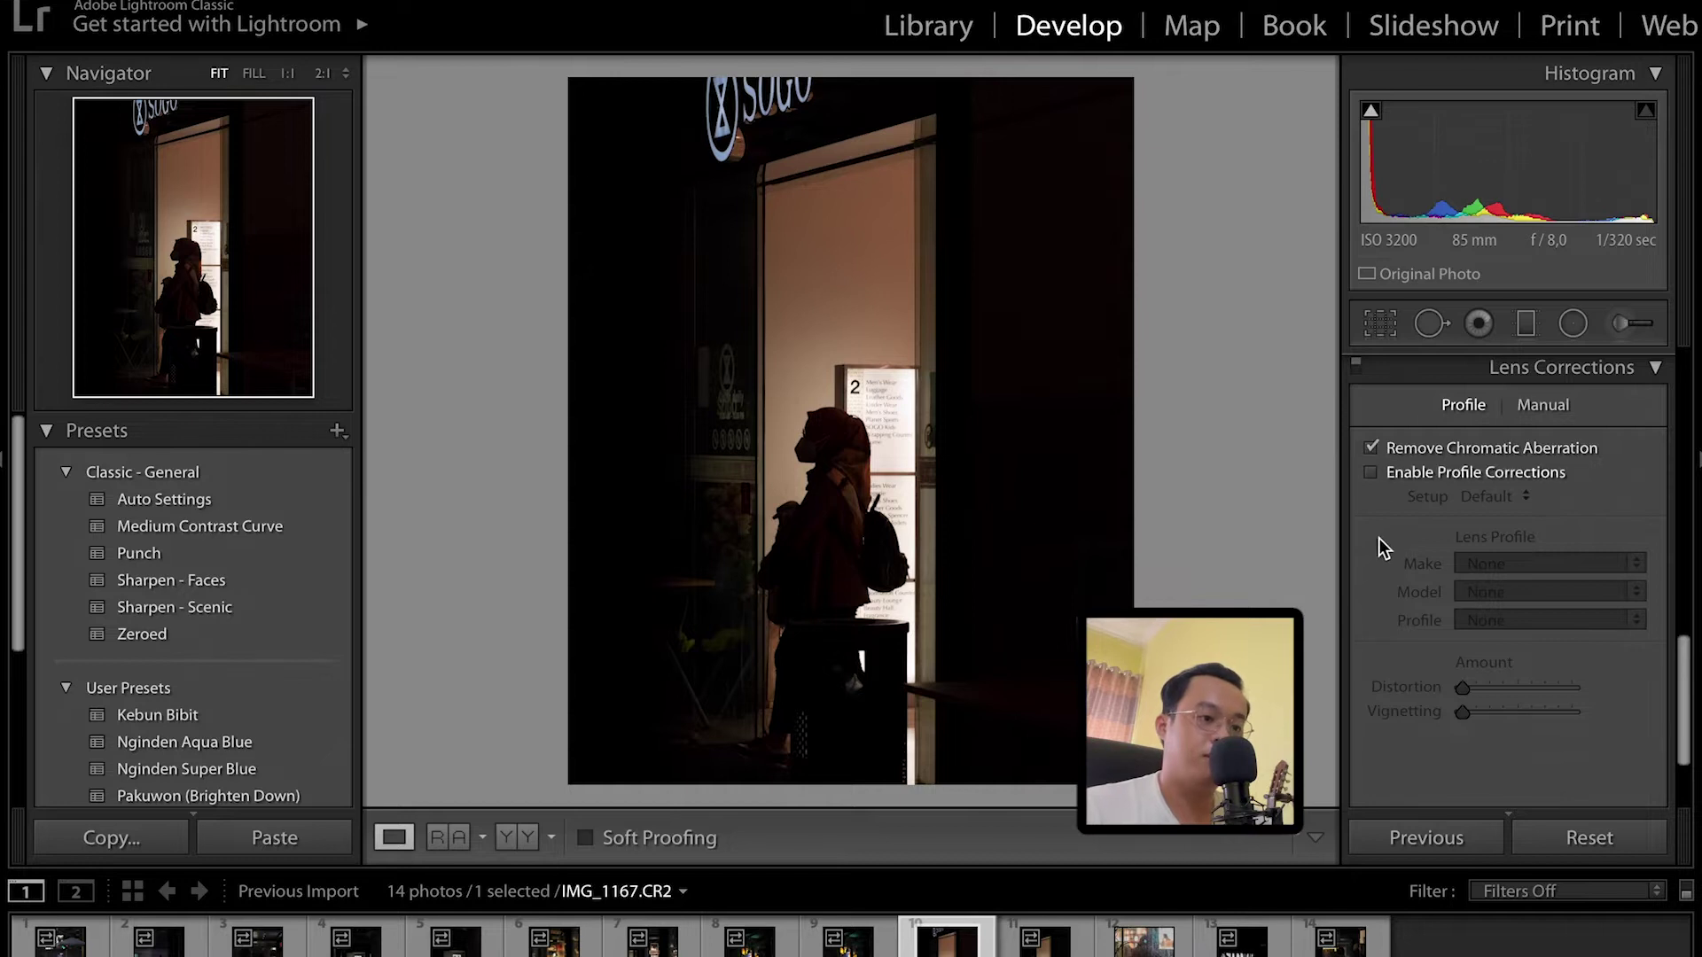
{"action": "left_click", "coordinate": [1372, 473]}
{"action": "scroll", "coordinate": [1599, 483], "scroll_direction": "up", "scroll_amount": 1}
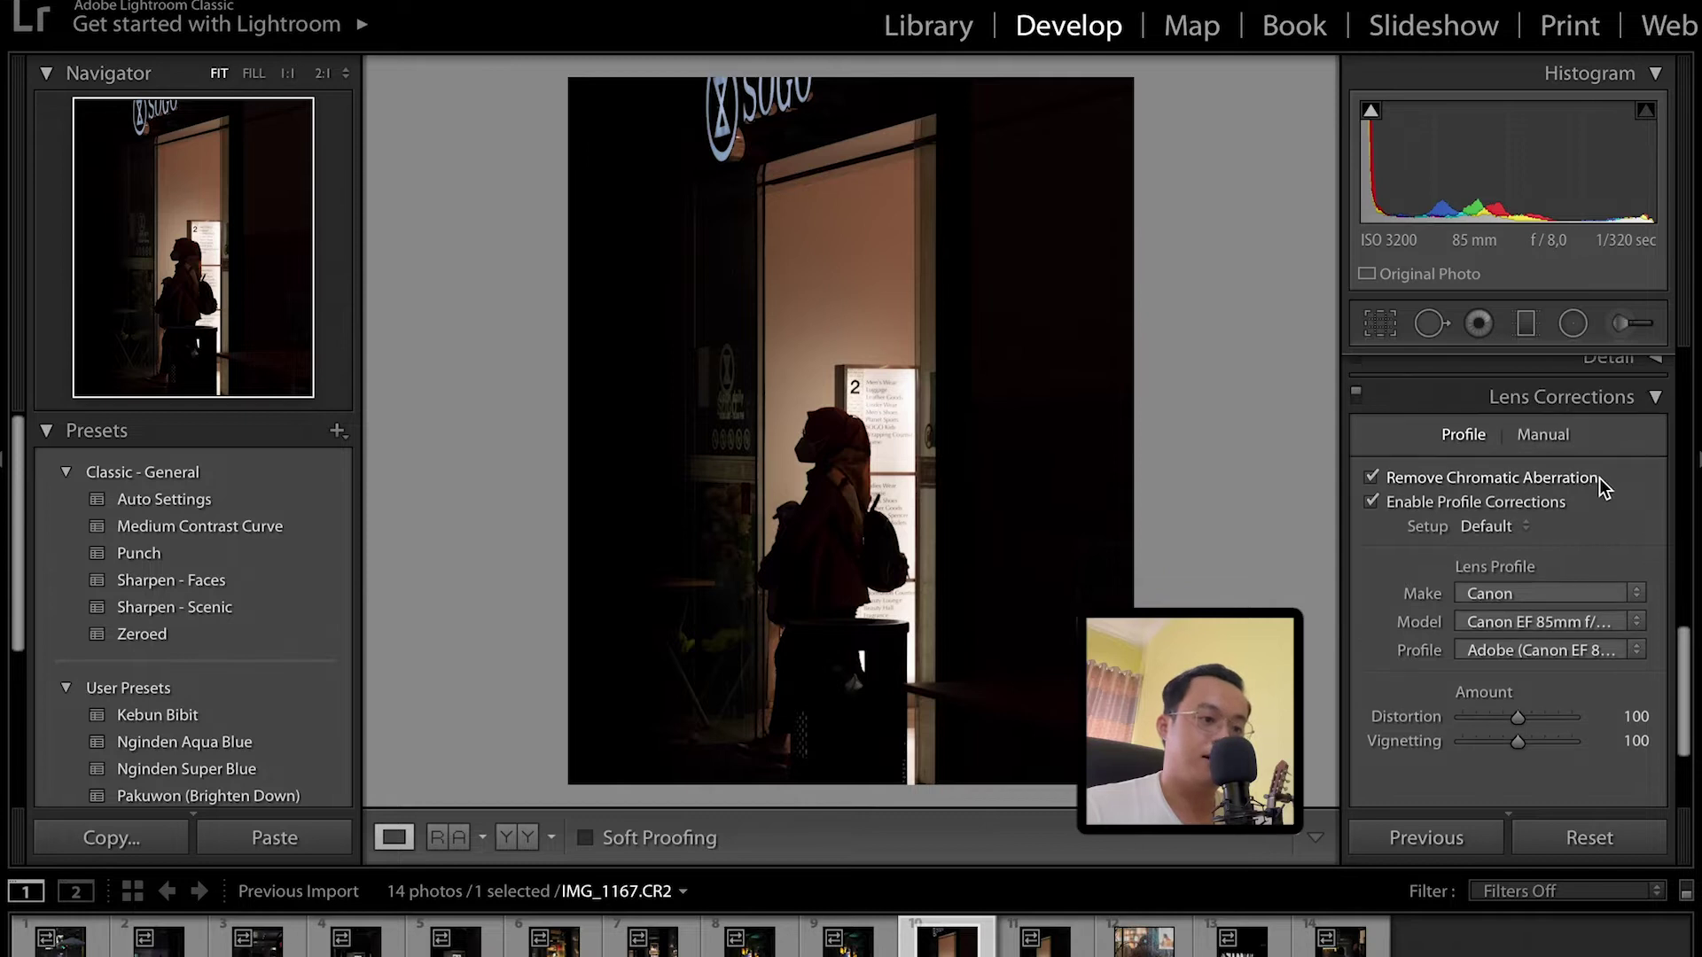
{"action": "left_click", "coordinate": [1655, 393]}
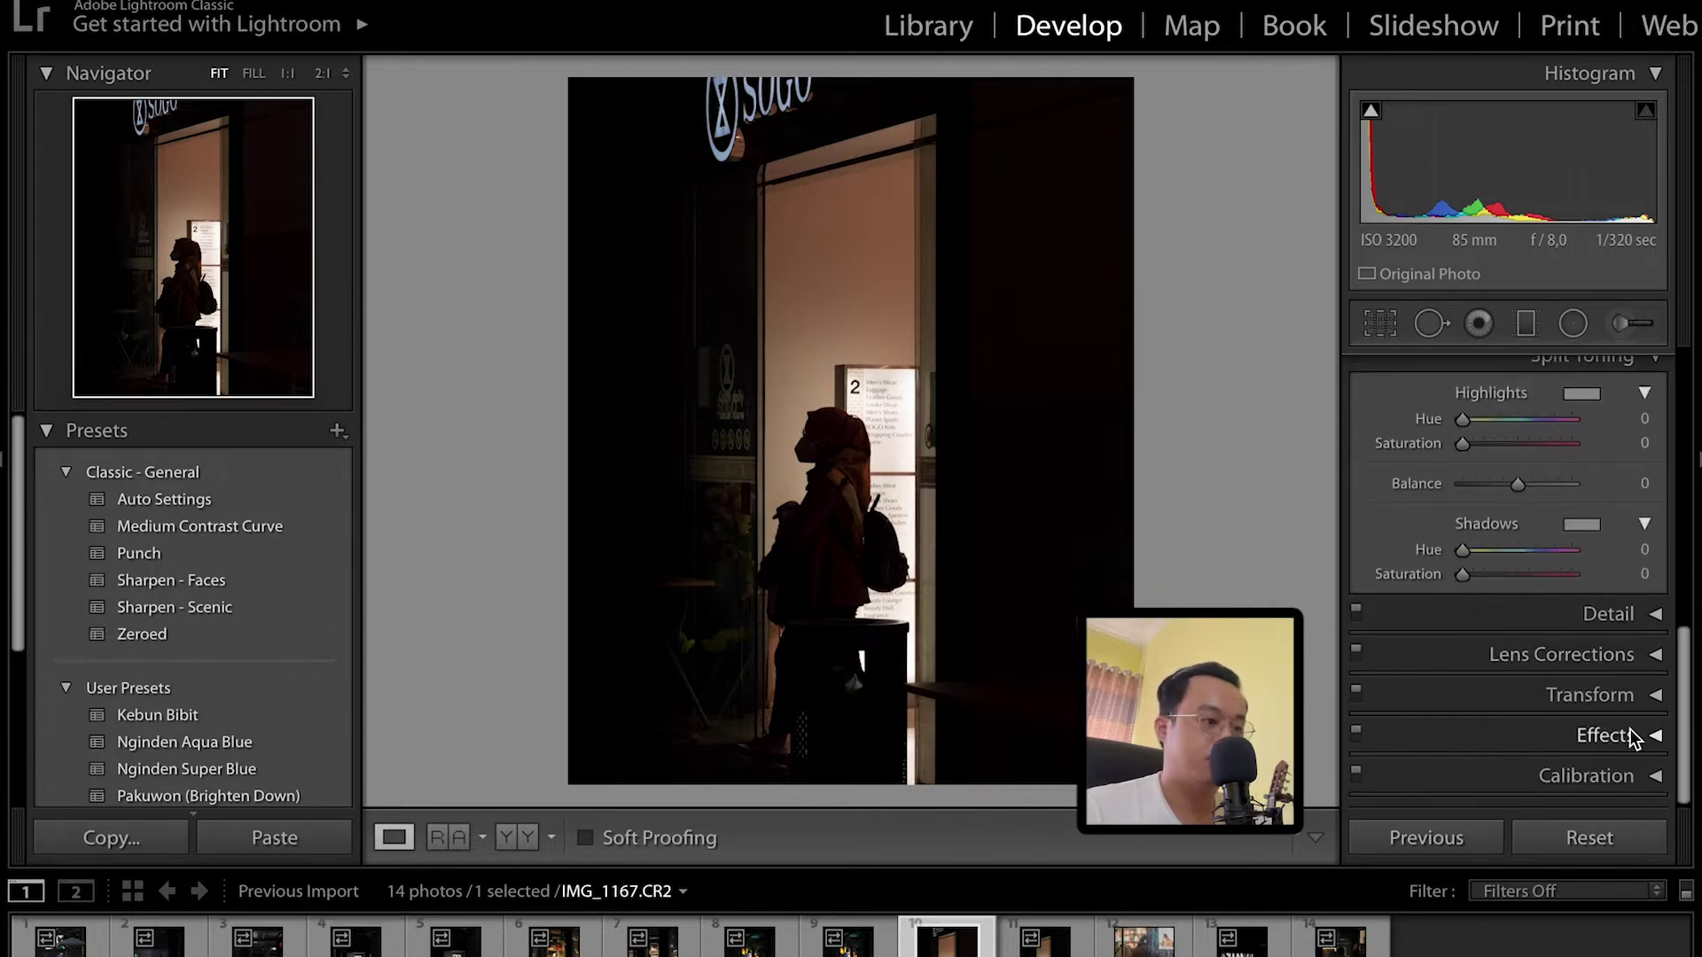
{"action": "scroll", "coordinate": [1605, 612], "scroll_direction": "up", "scroll_amount": 5}
{"action": "scroll", "coordinate": [1604, 600], "scroll_direction": "up", "scroll_amount": 5}
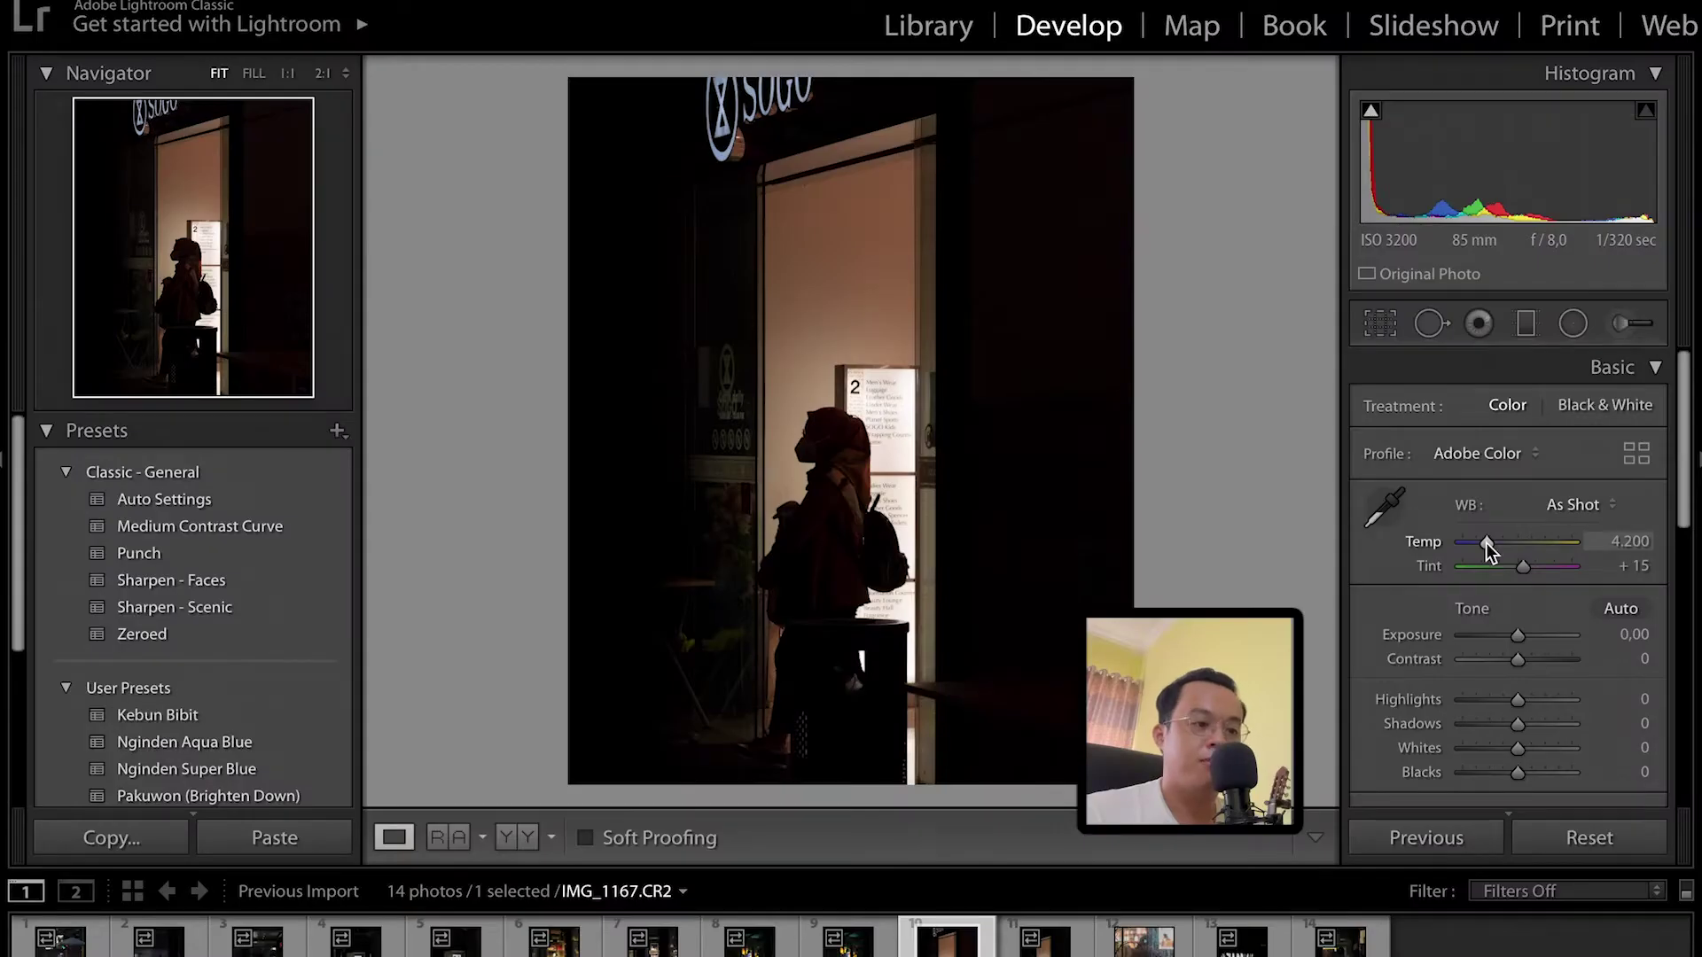
Nudge the Basic panel Temp slider up from 4,200 to warm the photo.
{"action": "left_click_drag", "start_coordinate": [1486, 543], "coordinate": [1493, 542]}
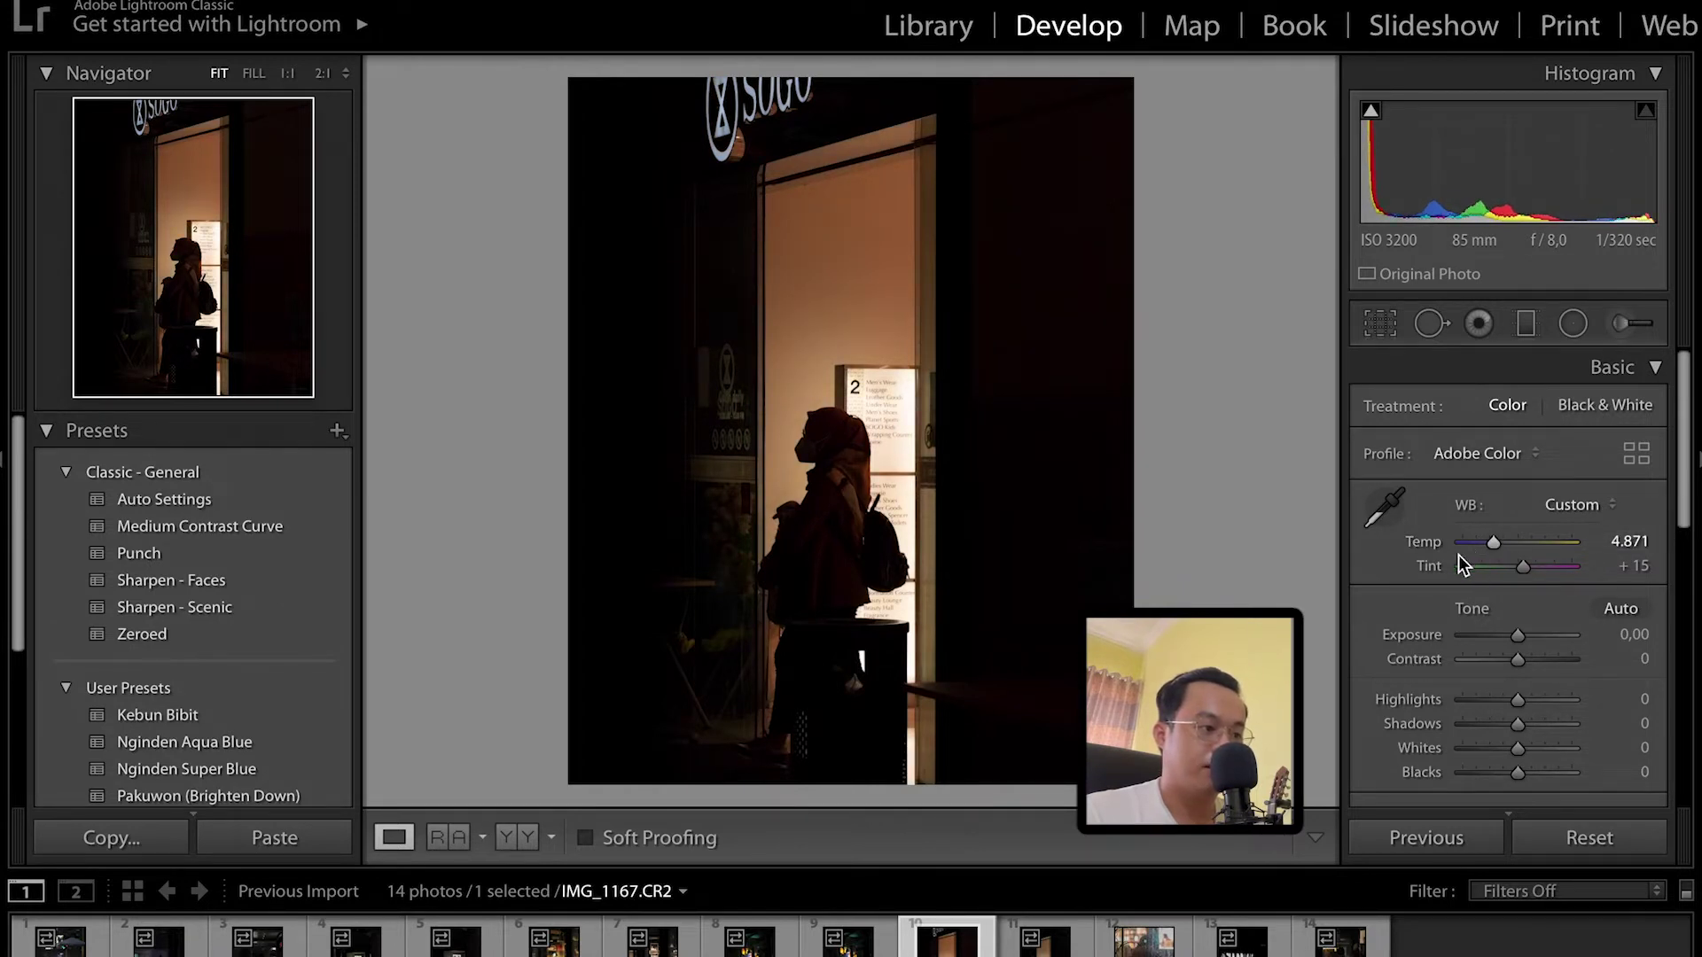
Compare with the original, then try a brighter exposure and undo it, keeping exposure 0.
{"action": "key", "text": "backslash"}
{"action": "key", "text": "backslash"}
{"action": "key", "text": "backslash"}
{"action": "key", "text": "backslash"}
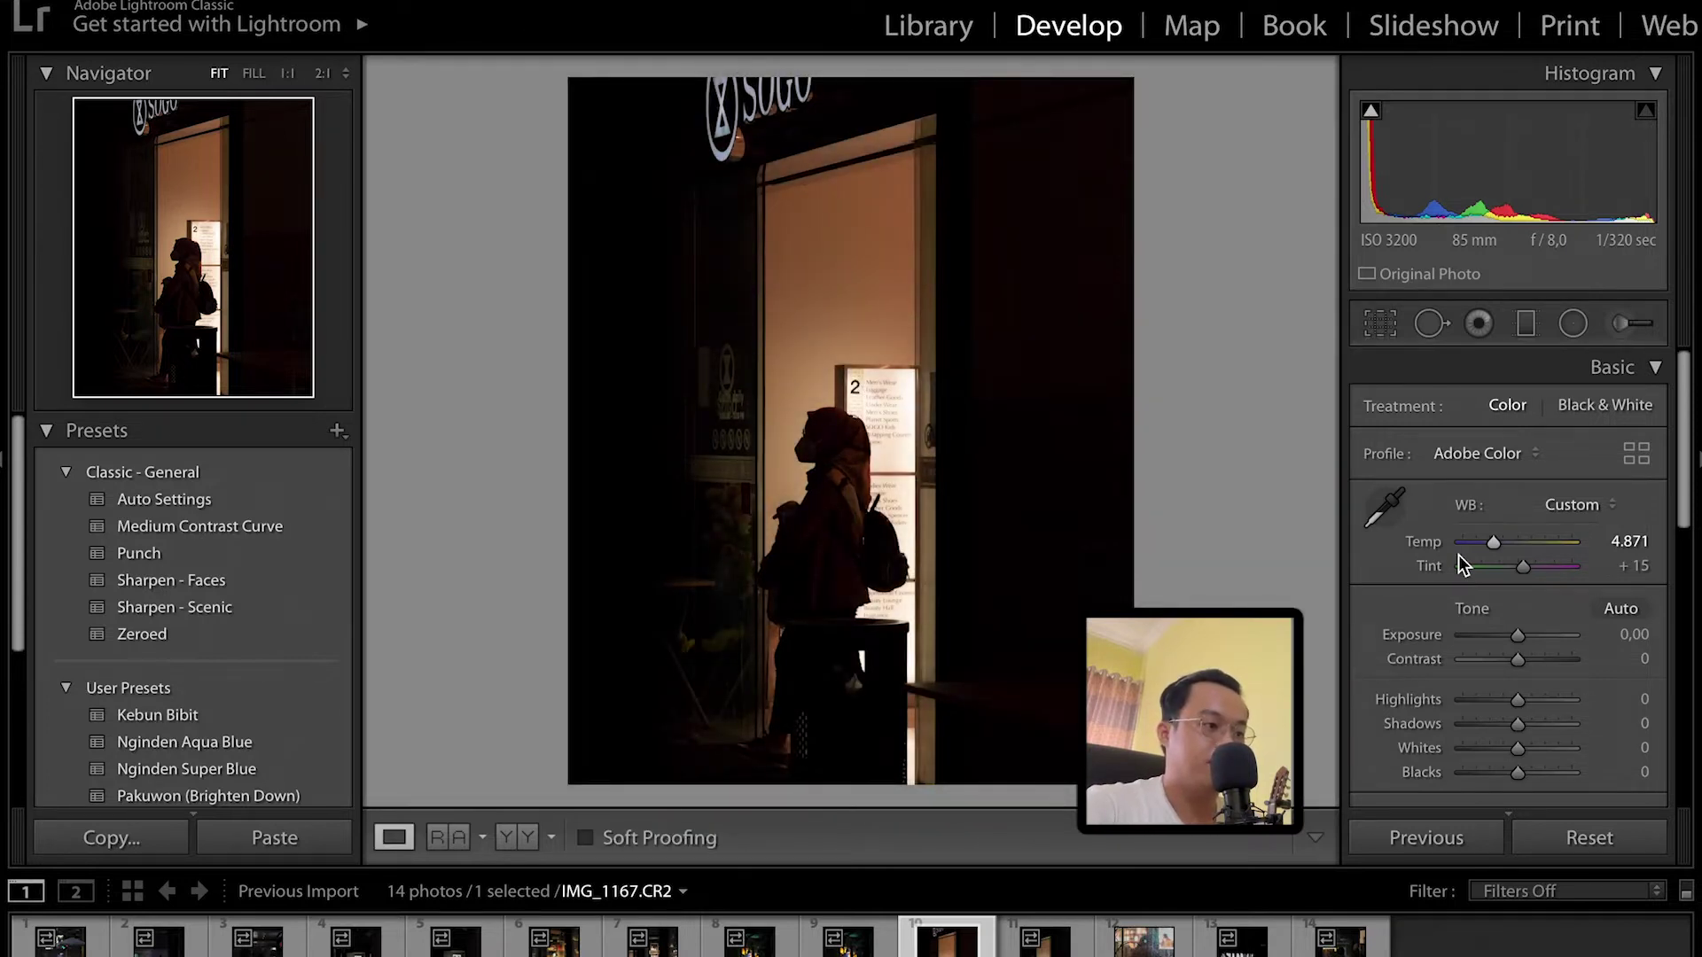
{"action": "scroll", "coordinate": [1544, 604], "scroll_direction": "down", "scroll_amount": 1}
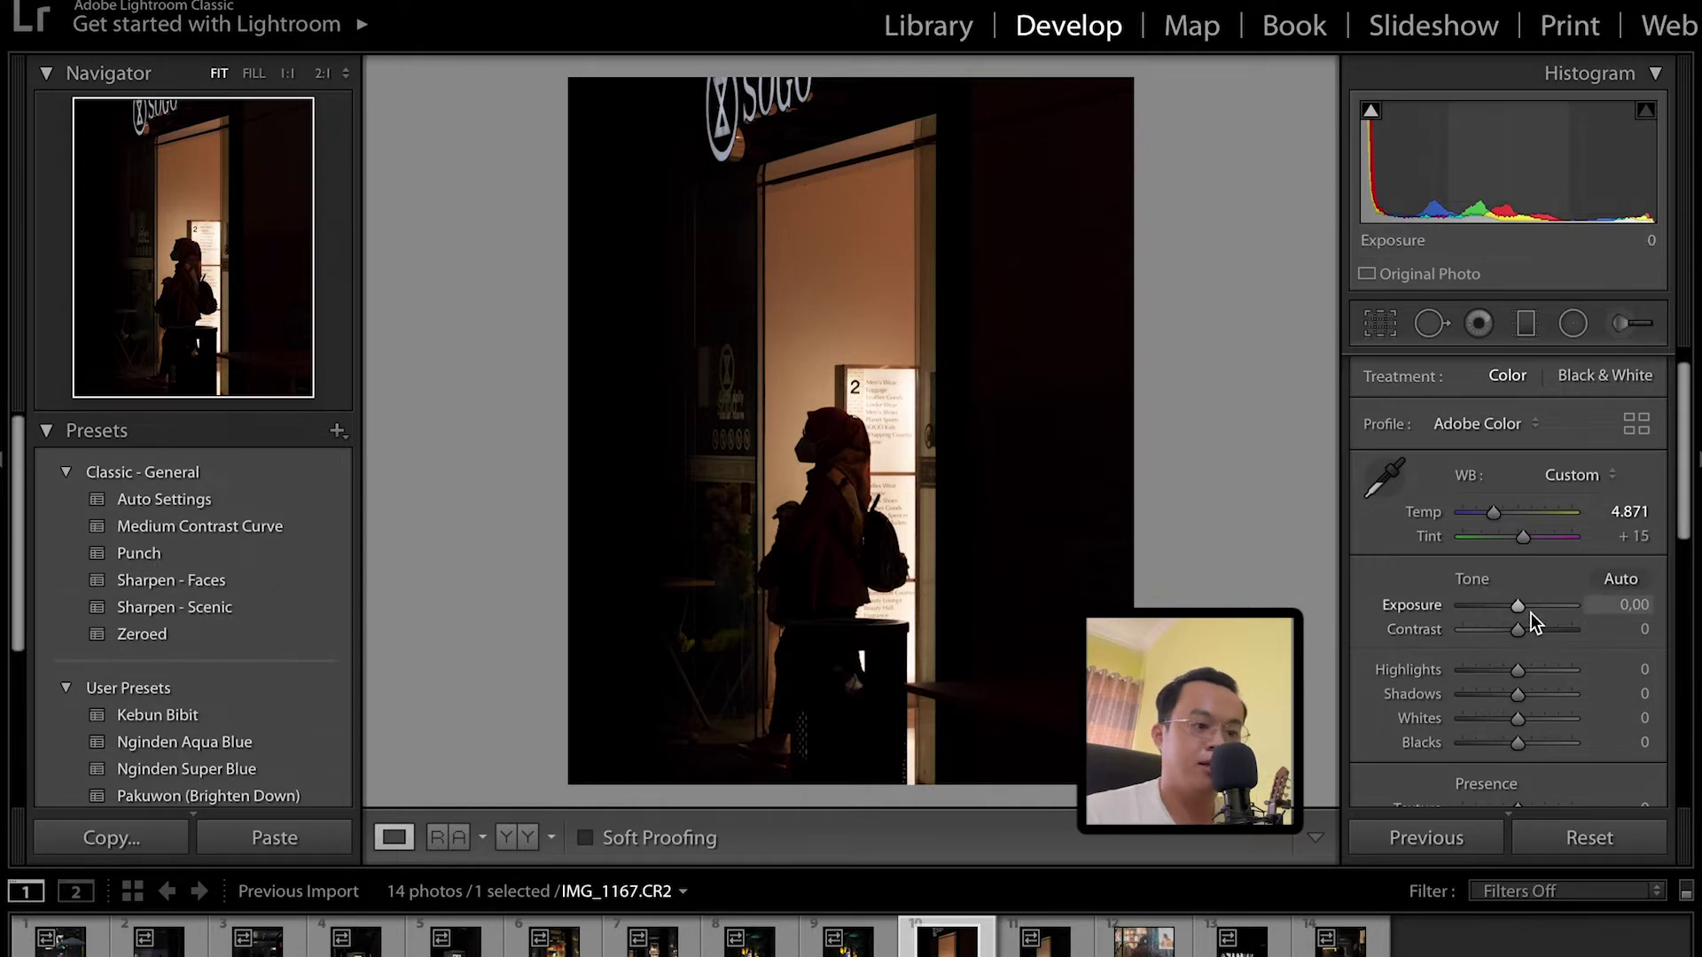
{"action": "left_click_drag", "start_coordinate": [1519, 605], "coordinate": [1504, 607]}
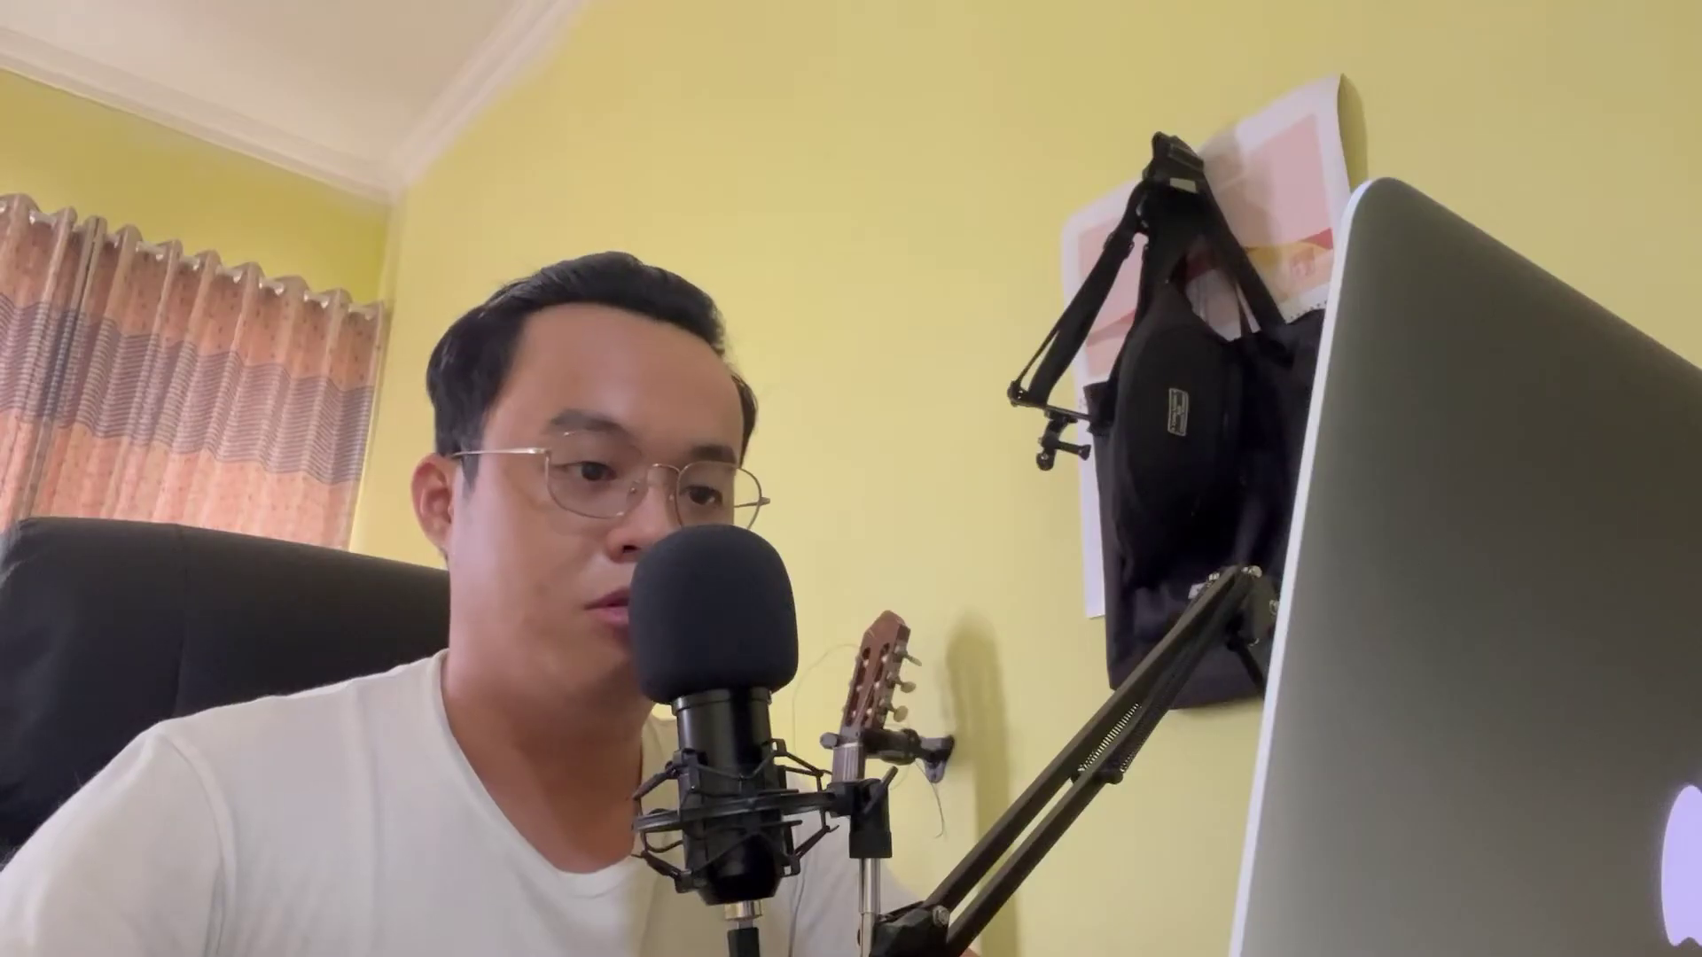
{"action": "key", "text": "ctrl+z"}
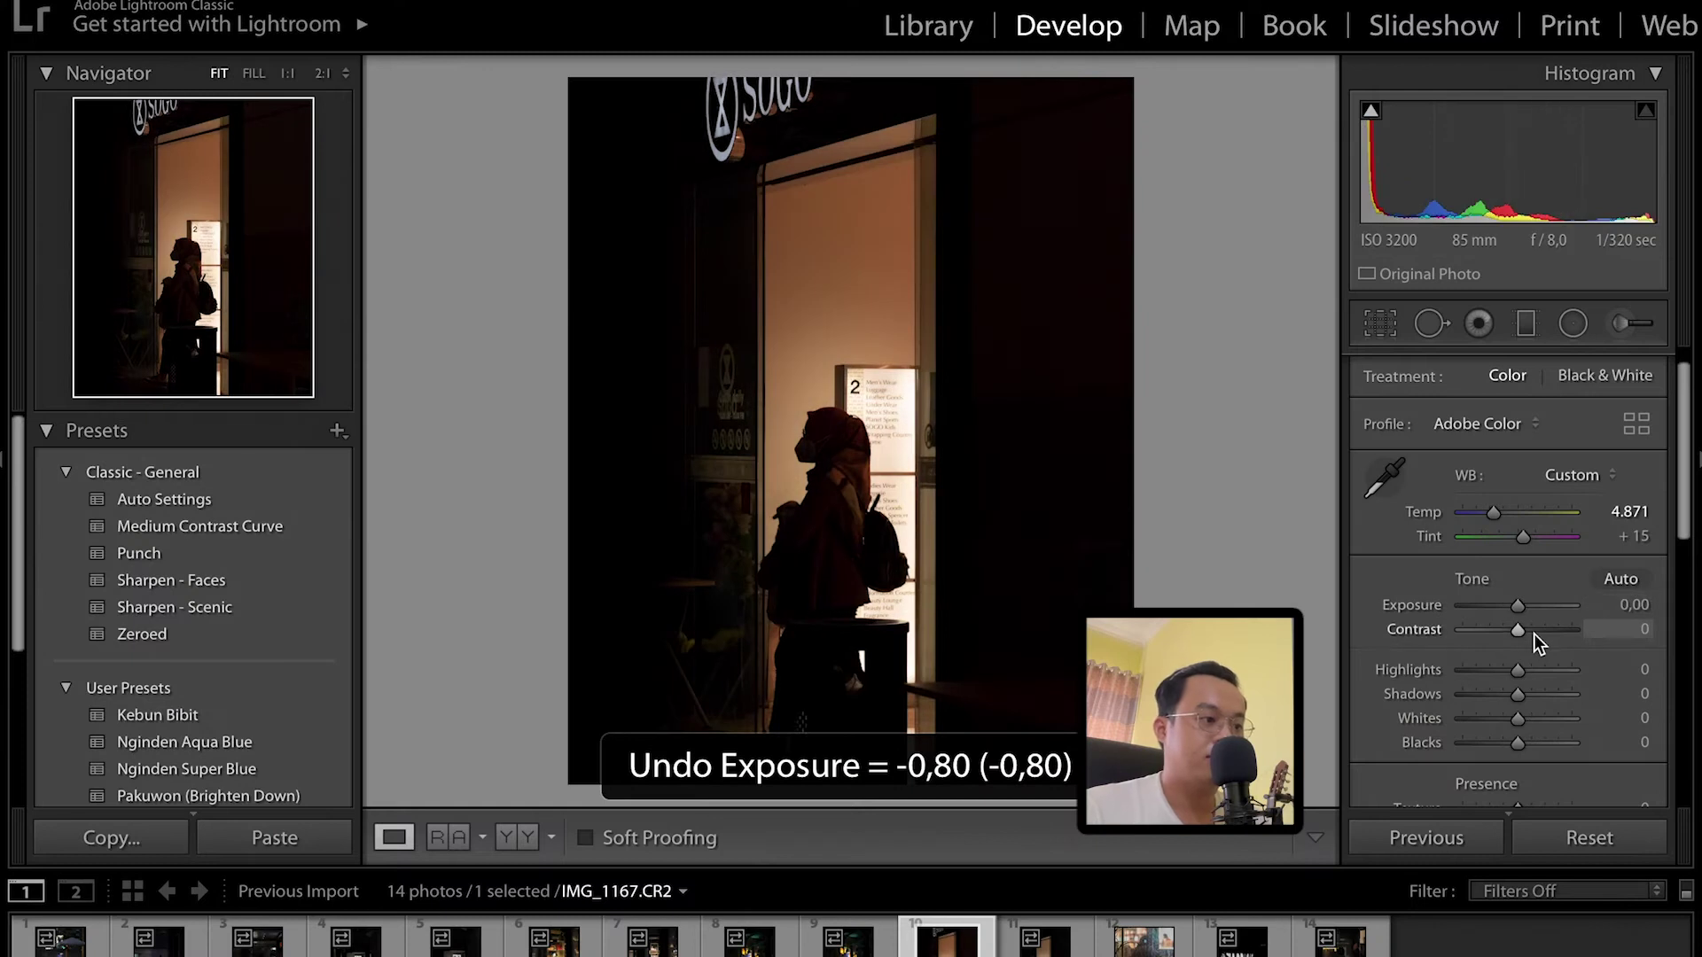
Set exposure +0.35, contrast +15 and highlights +10, briefly checking the Before view.
{"action": "left_click_drag", "start_coordinate": [1522, 610], "coordinate": [1523, 609]}
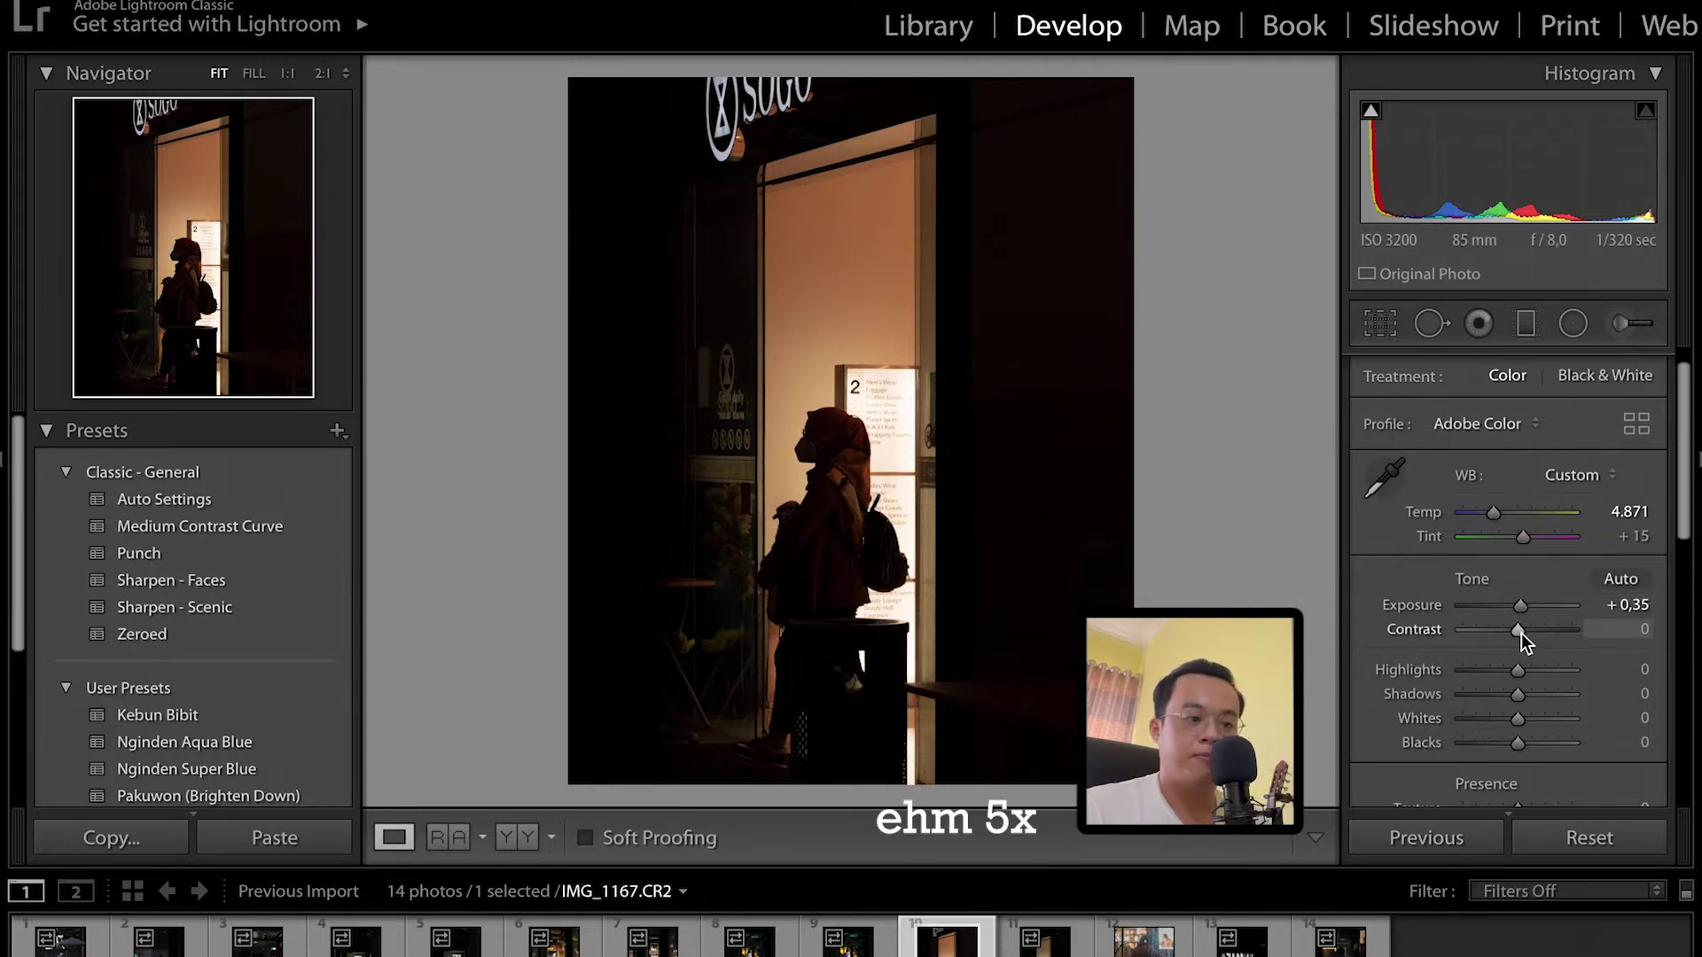
{"action": "left_click_drag", "start_coordinate": [1519, 633], "coordinate": [1528, 633]}
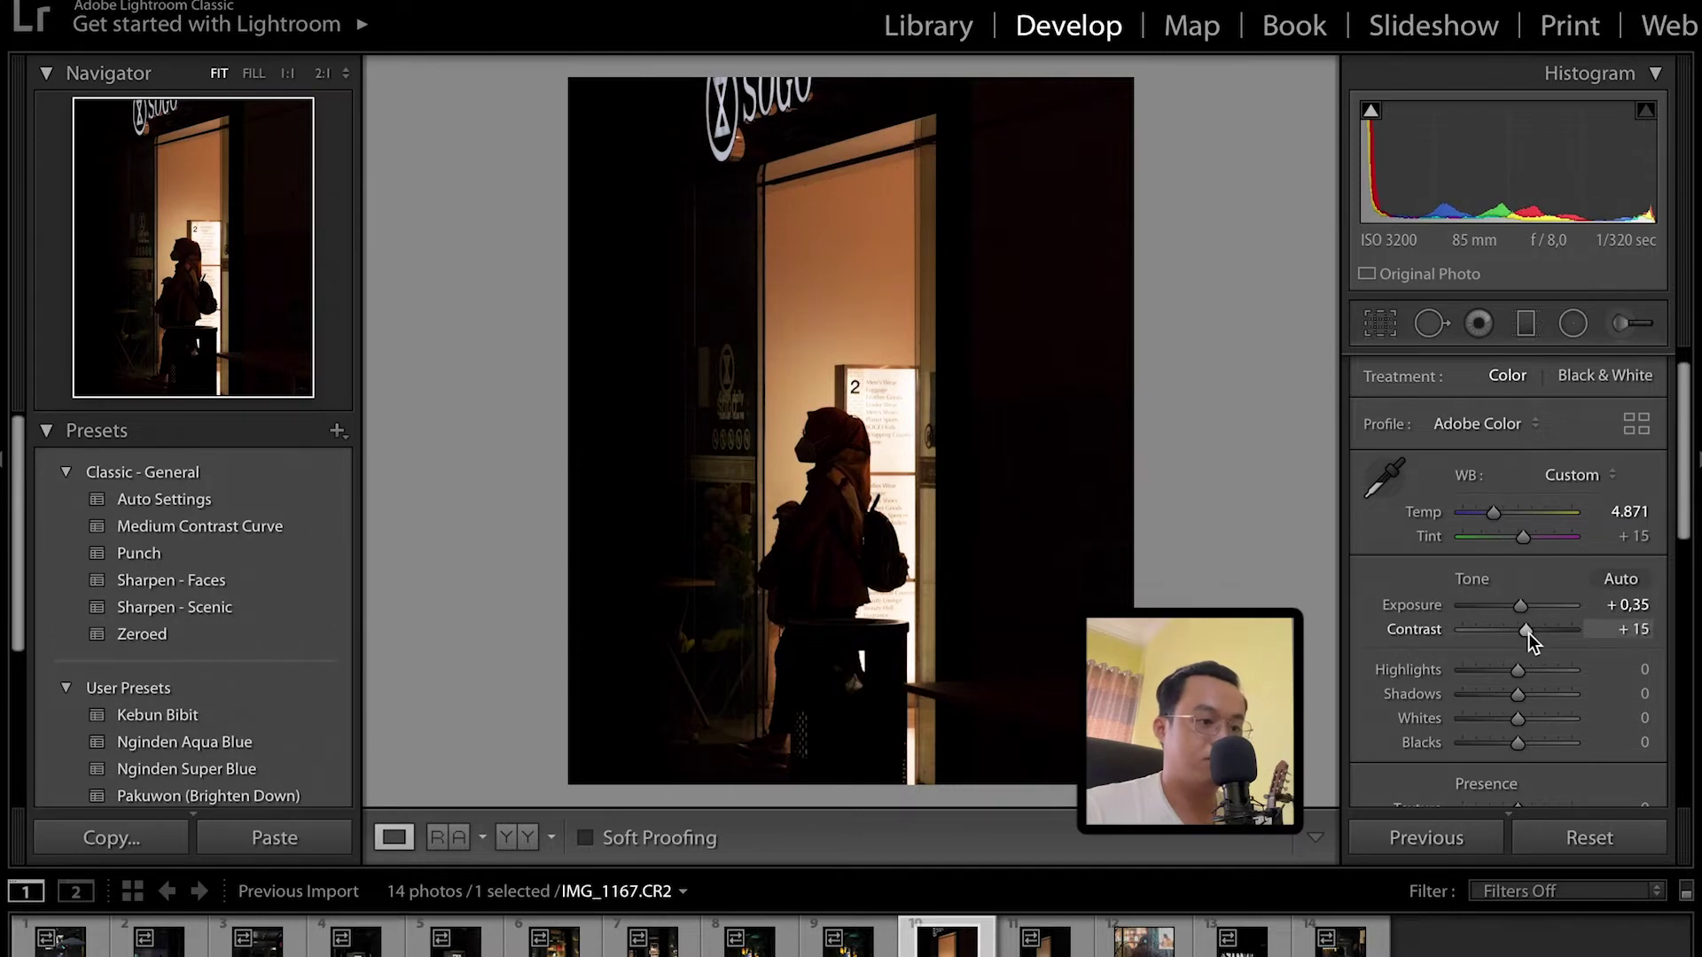
{"action": "key", "text": "backslash"}
{"action": "key", "text": "backslash"}
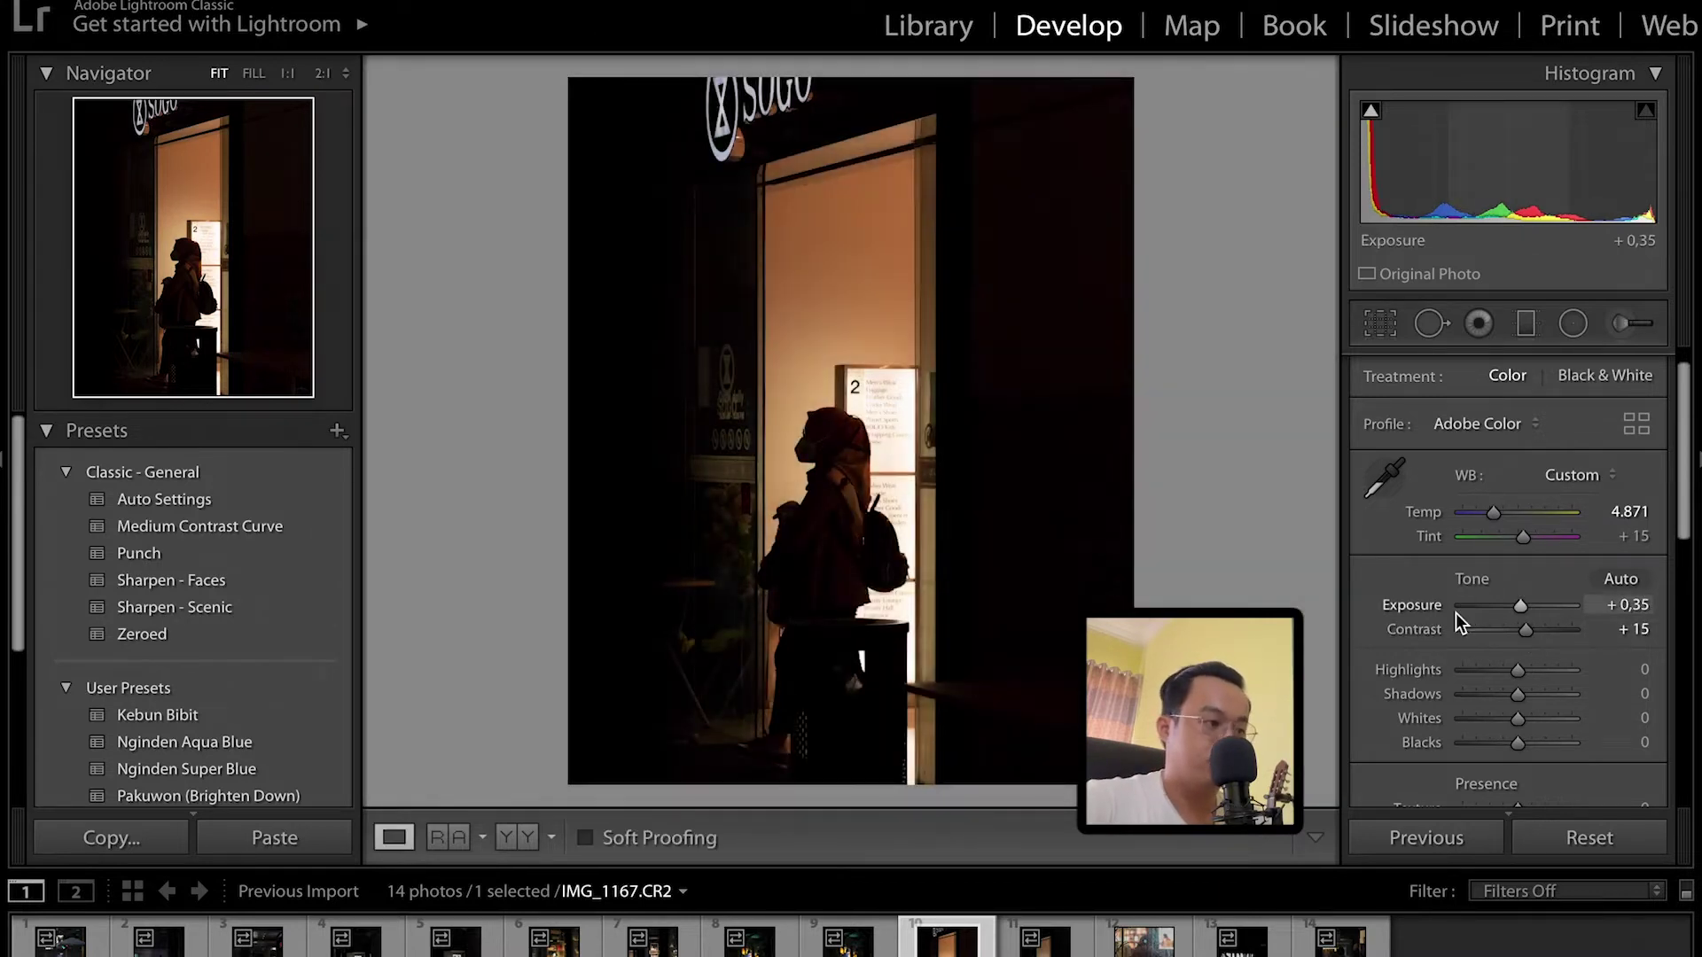
{"action": "scroll", "coordinate": [1495, 564], "scroll_direction": "down", "scroll_amount": 2}
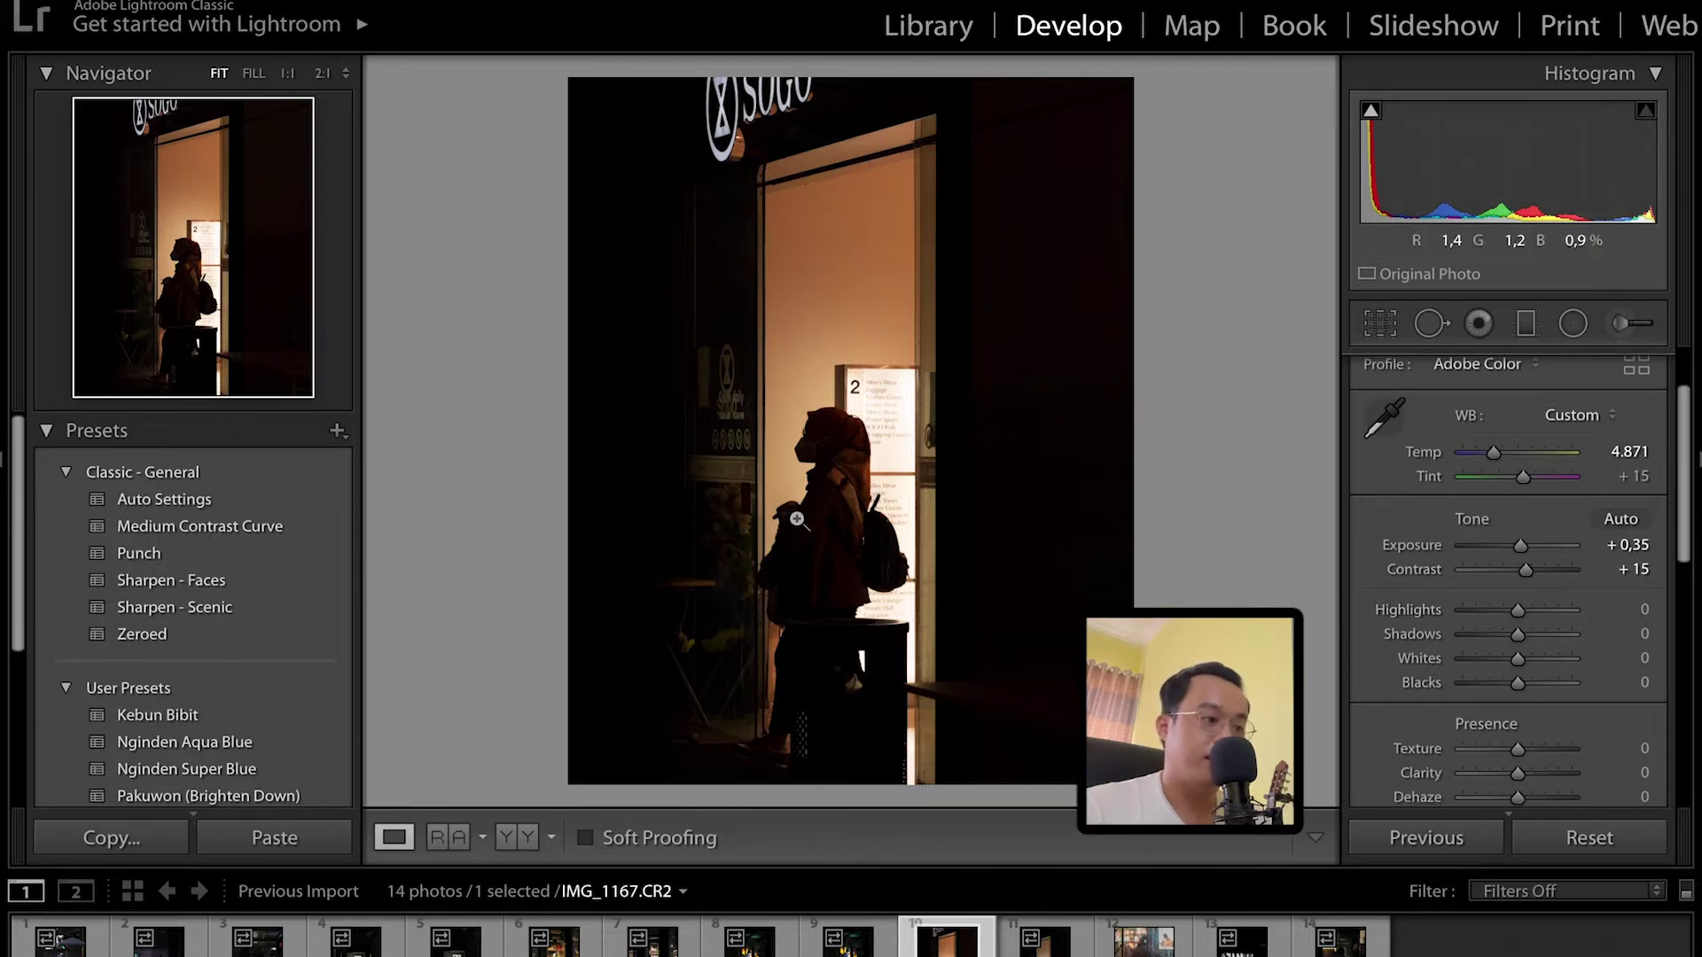
{"action": "left_click_drag", "start_coordinate": [1517, 609], "coordinate": [1520, 608]}
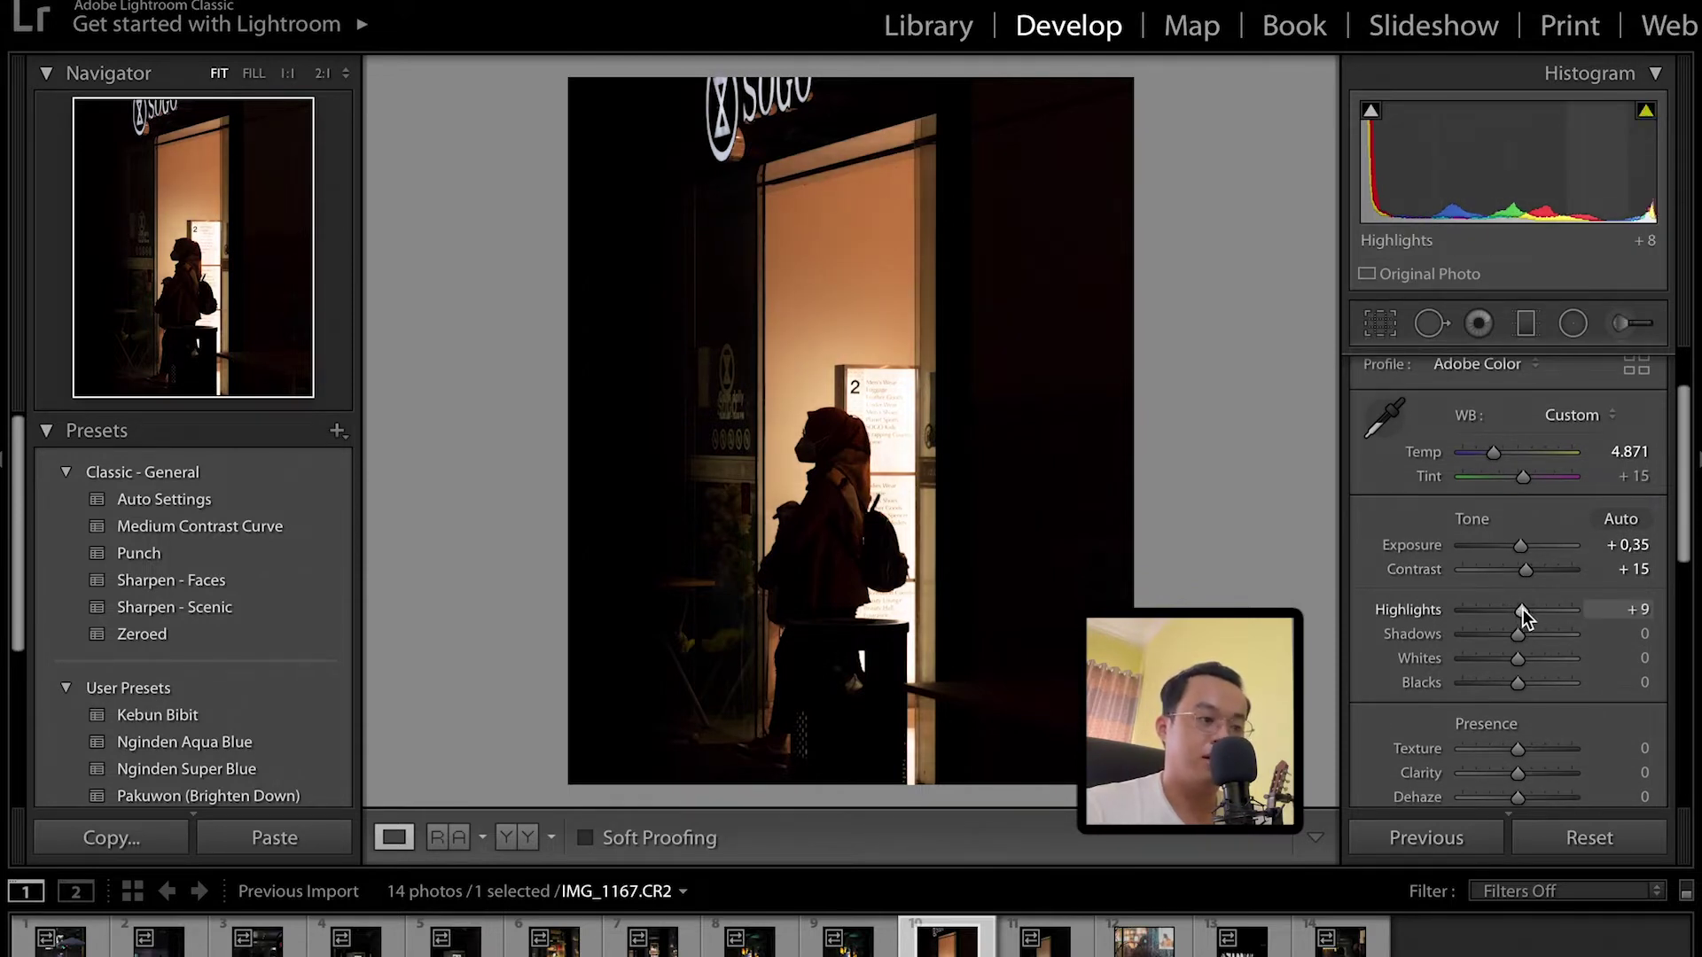
{"action": "key", "text": "Up"}
{"action": "key", "text": "Up"}
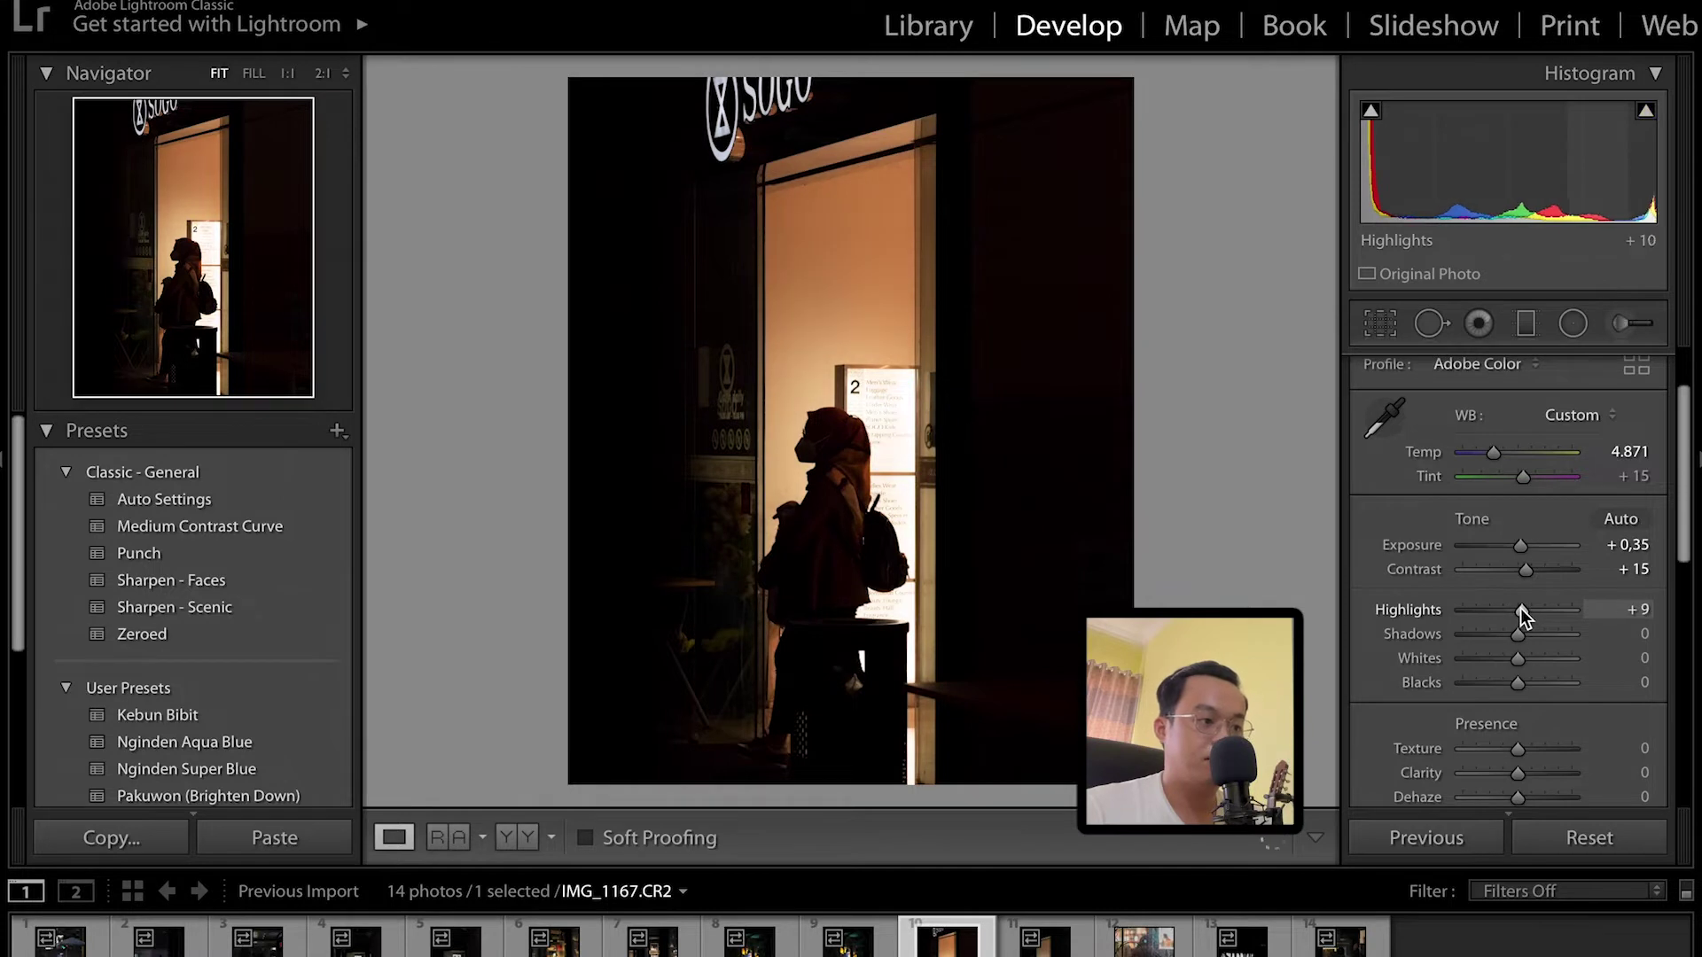
{"action": "key", "text": "Up"}
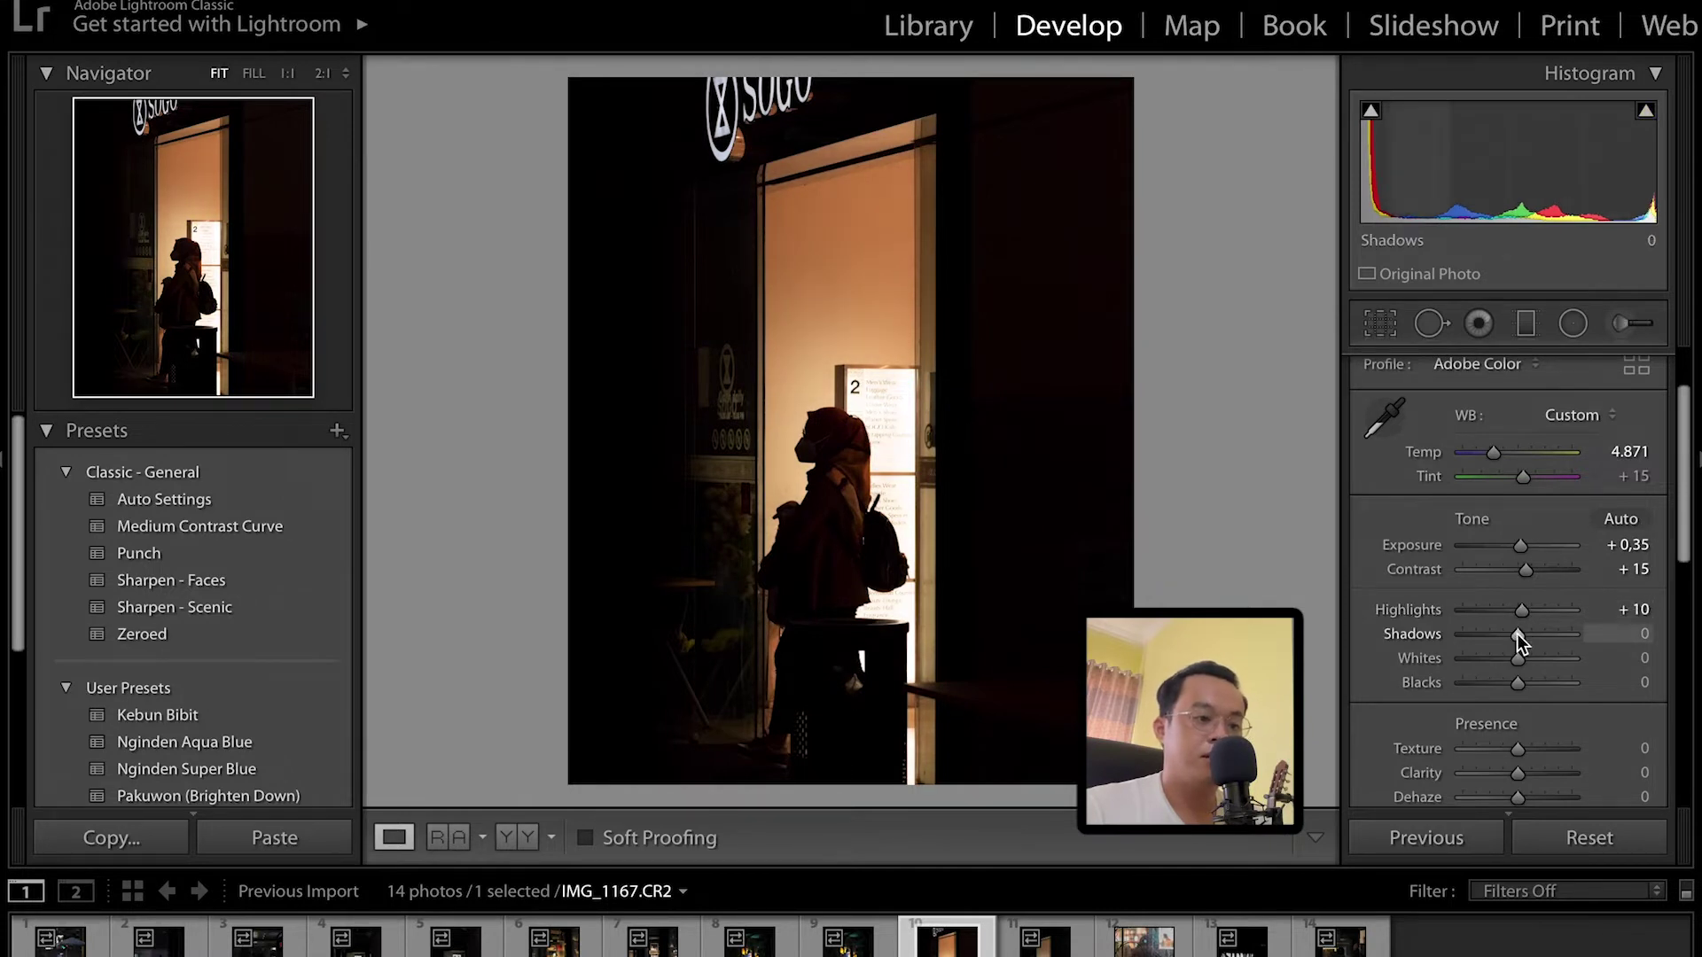
Darken the shadows to −36, undoing an accidental reset.
{"action": "left_click_drag", "start_coordinate": [1518, 635], "coordinate": [1508, 633]}
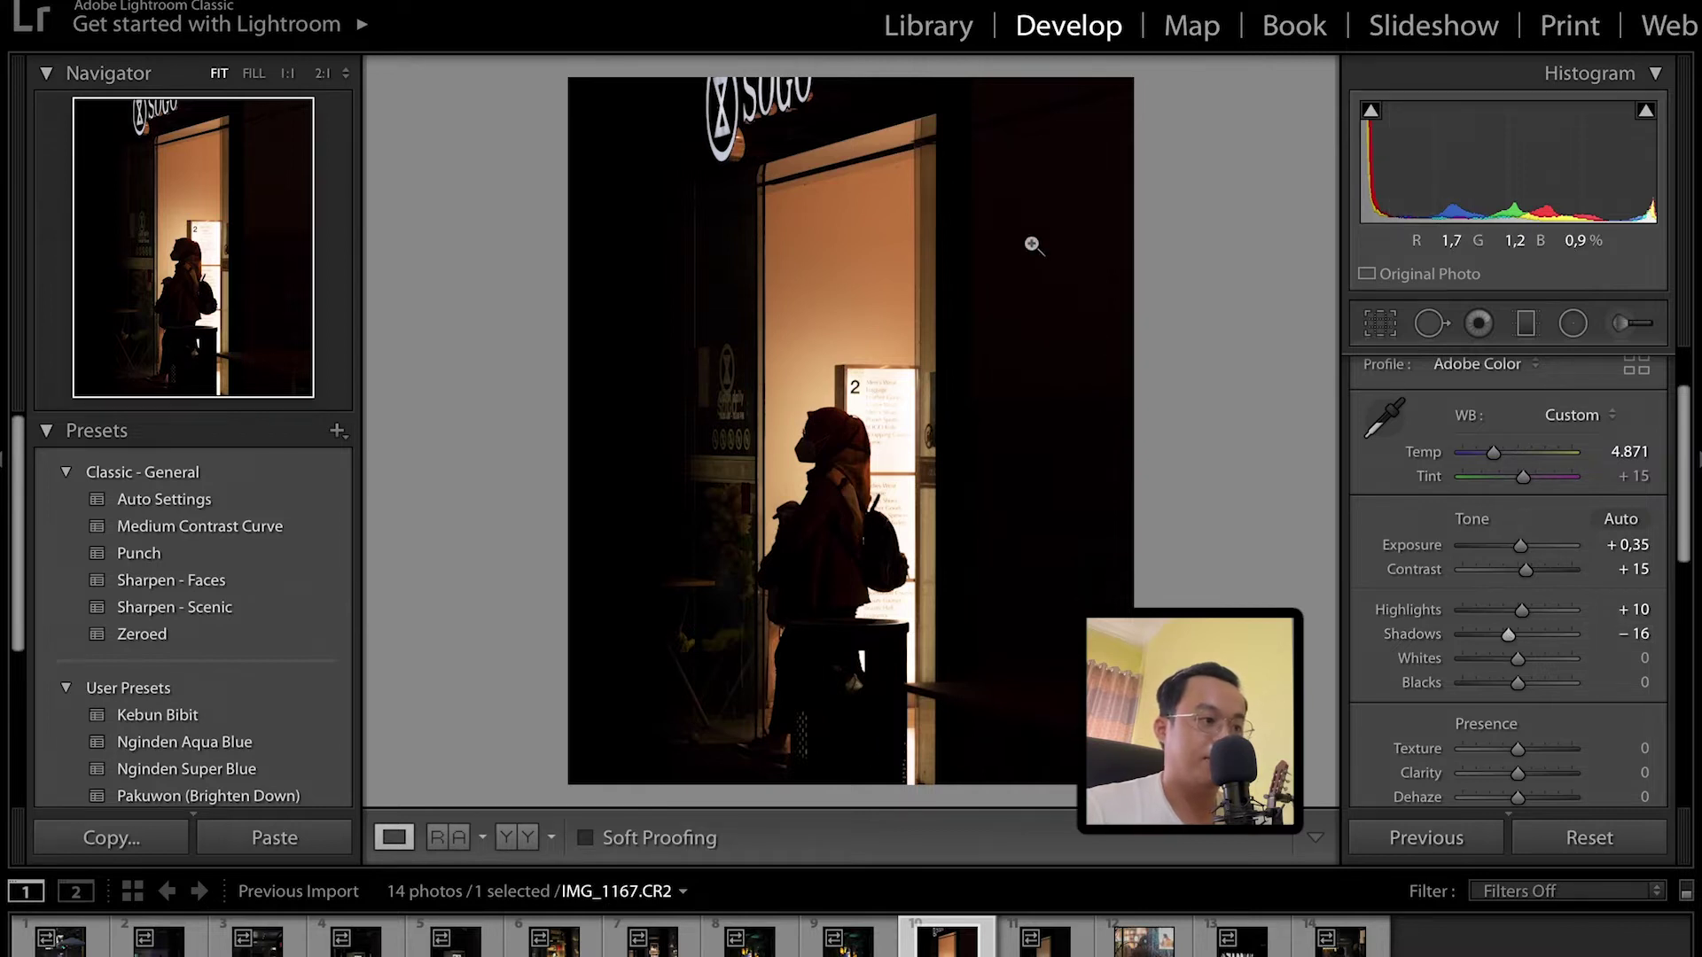
{"action": "scroll", "coordinate": [1511, 635], "scroll_direction": "up", "scroll_amount": 2}
{"action": "scroll", "coordinate": [1510, 635], "scroll_direction": "up", "scroll_amount": 1}
{"action": "mouse_move", "coordinate": [1510, 635]}
{"action": "left_mouse_down"}
{"action": "mouse_move", "coordinate": [1636, 635]}
{"action": "mouse_move", "coordinate": [1498, 631]}
{"action": "left_mouse_up"}
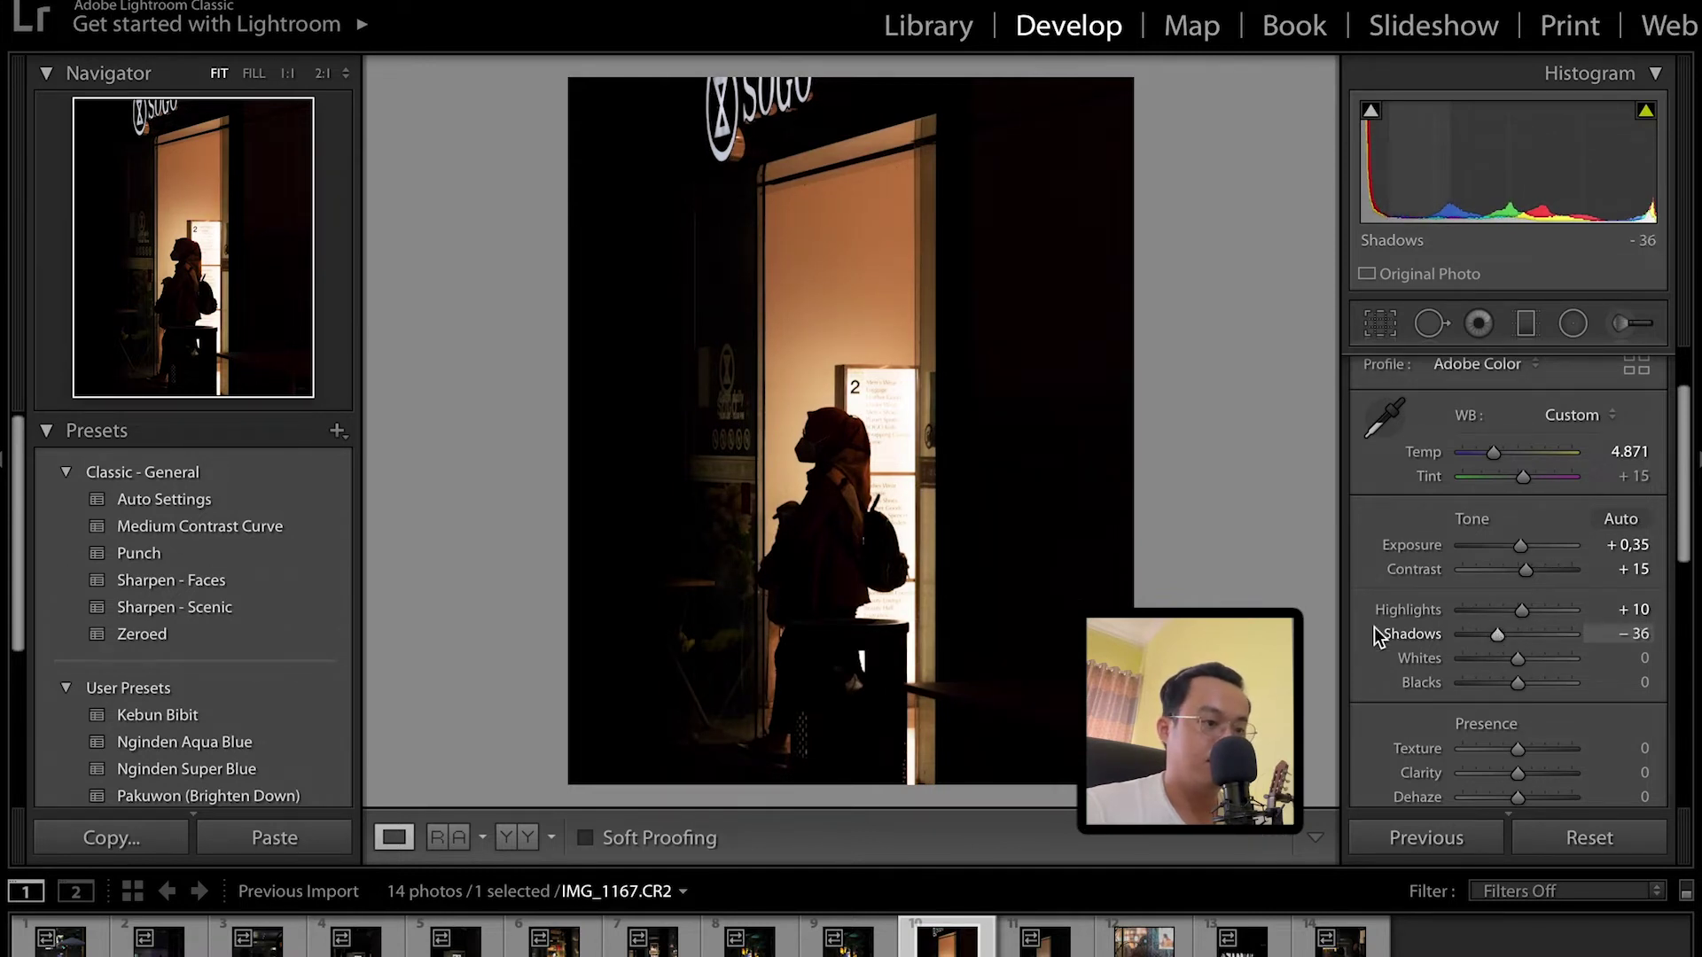
{"action": "double_click", "coordinate": [1413, 631]}
{"action": "key", "text": "ctrl+z"}
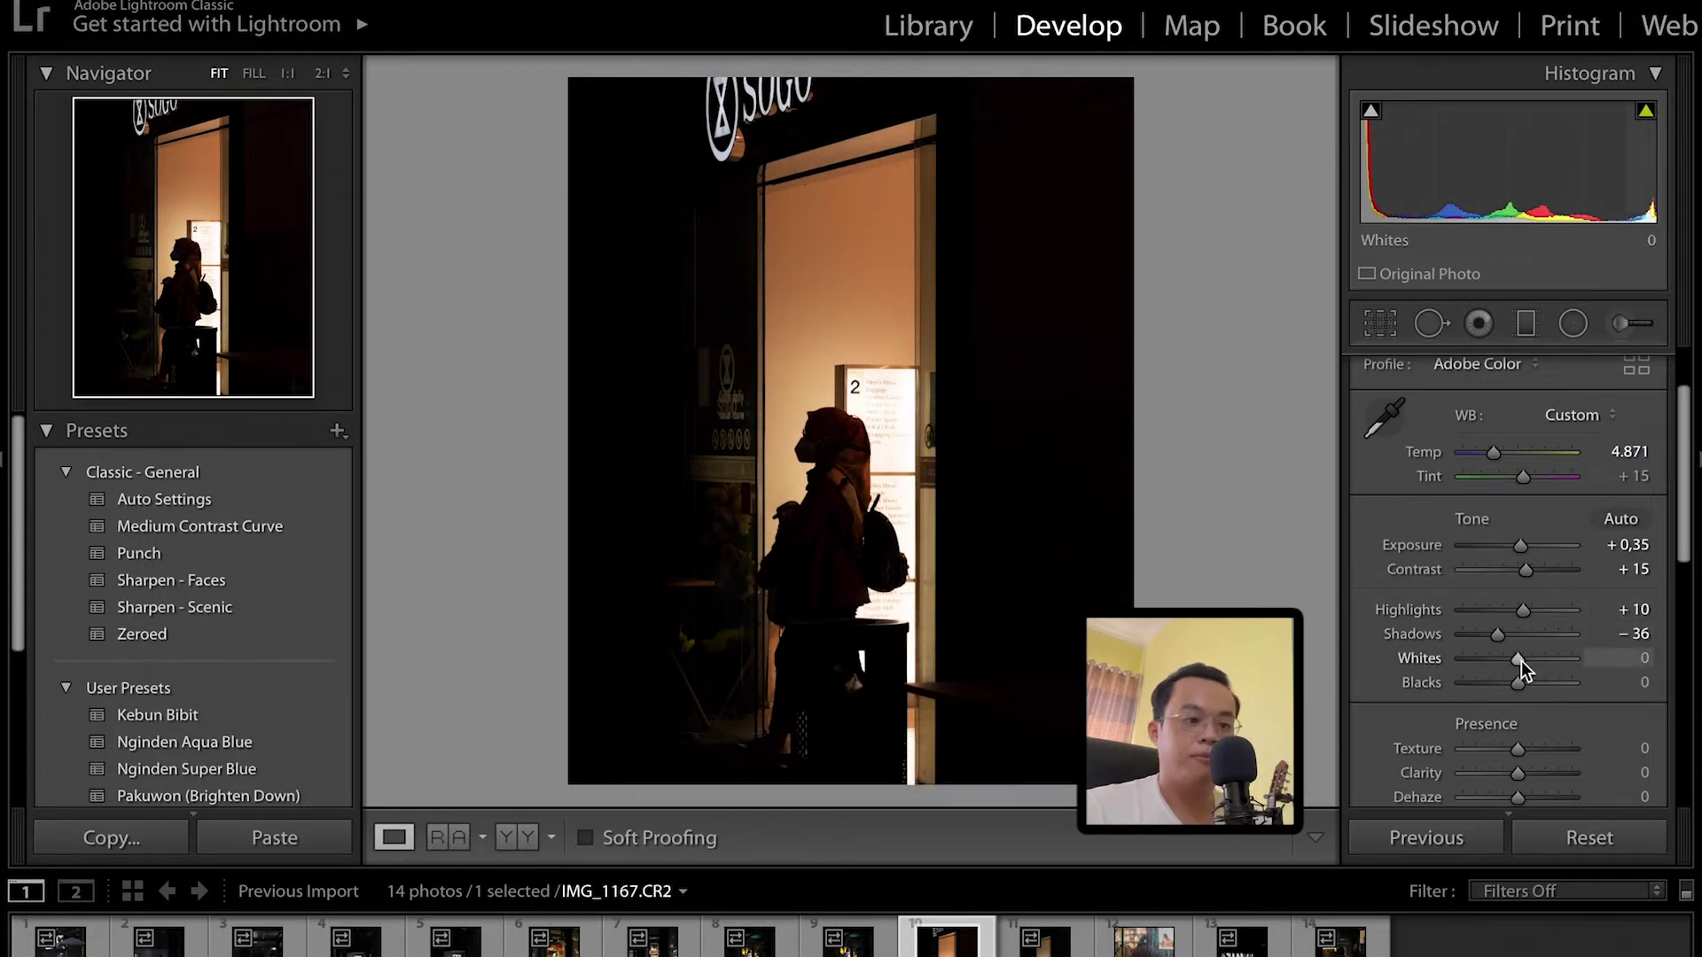
Lower whites and blacks to −7 each and compare the result with the original.
{"action": "left_click_drag", "start_coordinate": [1519, 661], "coordinate": [1514, 660]}
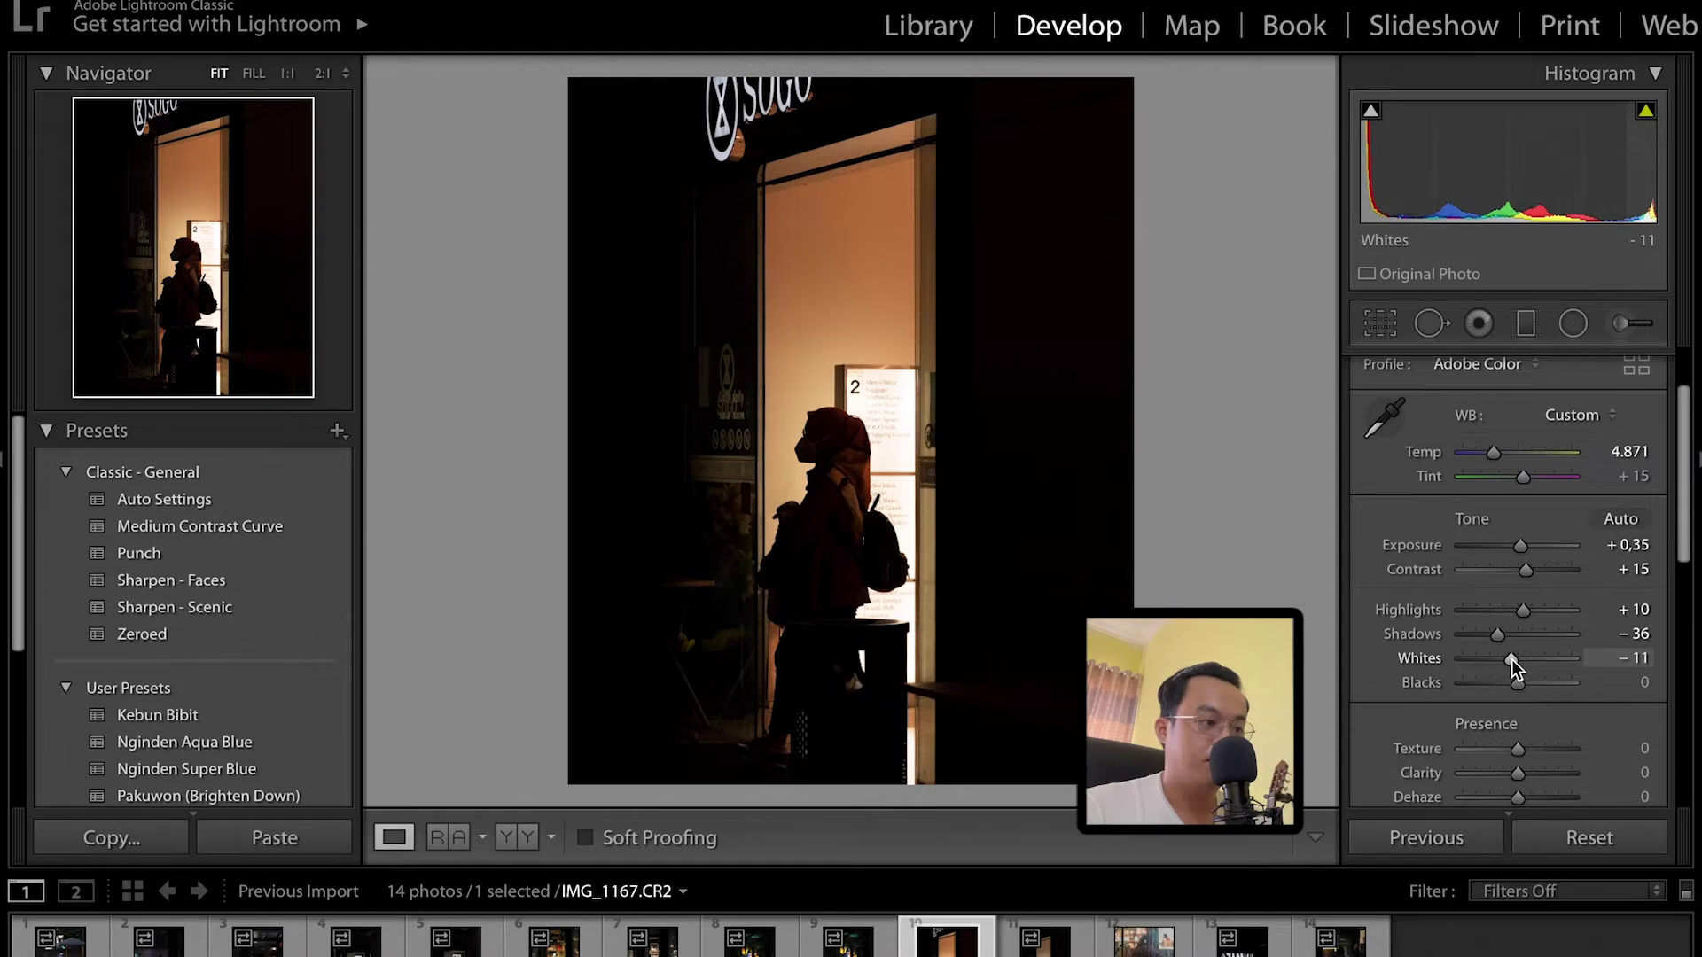
{"action": "left_click_drag", "start_coordinate": [1518, 683], "coordinate": [1513, 685]}
{"action": "scroll", "coordinate": [1497, 543], "scroll_direction": "up", "scroll_amount": 2}
{"action": "scroll", "coordinate": [1596, 576], "scroll_direction": "down", "scroll_amount": 1}
{"action": "scroll", "coordinate": [1592, 661], "scroll_direction": "down", "scroll_amount": 4}
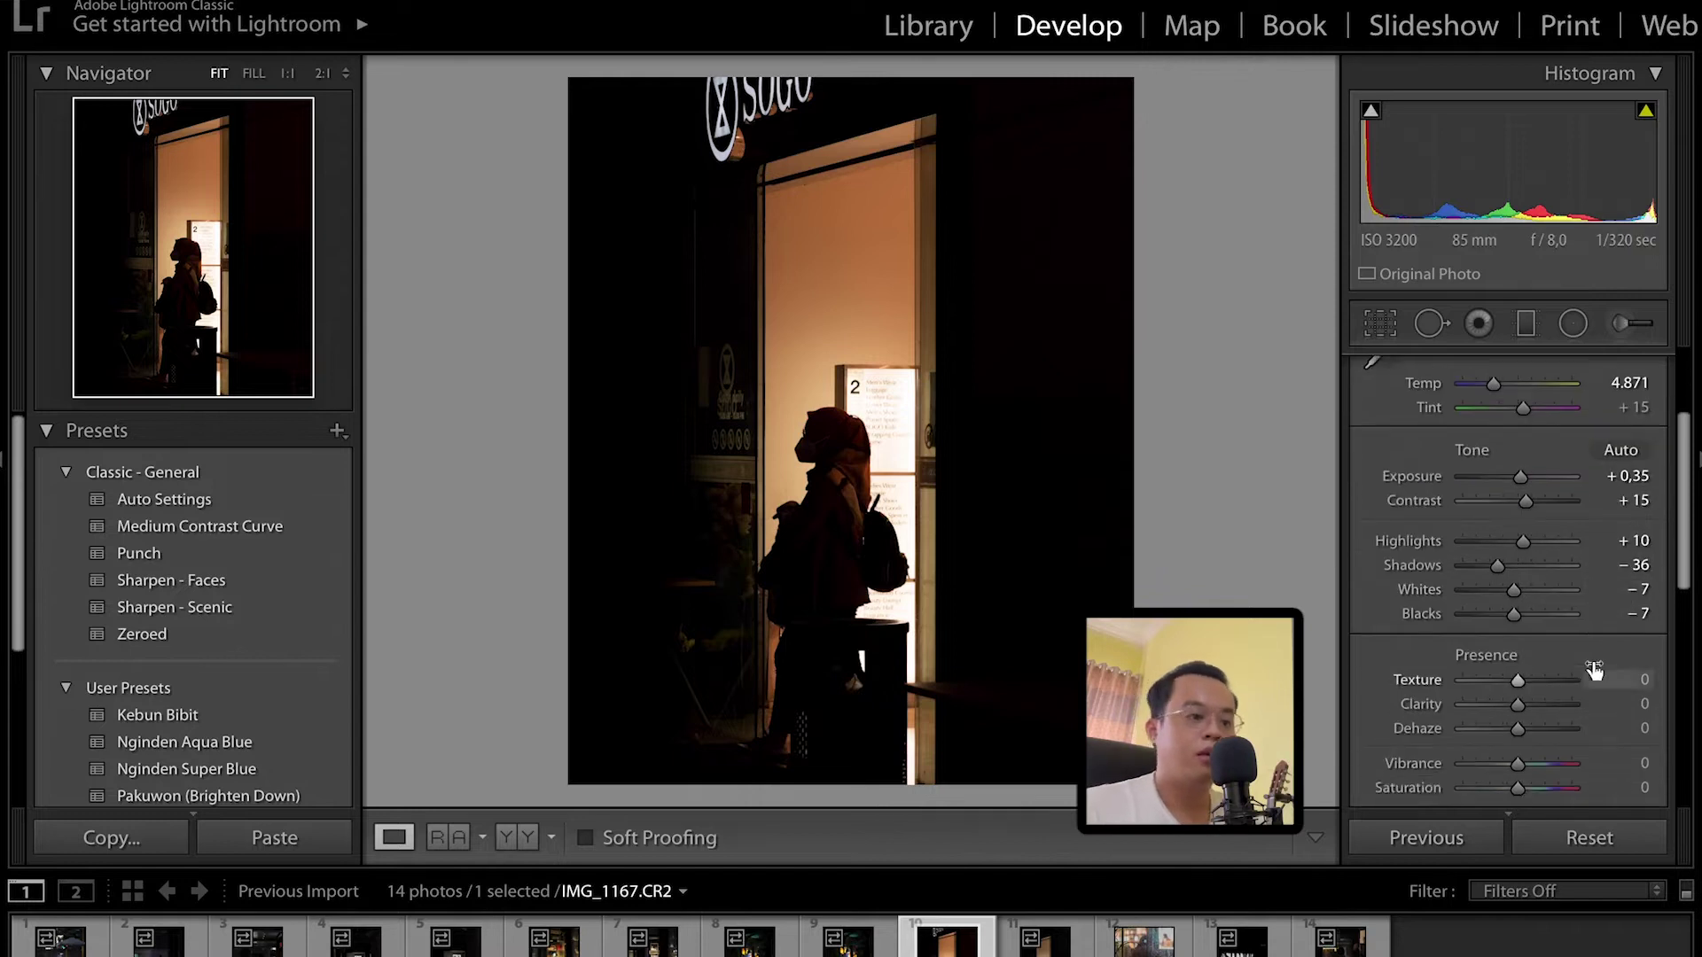
{"action": "scroll", "coordinate": [1593, 671], "scroll_direction": "up", "scroll_amount": 4}
{"action": "key", "text": "backslash"}
{"action": "key", "text": "backslash"}
{"action": "key", "text": "backslash"}
{"action": "key", "text": "backslash"}
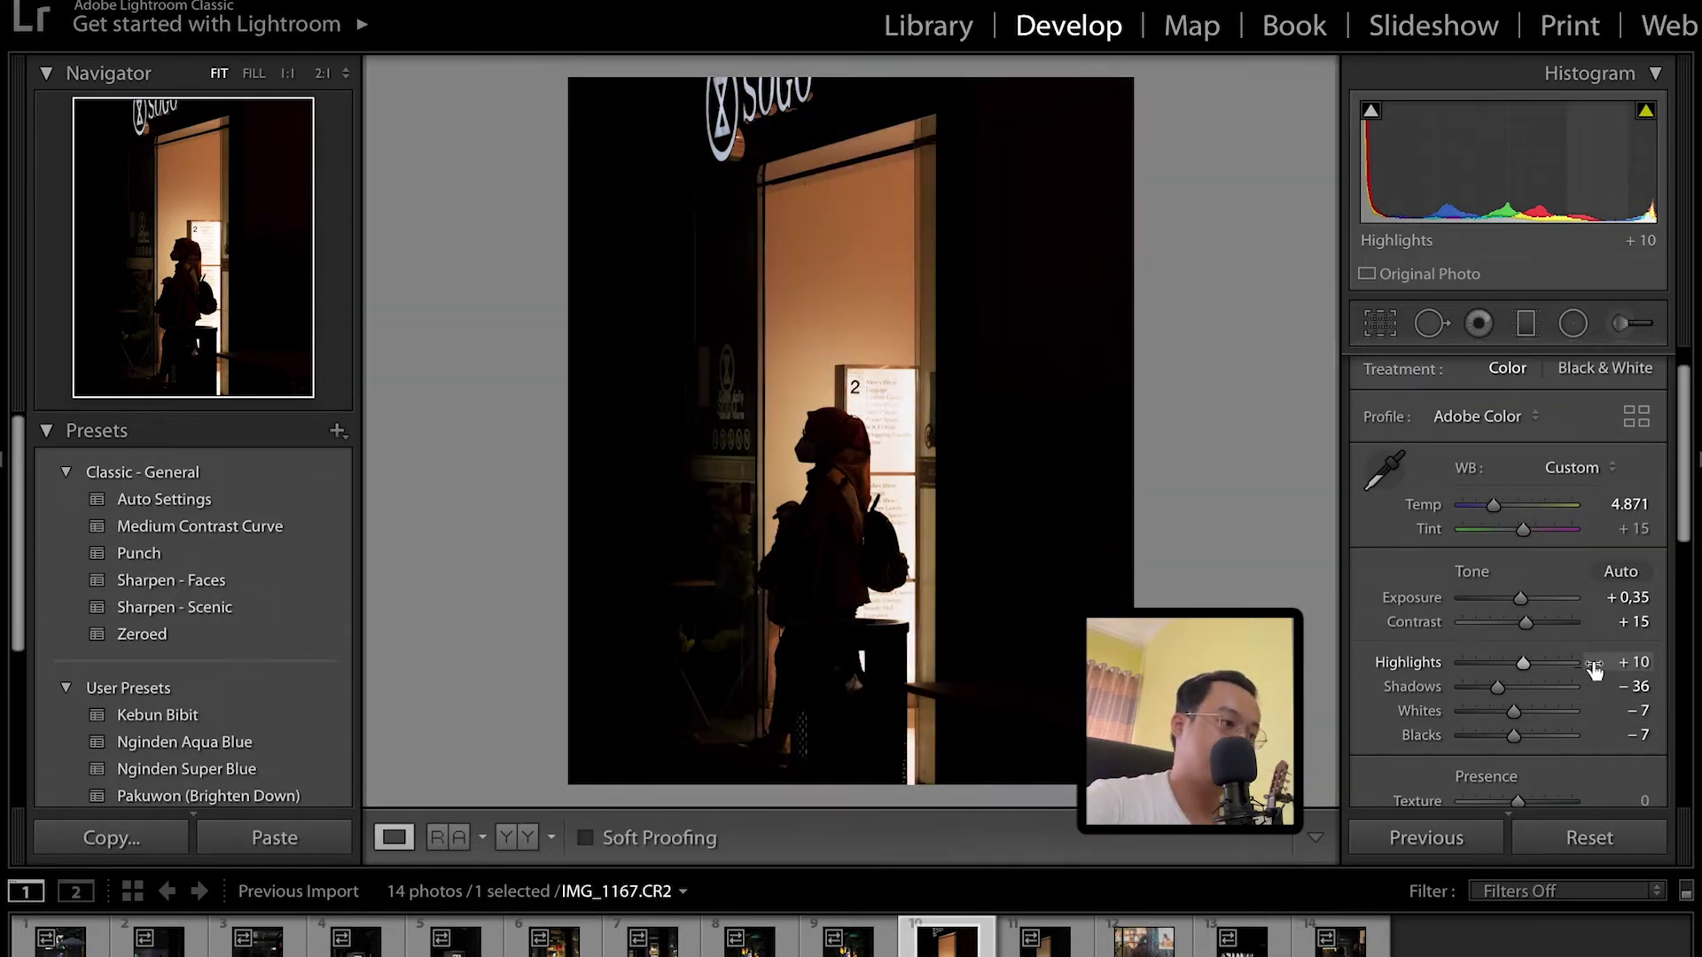
{"action": "scroll", "coordinate": [1525, 573], "scroll_direction": "up", "scroll_amount": 1}
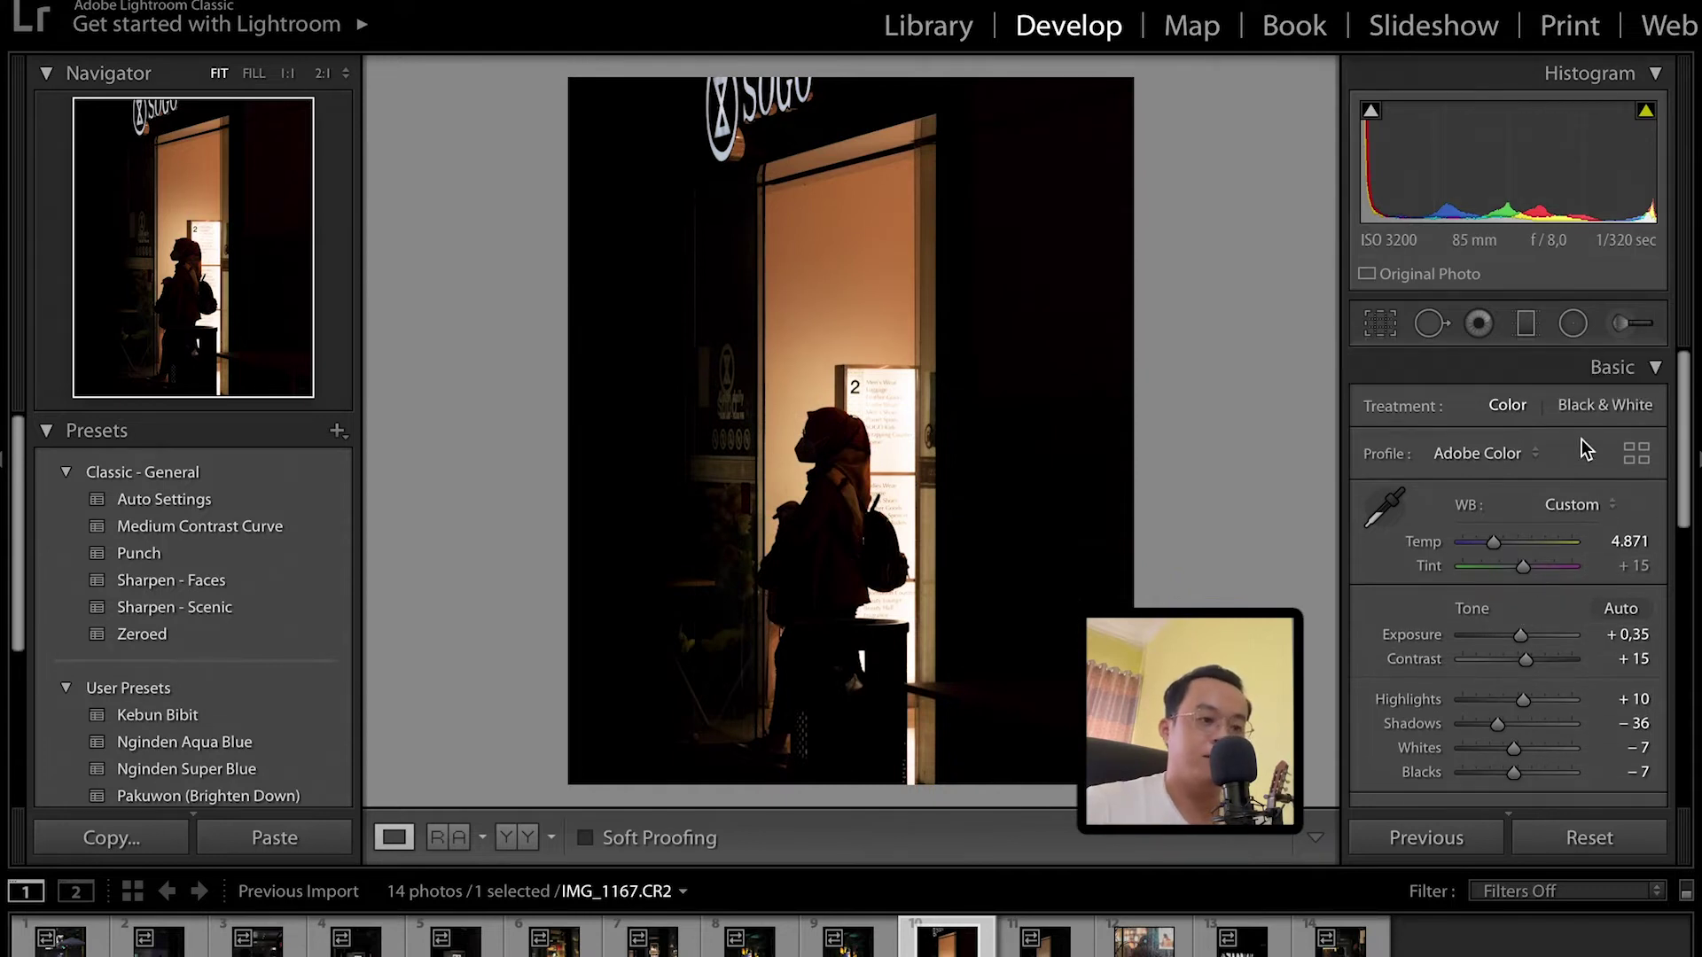
Add highlight, midtone and shadow points to the tone curve and lift the highlight point.
{"action": "key", "text": "backslash"}
{"action": "key", "text": "backslash"}
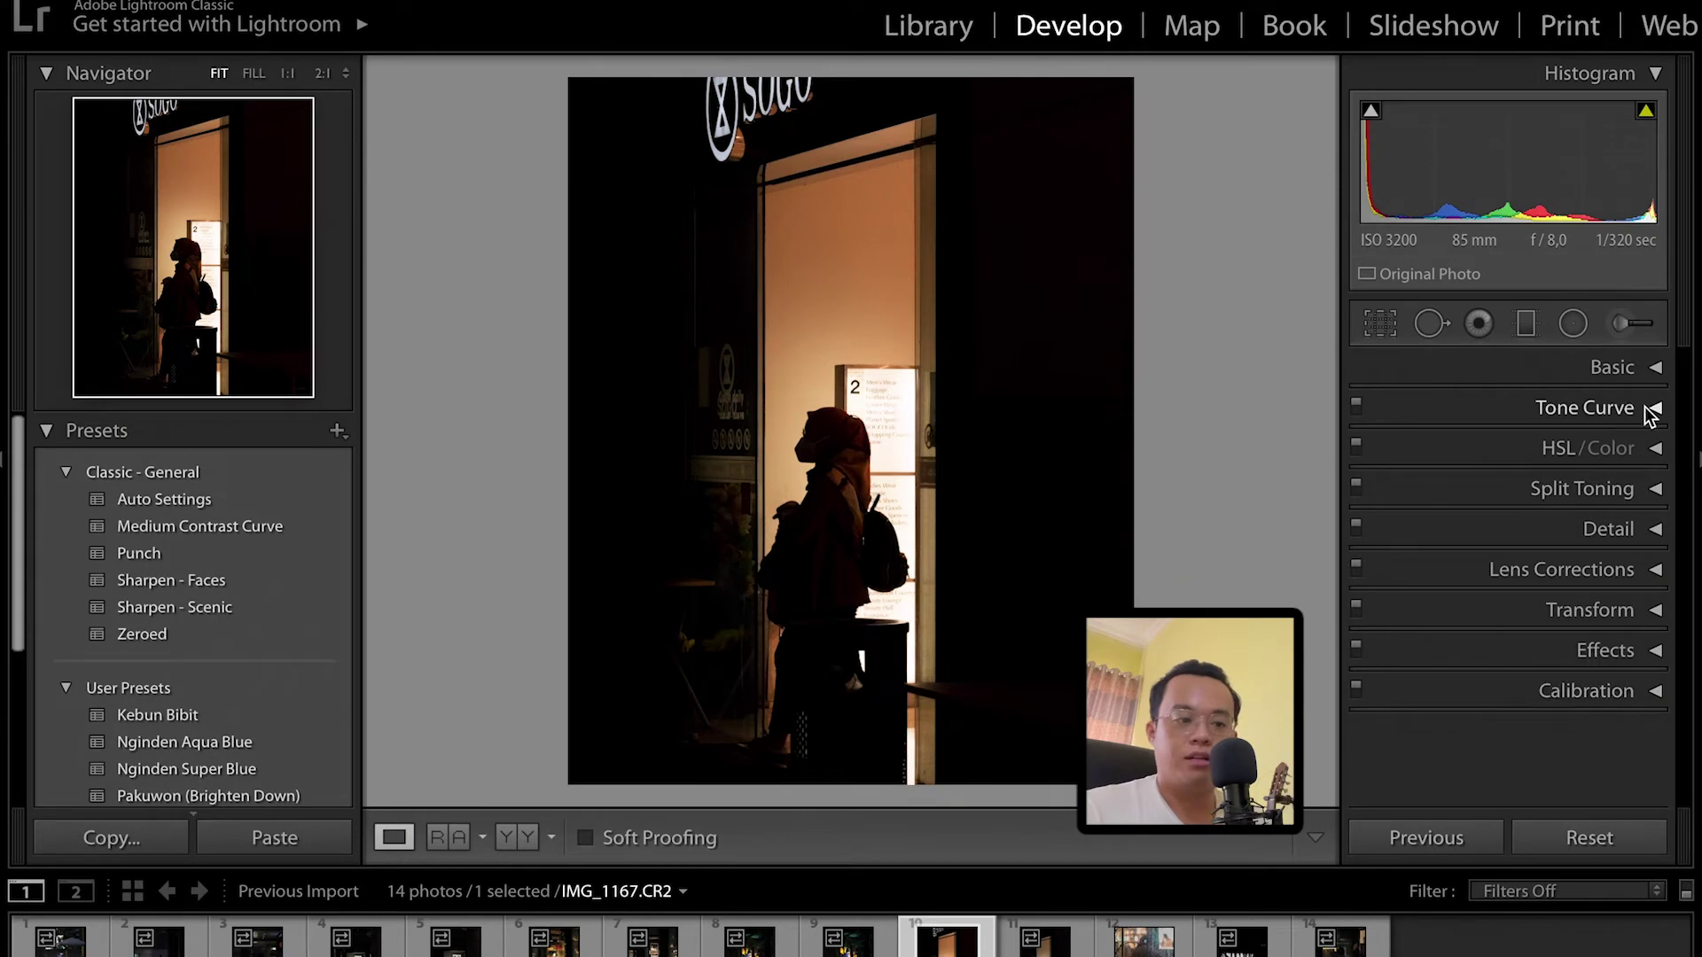
{"action": "left_click", "coordinate": [1651, 410]}
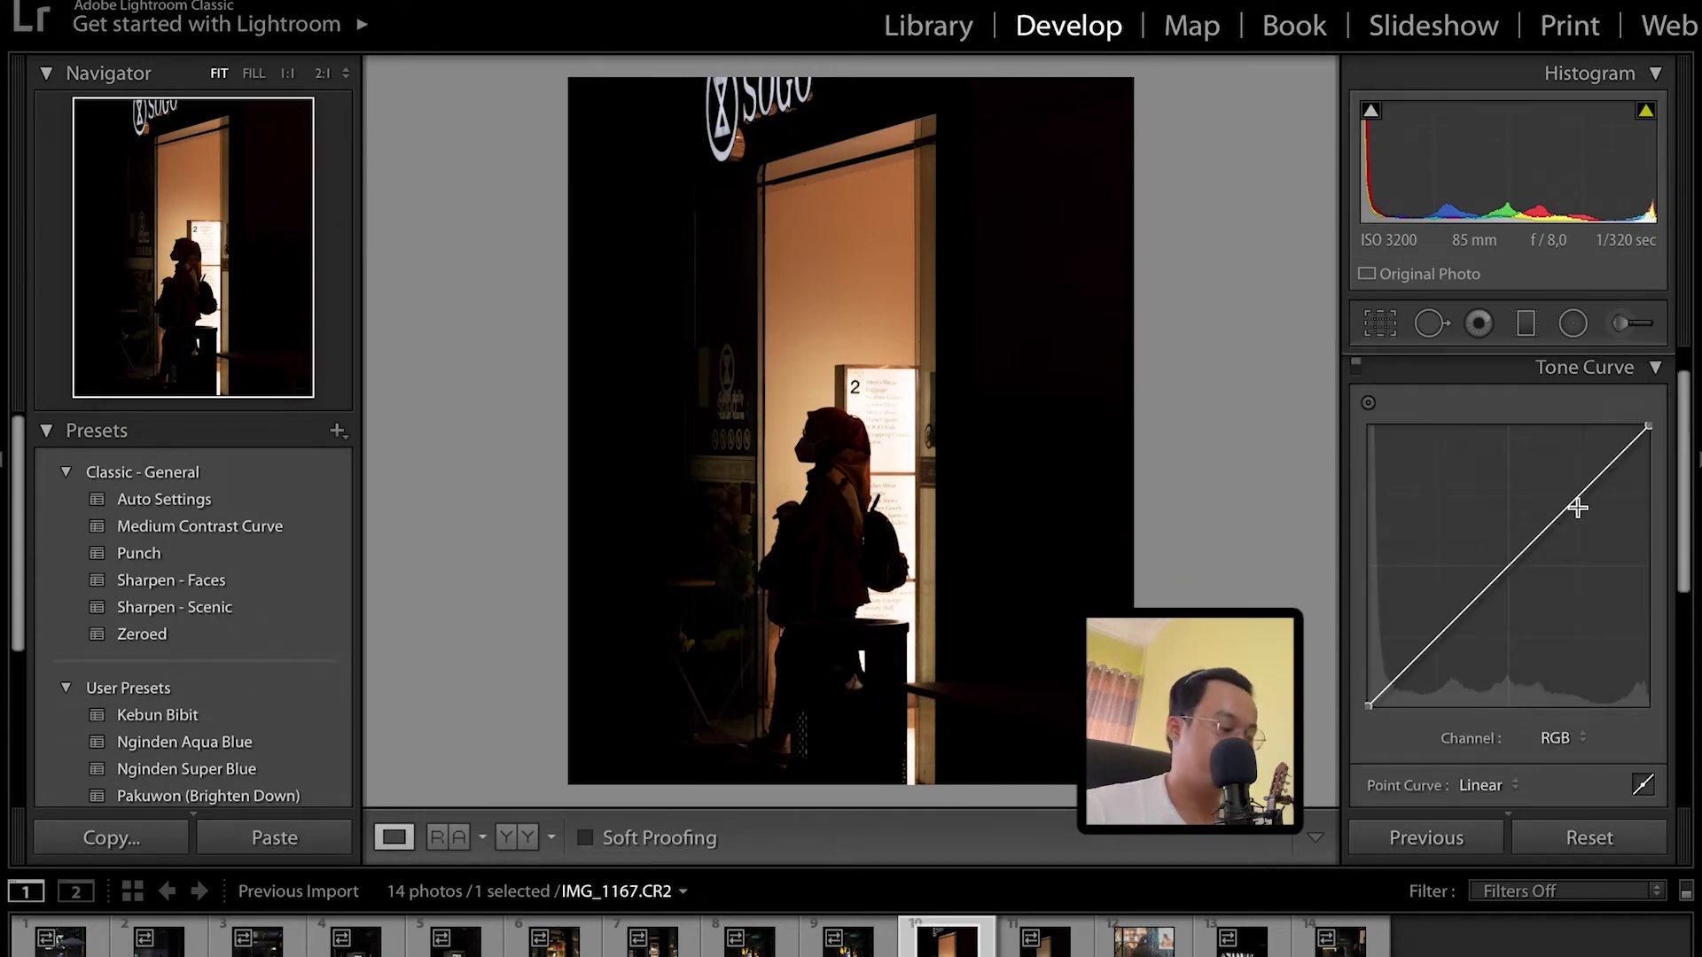
{"action": "left_click", "coordinate": [1580, 495]}
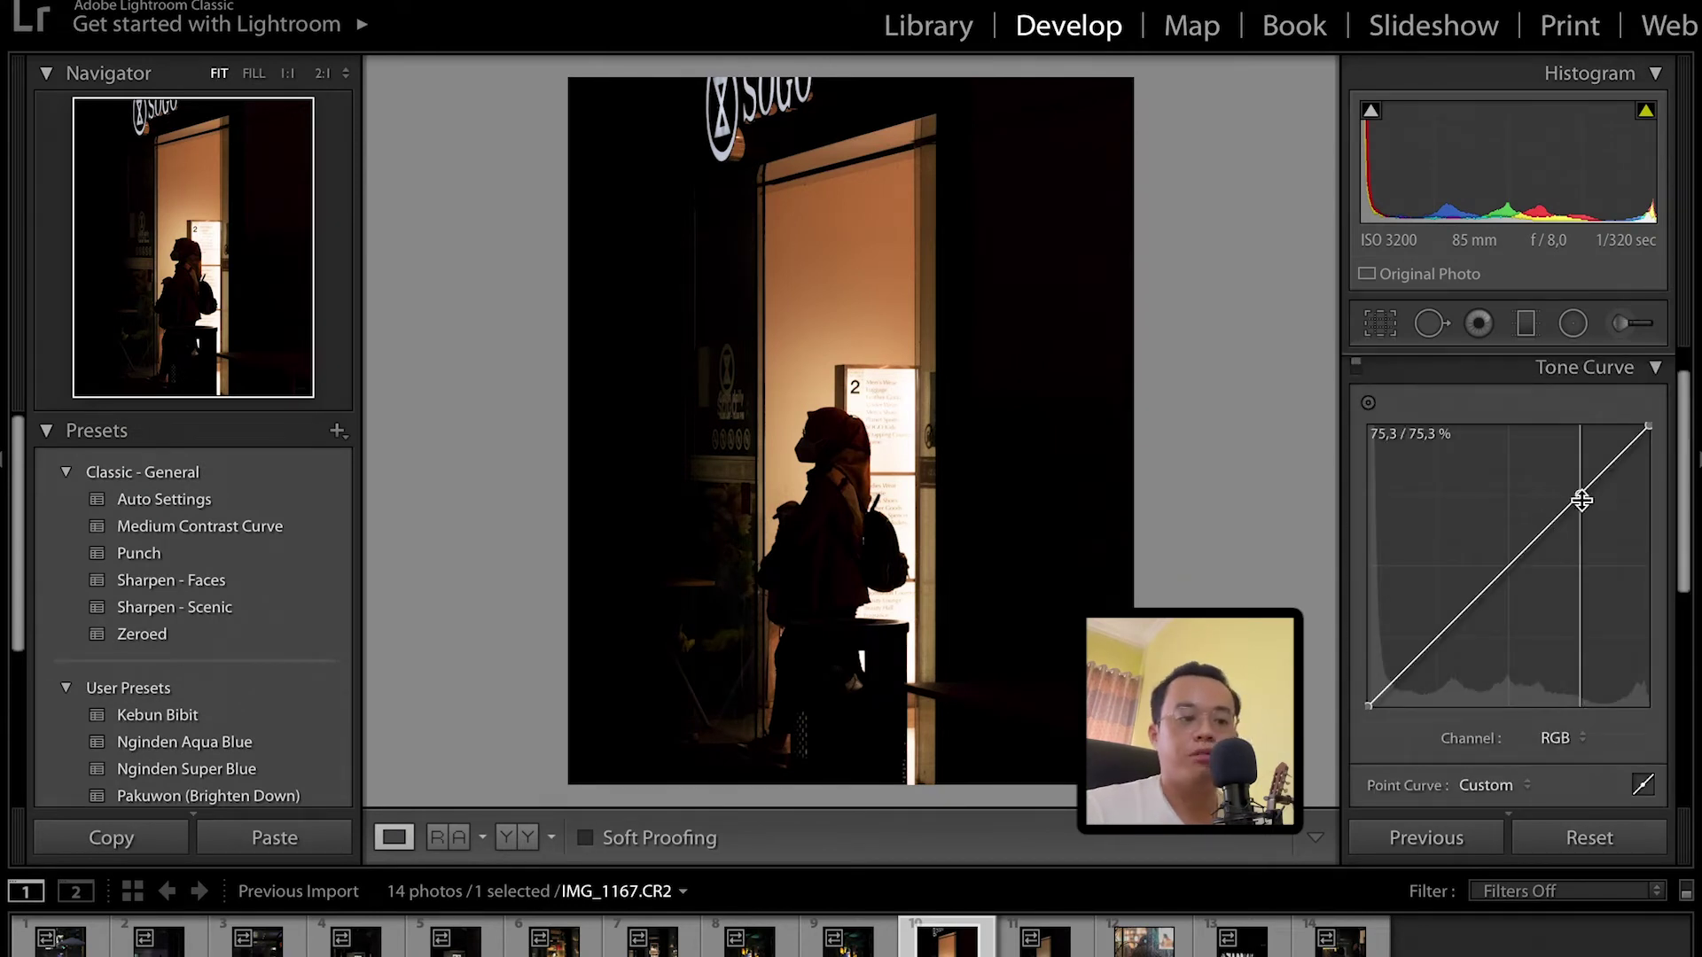
{"action": "left_click", "coordinate": [1439, 637]}
{"action": "left_click", "coordinate": [1507, 566]}
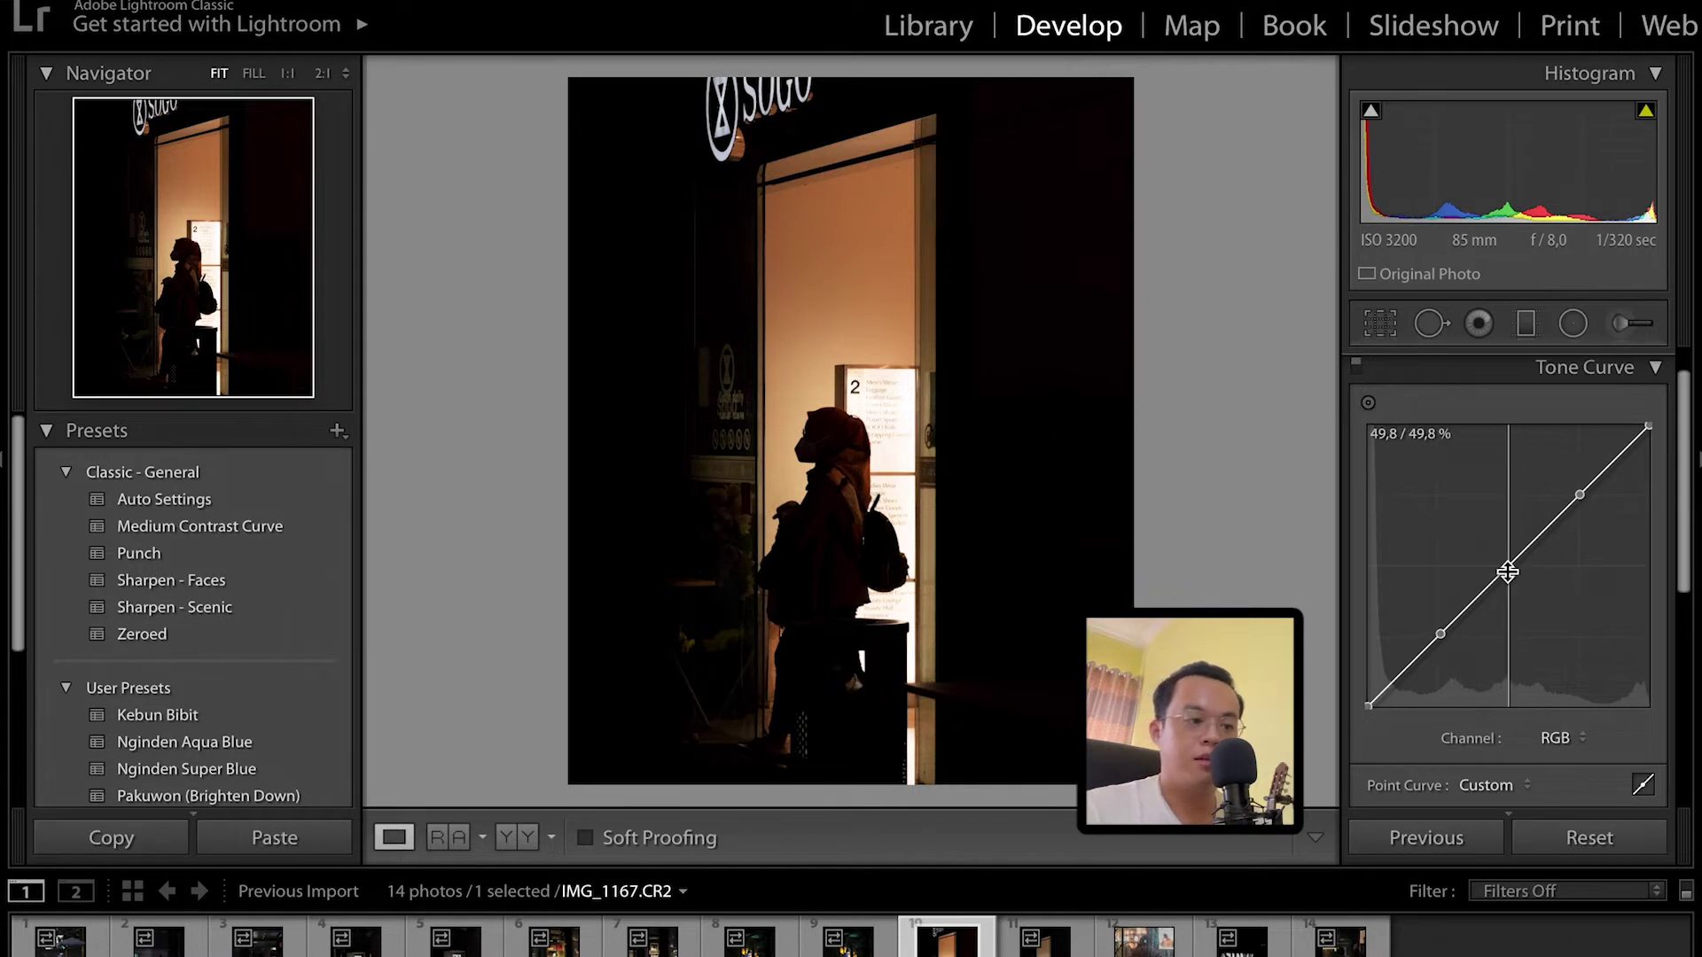
{"action": "left_click_drag", "start_coordinate": [1582, 497], "coordinate": [1580, 485]}
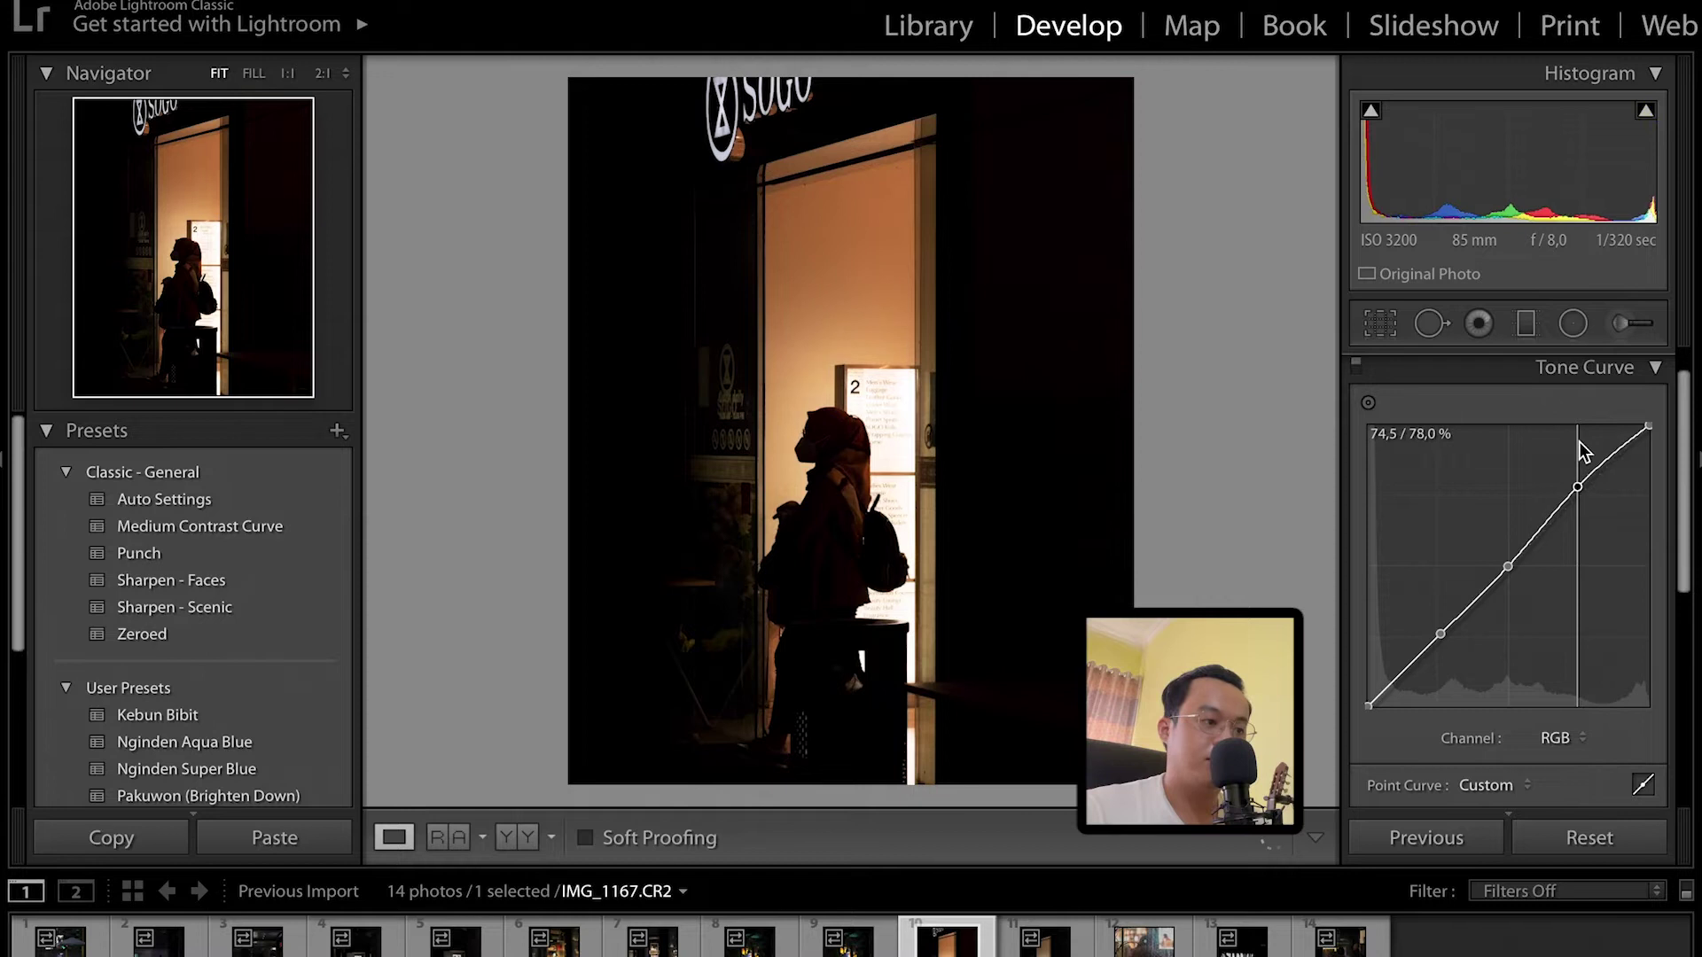
Pull the shadow point down, raise the black point slightly, and compare with the original.
{"action": "left_click", "coordinate": [1442, 635]}
{"action": "left_click_drag", "start_coordinate": [1440, 644], "coordinate": [1436, 668]}
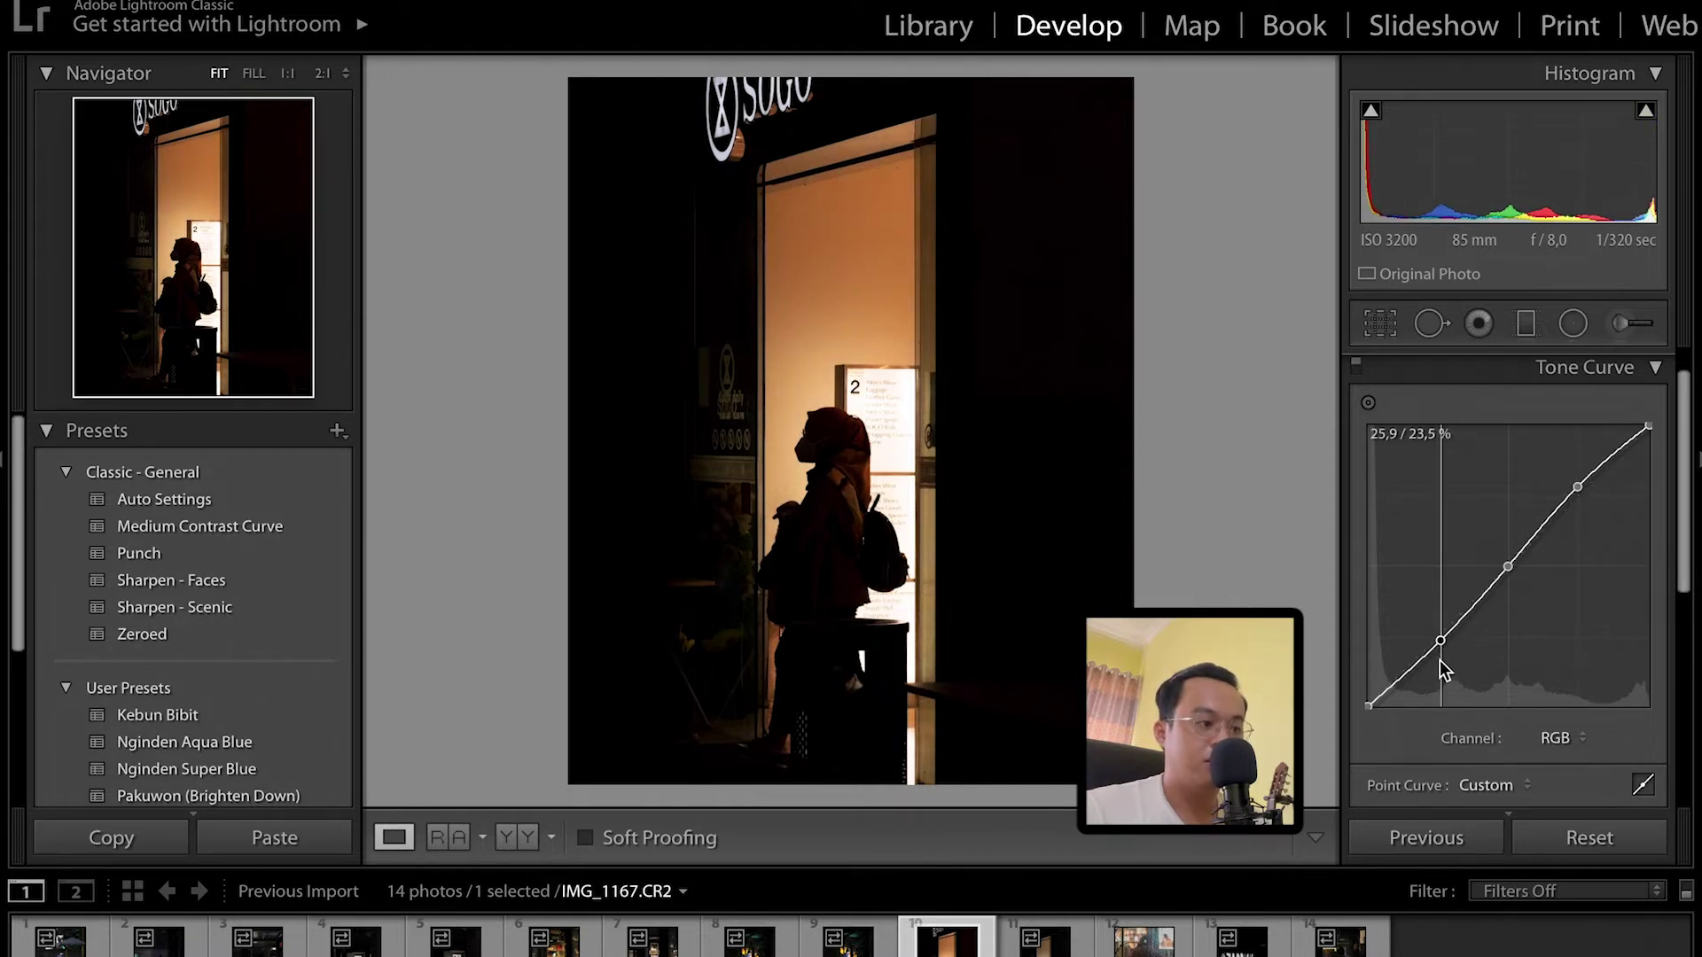
{"action": "left_click_drag", "start_coordinate": [1436, 667], "coordinate": [1436, 667]}
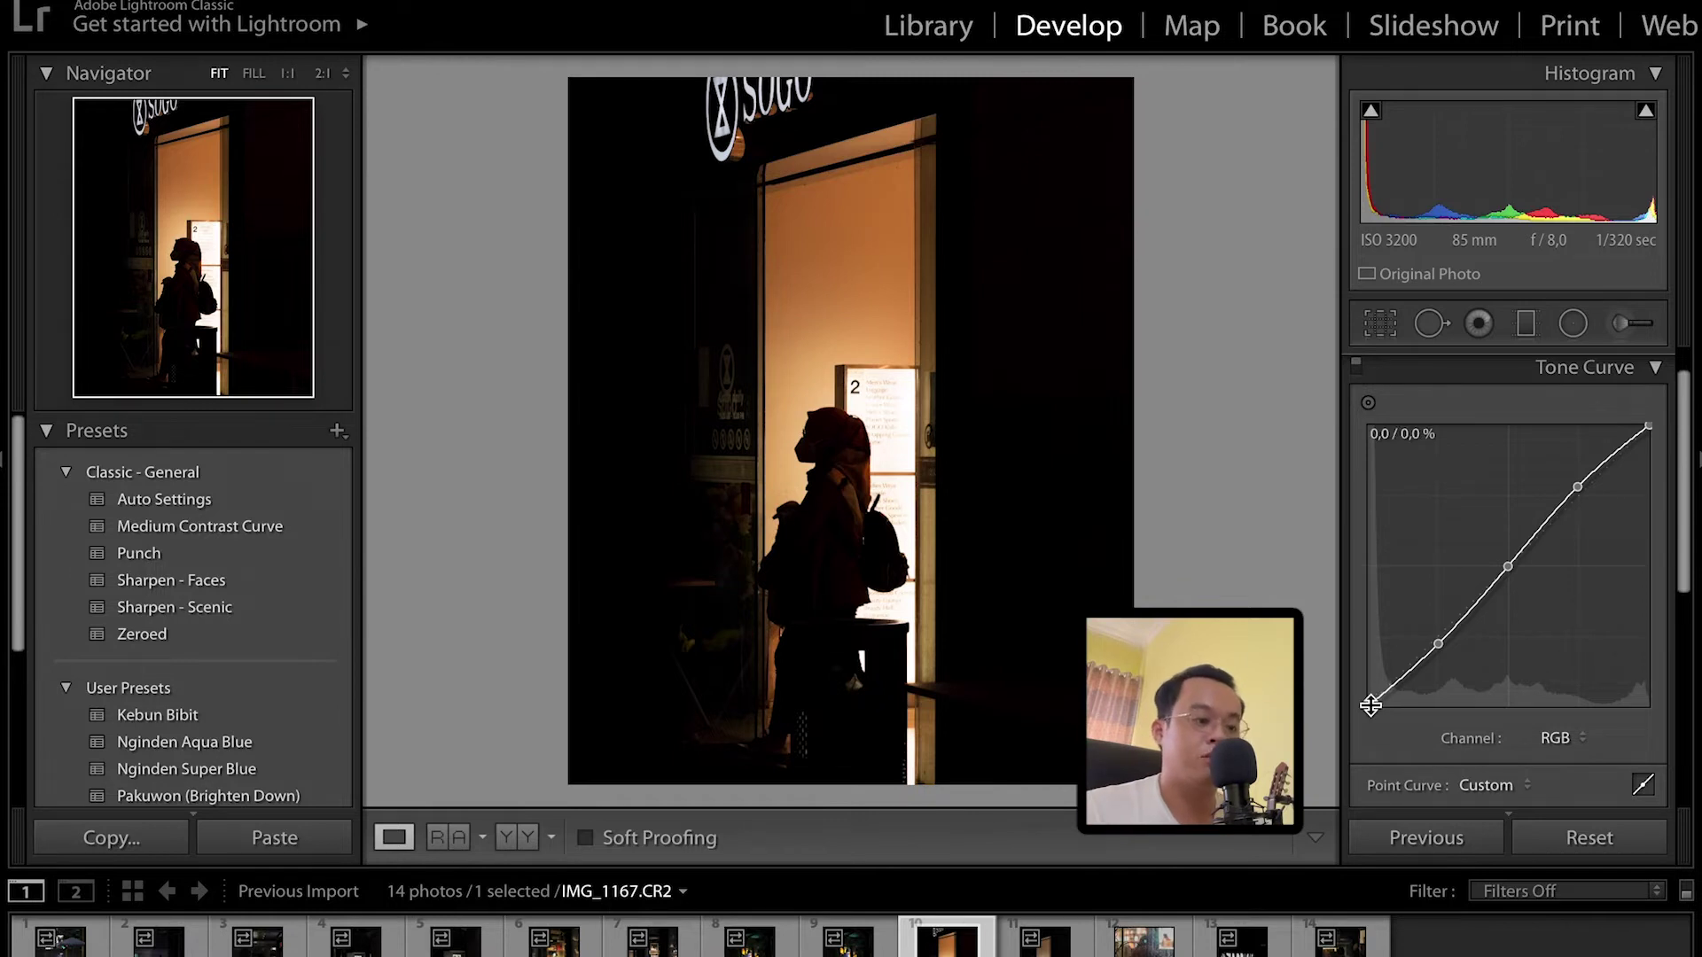
{"action": "left_click_drag", "start_coordinate": [1372, 706], "coordinate": [1356, 636]}
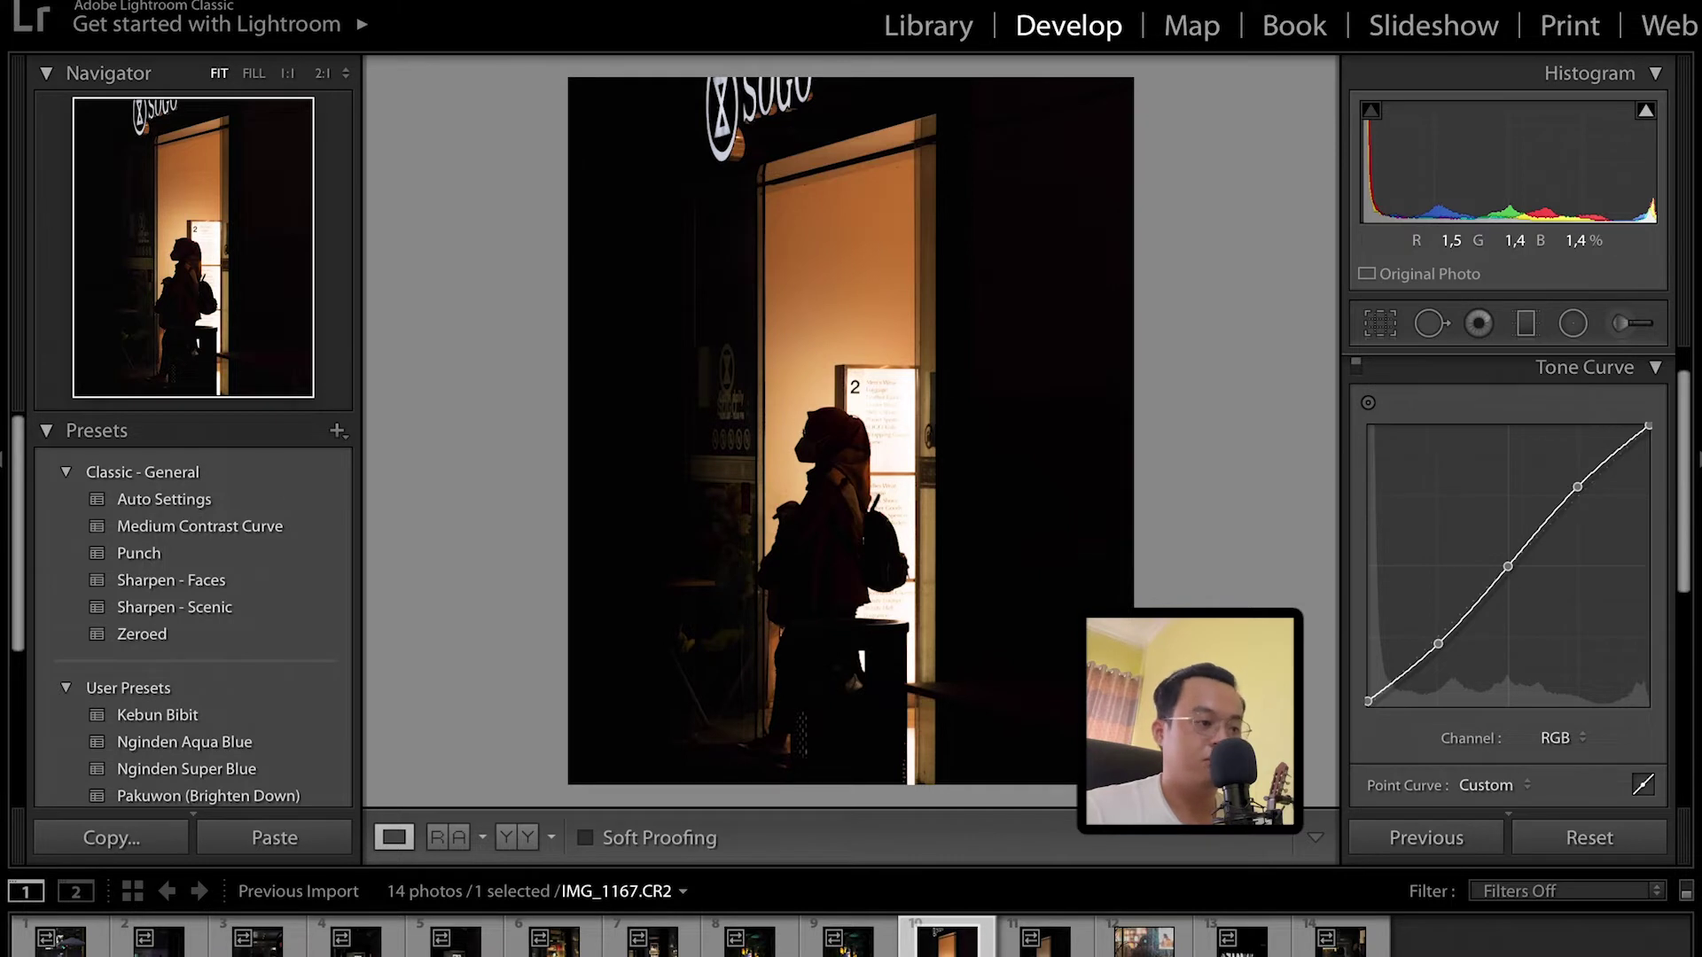
{"action": "key", "text": "backslash"}
{"action": "key", "text": "backslash"}
{"action": "key", "text": "backslash"}
{"action": "key", "text": "backslash"}
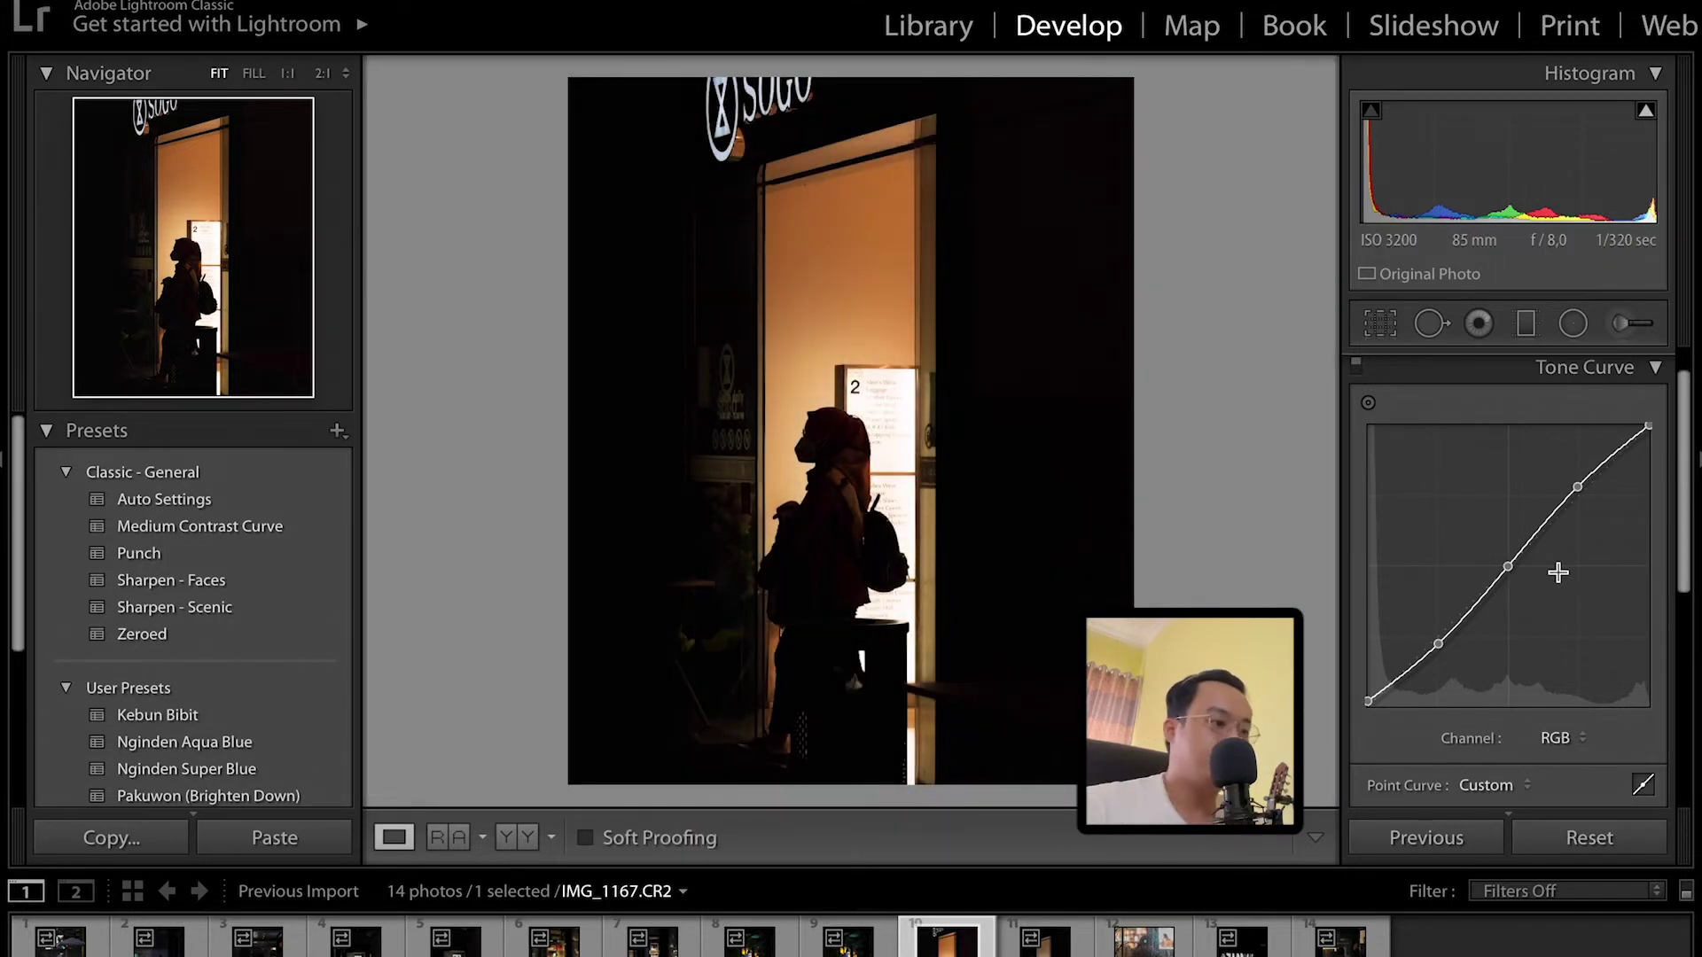
{"action": "left_click", "coordinate": [1654, 367]}
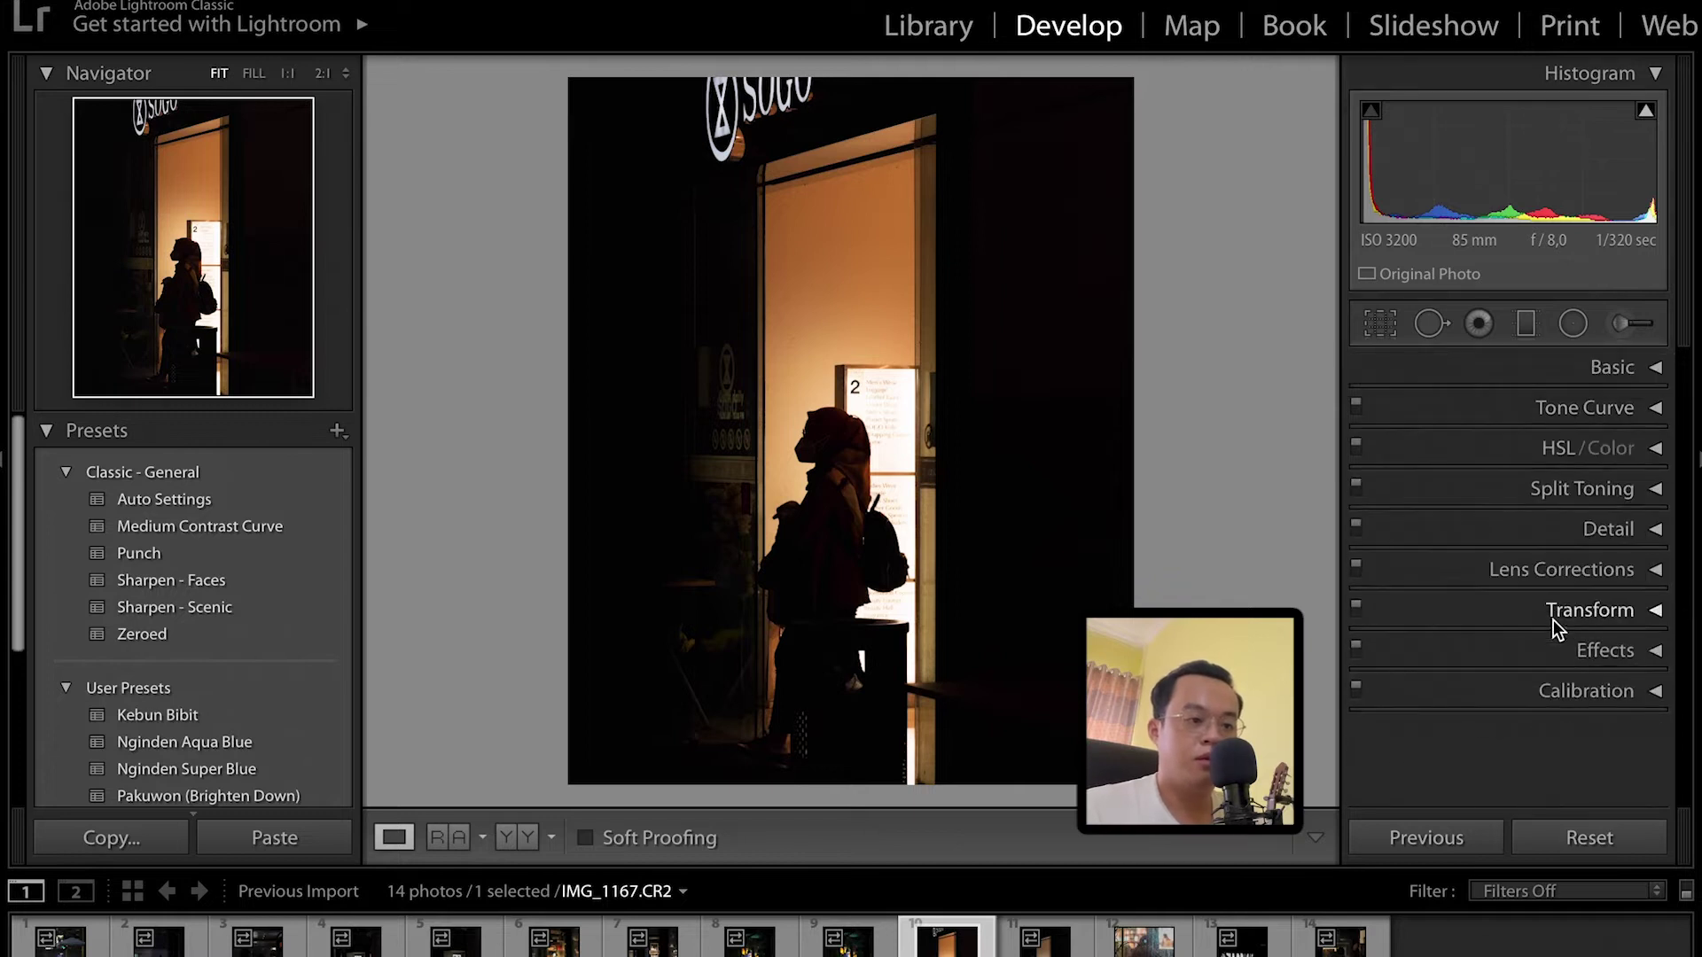
{"action": "left_click", "coordinate": [1633, 696]}
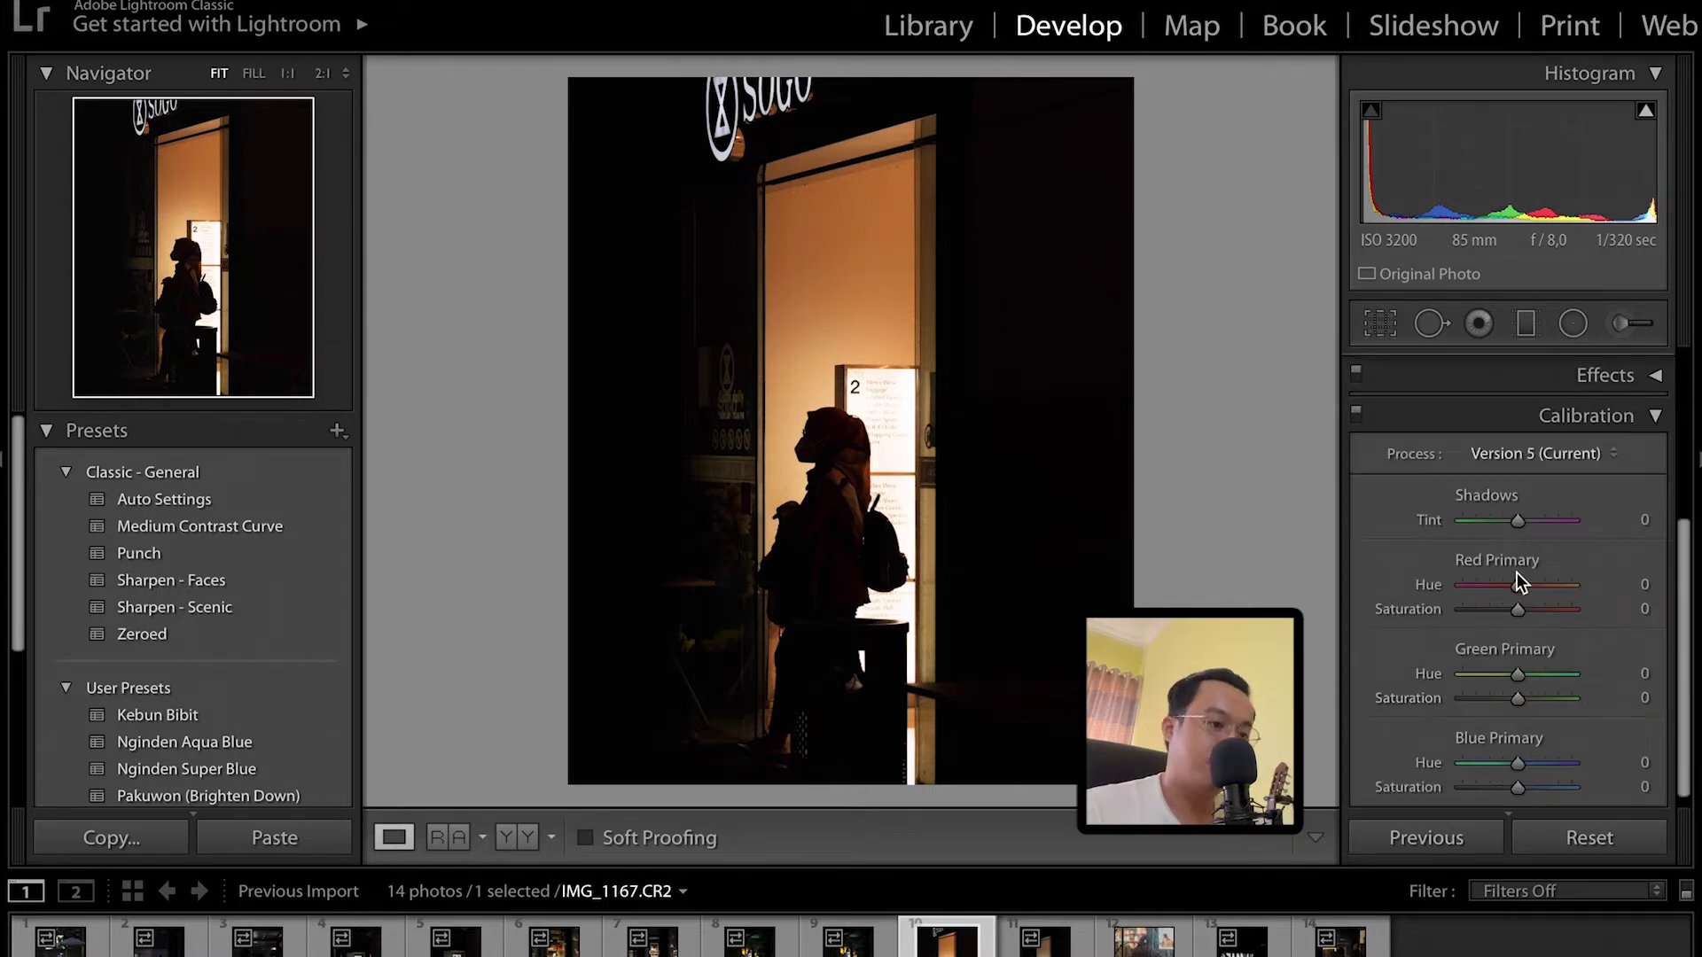
Settle the red primary hue at +16 after trying and undoing other values.
{"action": "mouse_move", "coordinate": [1518, 585]}
{"action": "left_mouse_down"}
{"action": "mouse_move", "coordinate": [1576, 585]}
{"action": "mouse_move", "coordinate": [1396, 585]}
{"action": "mouse_move", "coordinate": [1660, 606]}
{"action": "left_mouse_up"}
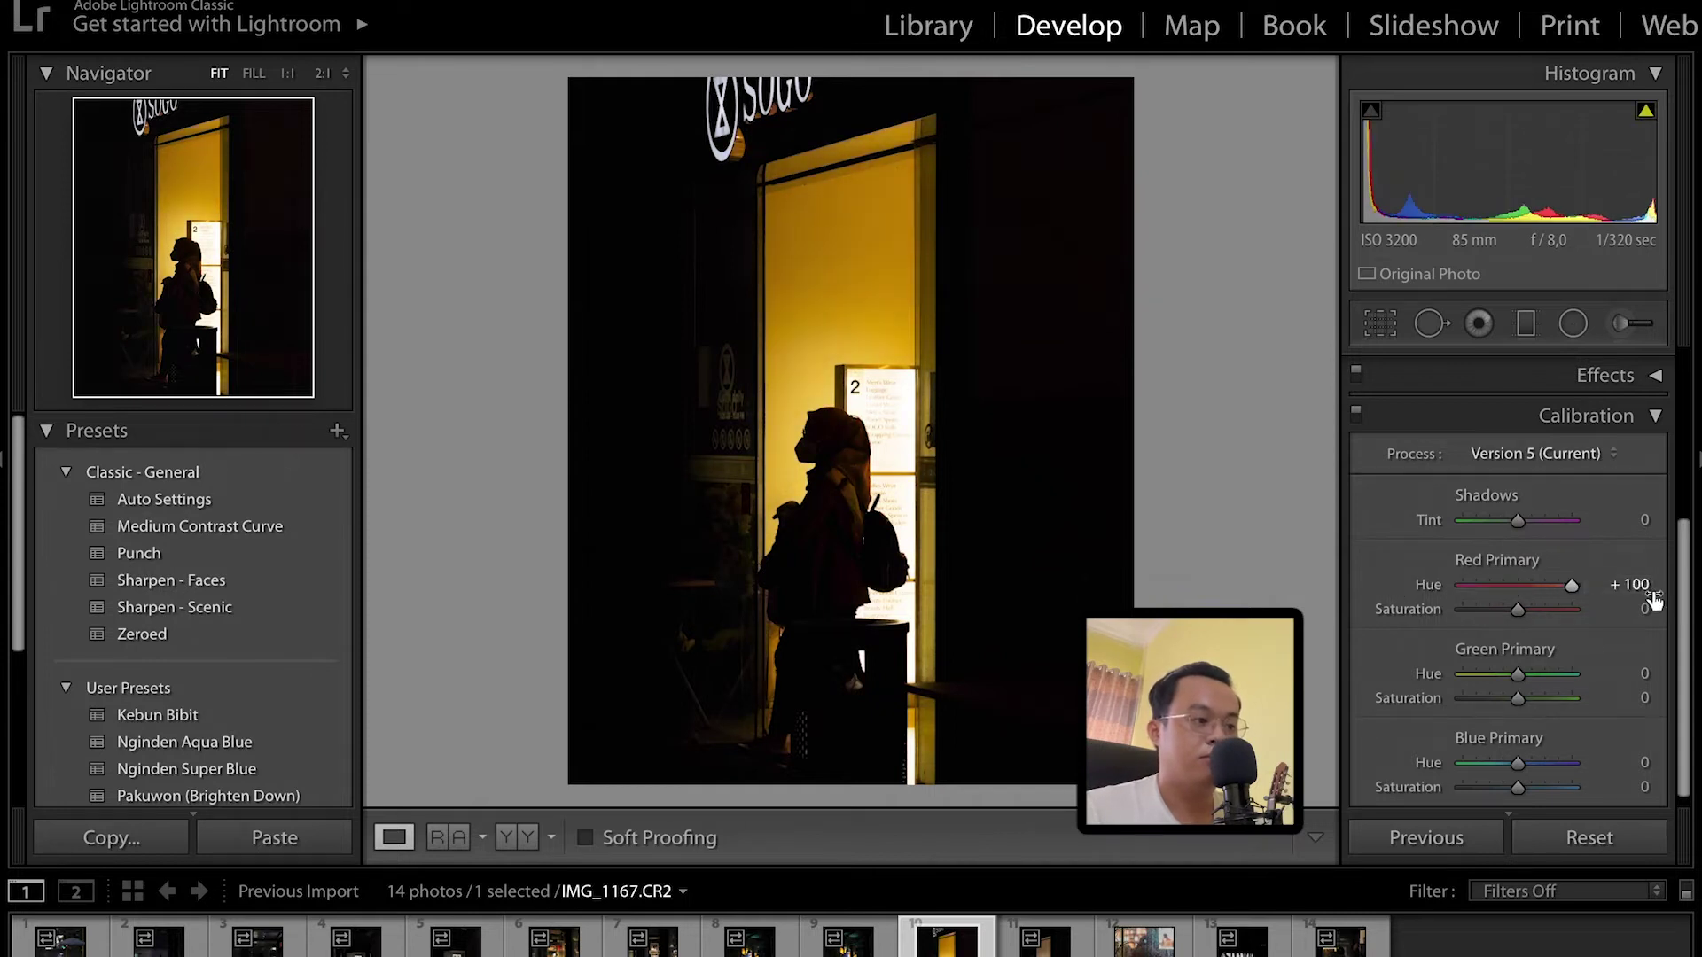
{"action": "key", "text": "ctrl+z"}
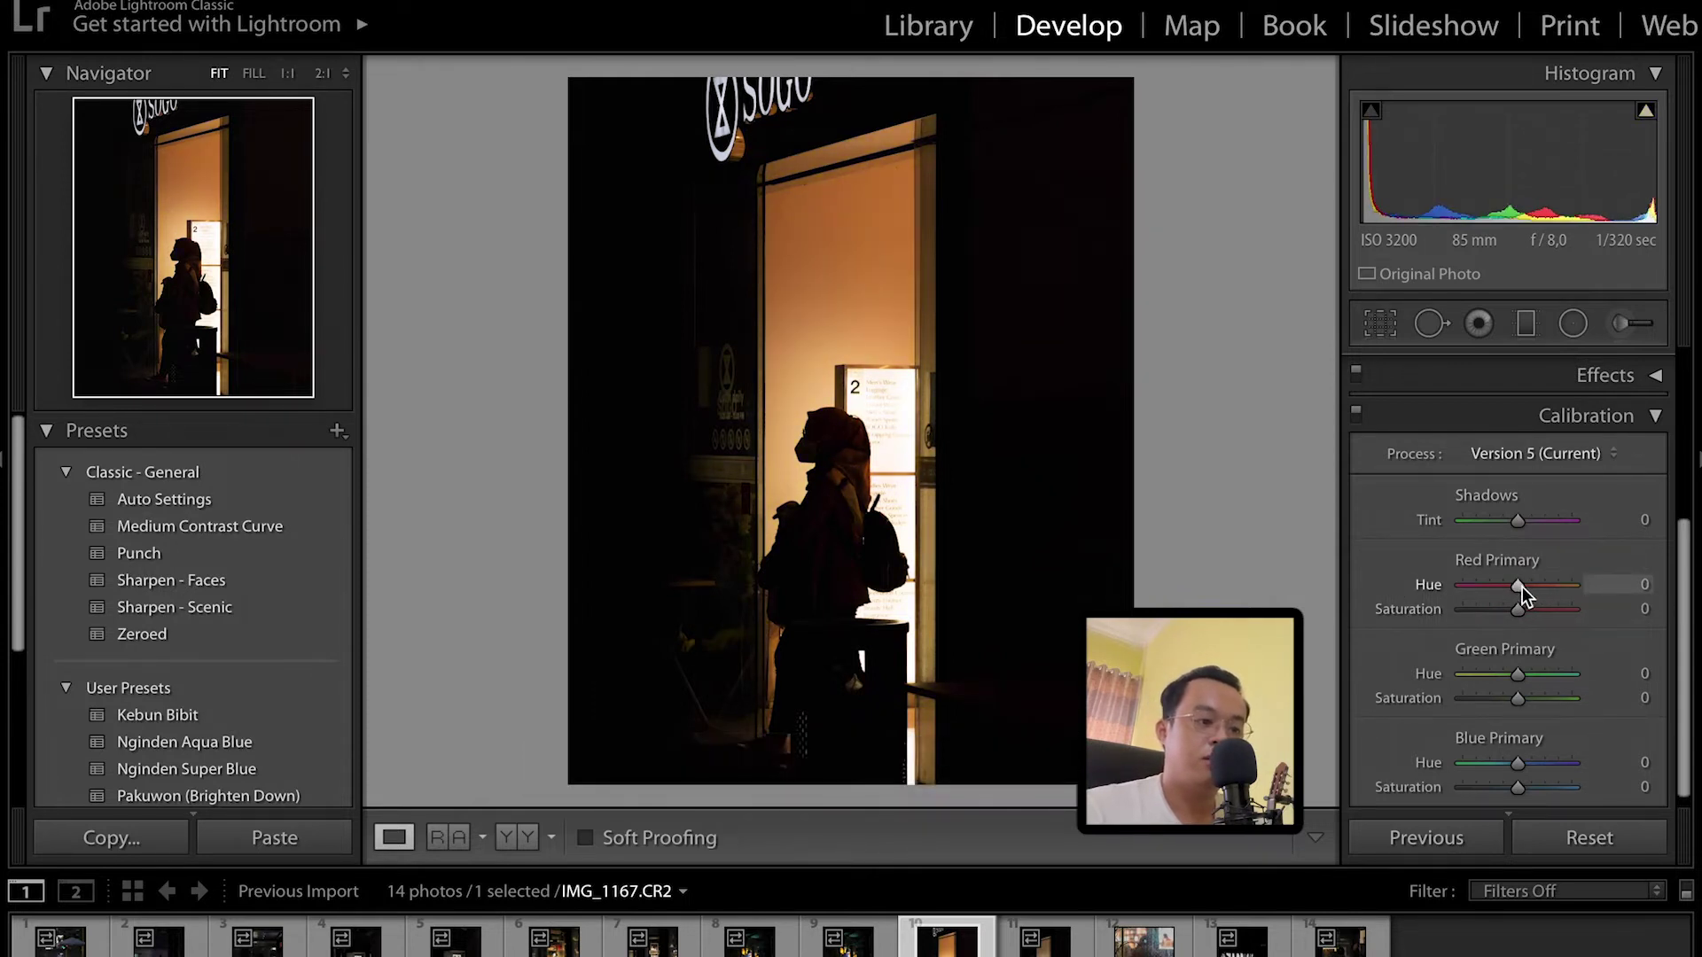
{"action": "left_click_drag", "start_coordinate": [1513, 587], "coordinate": [1521, 587]}
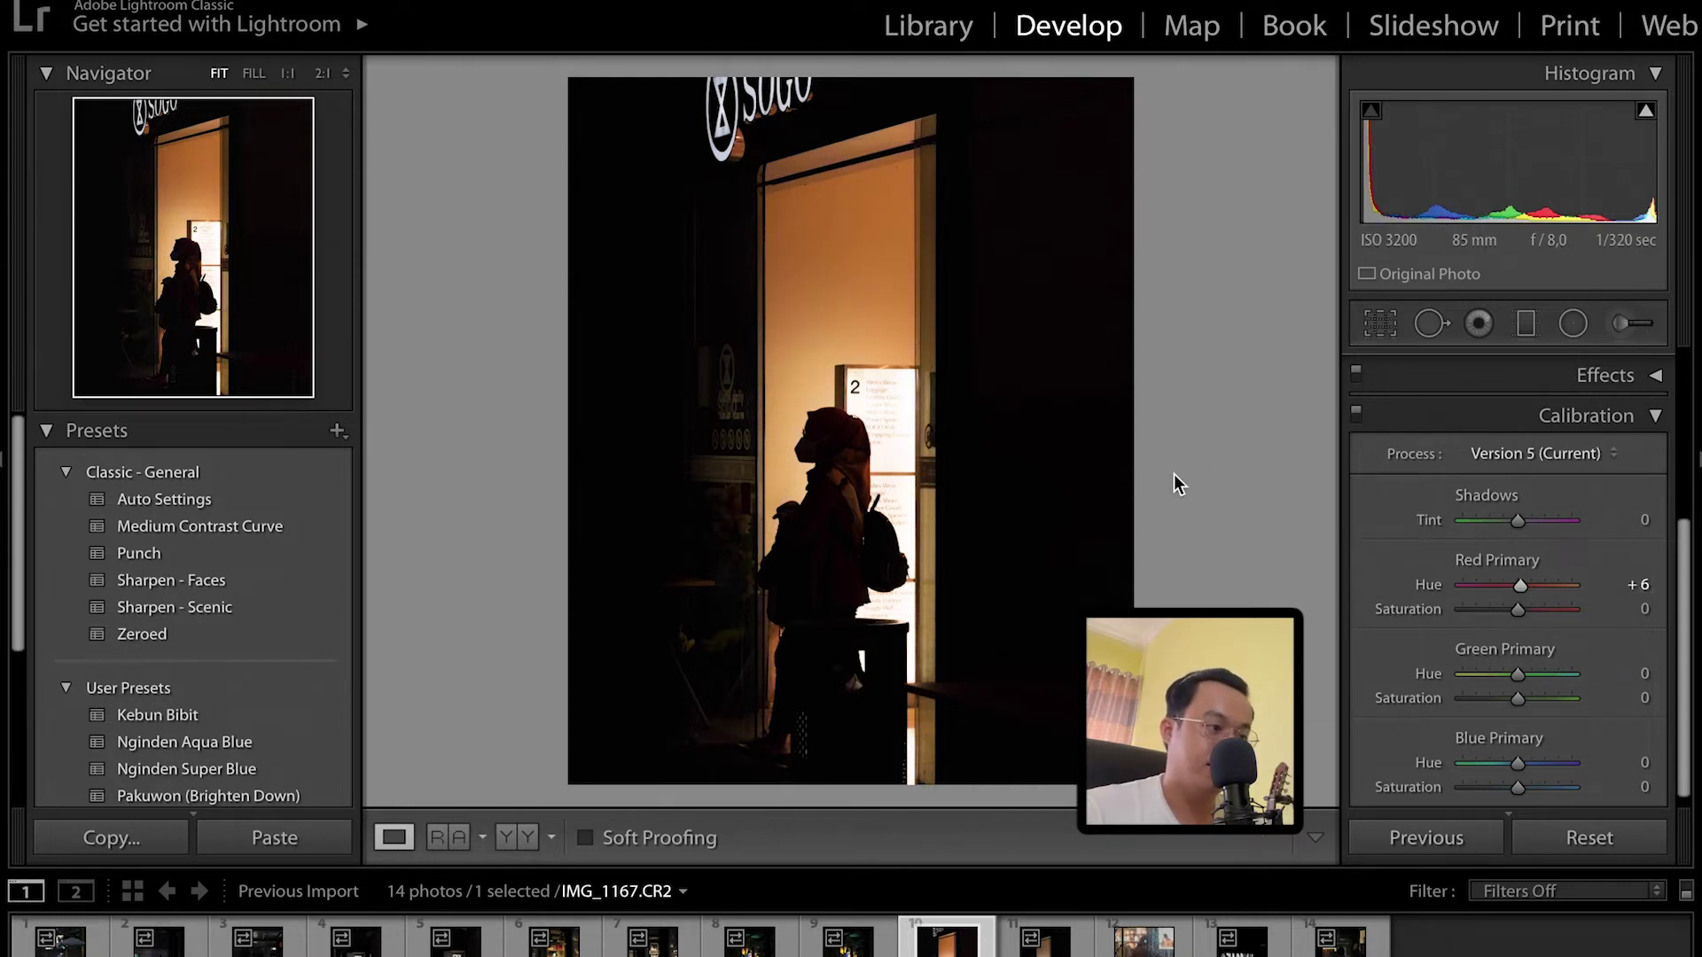
{"action": "key", "text": "ctrl+z"}
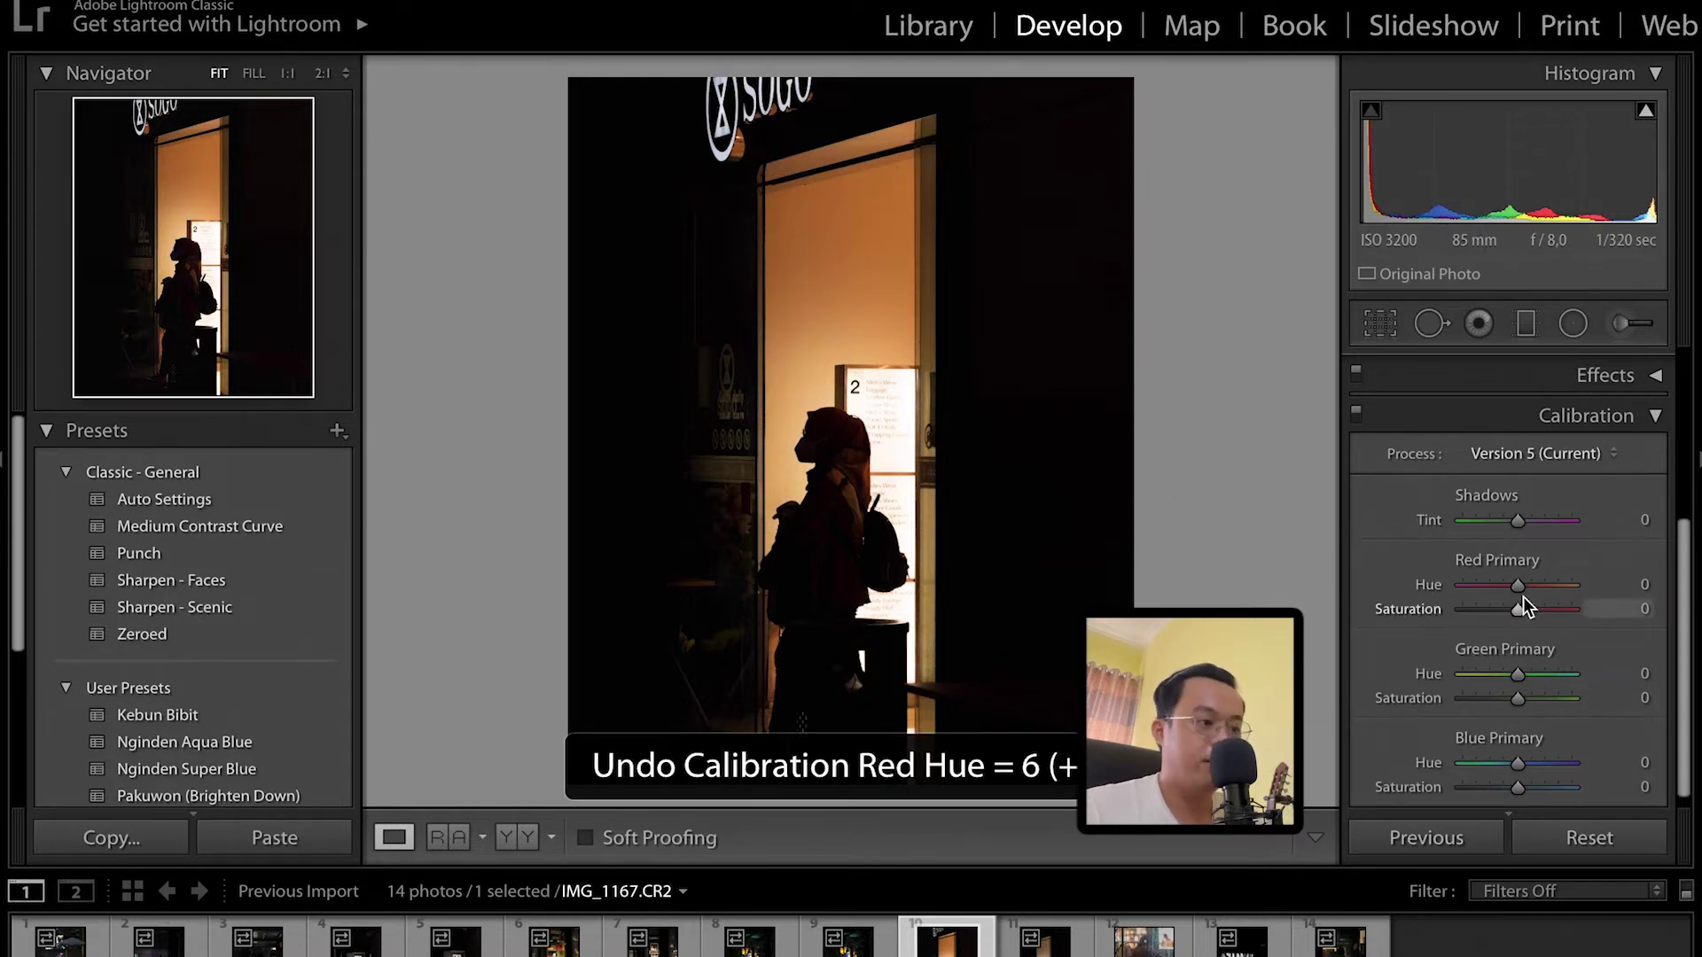
{"action": "left_click_drag", "start_coordinate": [1520, 588], "coordinate": [1500, 589]}
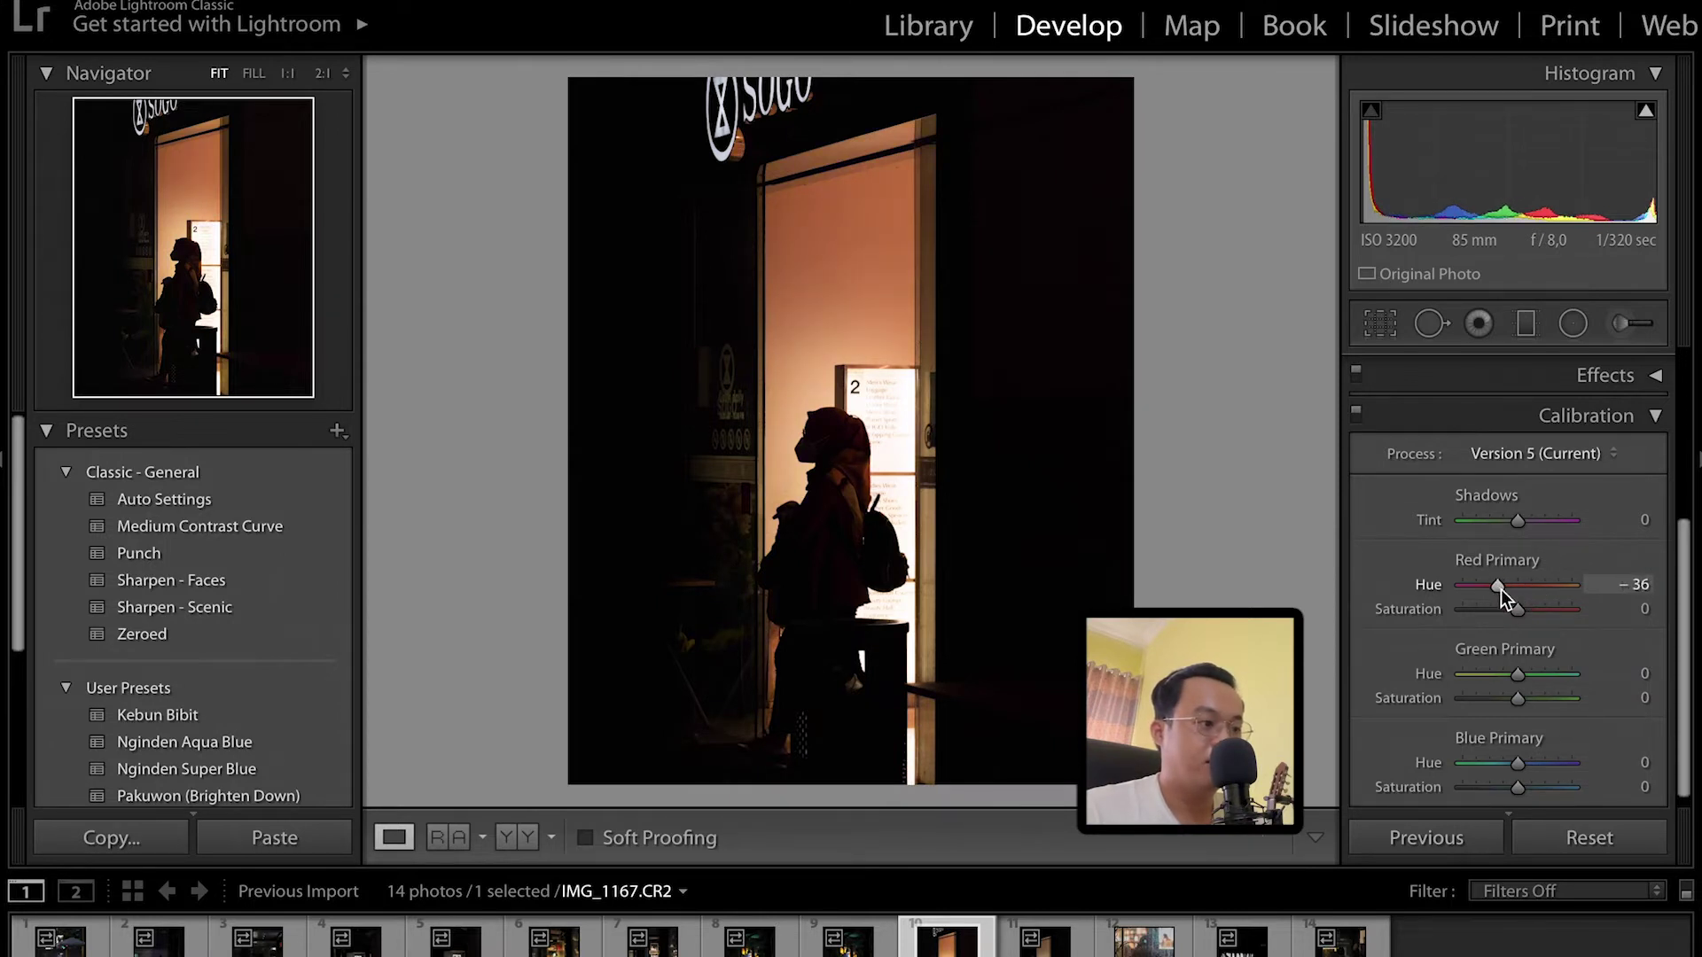
{"action": "key", "text": "ctrl+z"}
{"action": "left_click_drag", "start_coordinate": [1520, 588], "coordinate": [1511, 613]}
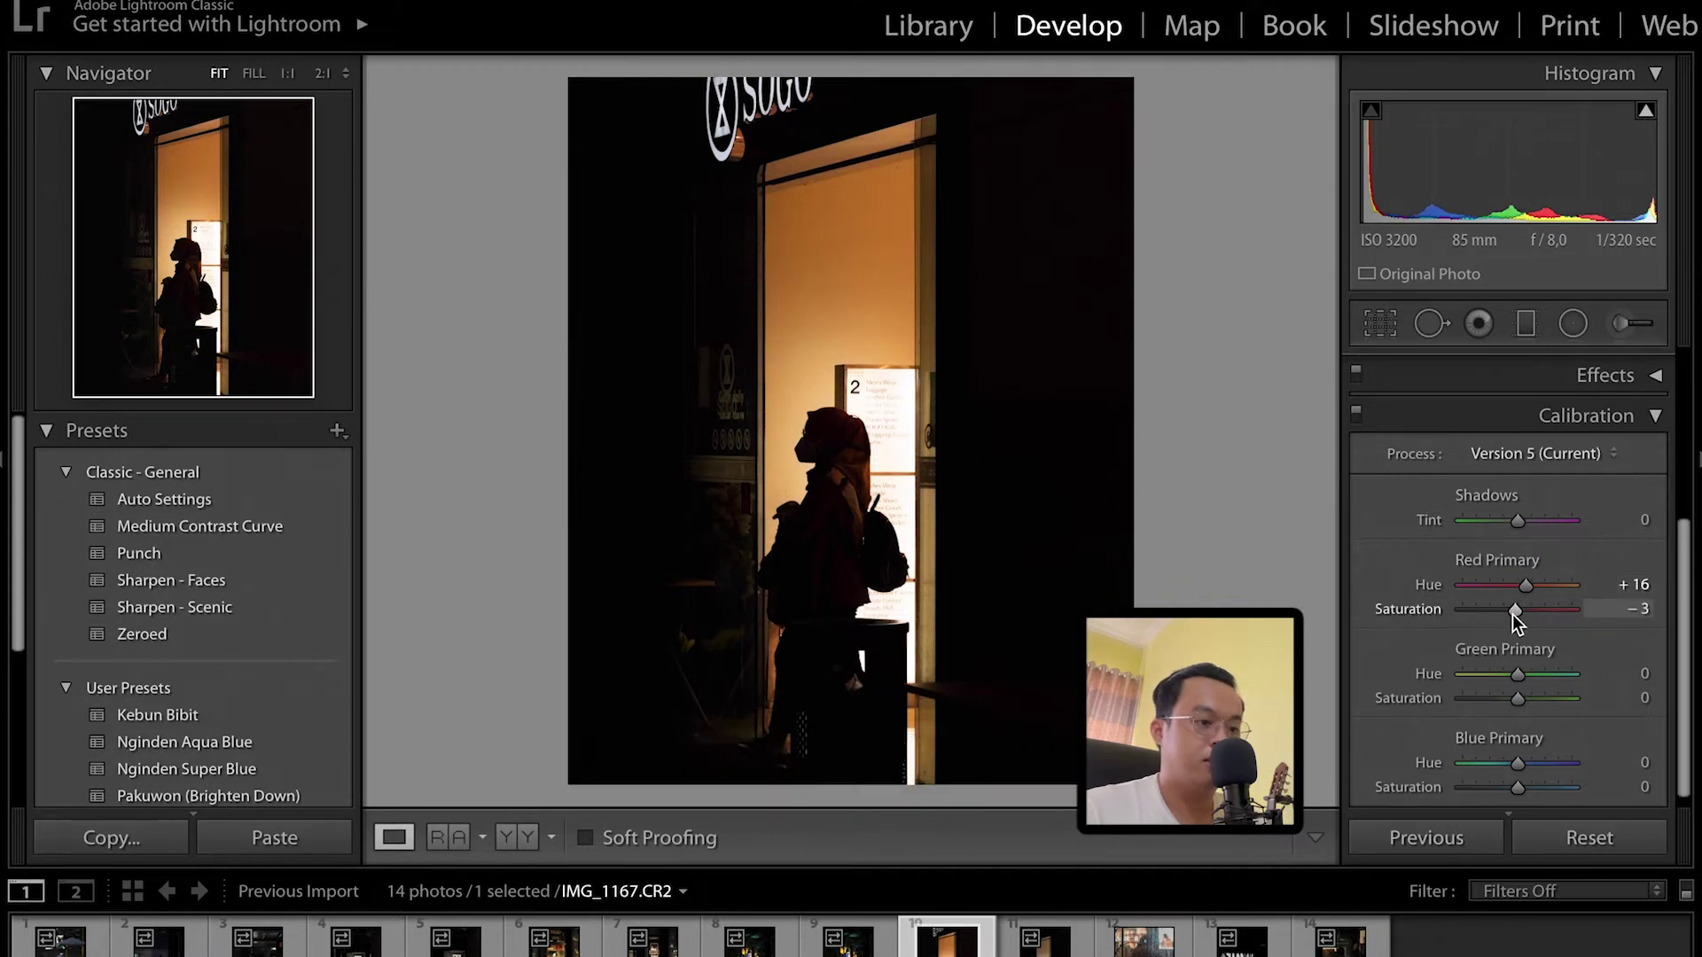
Try and undo green primary extremes, then set blue primary hue −16 and saturation −4.
{"action": "left_click_drag", "start_coordinate": [1518, 676], "coordinate": [1684, 675]}
{"action": "left_click_drag", "start_coordinate": [1571, 676], "coordinate": [418, 638]}
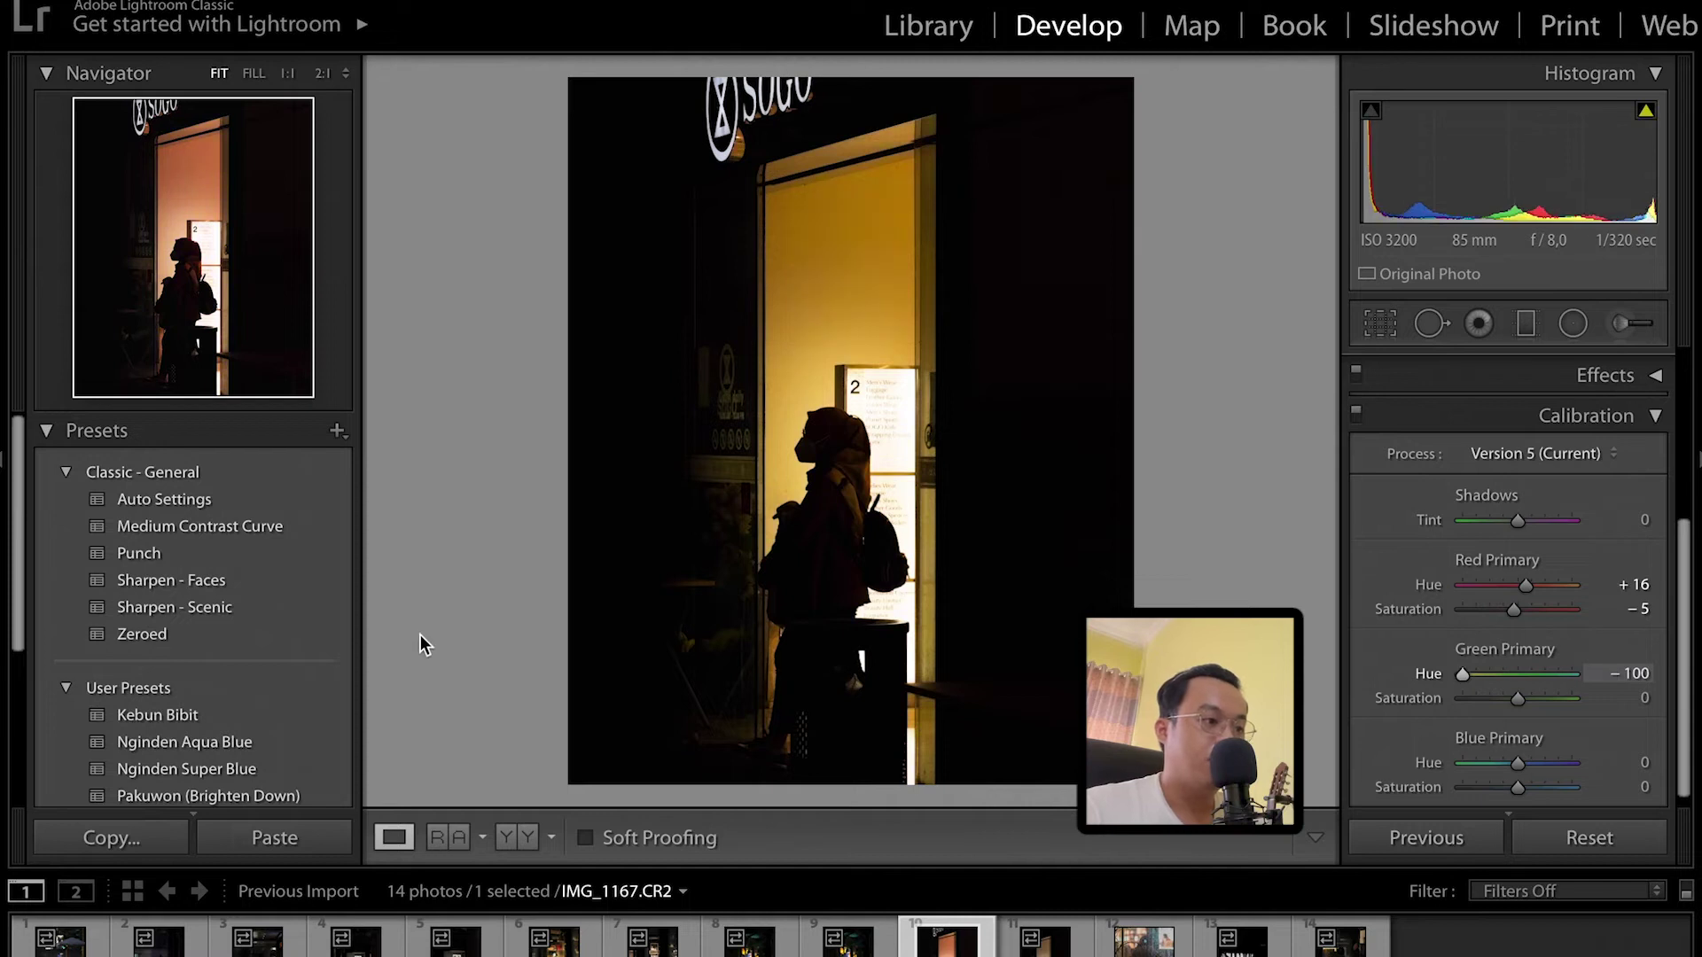
{"action": "key", "text": "ctrl+z"}
{"action": "left_click_drag", "start_coordinate": [1516, 768], "coordinate": [1463, 769]}
{"action": "key", "text": "ctrl+z"}
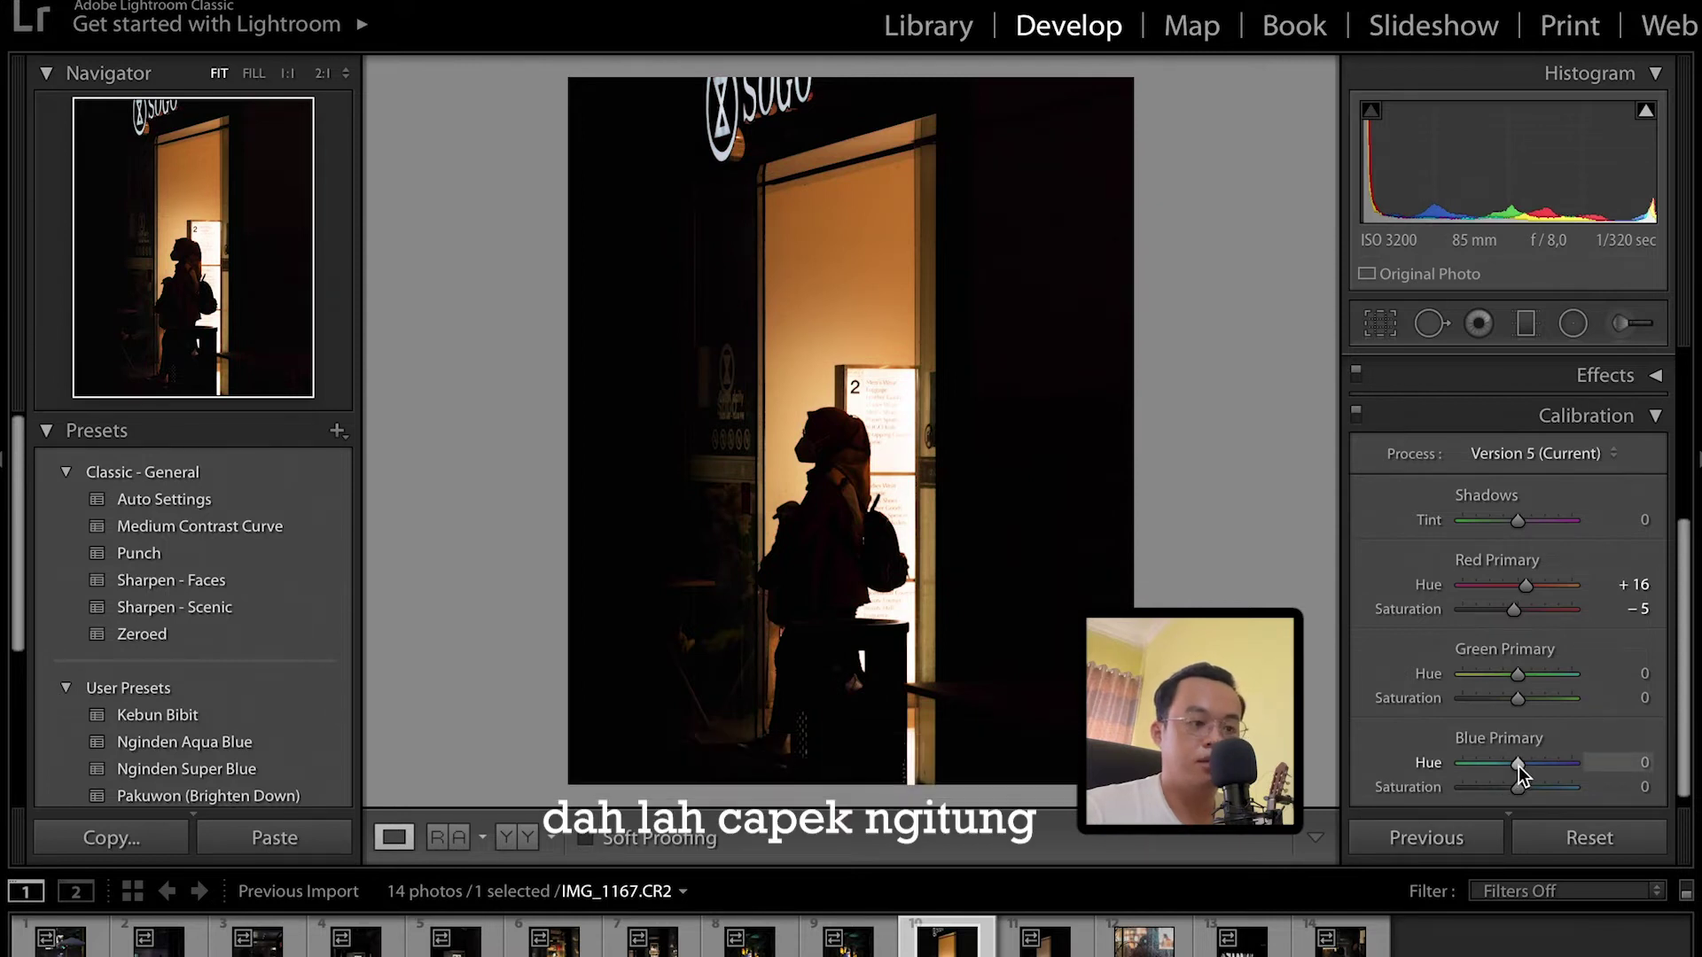
{"action": "left_click_drag", "start_coordinate": [1519, 764], "coordinate": [1503, 762]}
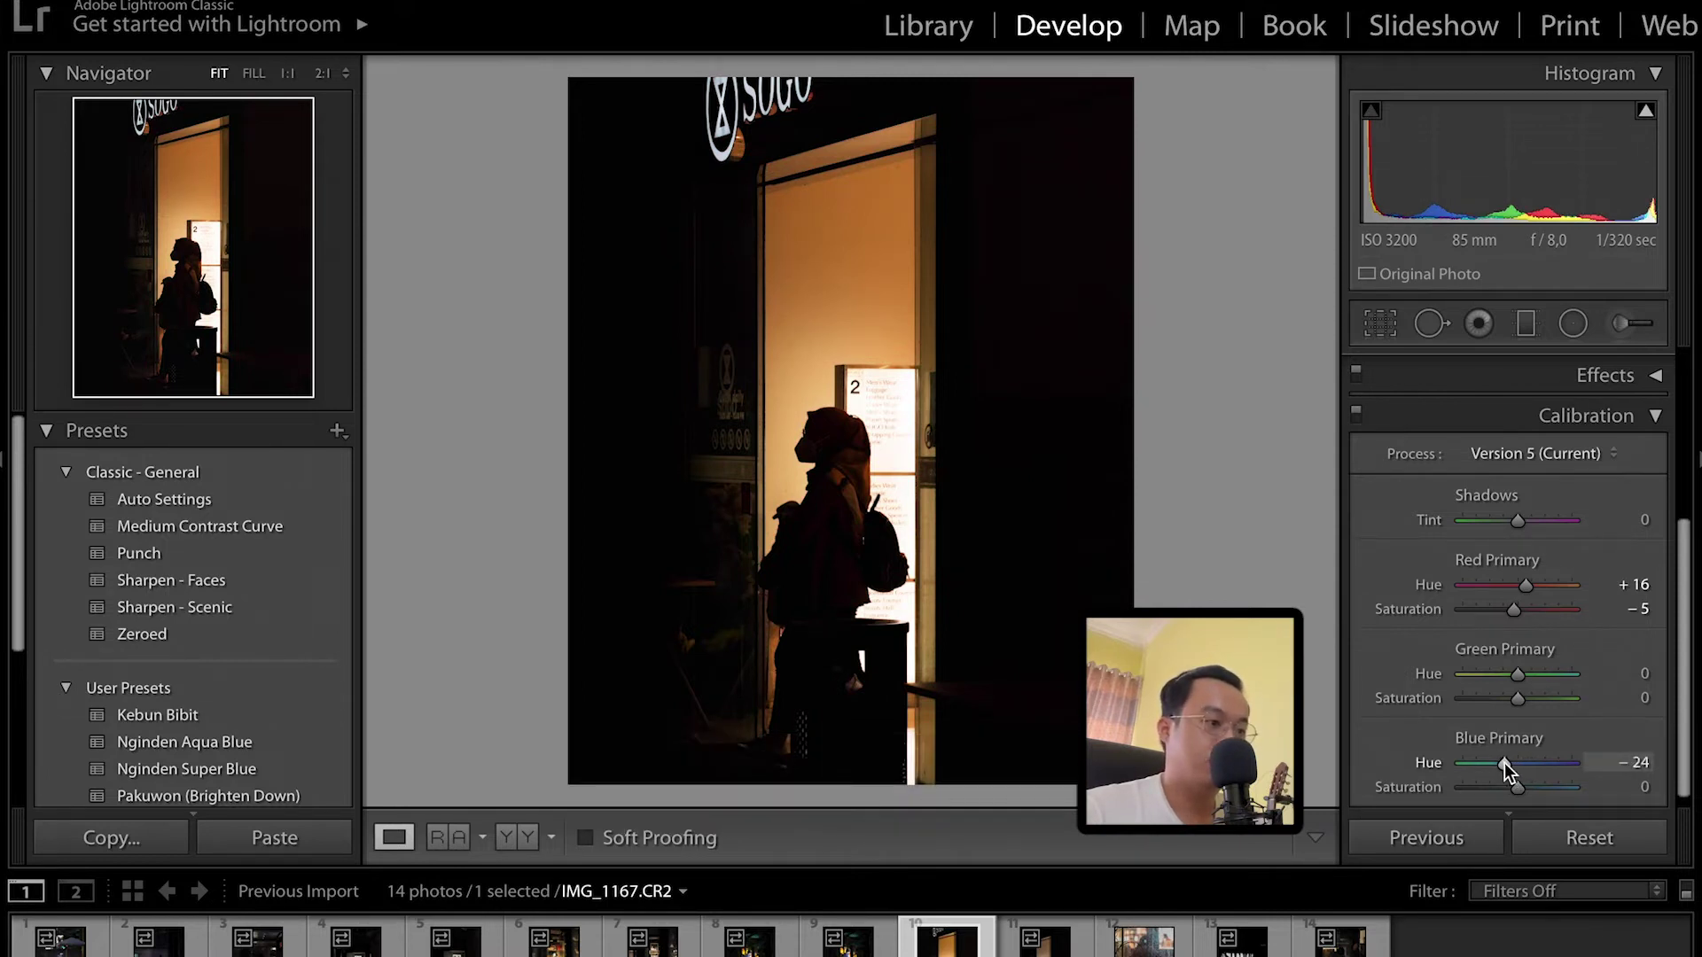
{"action": "left_click_drag", "start_coordinate": [1505, 762], "coordinate": [1508, 762]}
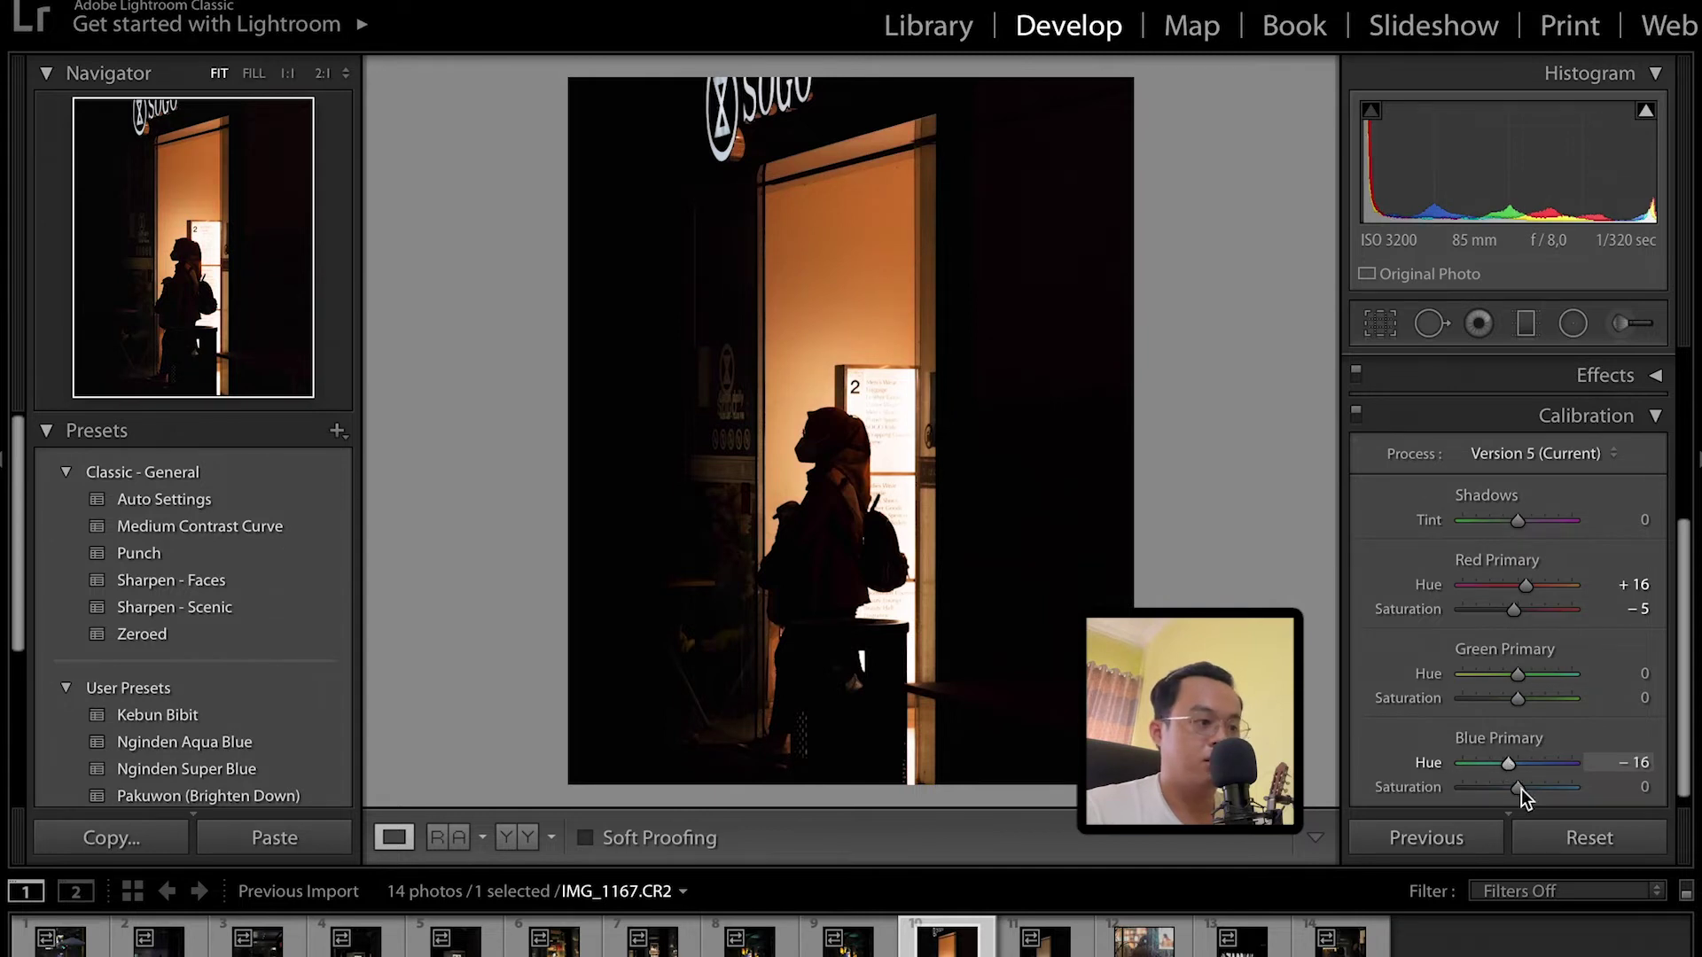
{"action": "left_click_drag", "start_coordinate": [1518, 795], "coordinate": [1516, 796]}
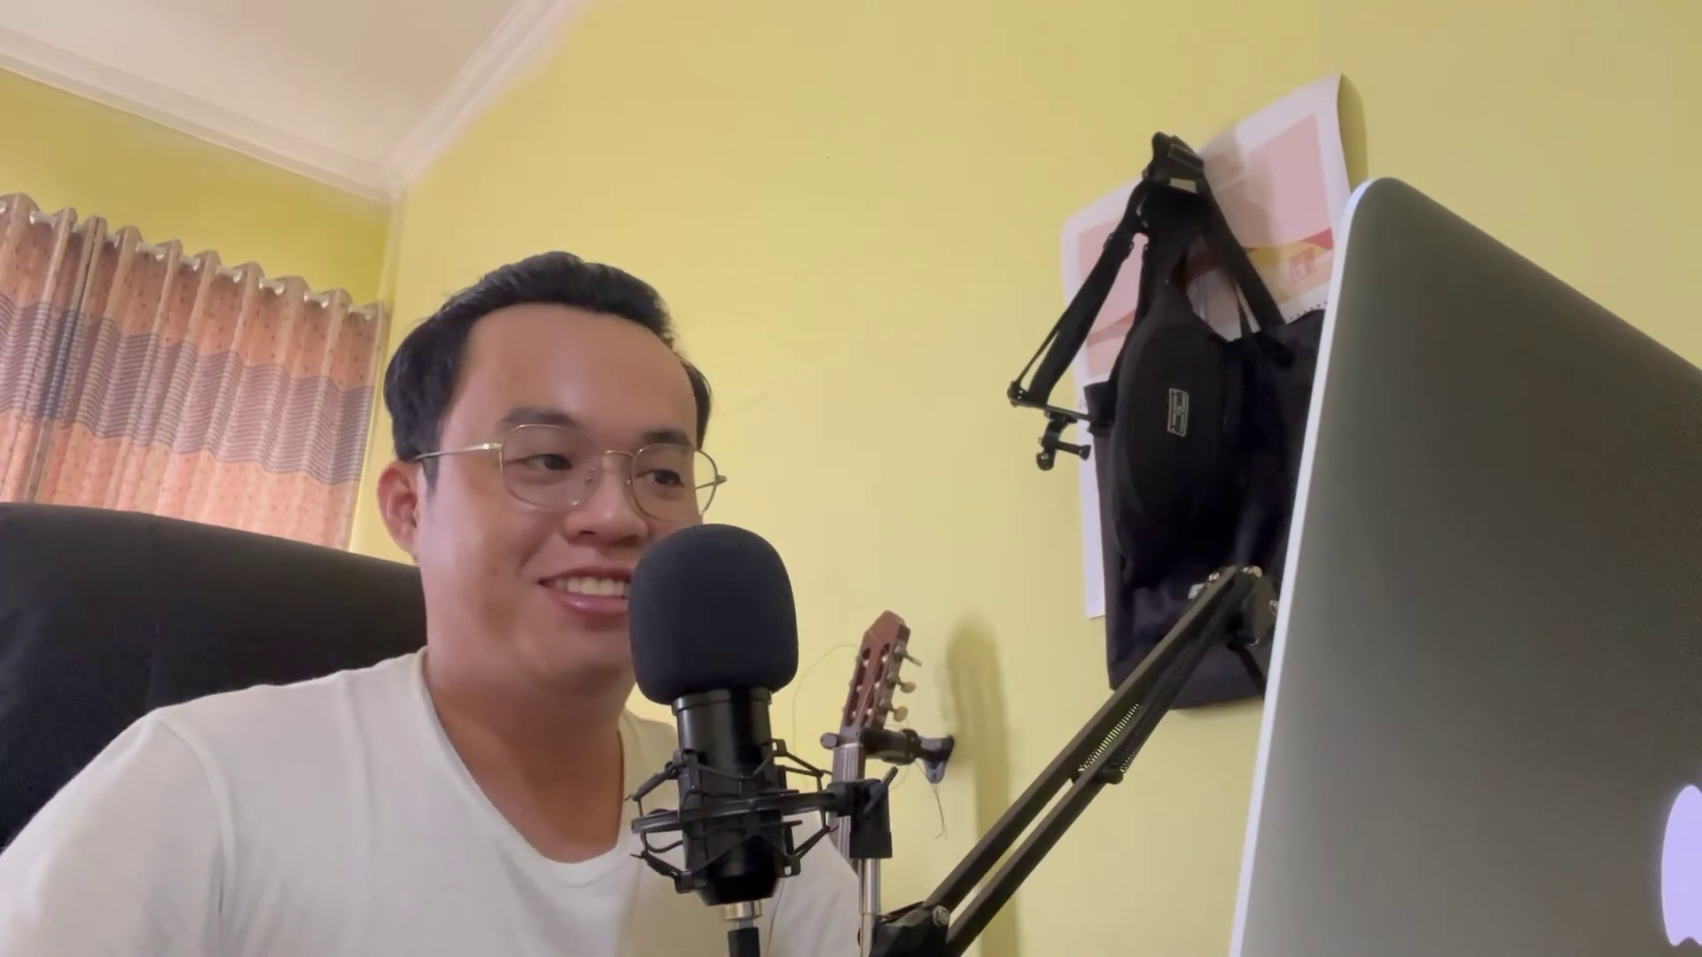
Collapse the Calibration panel, leaving all develop sections folded away.
{"action": "left_click", "coordinate": [1528, 608]}
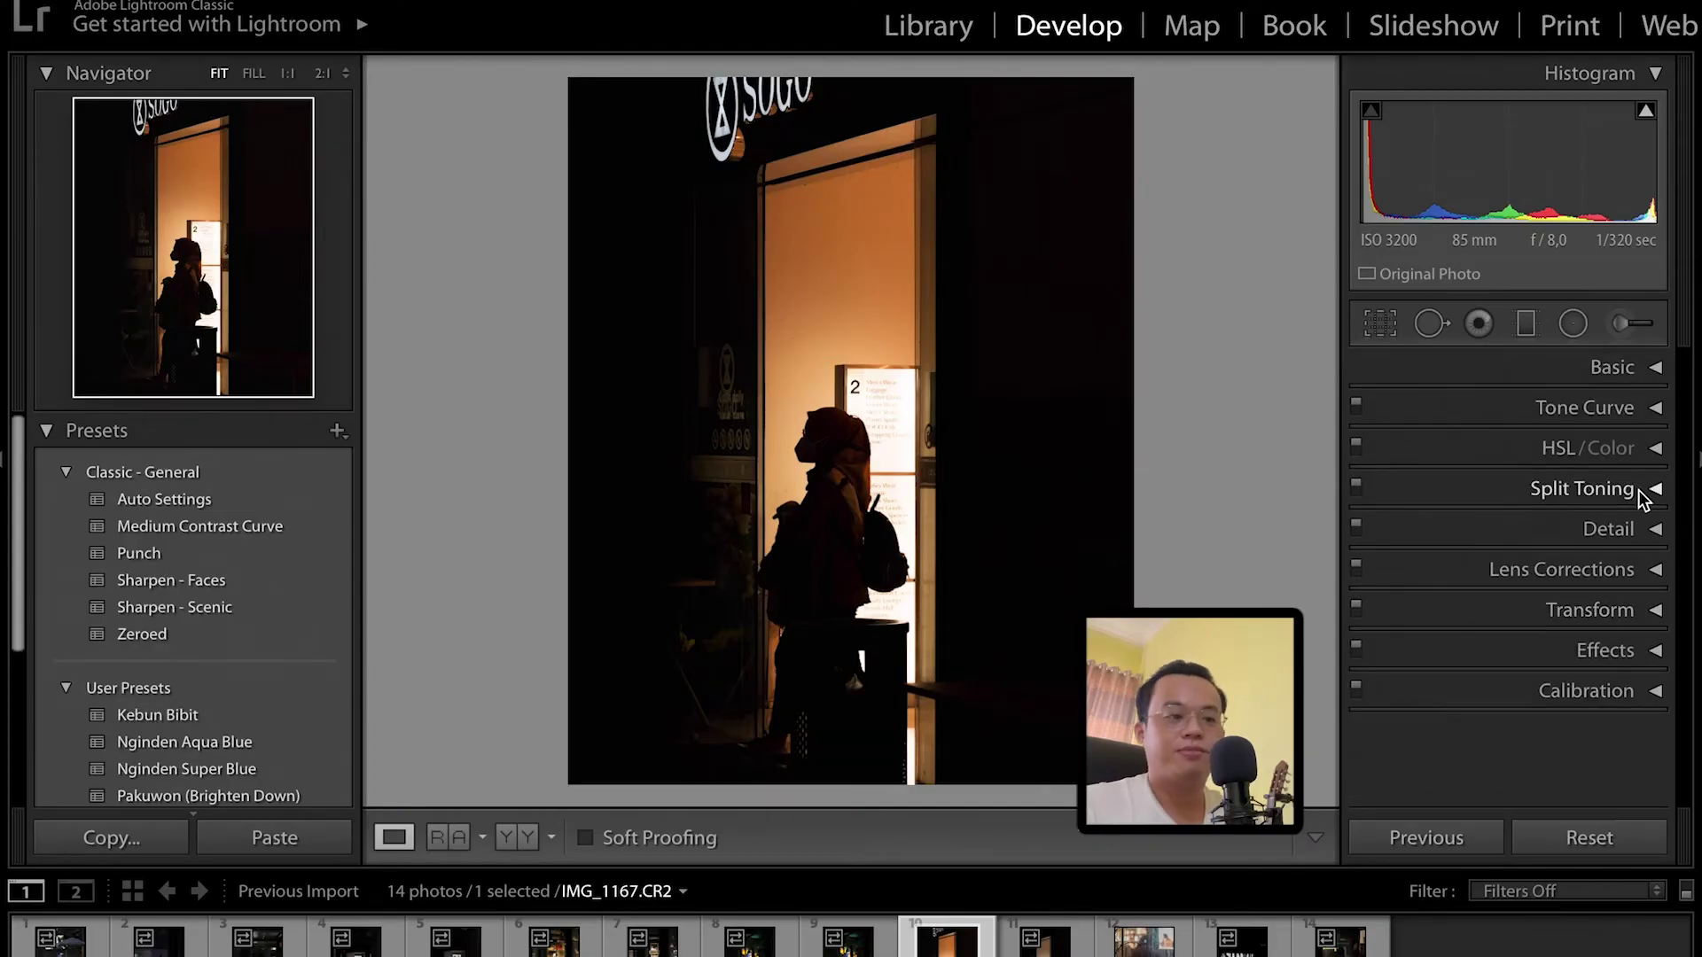
In HSL Hue, try and undo red and orange shifts, then set orange hue to −6.
{"action": "left_click", "coordinate": [1418, 448]}
{"action": "left_click", "coordinate": [1381, 488]}
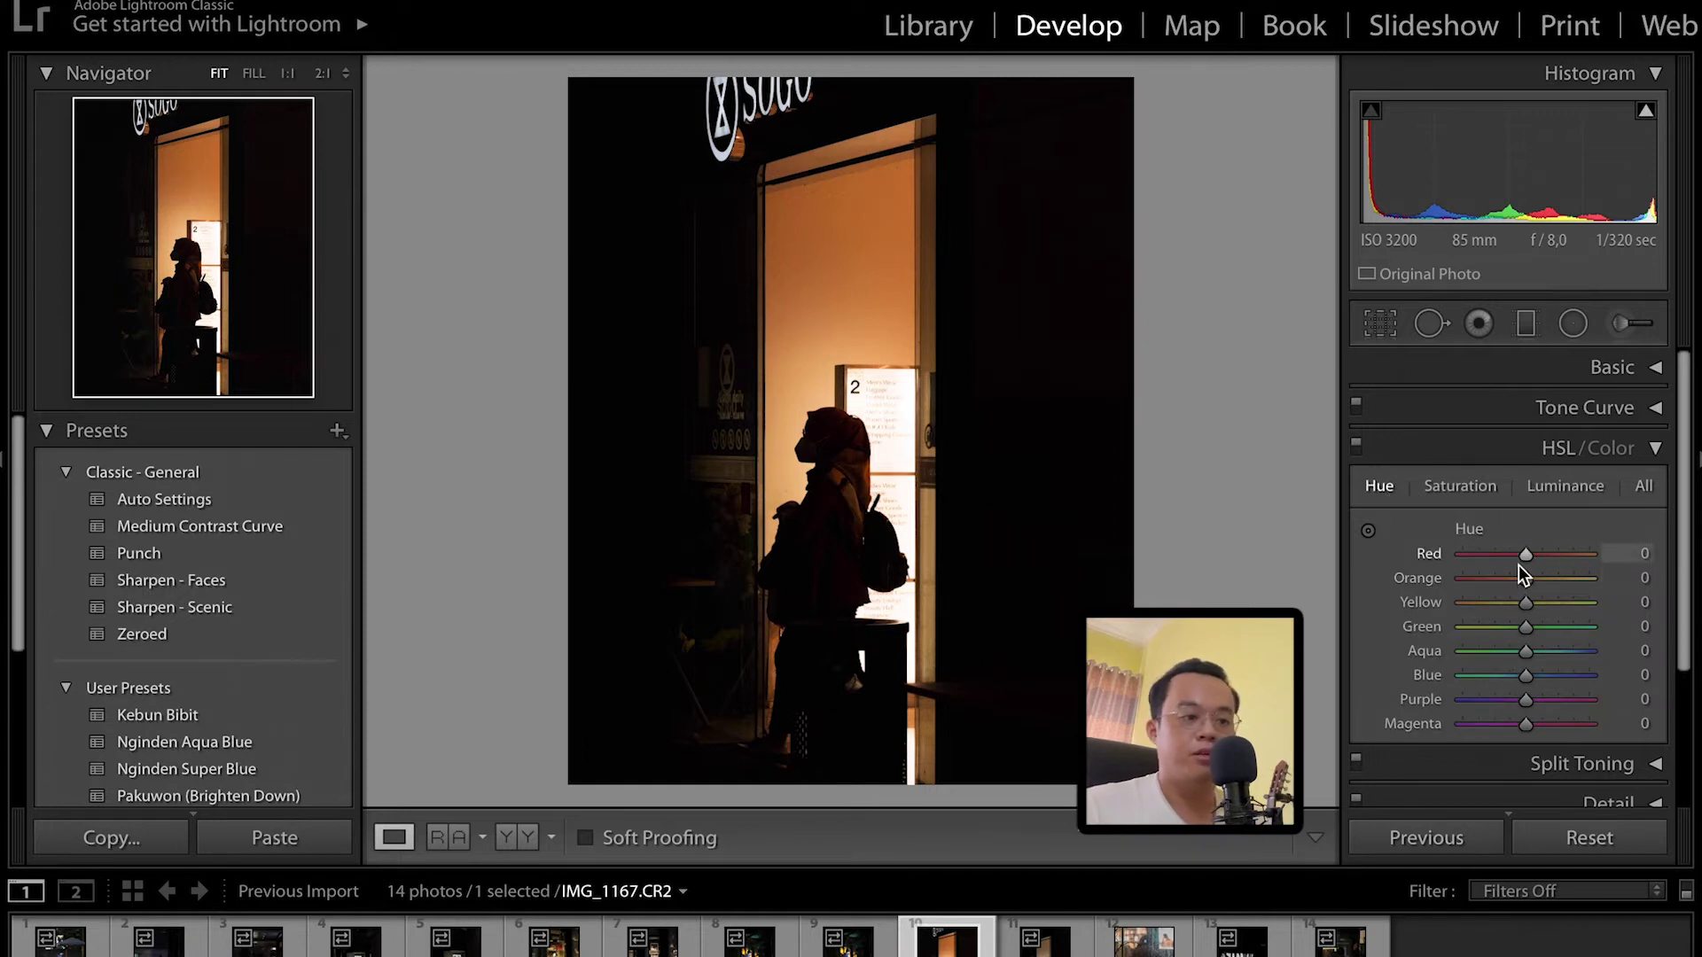
{"action": "left_click_drag", "start_coordinate": [1527, 555], "coordinate": [1308, 551]}
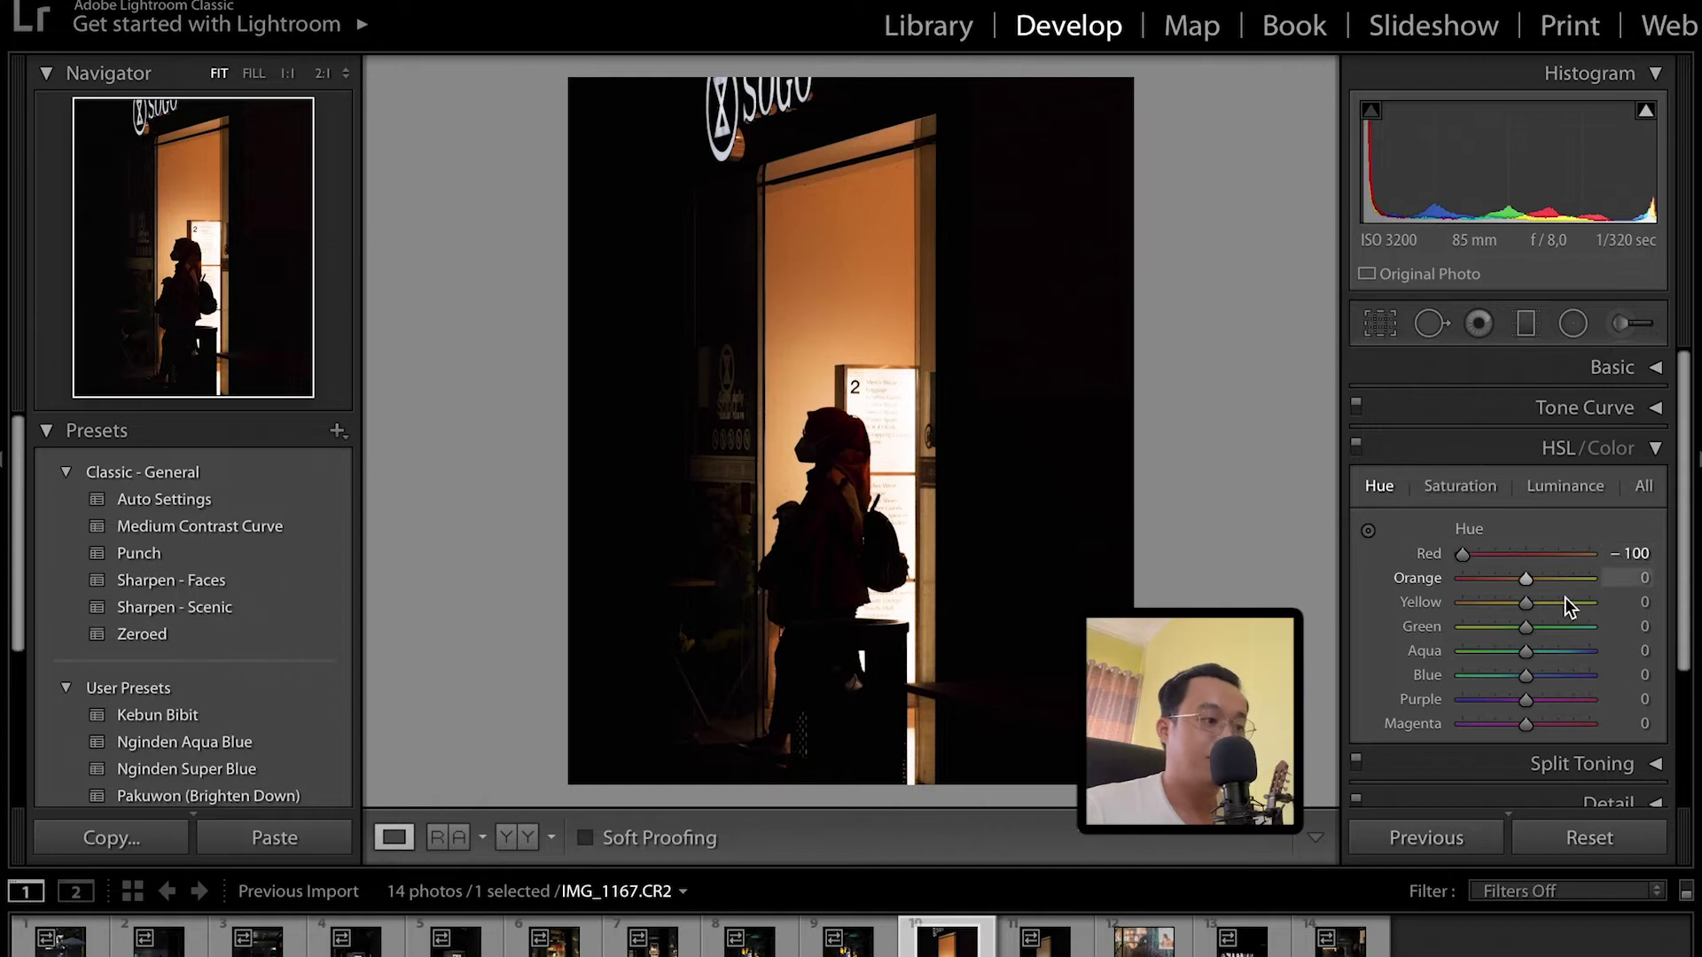
{"action": "key", "text": "ctrl+z"}
{"action": "left_click_drag", "start_coordinate": [1525, 579], "coordinate": [1495, 579]}
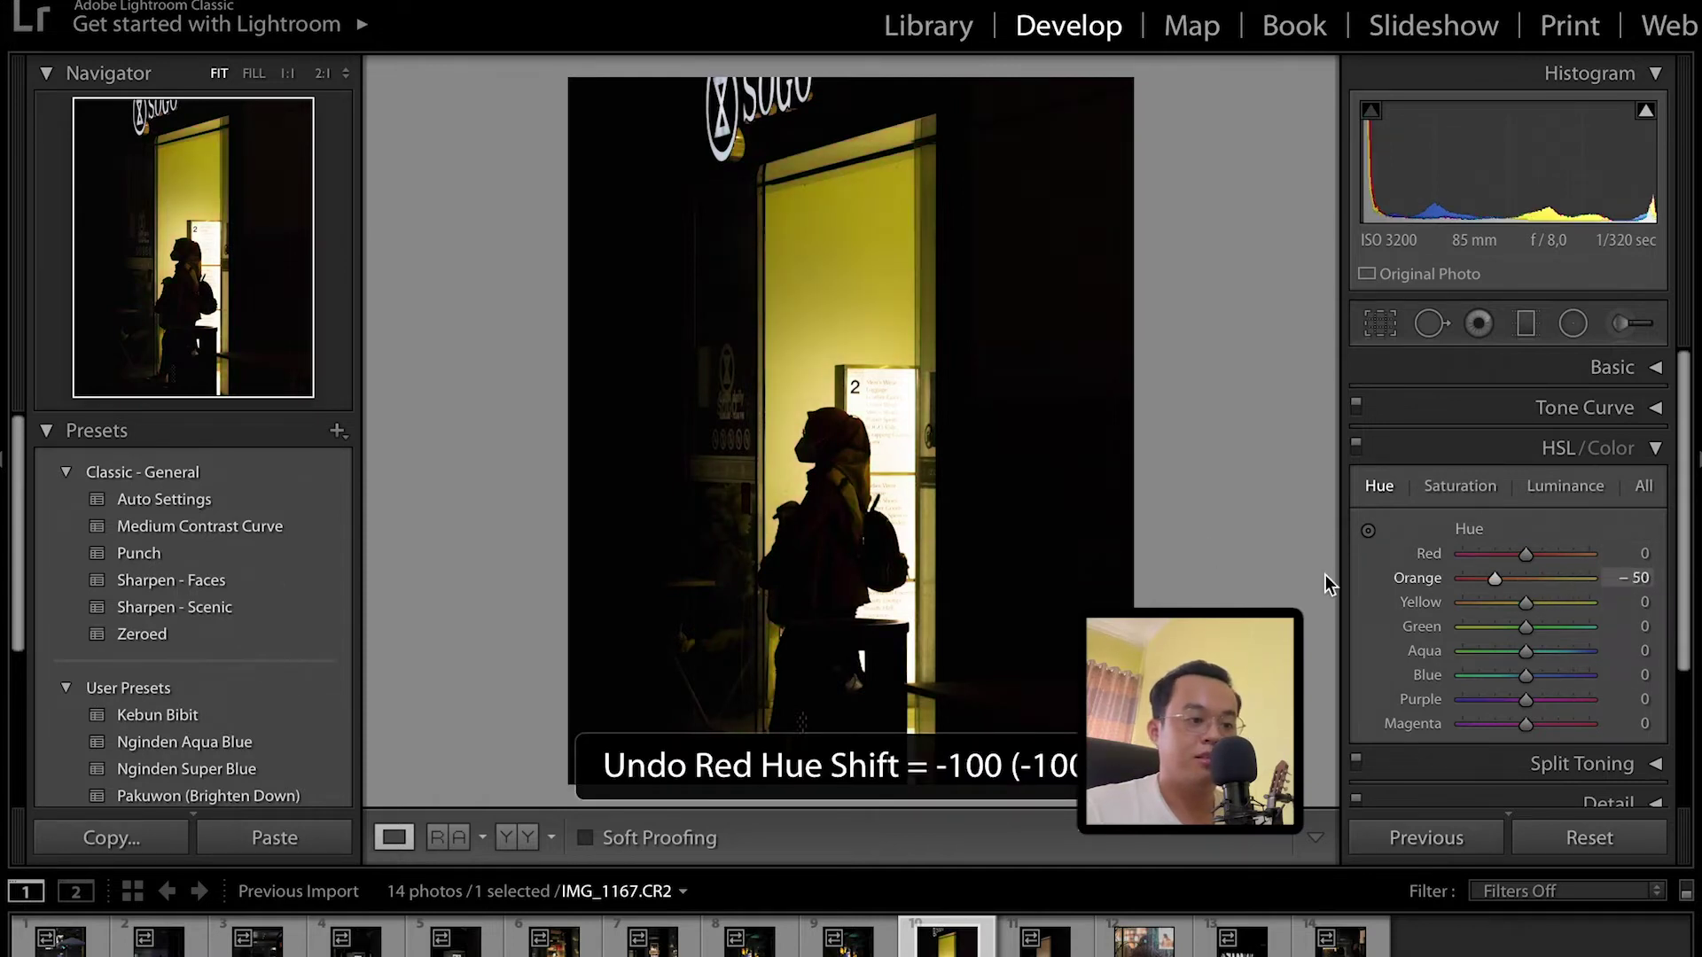
{"action": "left_click_drag", "start_coordinate": [1326, 575], "coordinate": [1330, 581]}
{"action": "key", "text": "ctrl+z"}
{"action": "left_click", "coordinate": [1522, 578]}
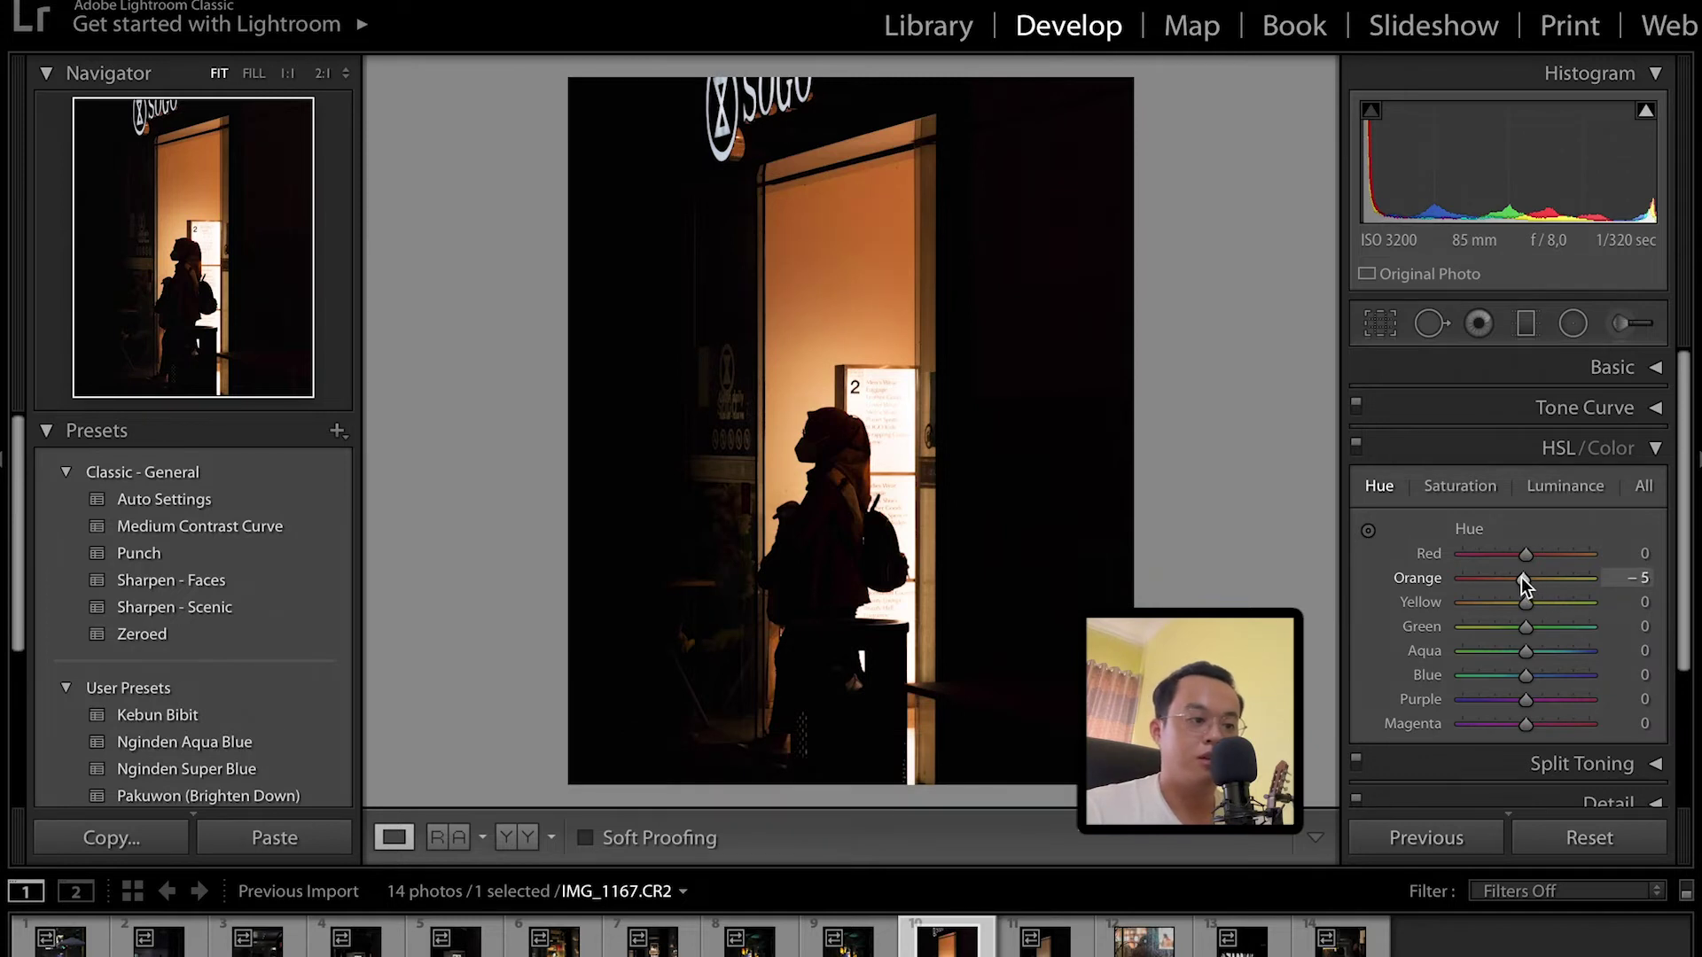
{"action": "left_click_drag", "start_coordinate": [1521, 577], "coordinate": [1519, 577]}
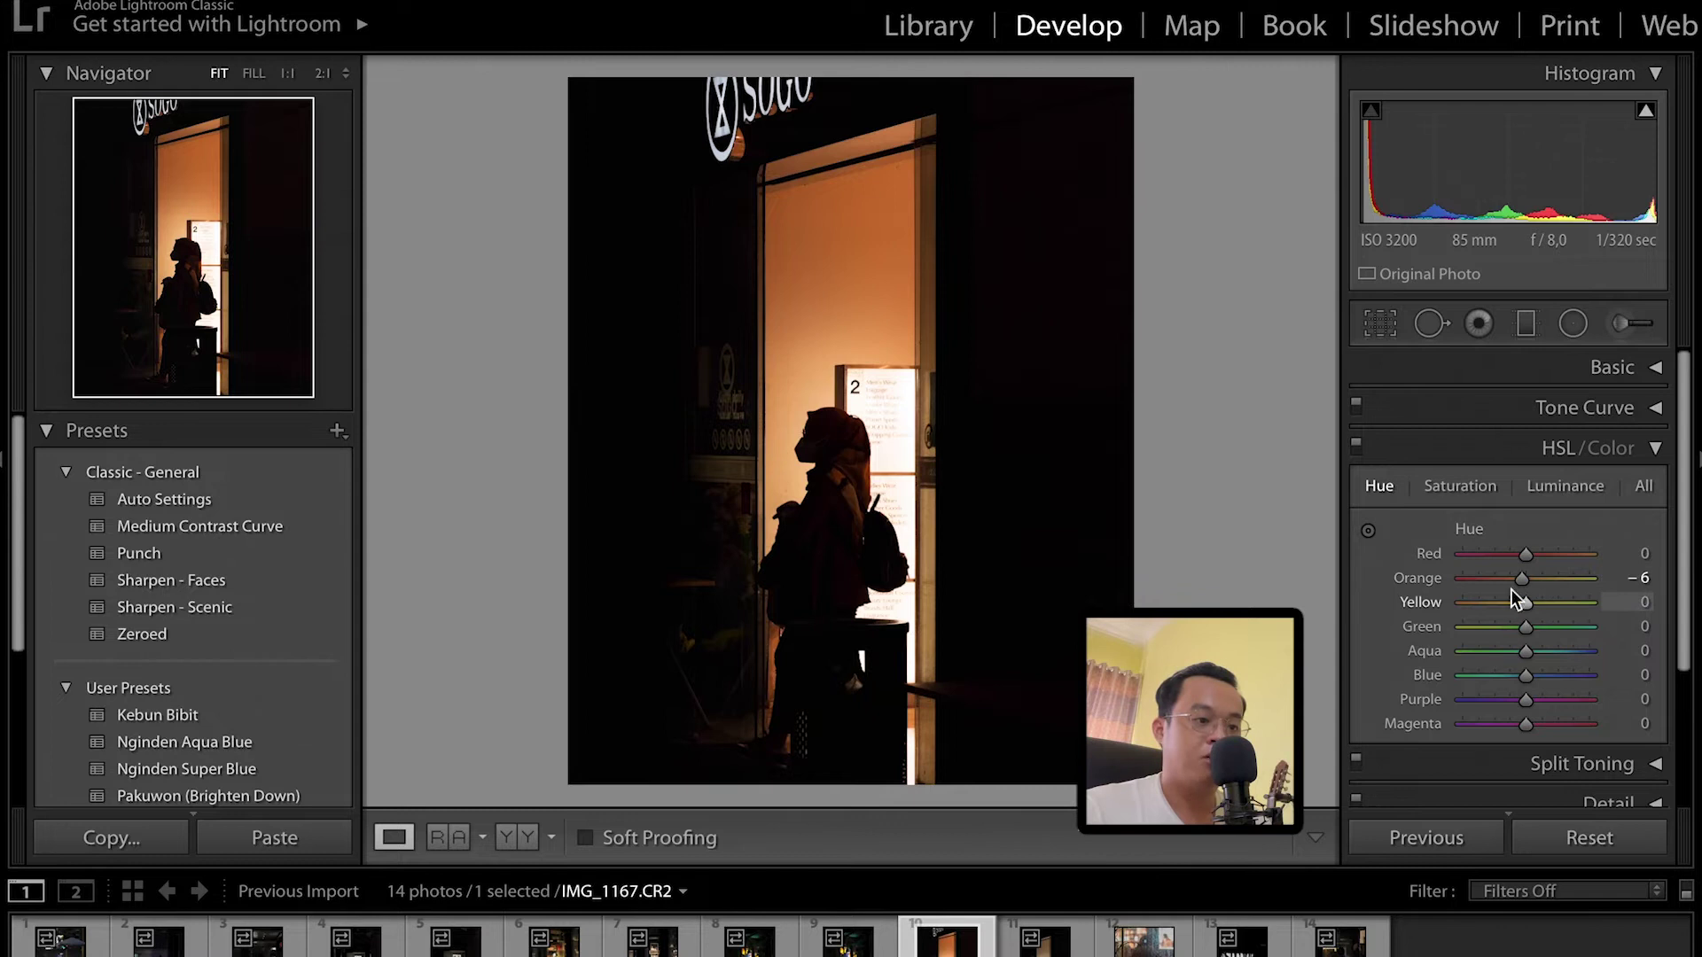
Try several yellow hue values, then shift yellow toward orange, to about −10.
{"action": "mouse_move", "coordinate": [1524, 604]}
{"action": "left_mouse_down"}
{"action": "mouse_move", "coordinate": [1335, 586]}
{"action": "mouse_move", "coordinate": [1588, 603]}
{"action": "left_mouse_up"}
{"action": "key", "text": "ctrl+z"}
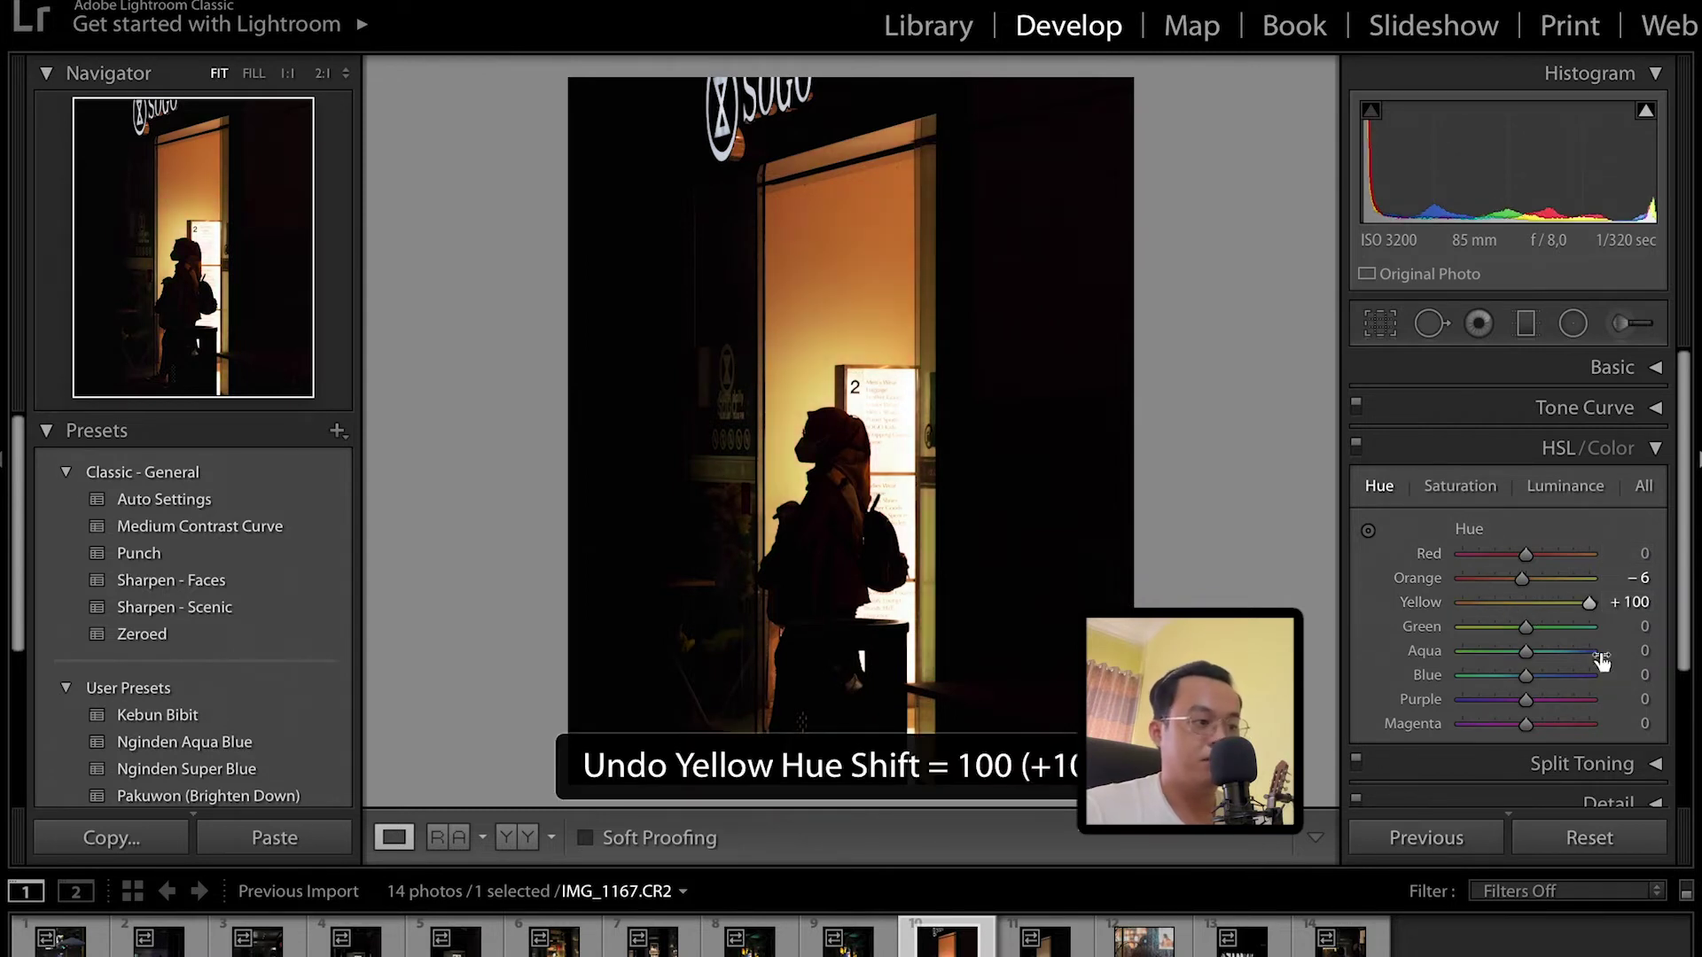
{"action": "left_click_drag", "start_coordinate": [1528, 605], "coordinate": [1536, 605]}
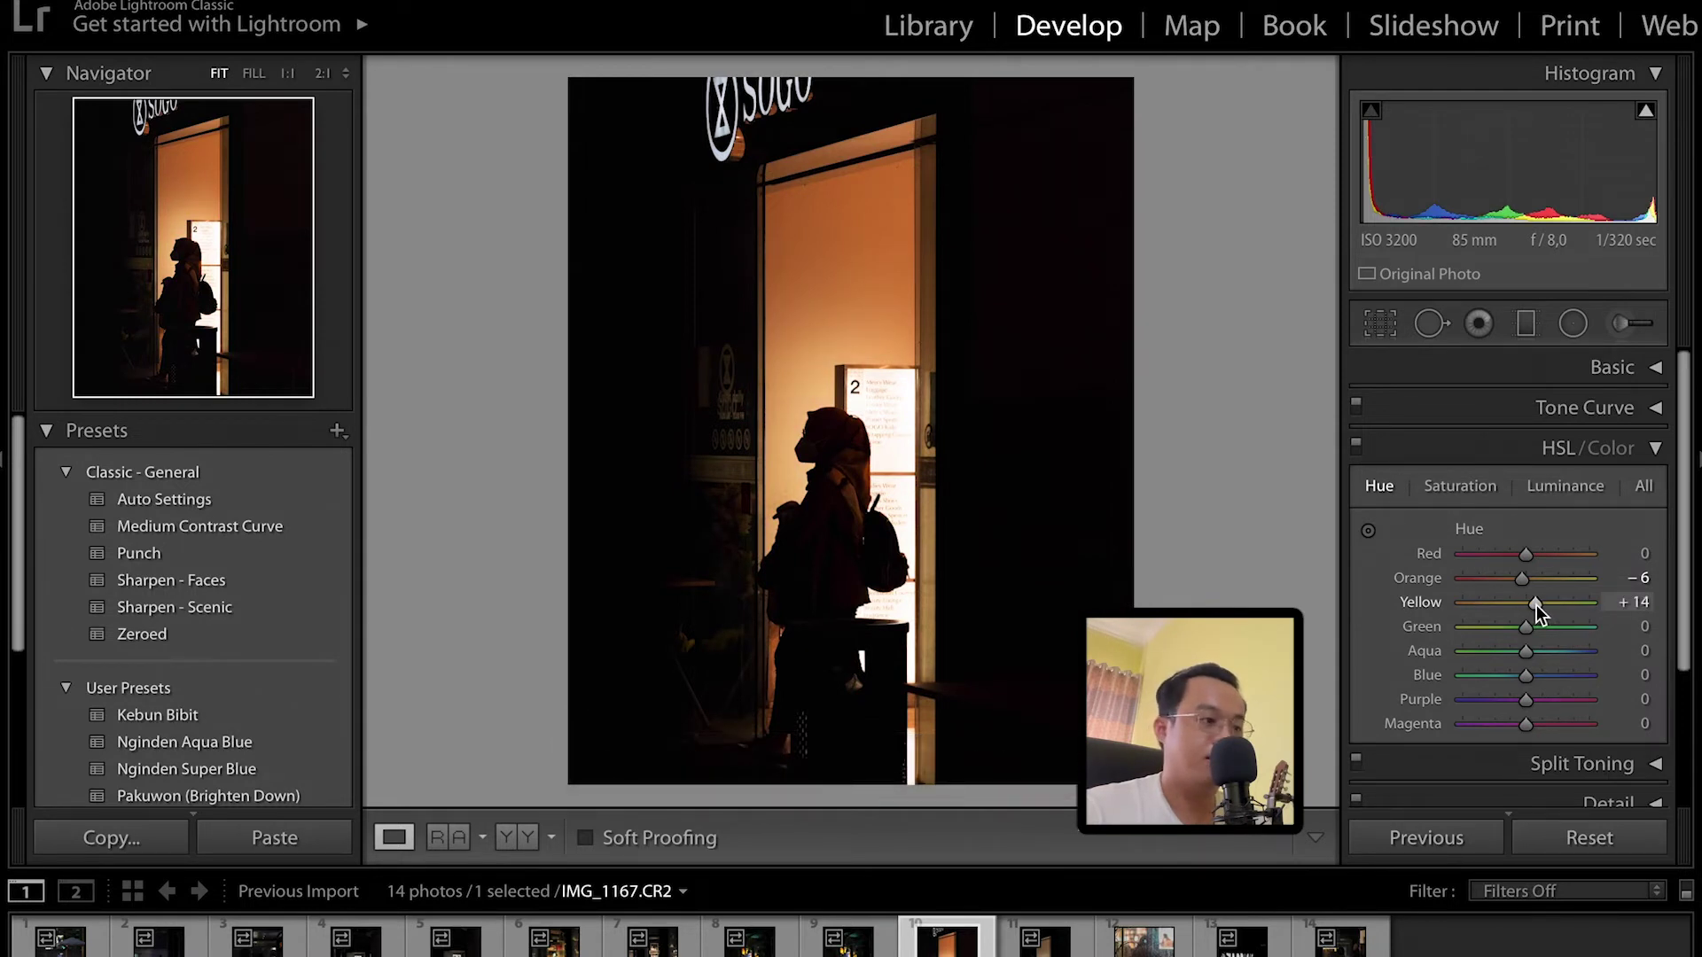
{"action": "left_click_drag", "start_coordinate": [1536, 604], "coordinate": [1531, 605]}
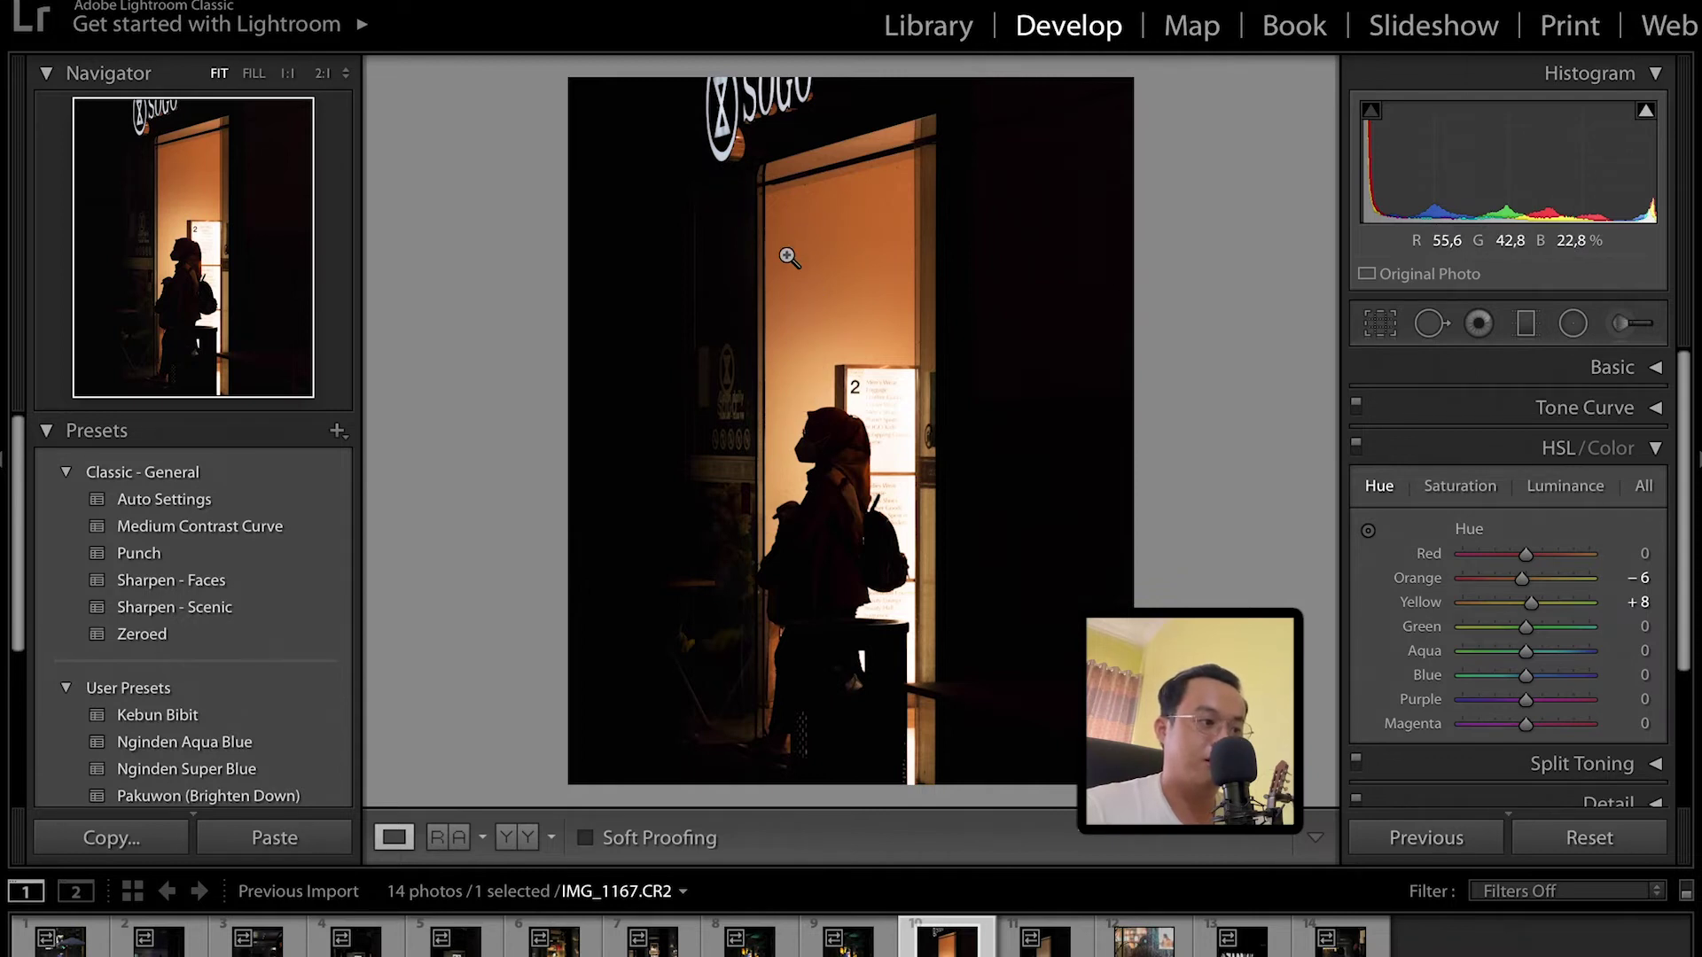
{"action": "left_click_drag", "start_coordinate": [1531, 604], "coordinate": [1457, 609]}
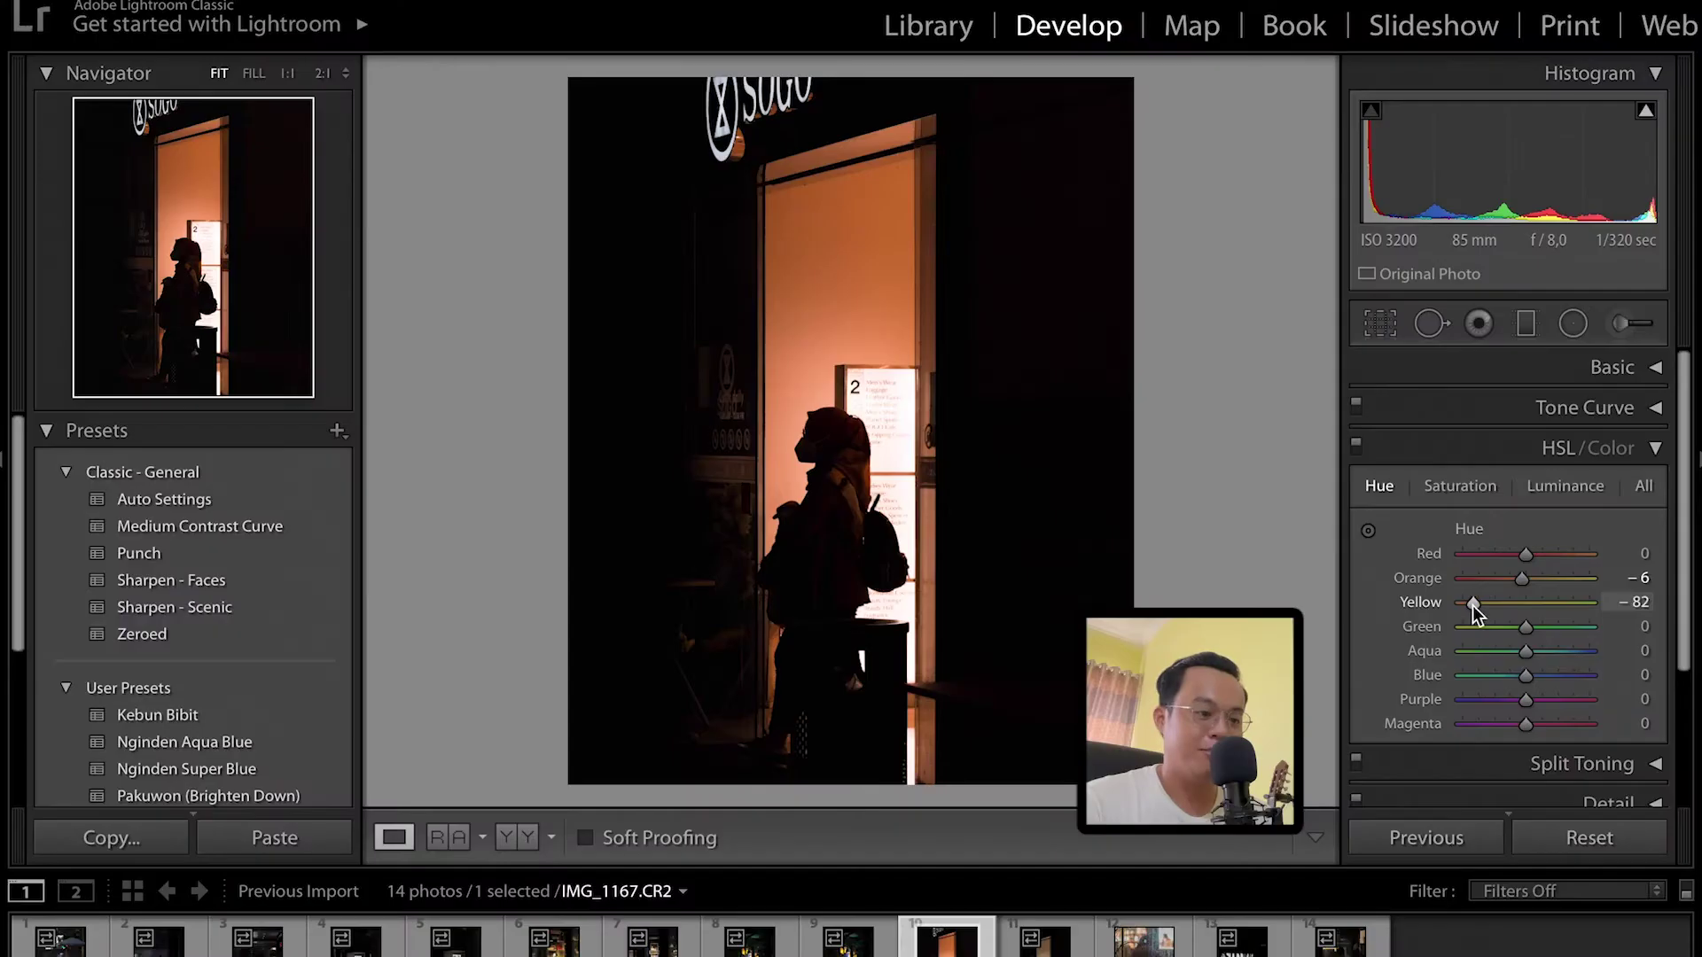
Drag the Yellow hue slider back toward 0, leaving orange hue at −6.
{"action": "left_click_drag", "start_coordinate": [1471, 605], "coordinate": [1529, 603]}
Reset the yellow hue and set it to +8, then slightly raise orange and yellow saturation.
{"action": "double_click", "coordinate": [1438, 604]}
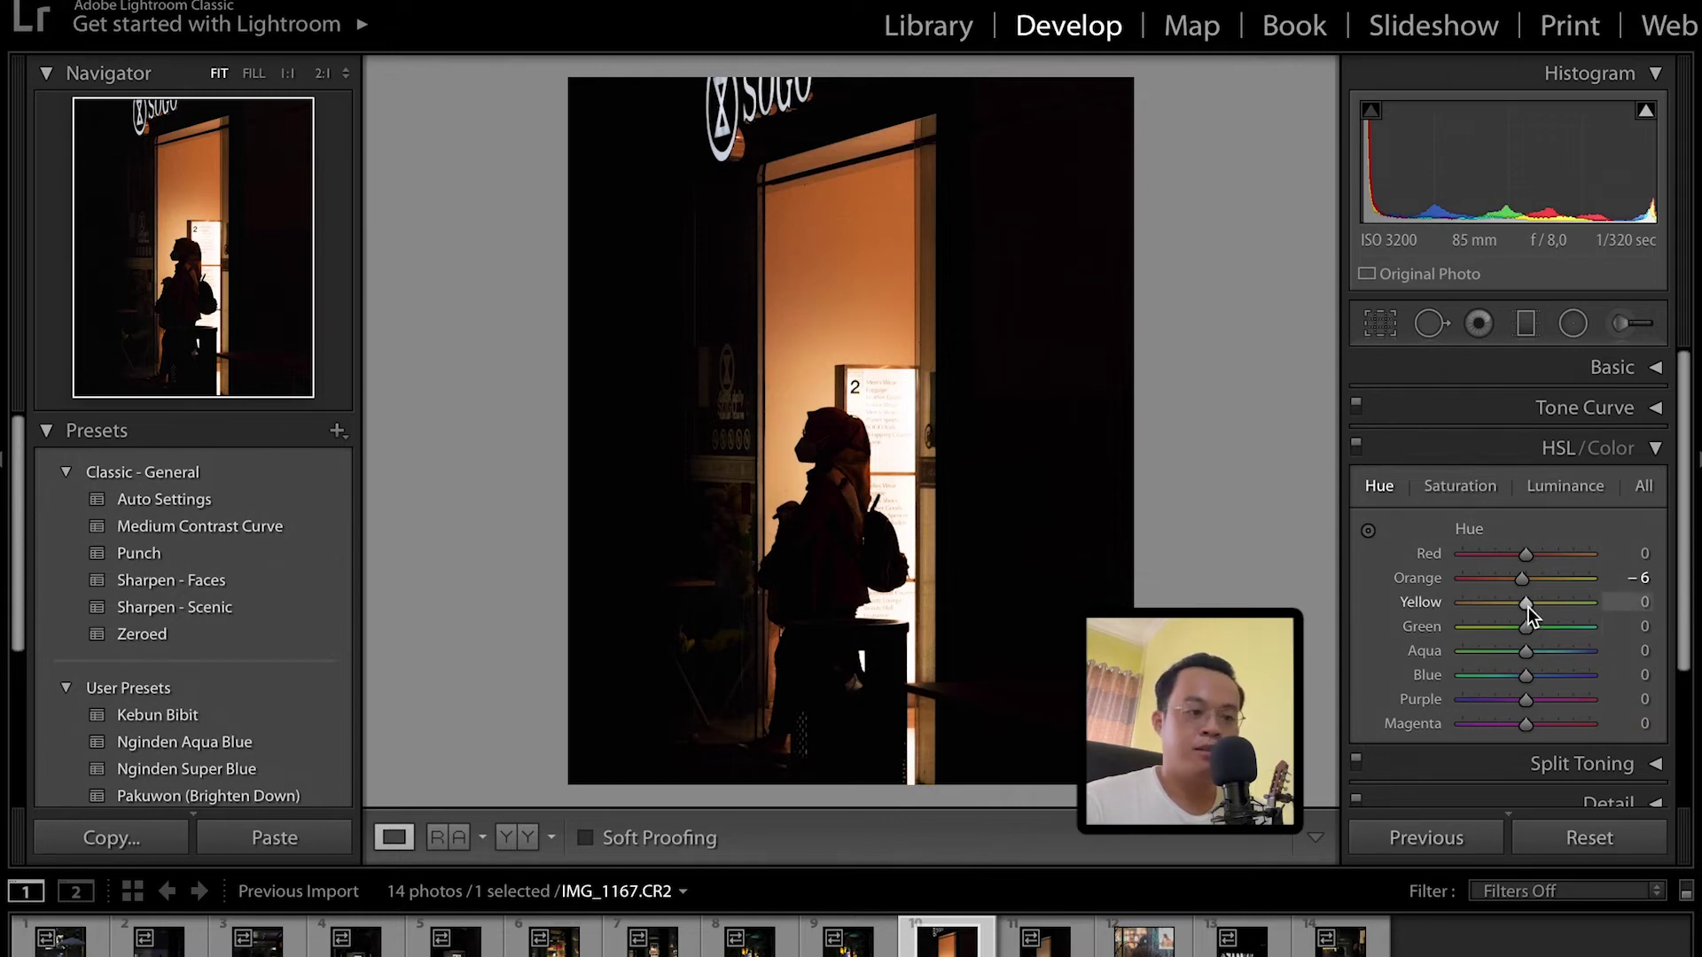
{"action": "left_click_drag", "start_coordinate": [1528, 608], "coordinate": [1535, 608]}
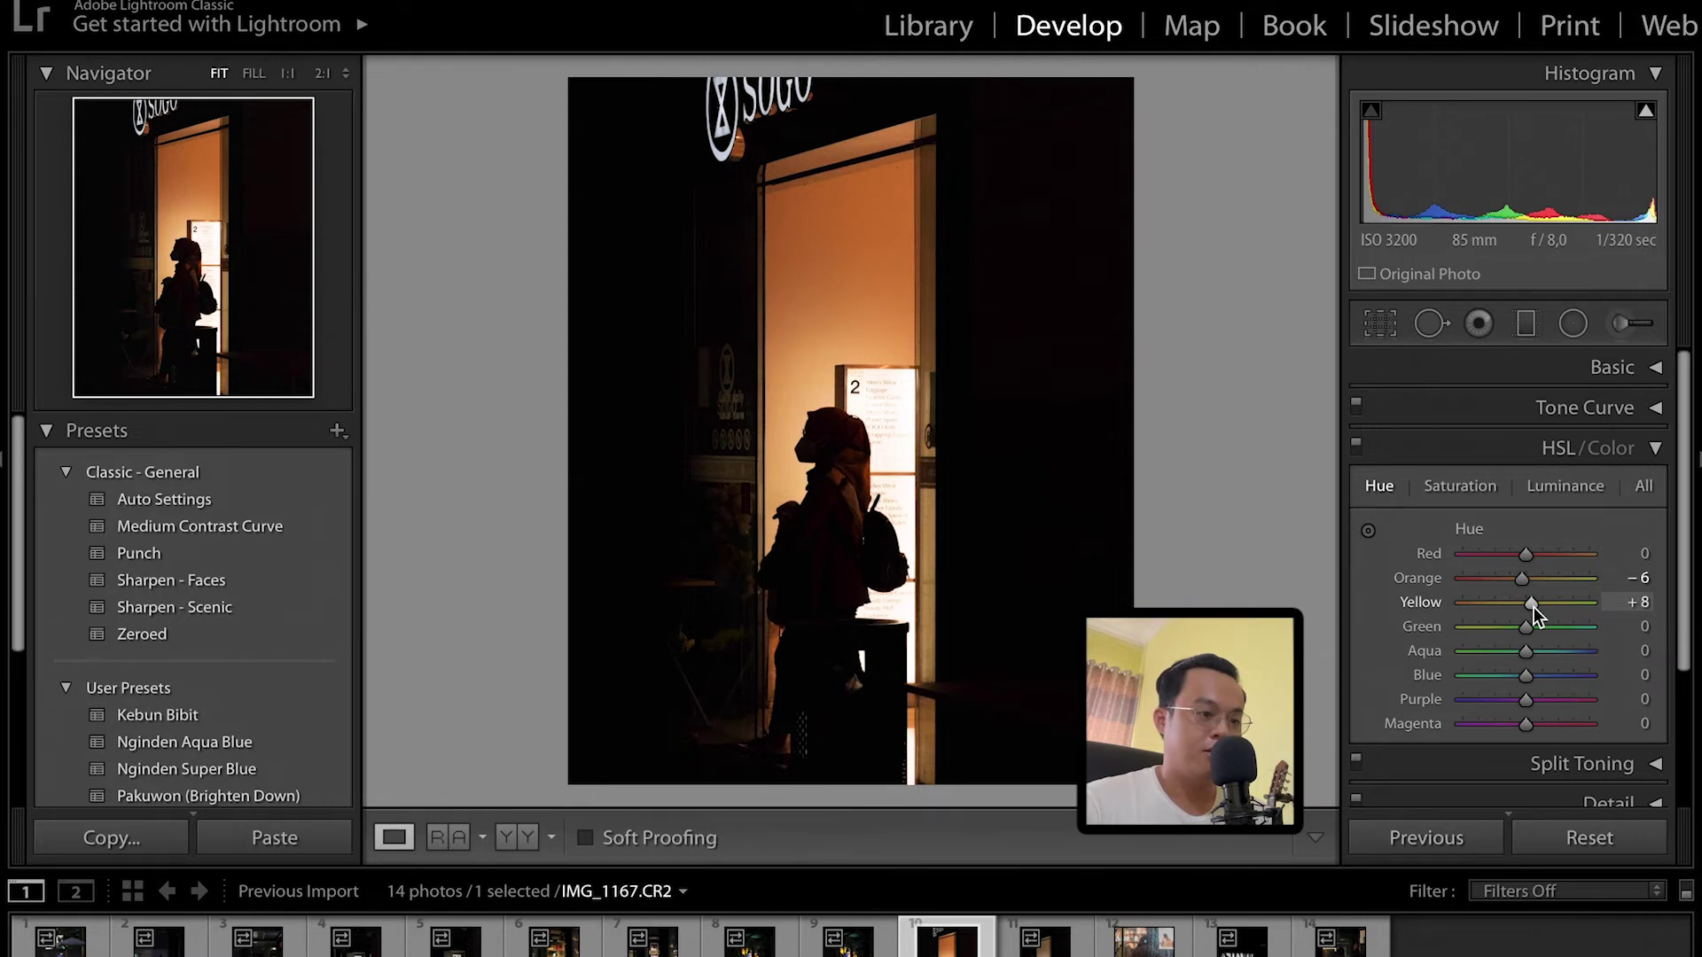
{"action": "key", "text": "backslash"}
{"action": "key", "text": "backslash"}
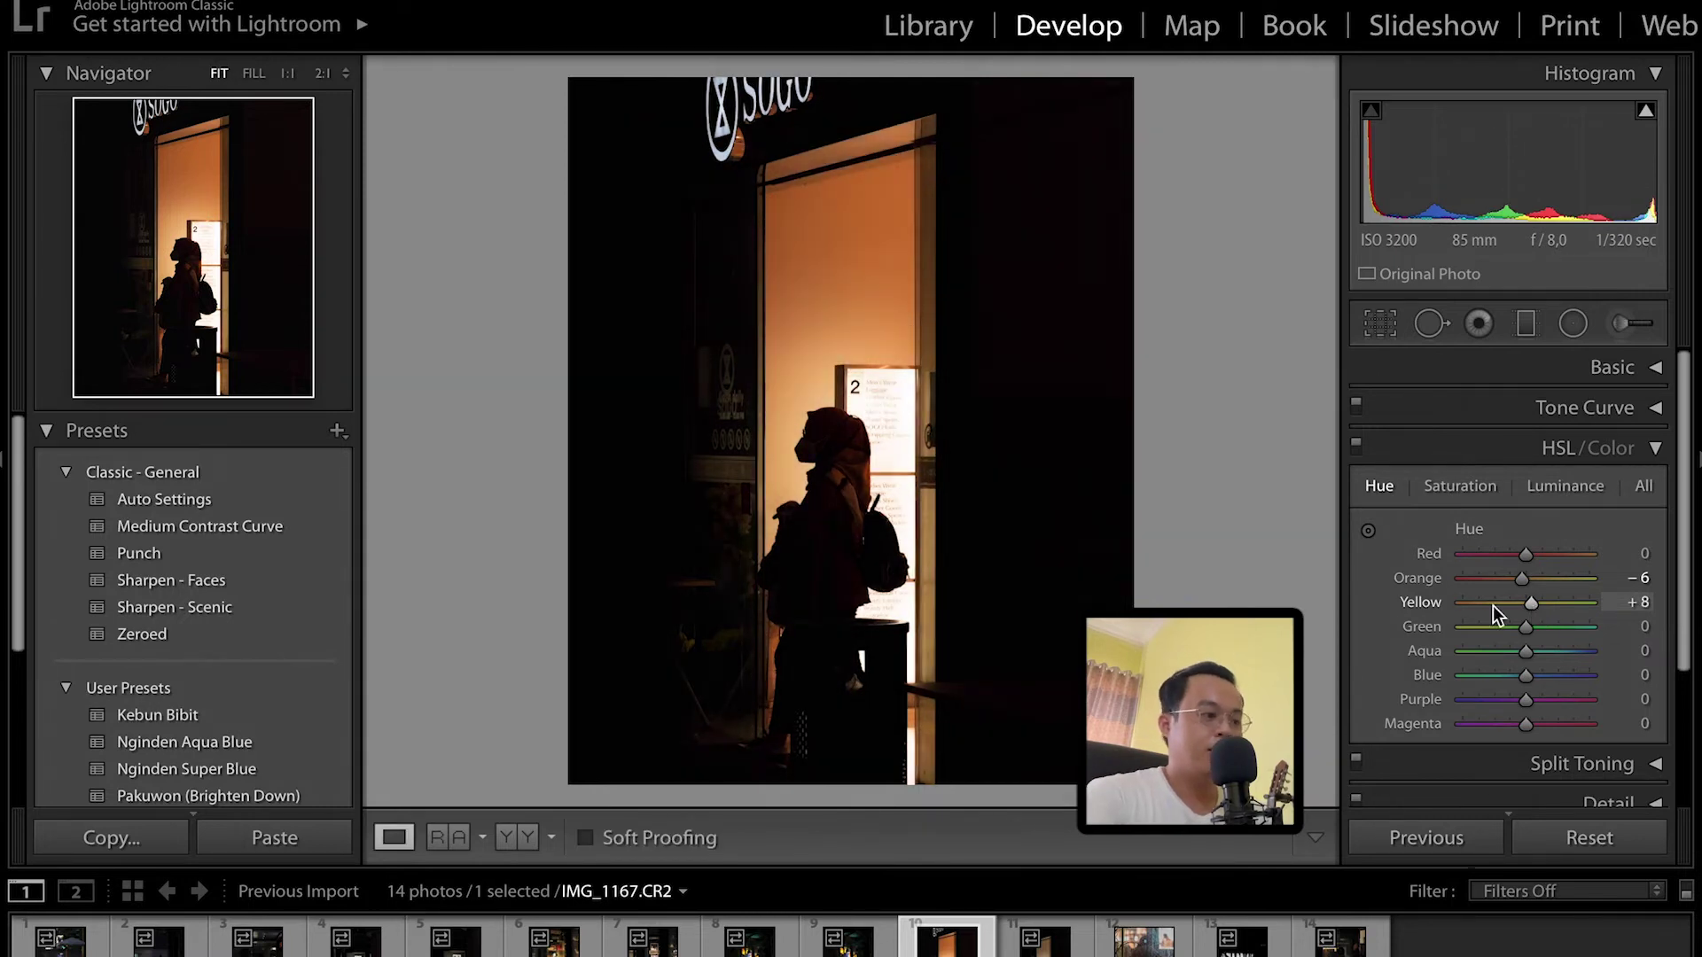
{"action": "left_click_drag", "start_coordinate": [1528, 578], "coordinate": [1534, 578]}
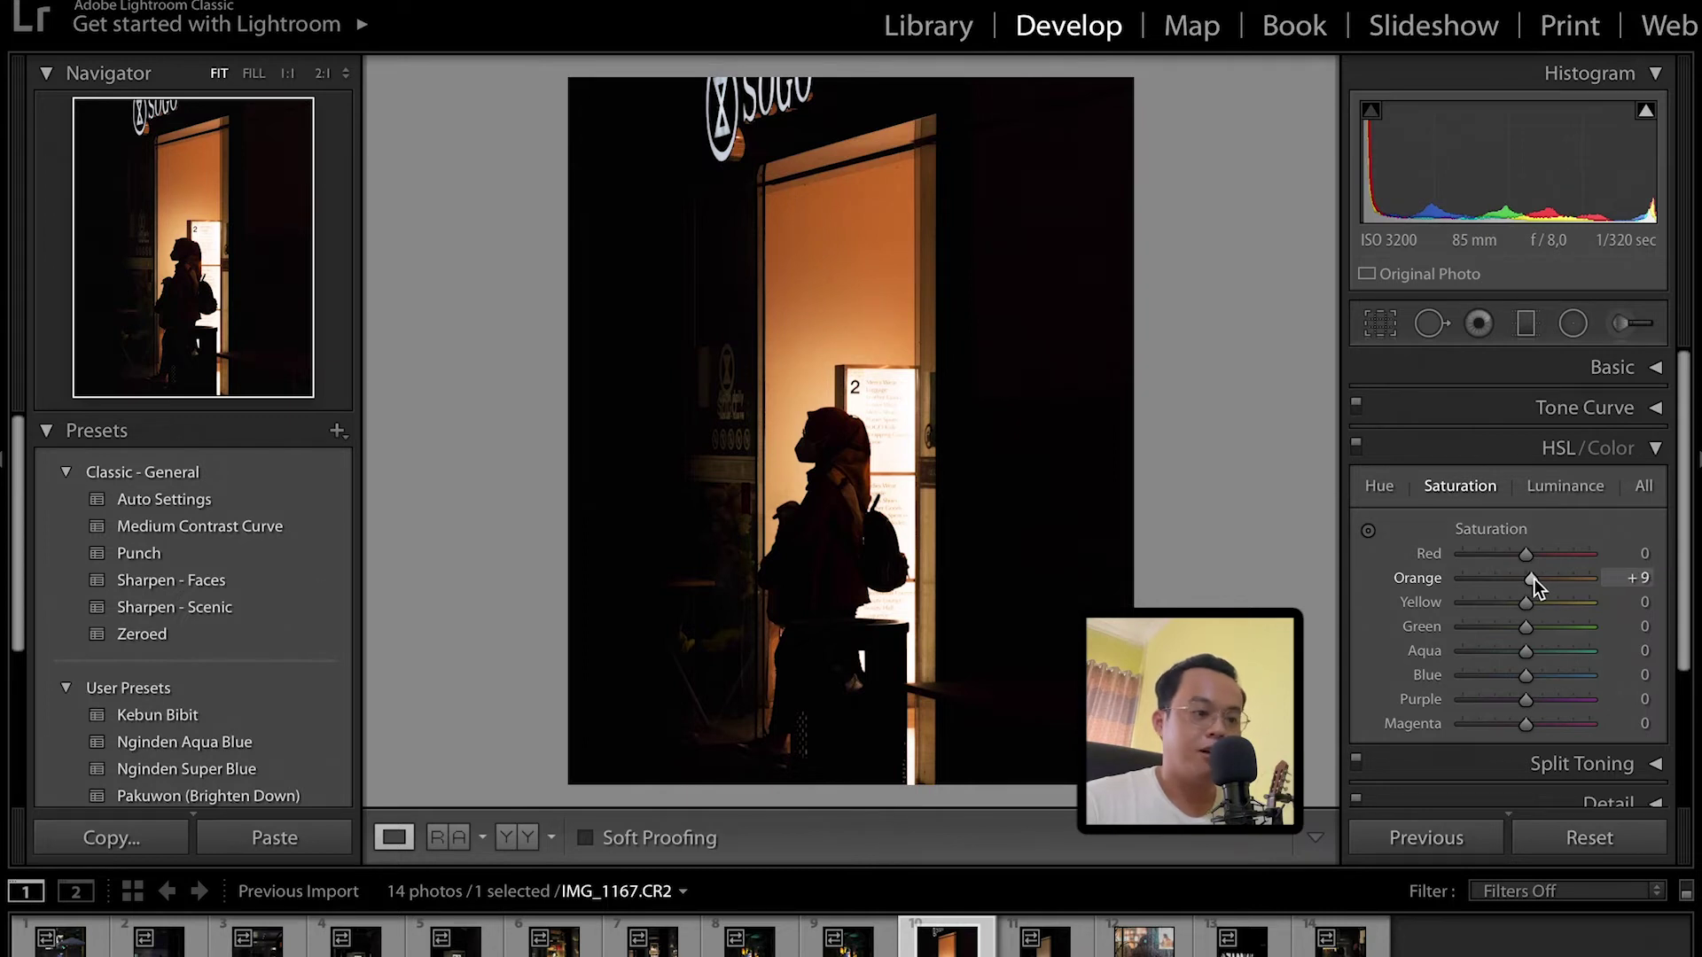
{"action": "left_click_drag", "start_coordinate": [1525, 604], "coordinate": [1532, 606]}
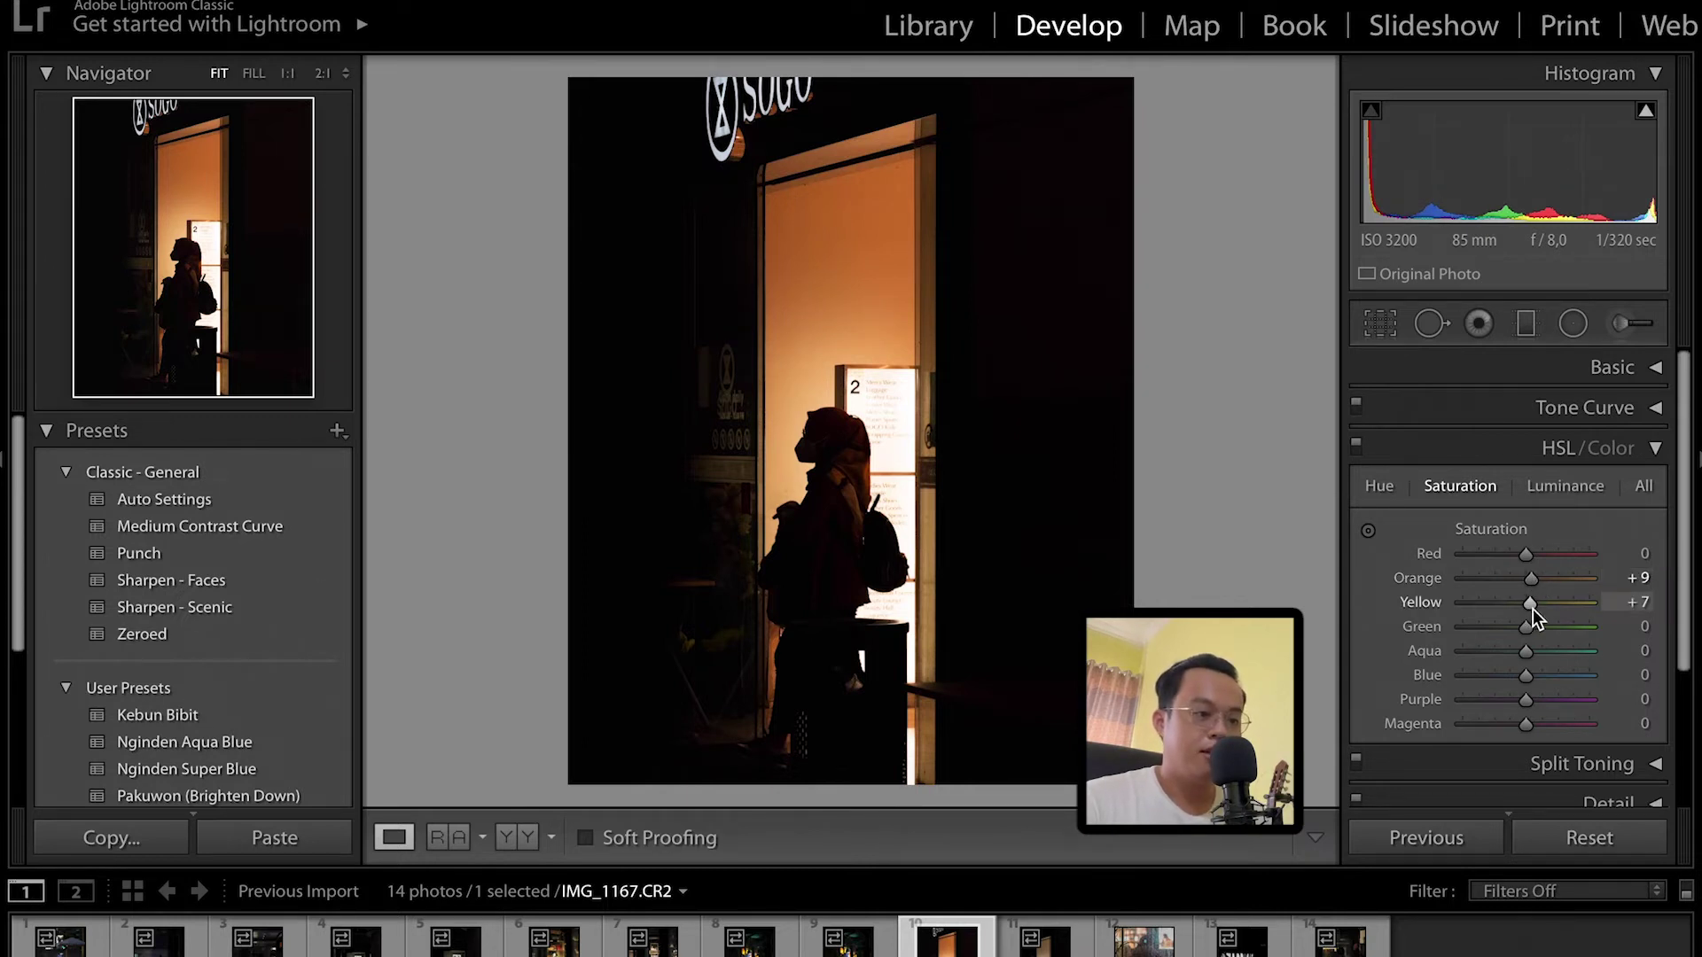
Lift orange and yellow luminance to +7 and +5, comparing before and after.
{"action": "left_click", "coordinate": [1567, 489]}
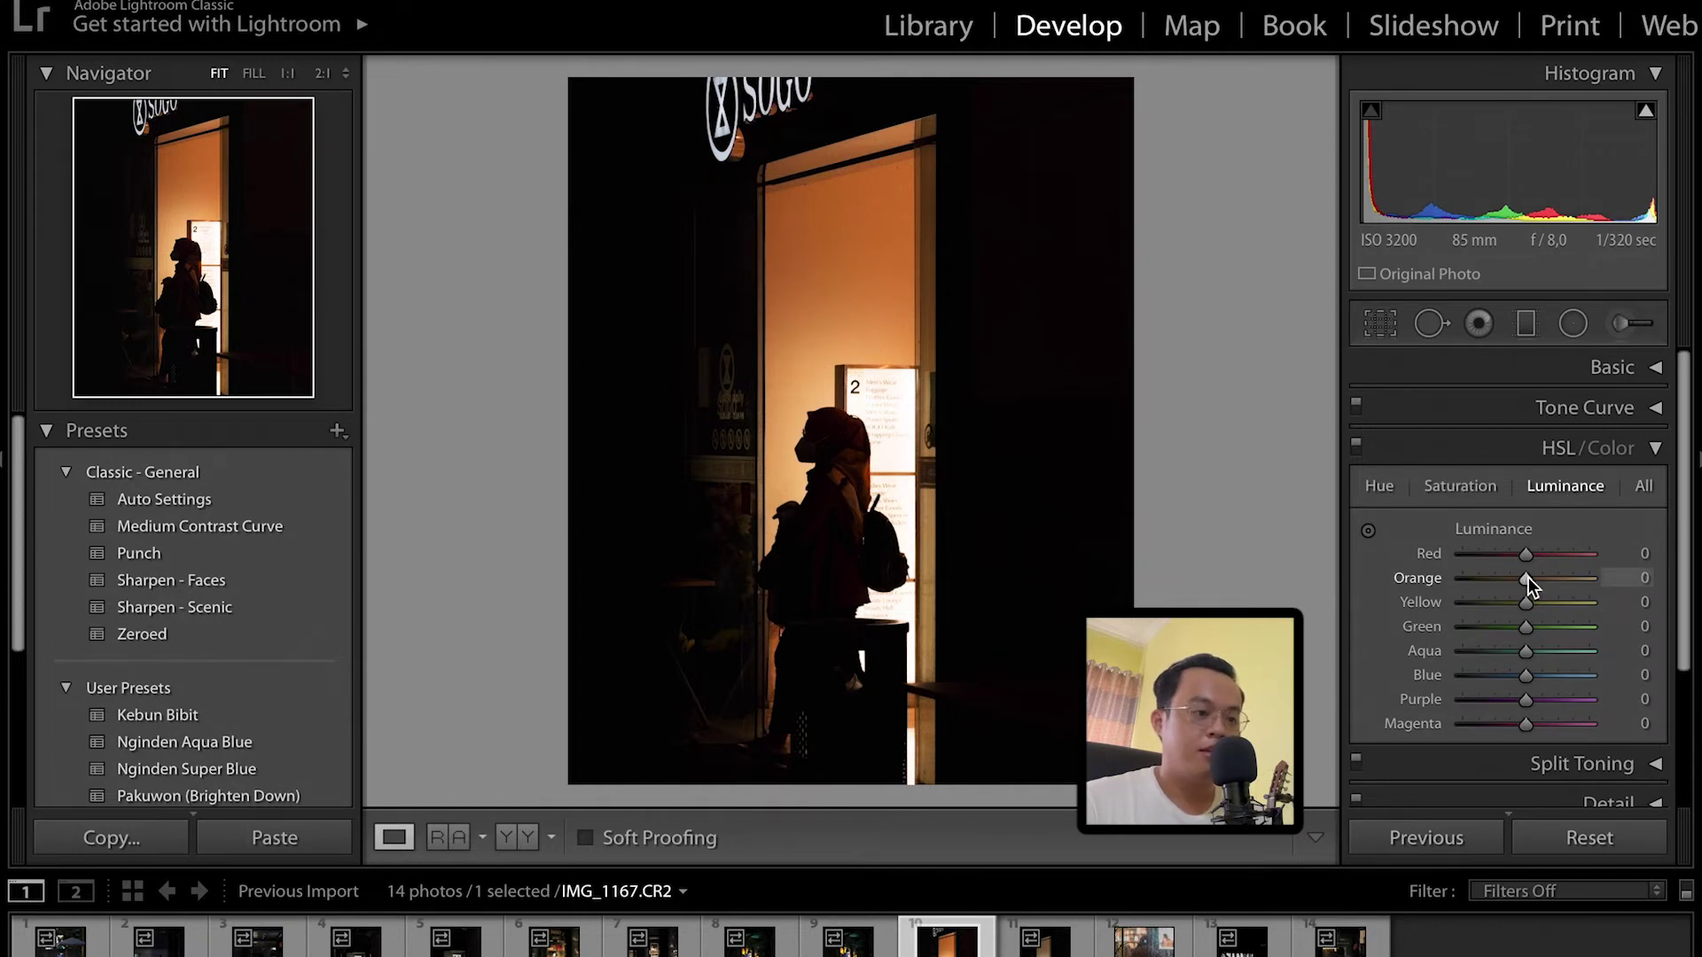
{"action": "left_click_drag", "start_coordinate": [1528, 577], "coordinate": [1529, 604]}
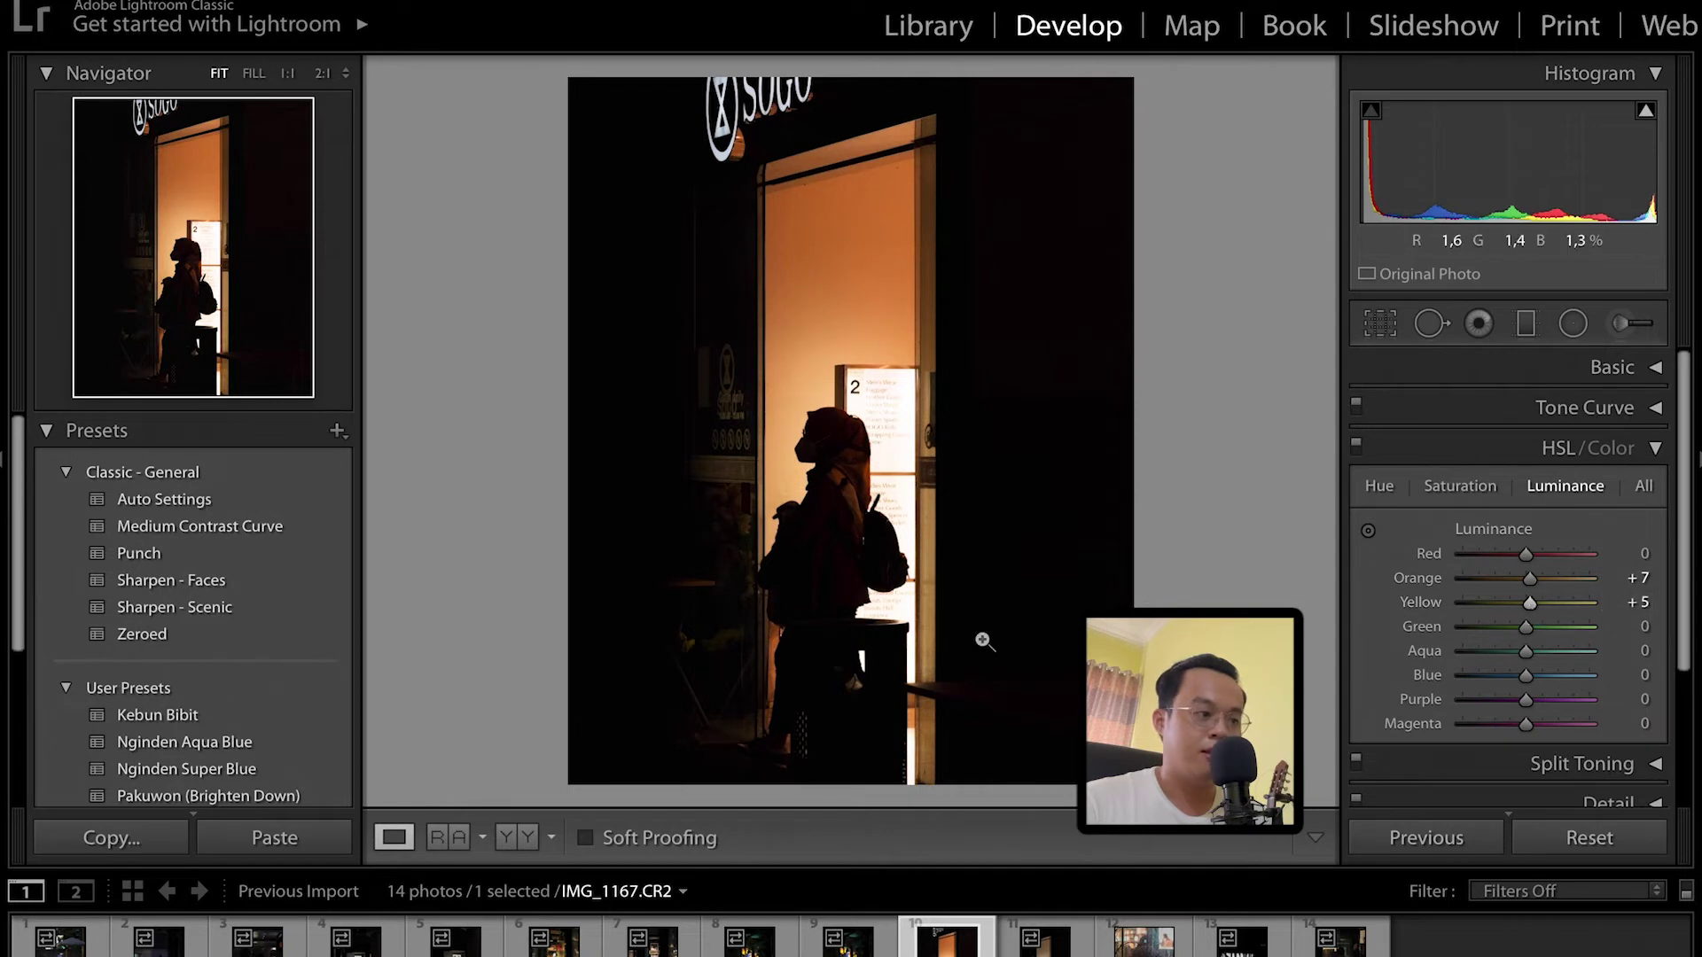
{"action": "key", "text": "backslash"}
{"action": "key", "text": "backslash"}
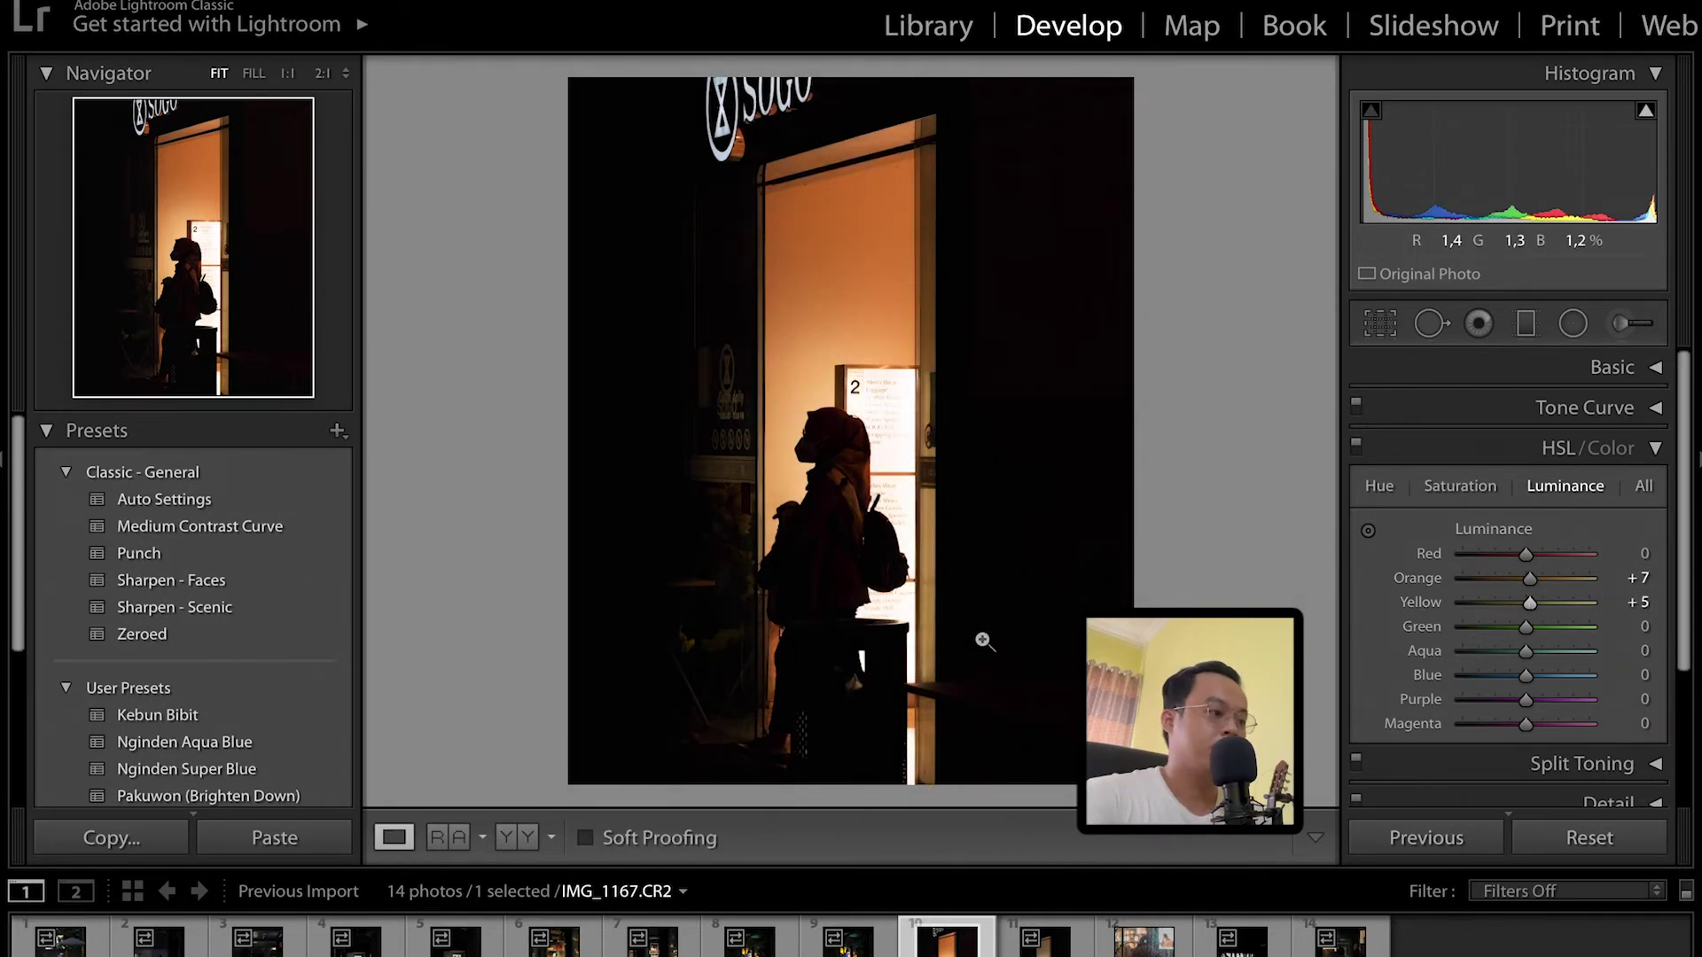
{"action": "key", "text": "y"}
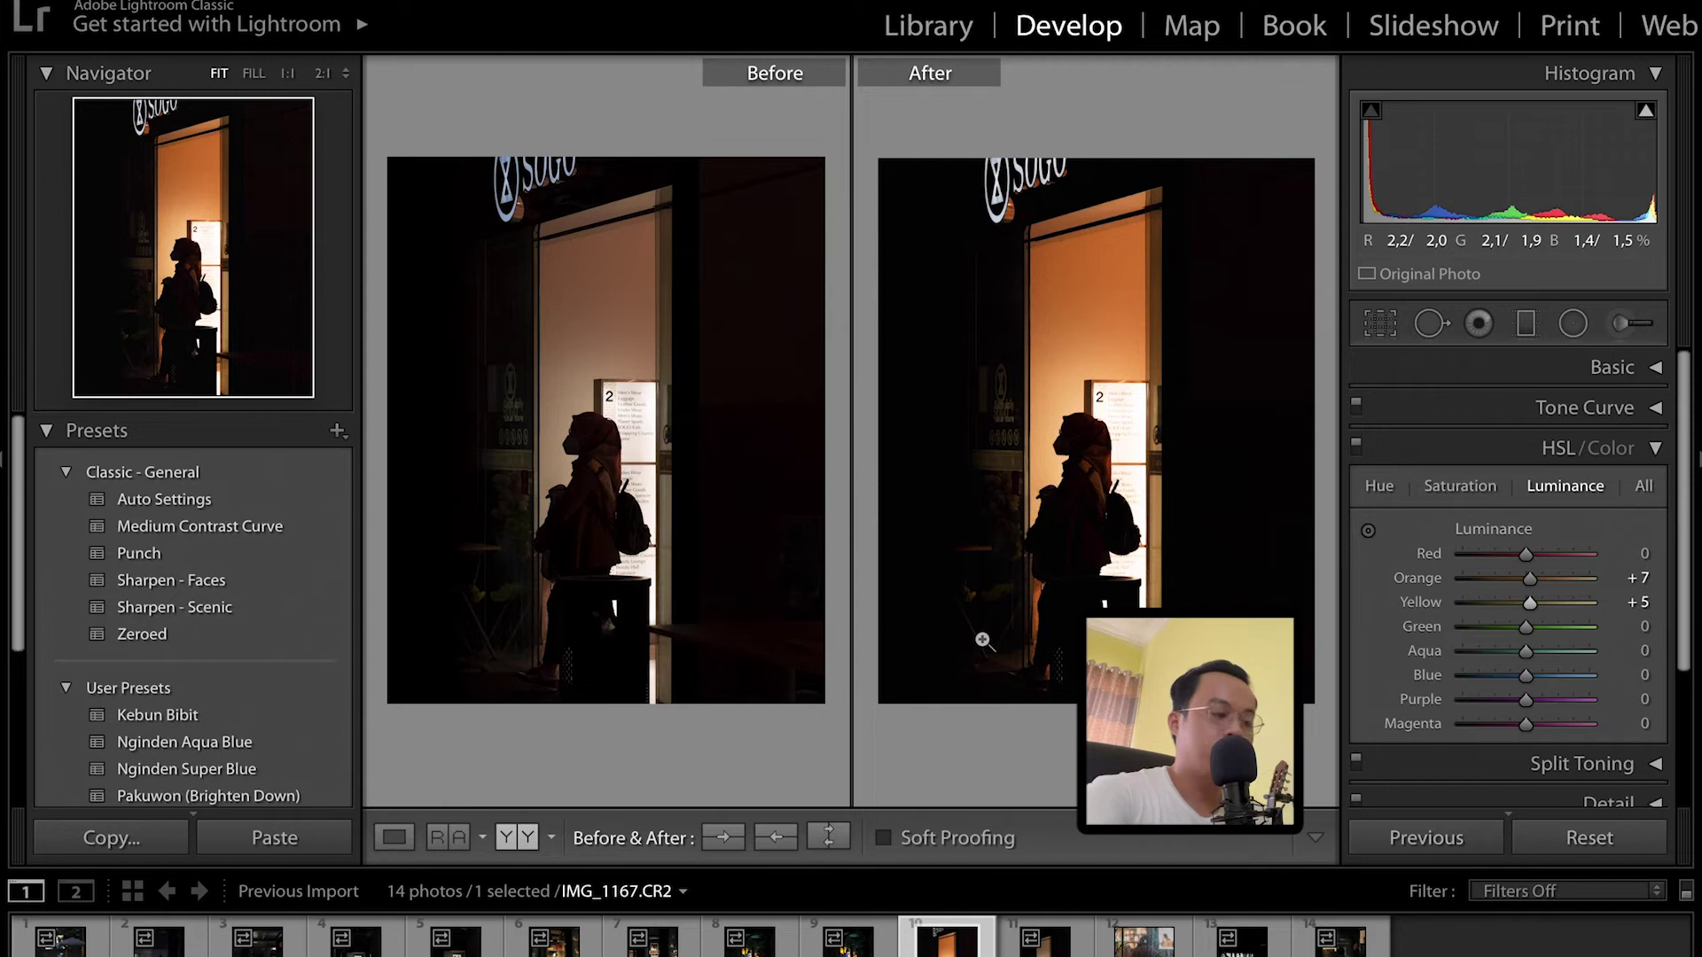
{"action": "key", "text": "y"}
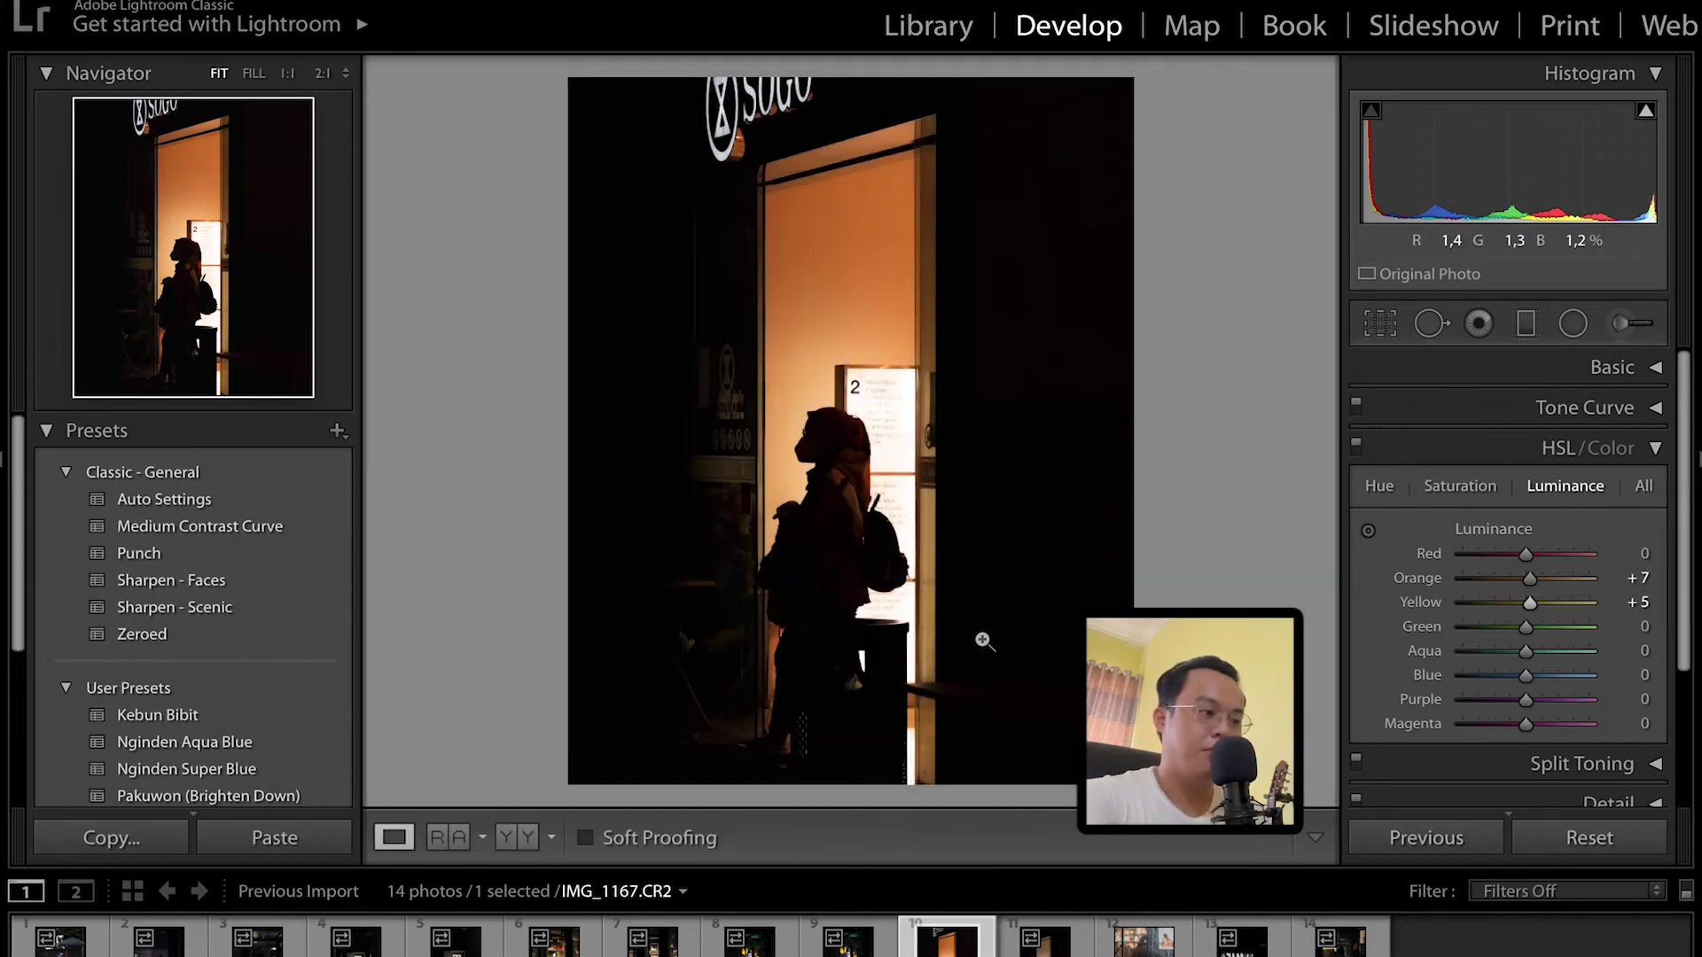
{"action": "left_click", "coordinate": [1654, 448]}
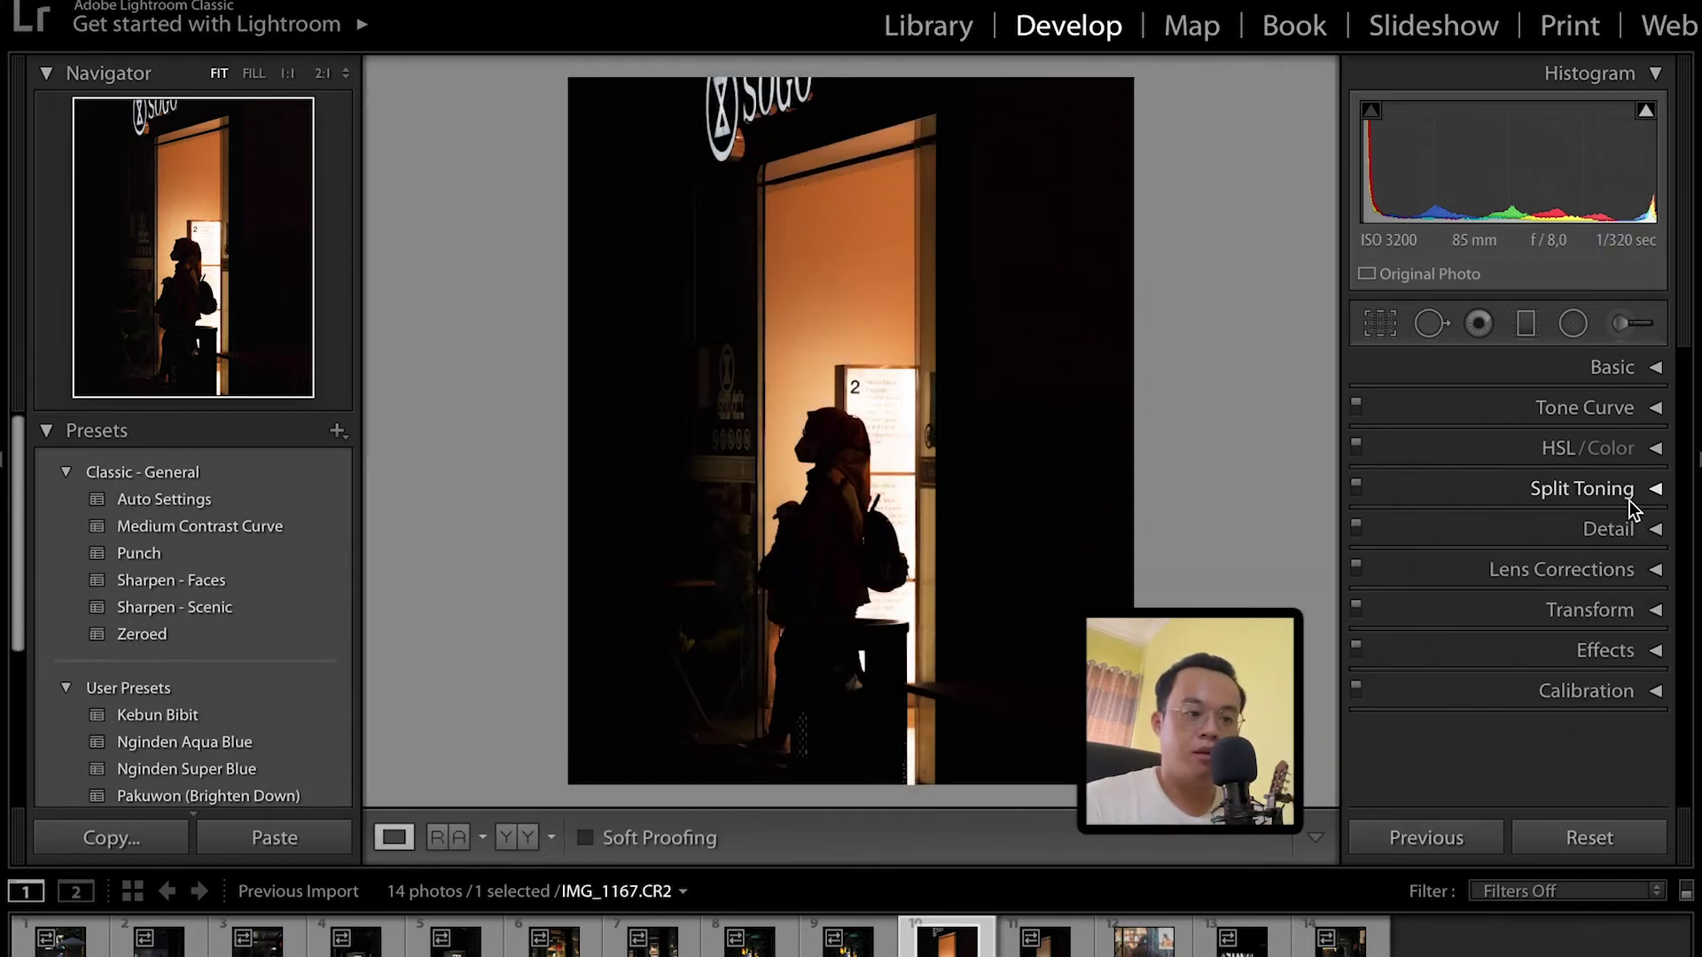
Tint the split-toning highlights with hue 44 and saturation 10, comparing with toning off.
{"action": "left_click", "coordinate": [1655, 489]}
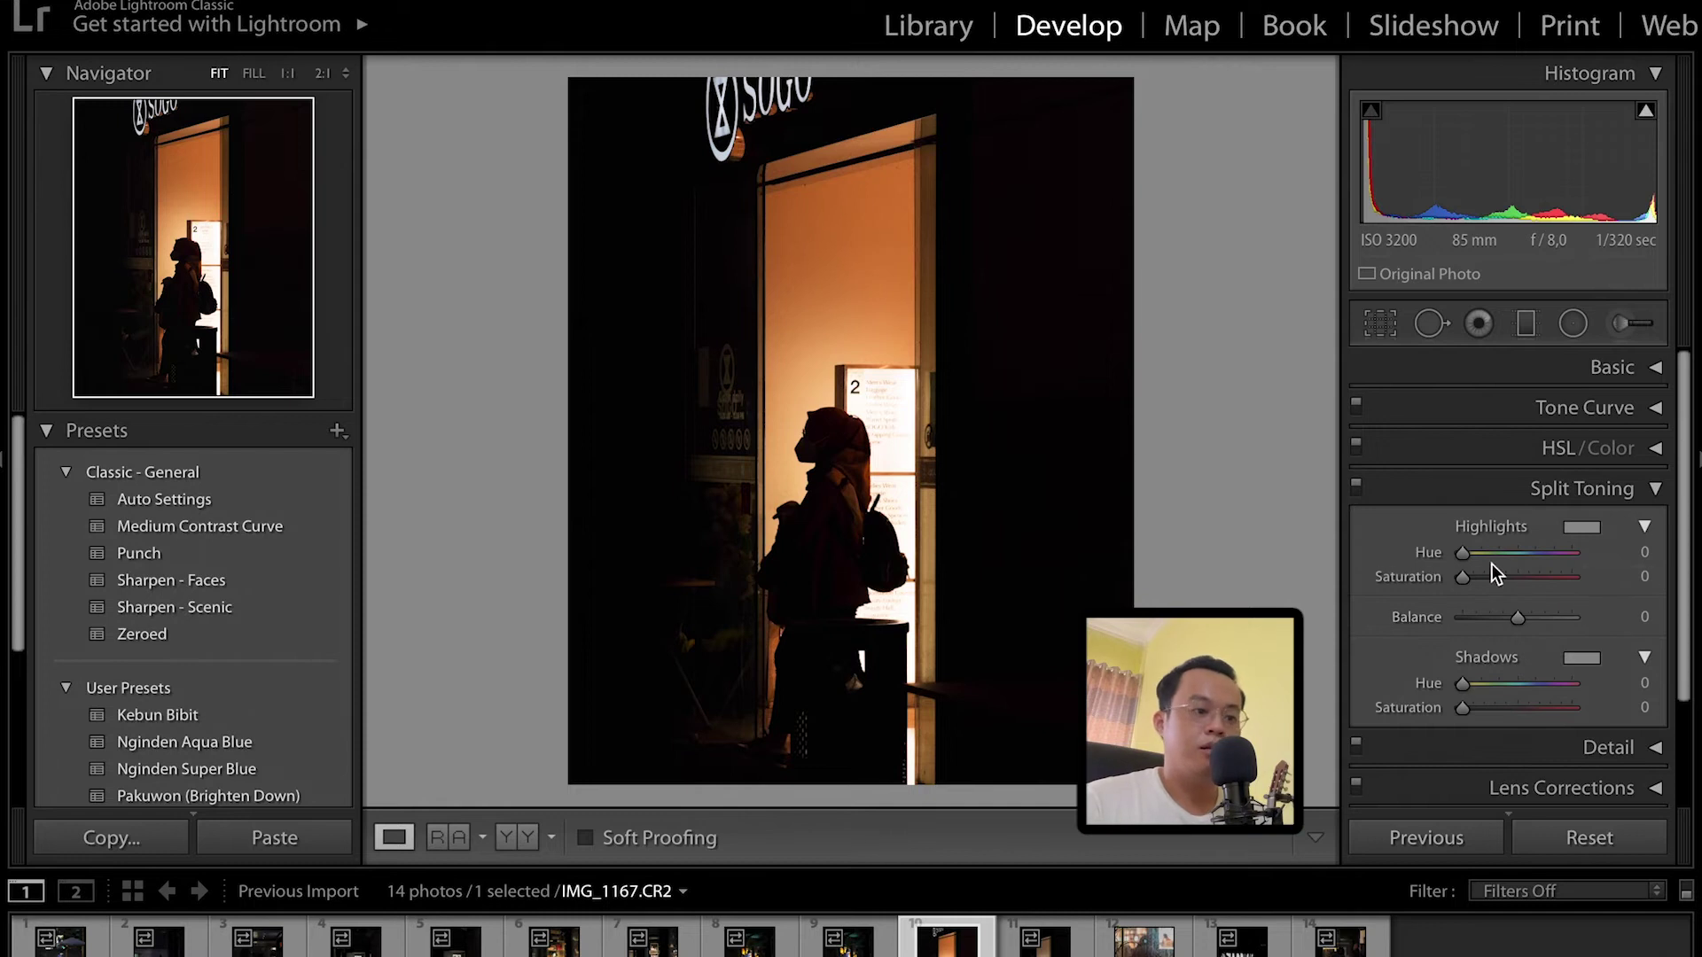
{"action": "left_click_drag", "start_coordinate": [1462, 554], "coordinate": [1475, 555]}
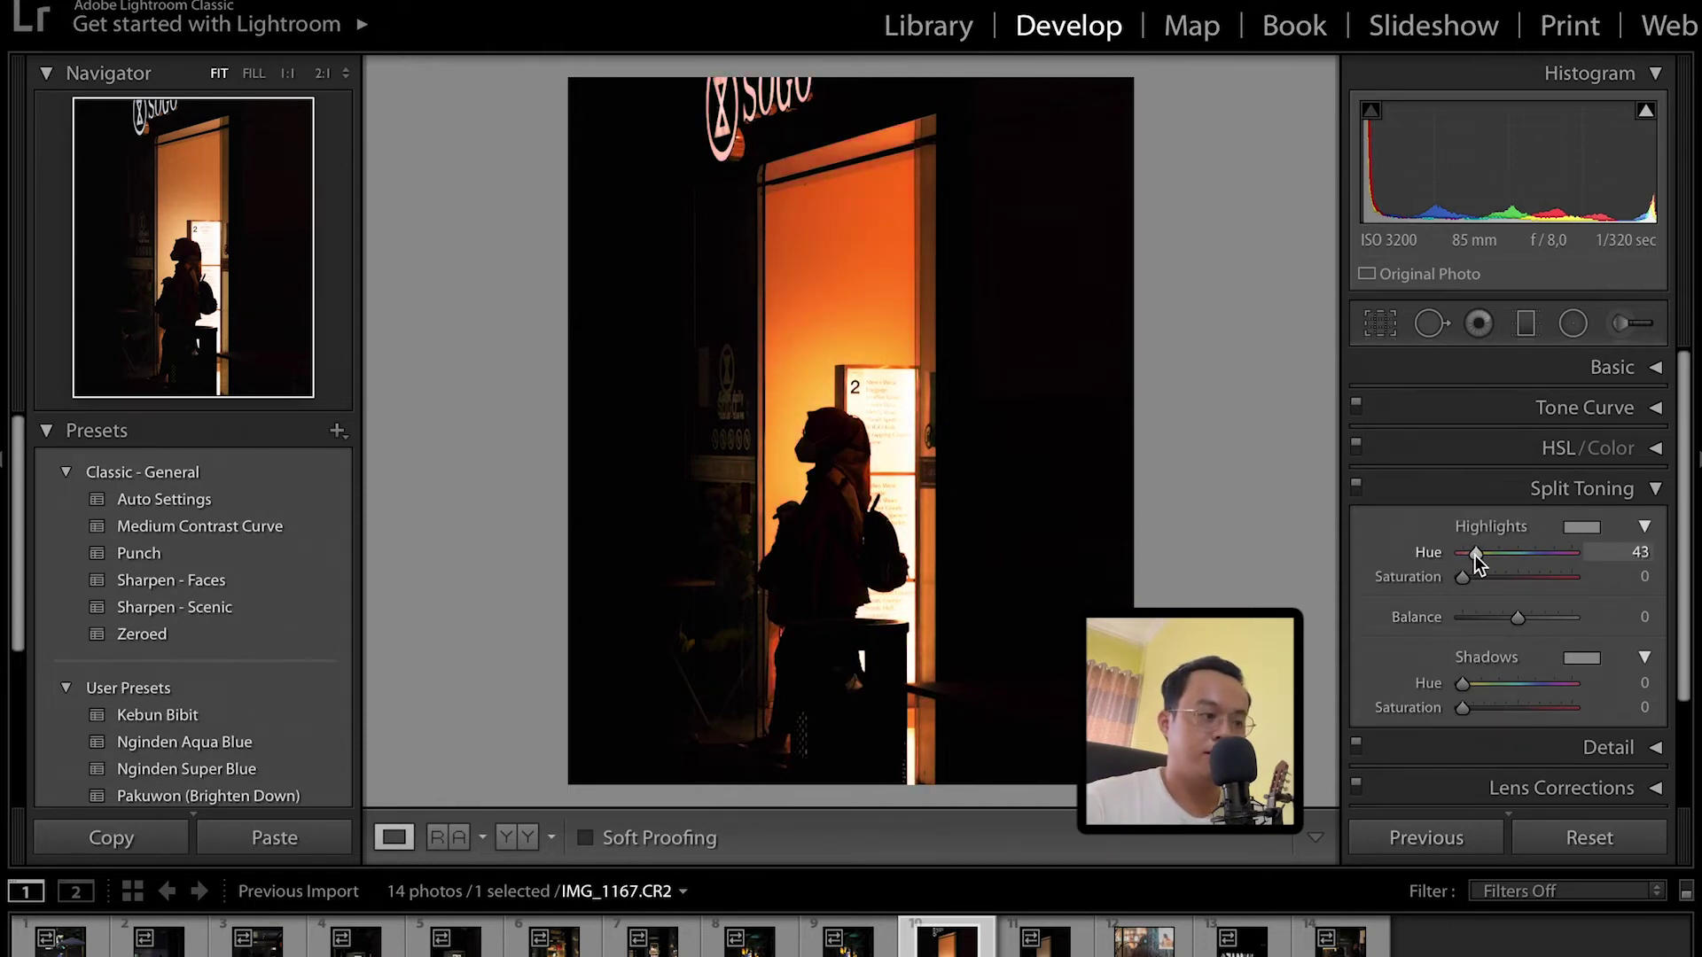
{"action": "left_click_drag", "start_coordinate": [1475, 555], "coordinate": [1477, 555]}
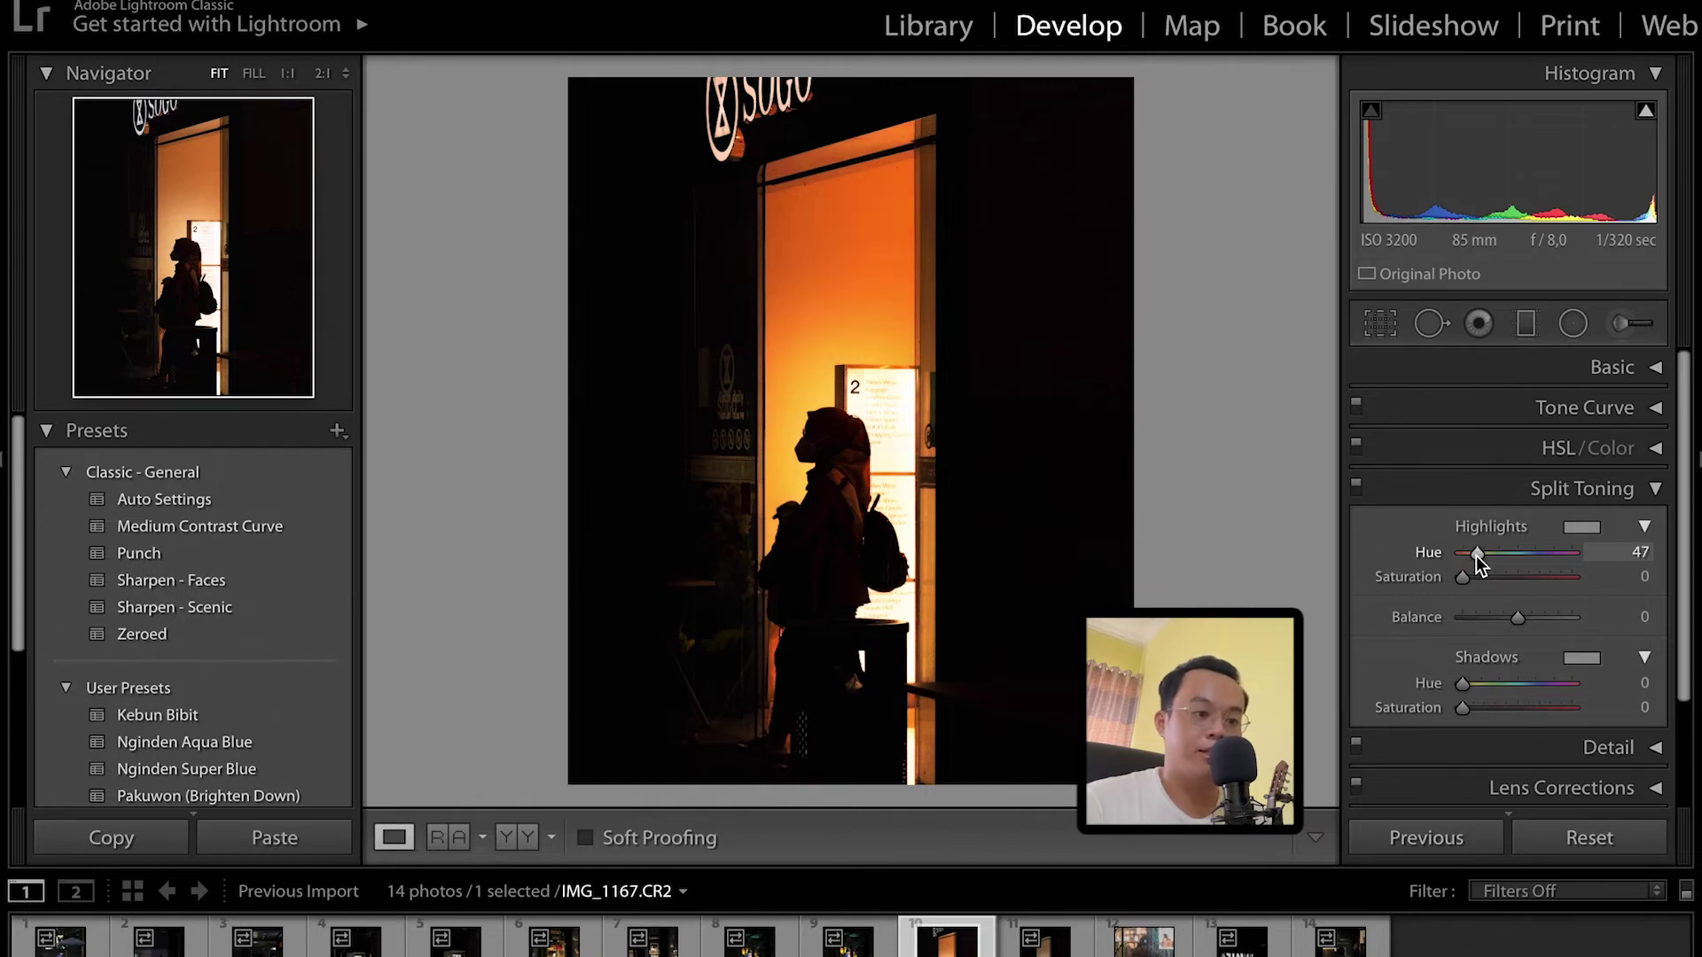
{"action": "left_click_drag", "start_coordinate": [1476, 562], "coordinate": [1474, 553]}
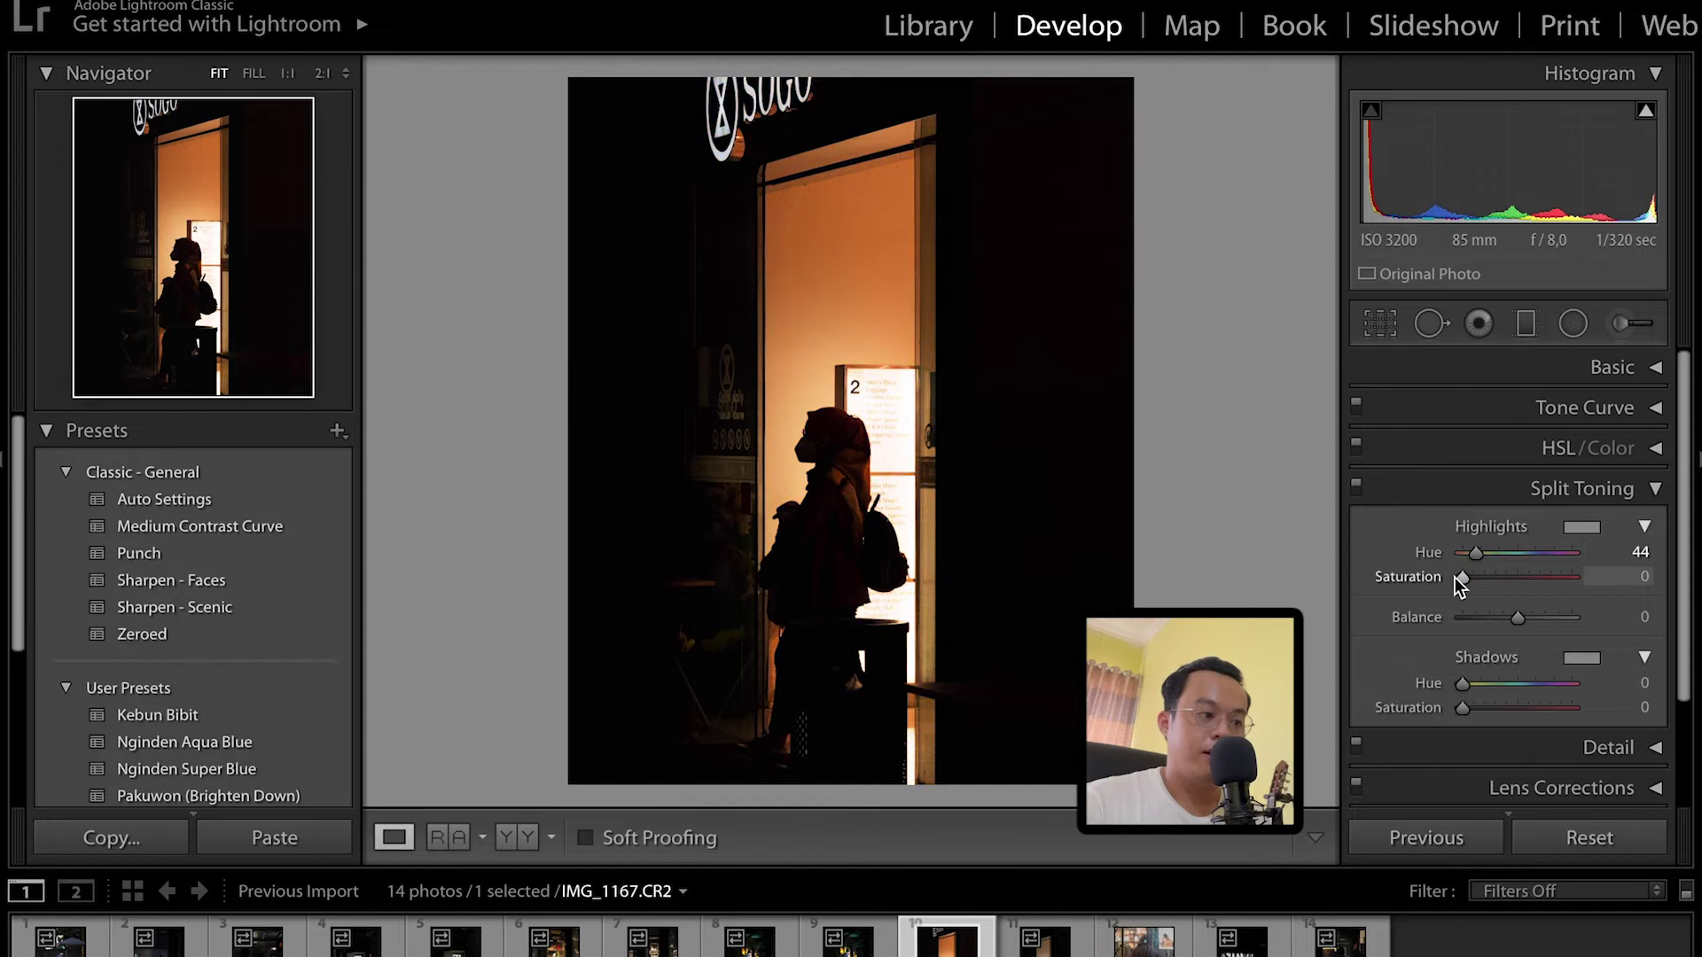
{"action": "left_click_drag", "start_coordinate": [1463, 578], "coordinate": [1473, 583]}
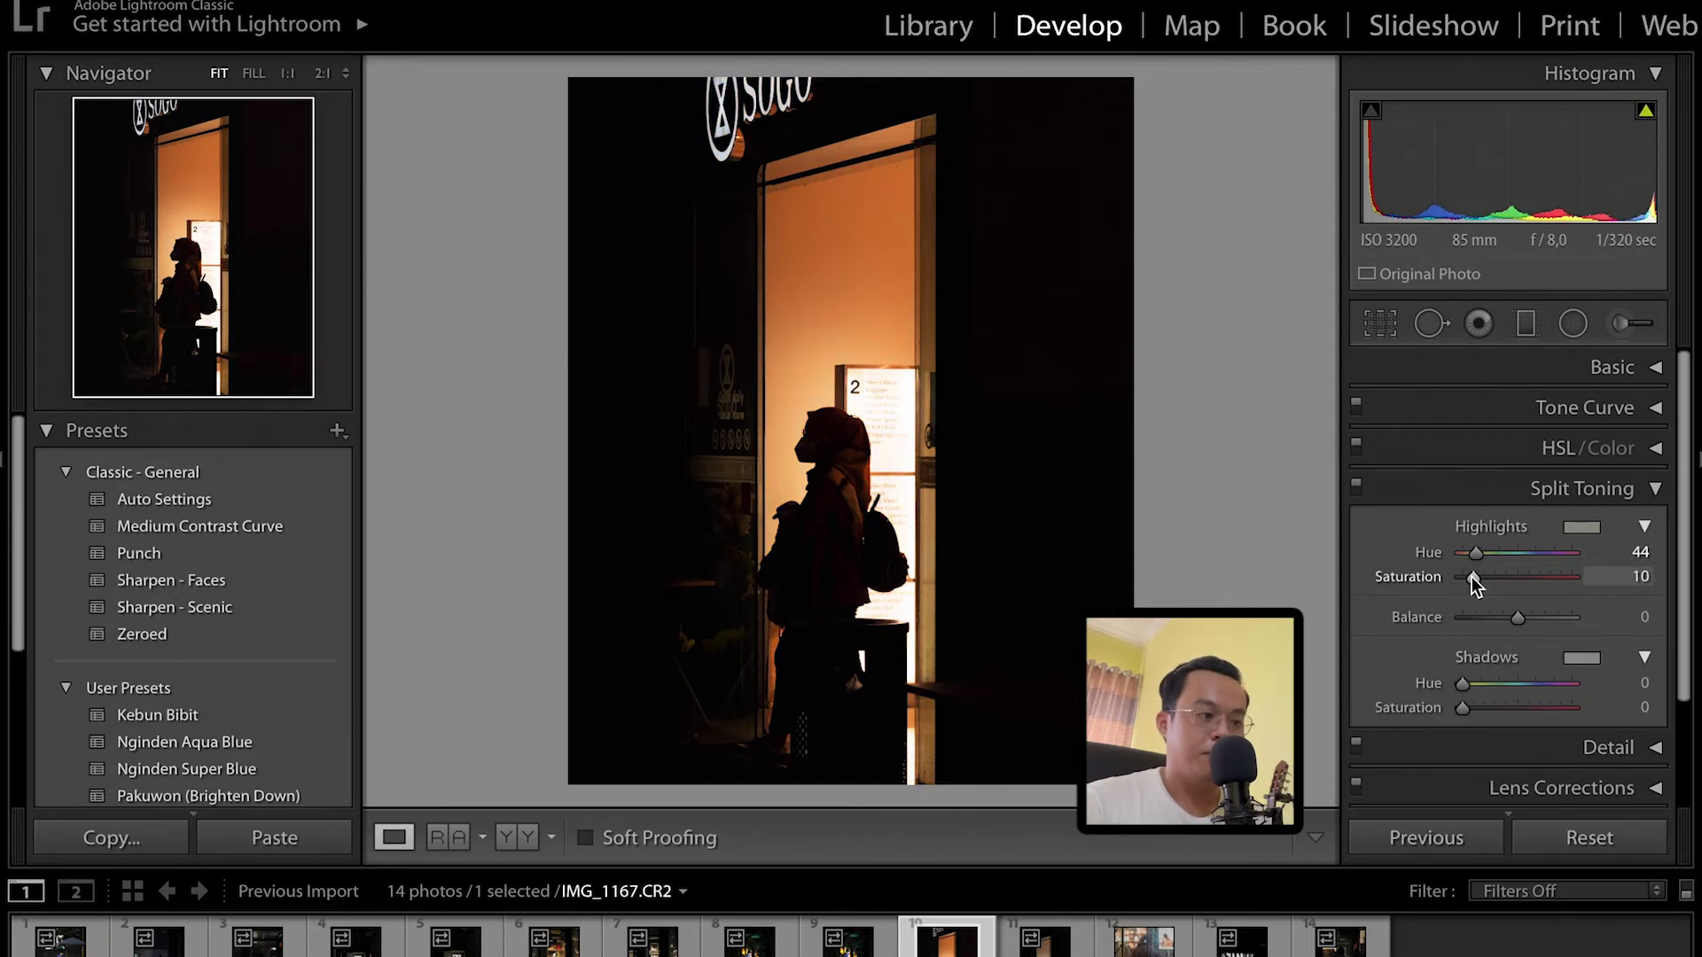
{"action": "left_click", "coordinate": [1358, 491]}
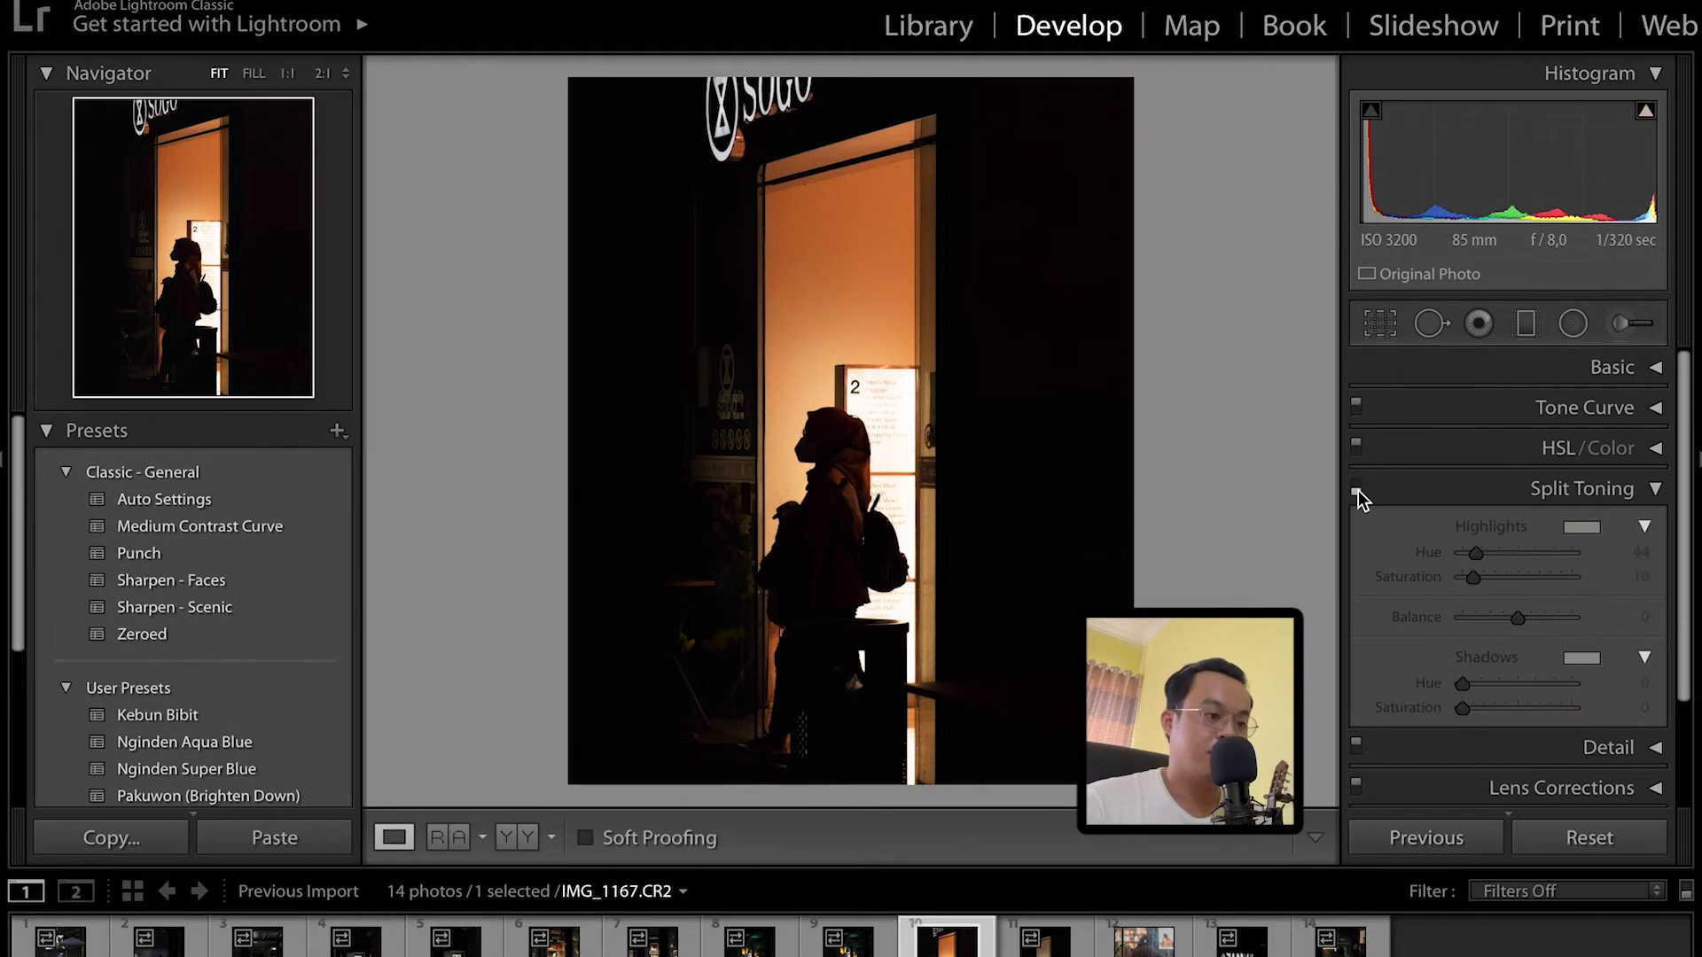
{"action": "left_click", "coordinate": [1358, 491]}
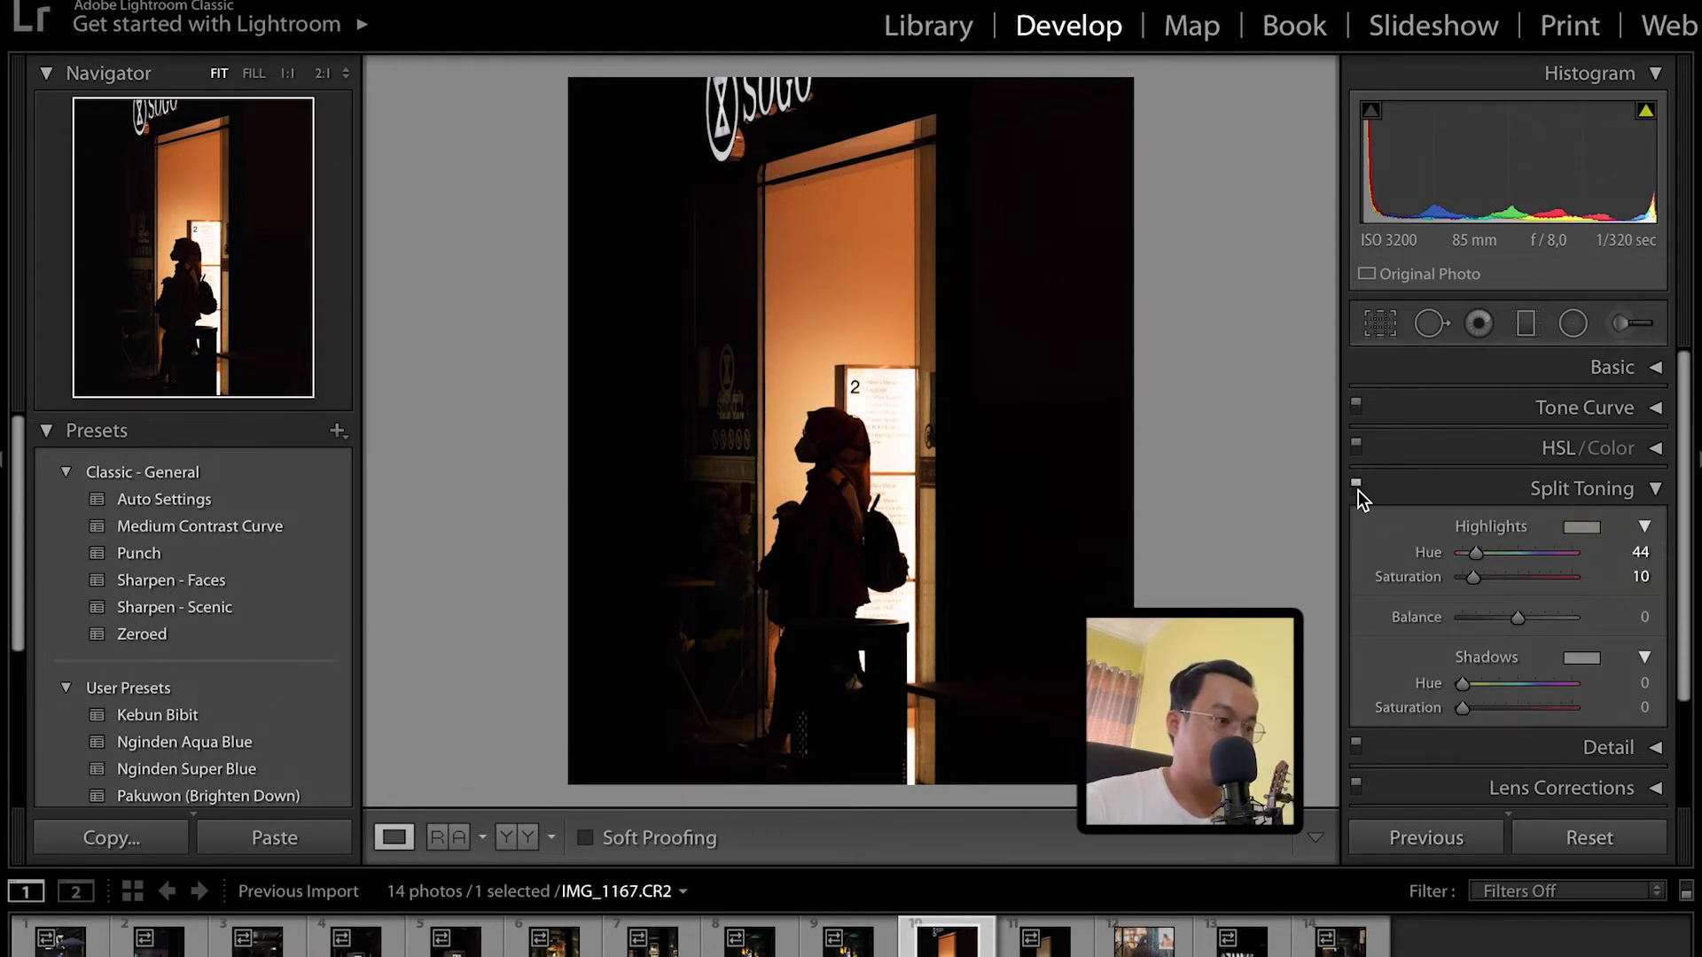
{"action": "left_click", "coordinate": [1358, 491]}
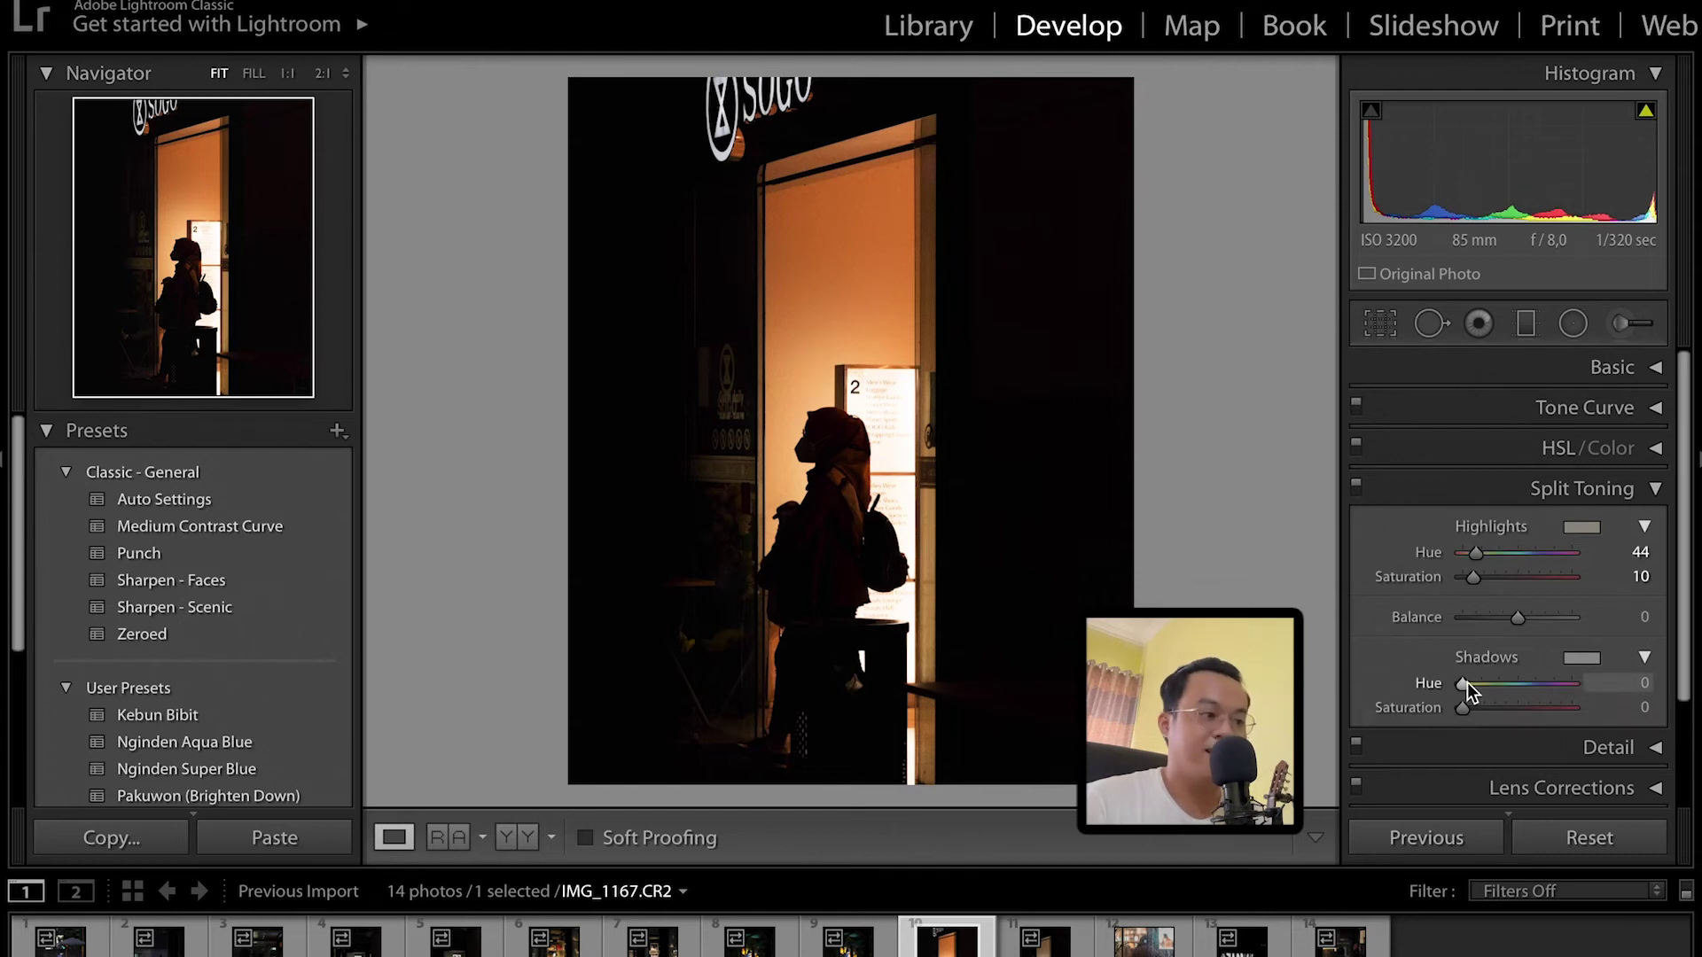
Set the shadows hue to 226 with shadow saturation reset to zero.
{"action": "left_click_drag", "start_coordinate": [1465, 683], "coordinate": [1533, 687]}
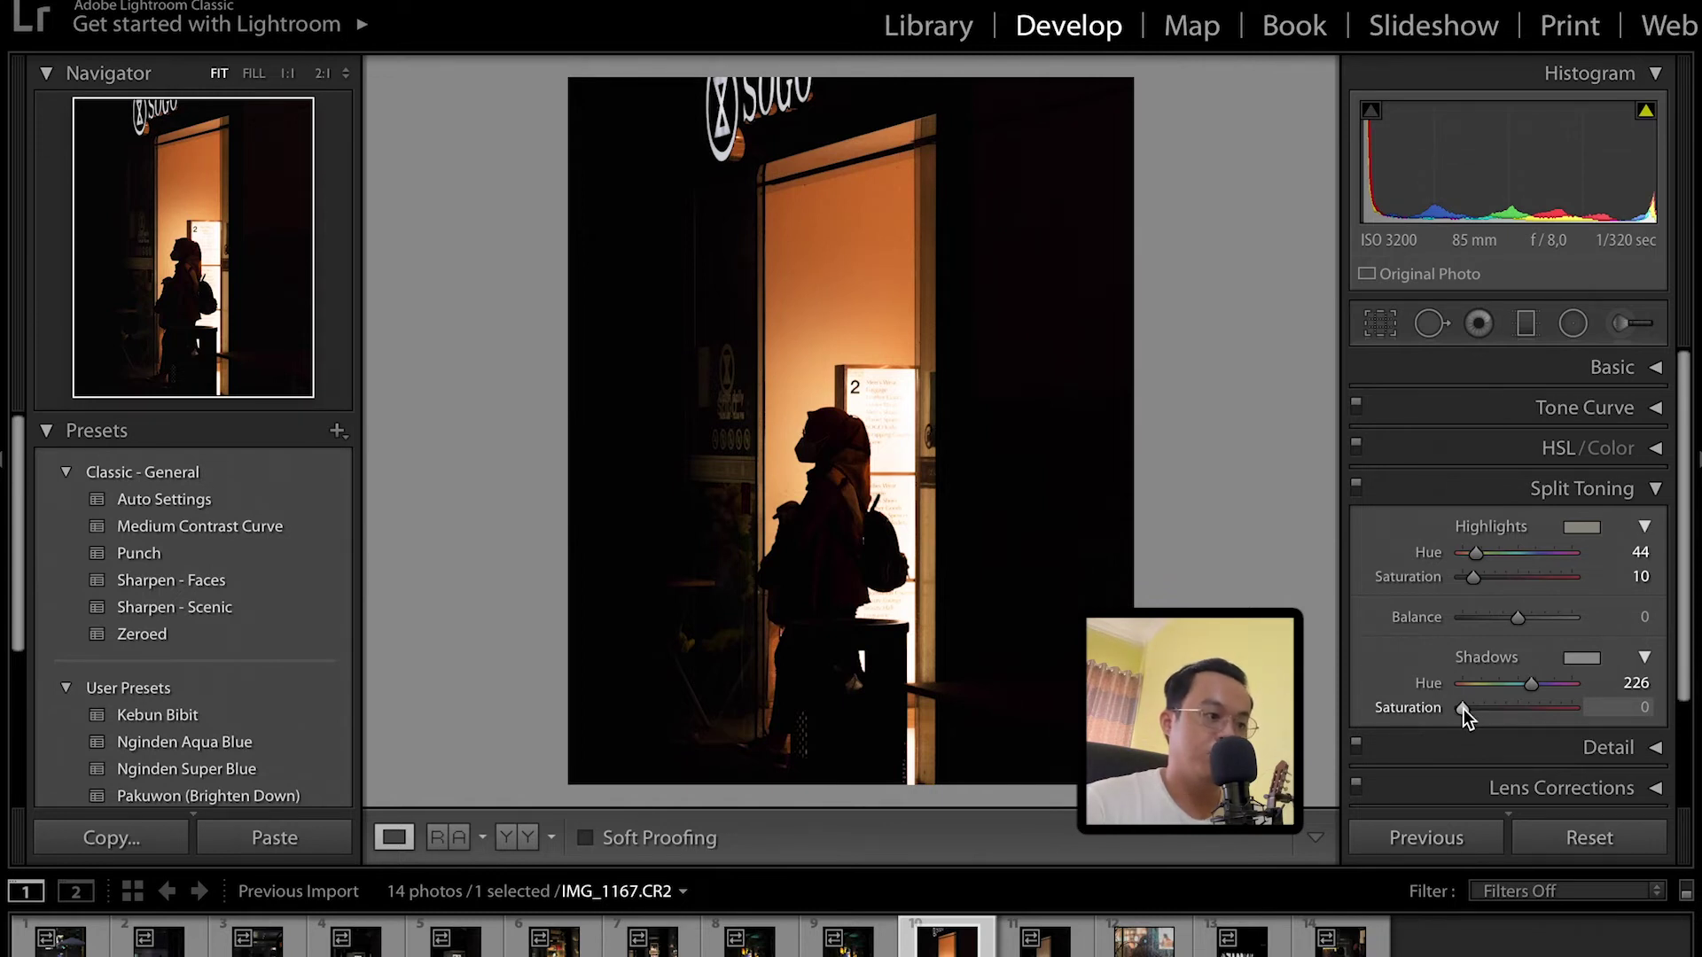
{"action": "left_click_drag", "start_coordinate": [1463, 709], "coordinate": [1471, 709]}
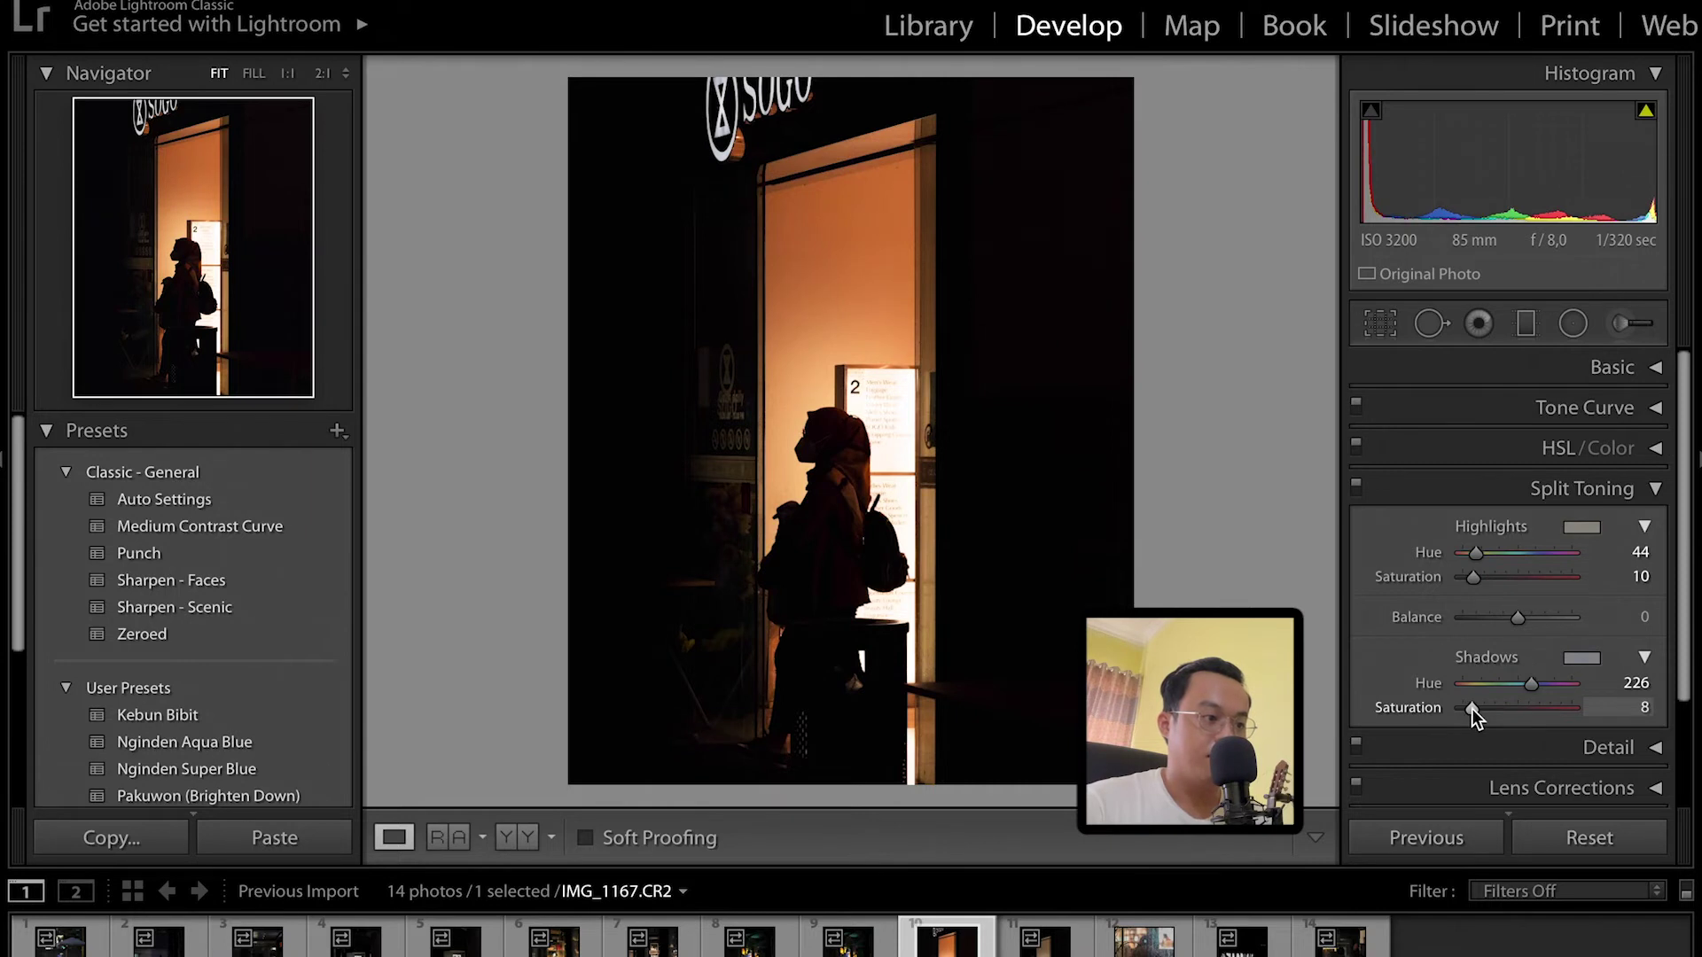
{"action": "left_click", "coordinate": [1356, 485]}
{"action": "left_click", "coordinate": [1356, 485]}
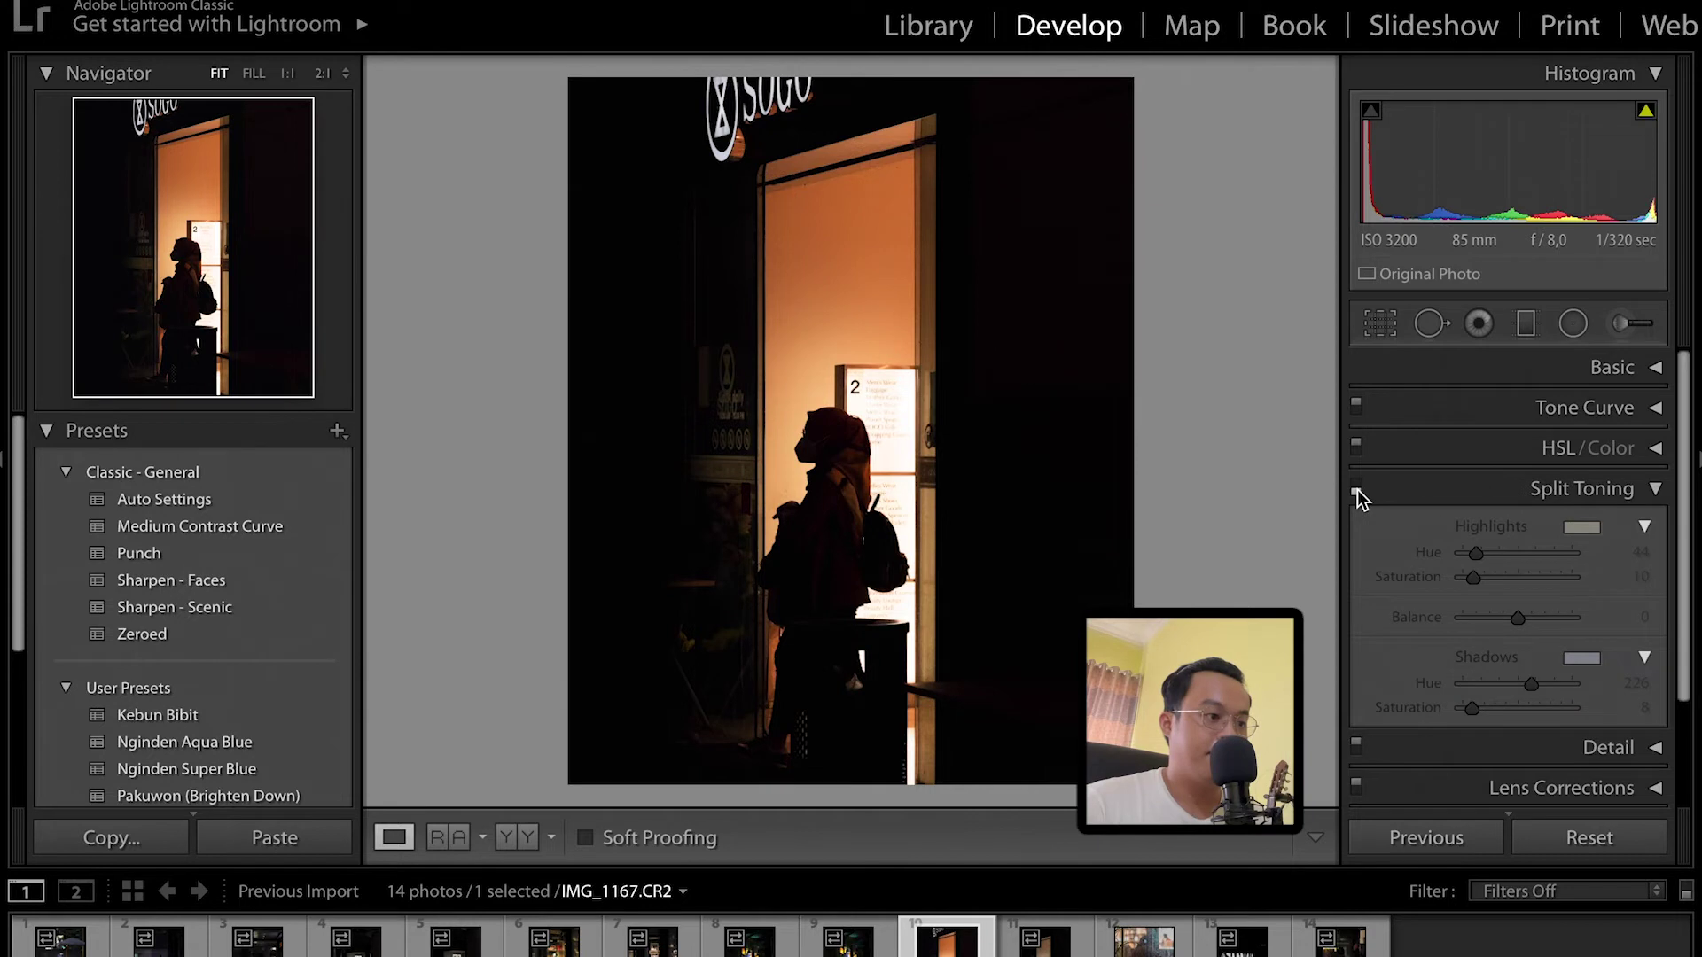
{"action": "left_click", "coordinate": [1358, 487]}
{"action": "double_click", "coordinate": [1475, 711]}
{"action": "left_click", "coordinate": [1638, 495]}
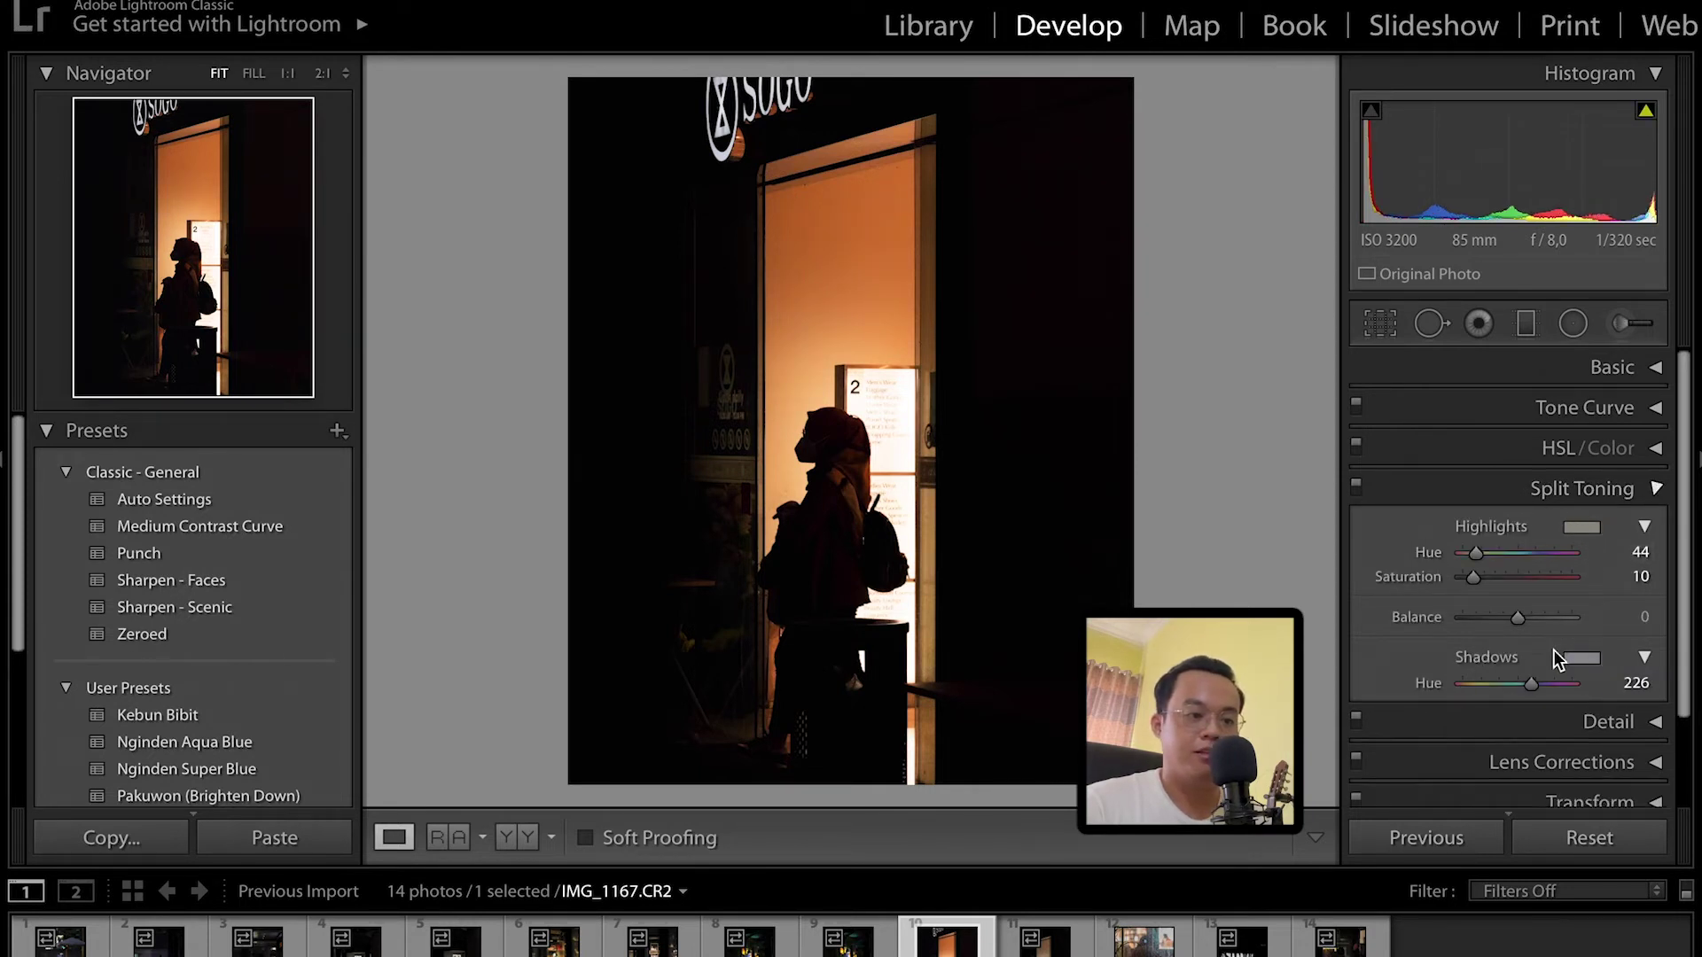
{"action": "left_click", "coordinate": [1610, 528]}
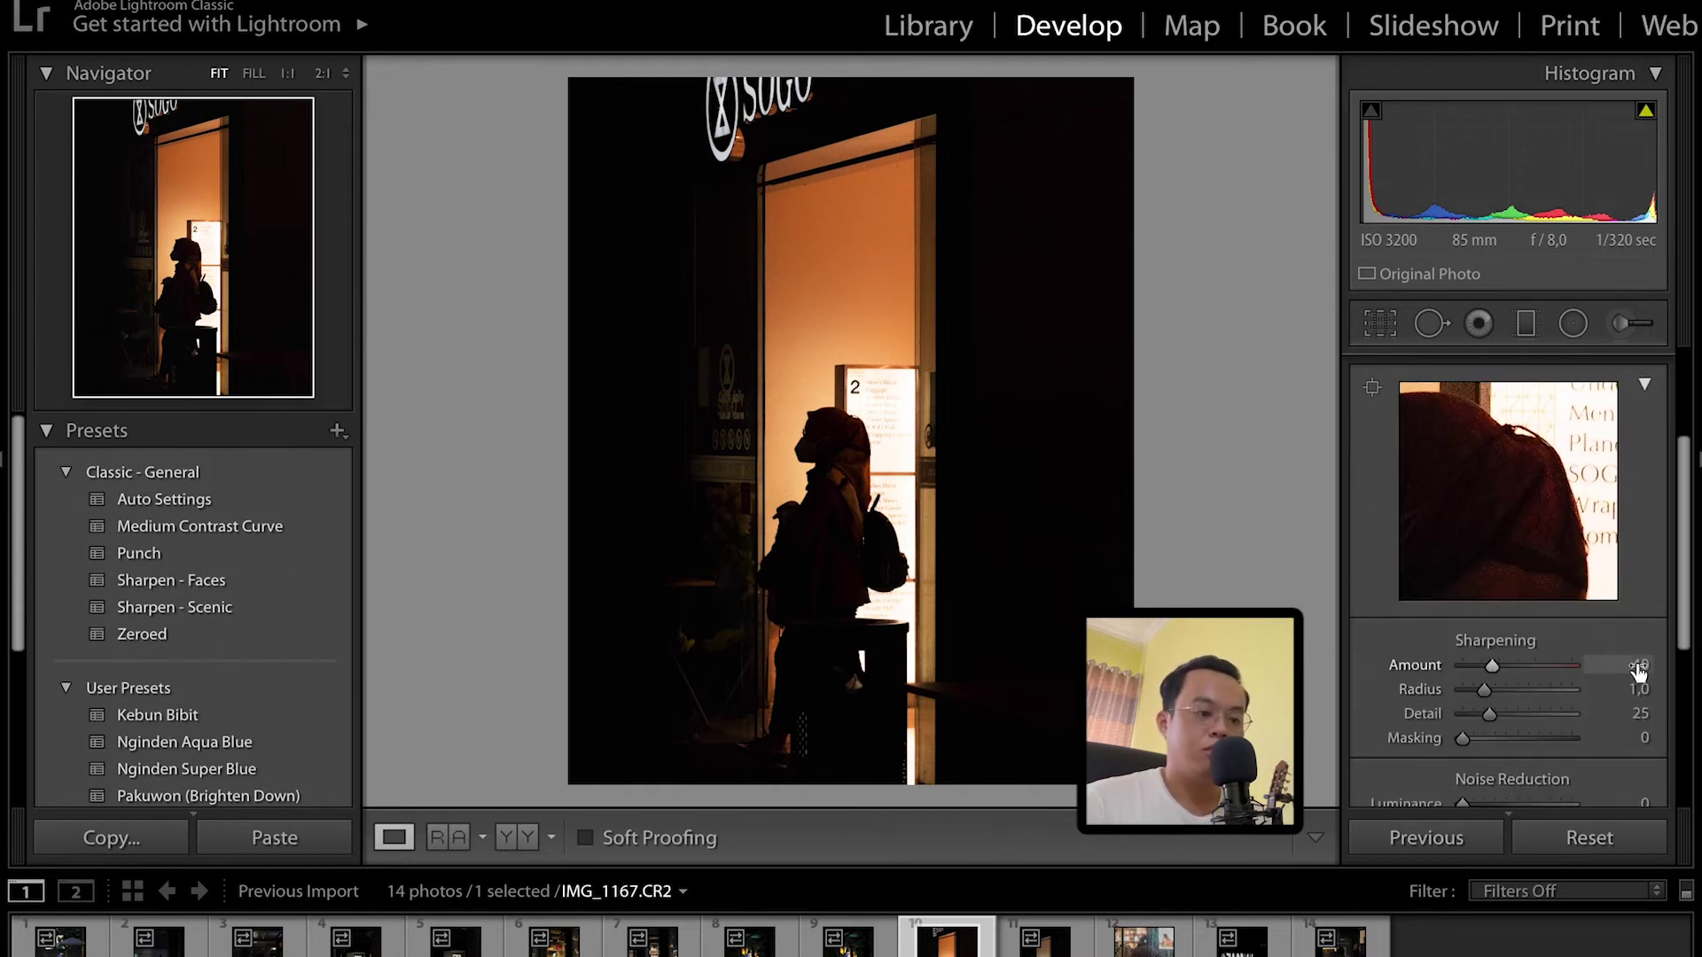
Raise the sharpening amount from 40 to 50 in the Detail panel.
{"action": "left_click", "coordinate": [1640, 665]}
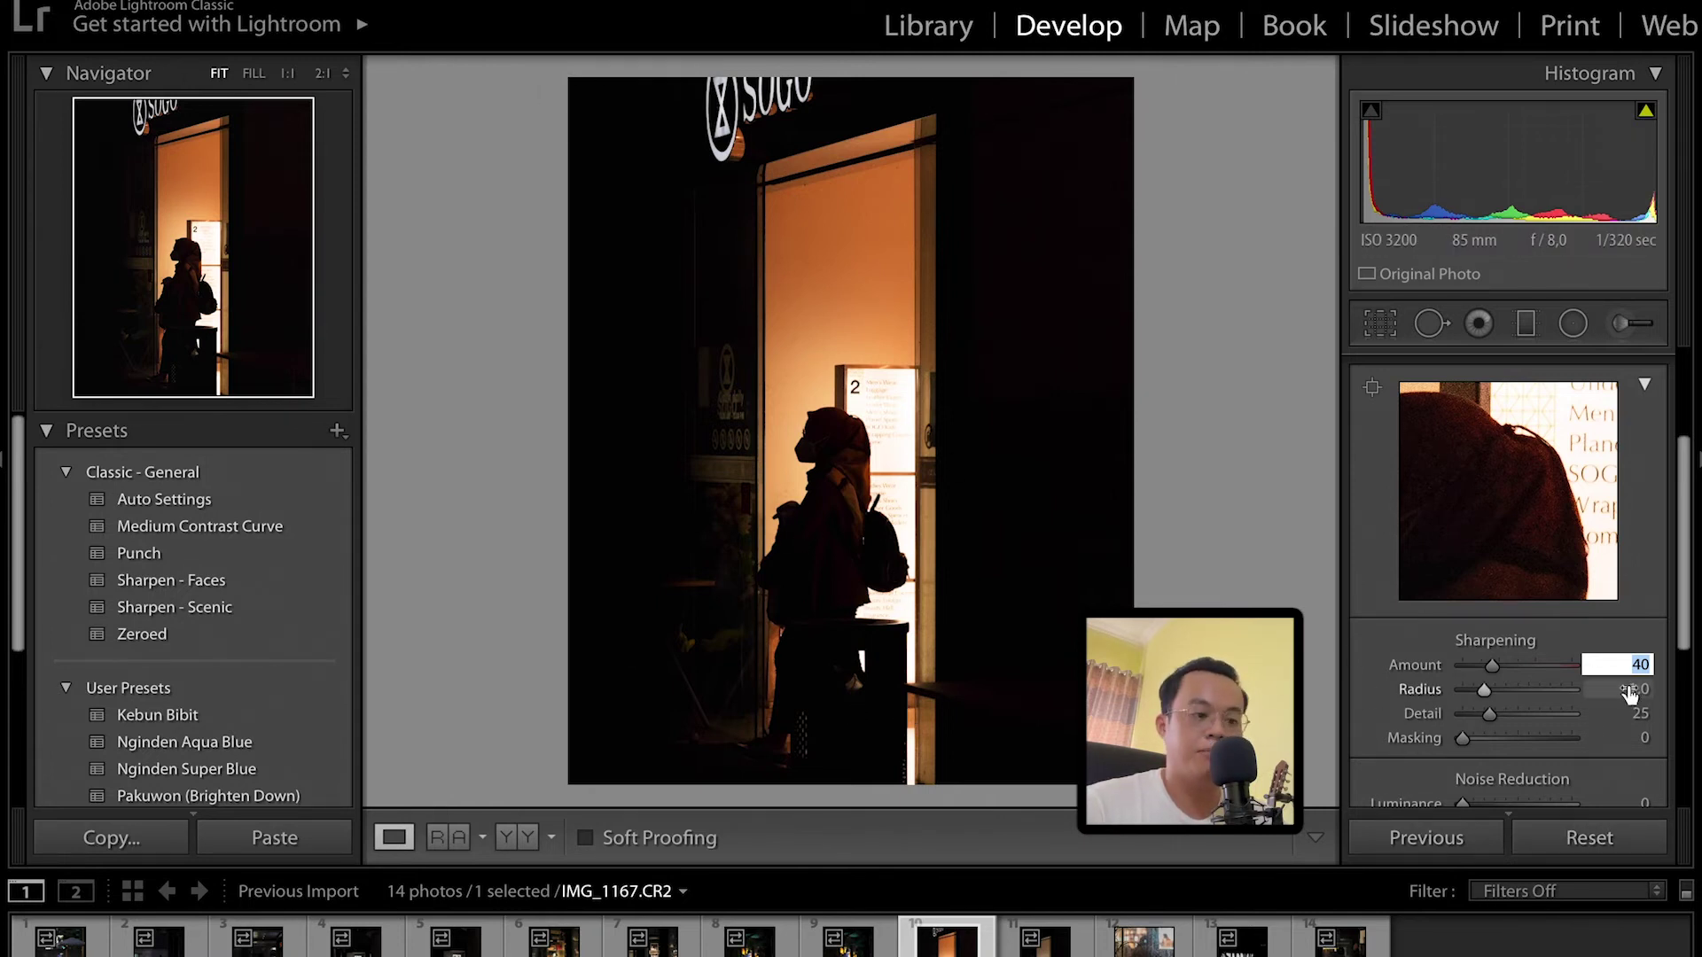
{"action": "type", "text": "50"}
{"action": "key", "text": "Return"}
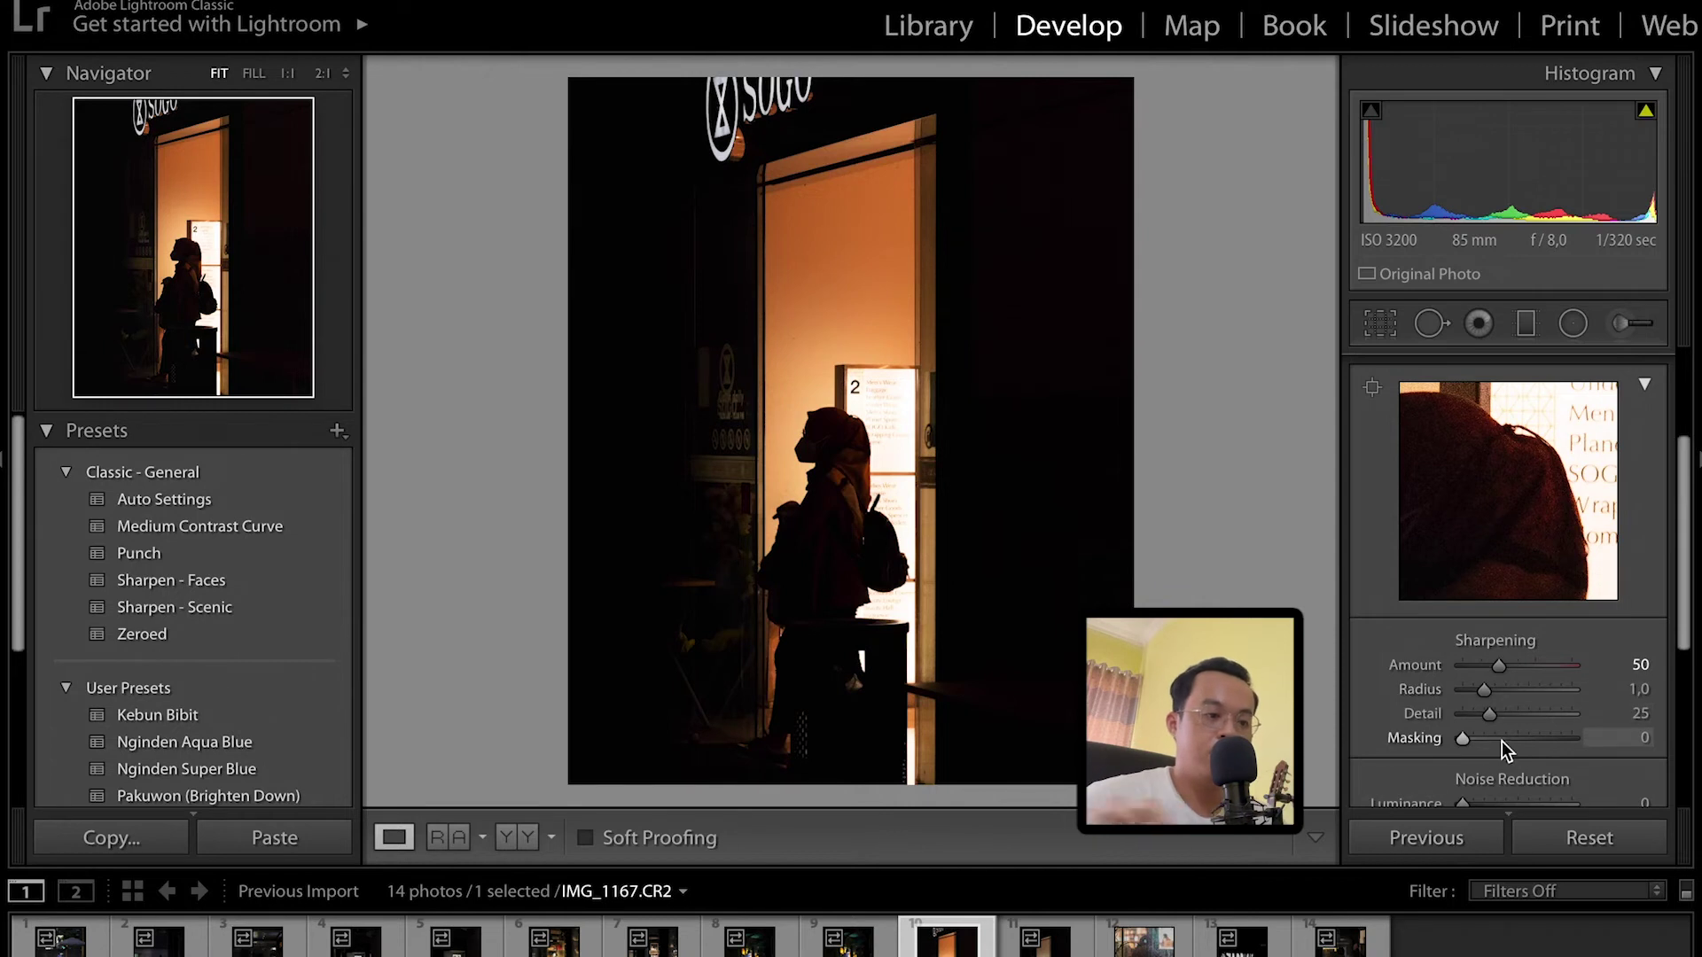
{"action": "key", "text": "alt"}
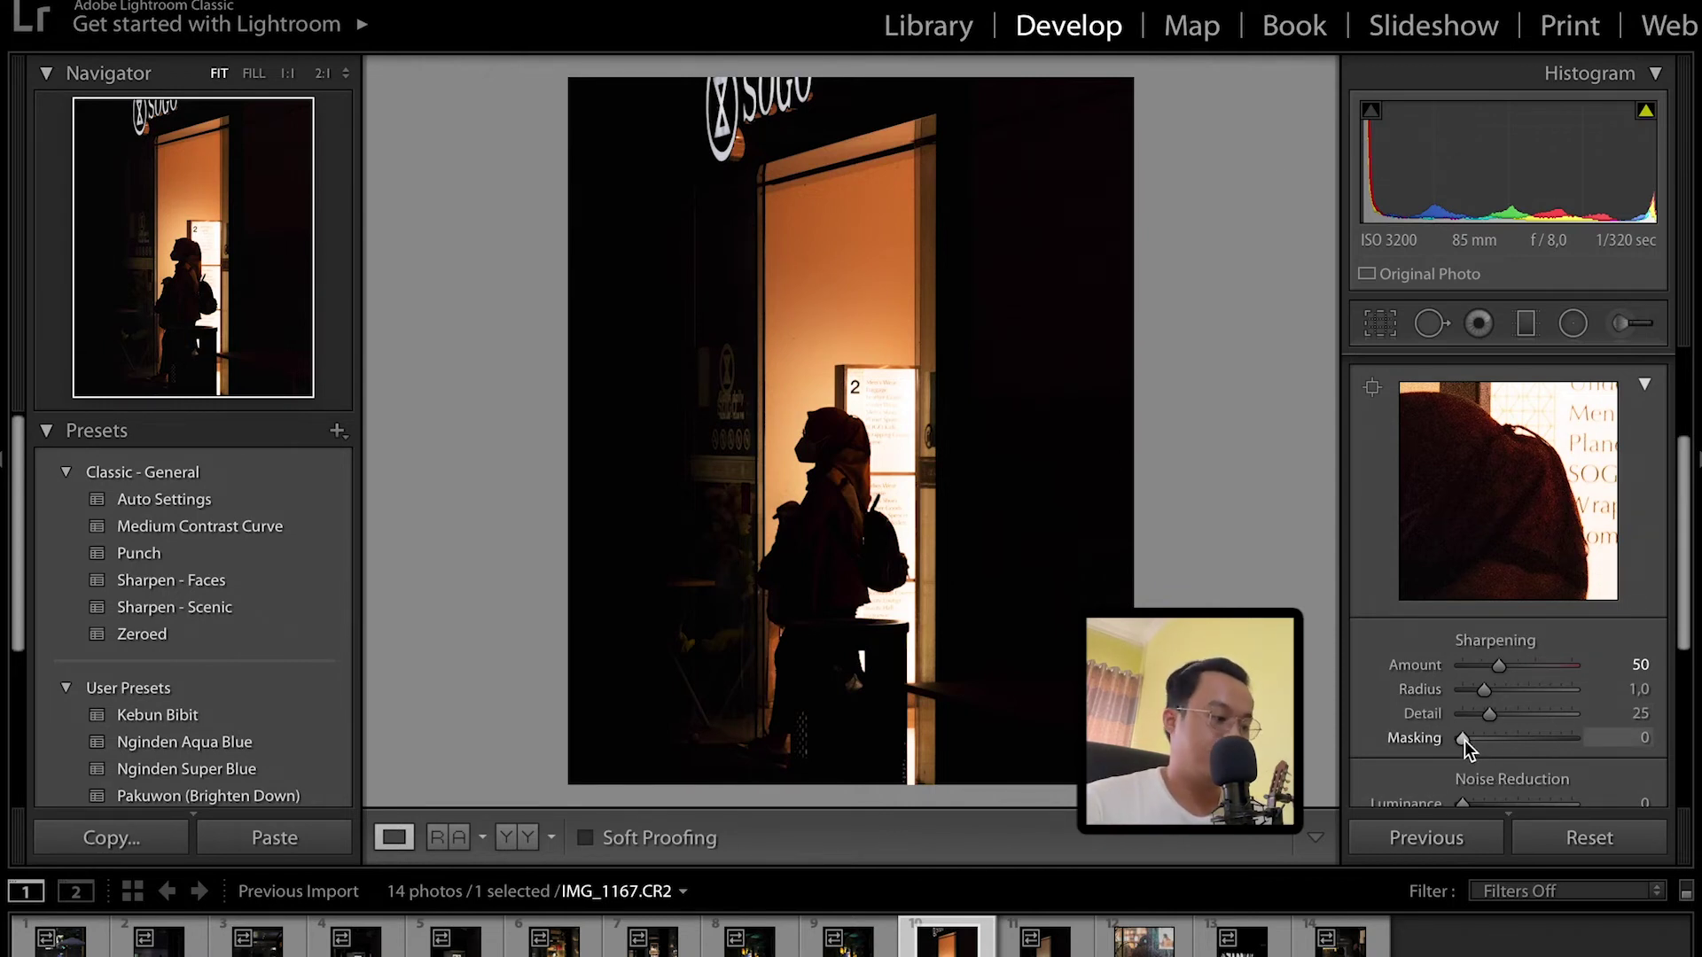
{"action": "key", "text": "alt"}
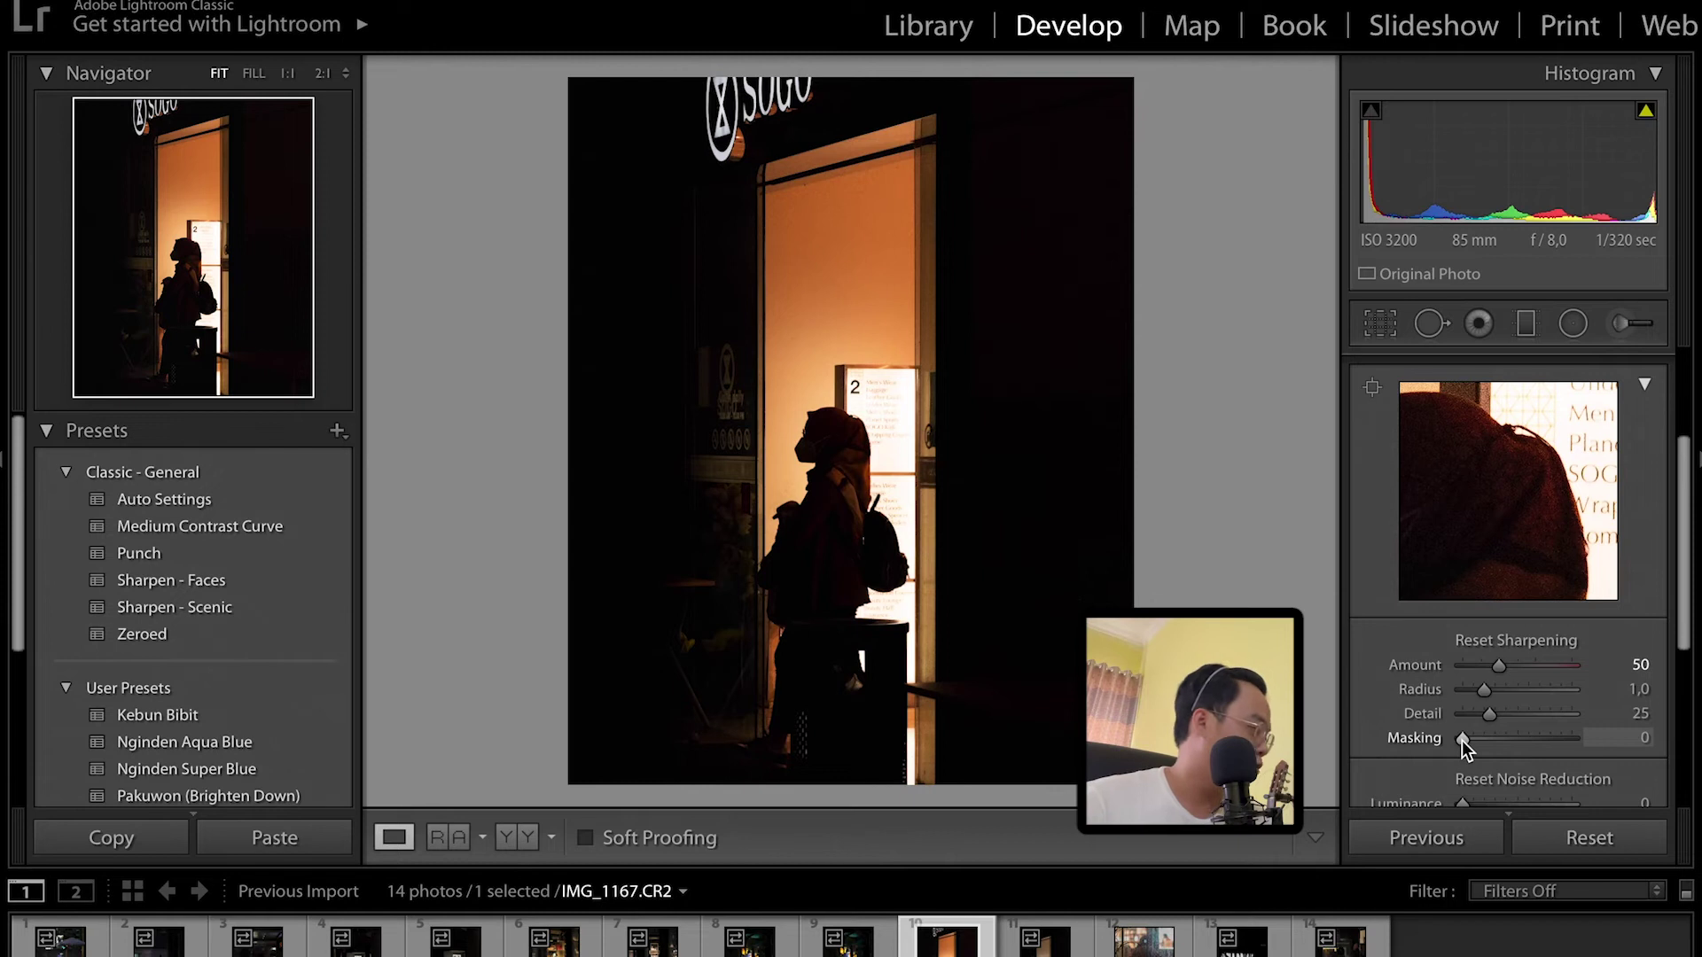
Preview the edge mask while adjusting sharpening masking, settling it at 75.
{"action": "left_click_drag", "start_coordinate": [1463, 739], "coordinate": [1539, 736]}
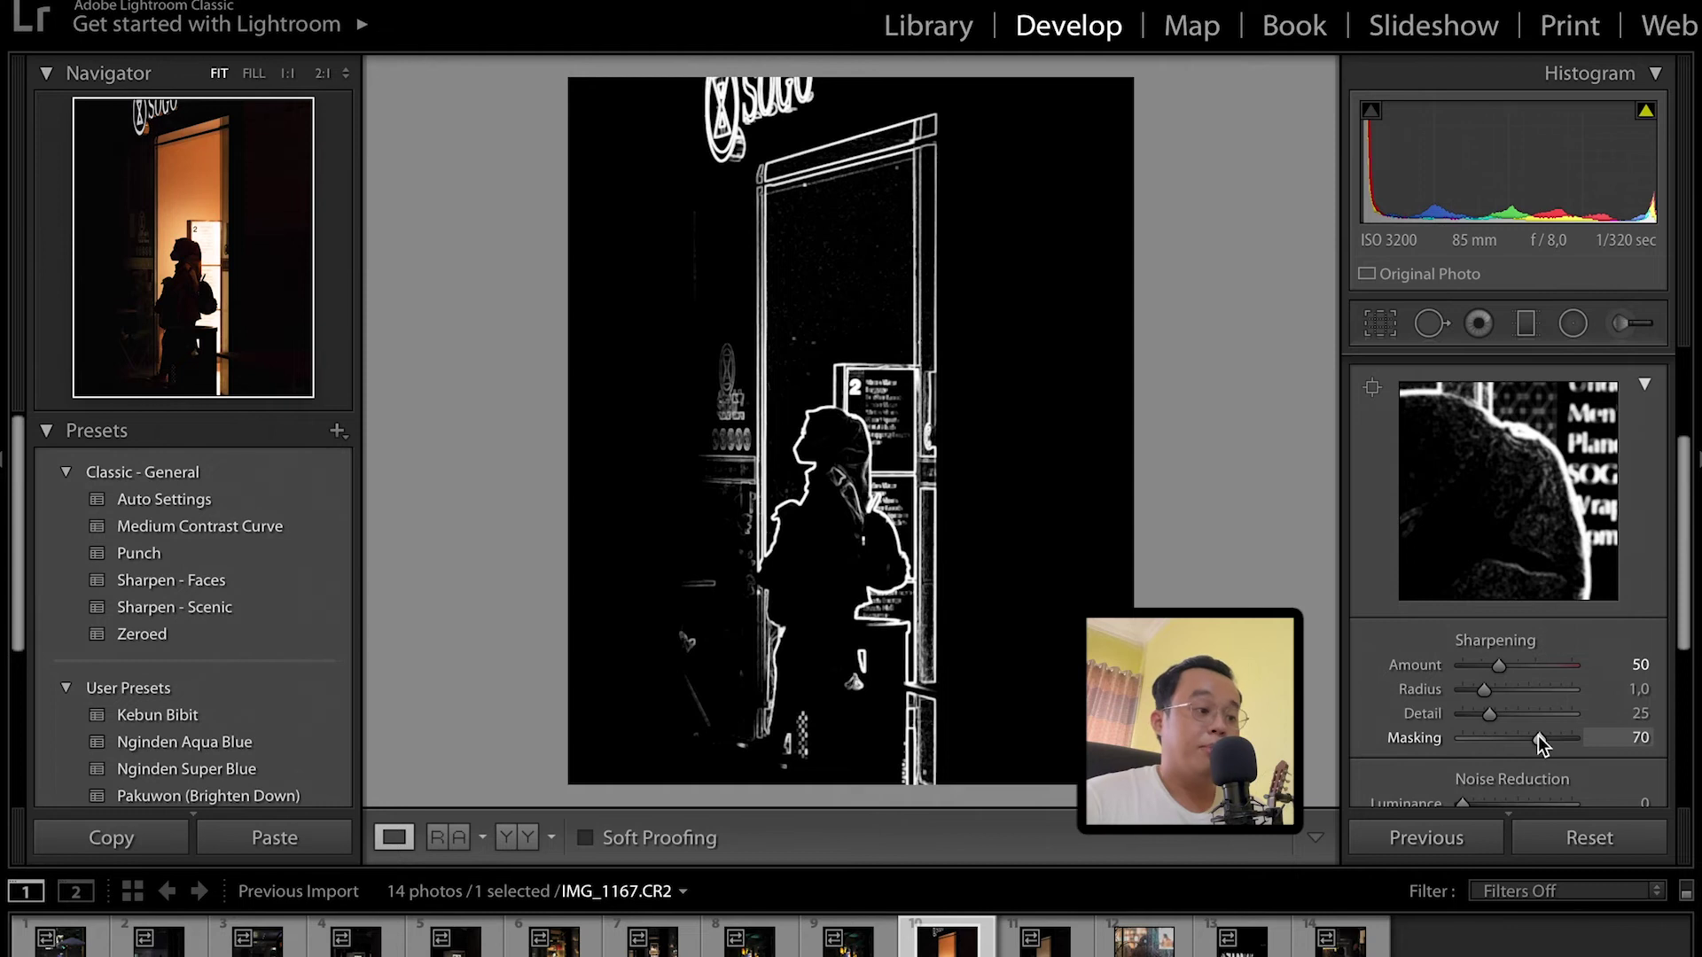
{"action": "left_click_drag", "start_coordinate": [1539, 736], "coordinate": [1539, 736]}
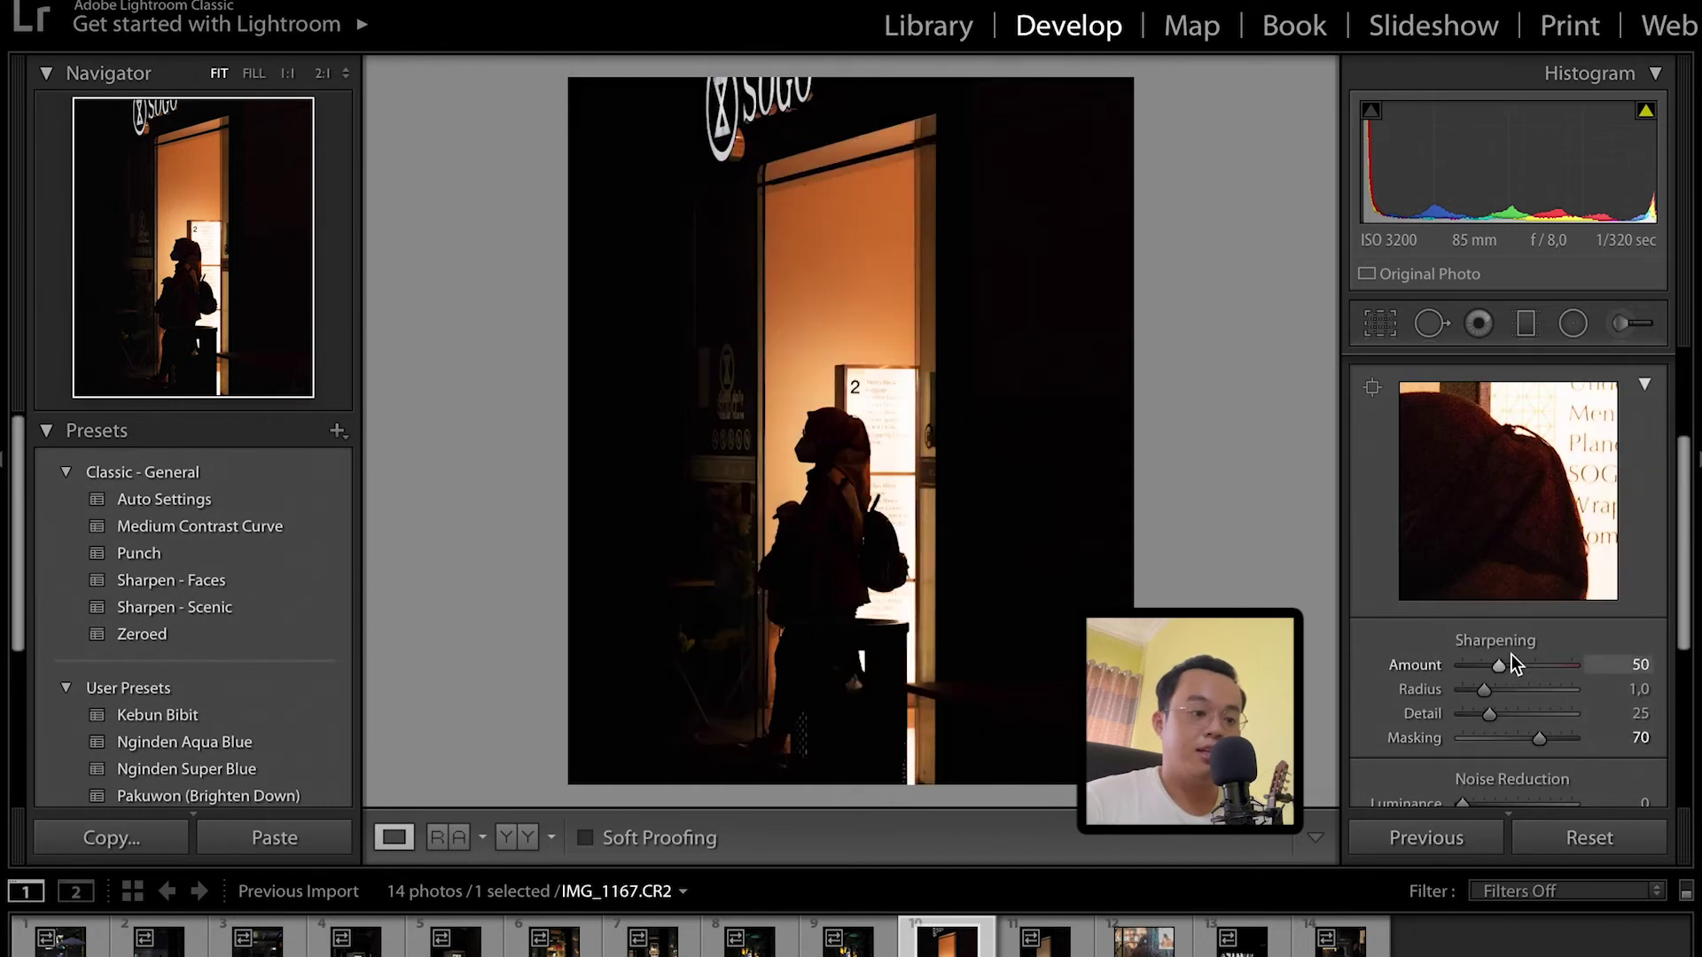
{"action": "left_click", "coordinate": [1541, 741], "text": "alt"}
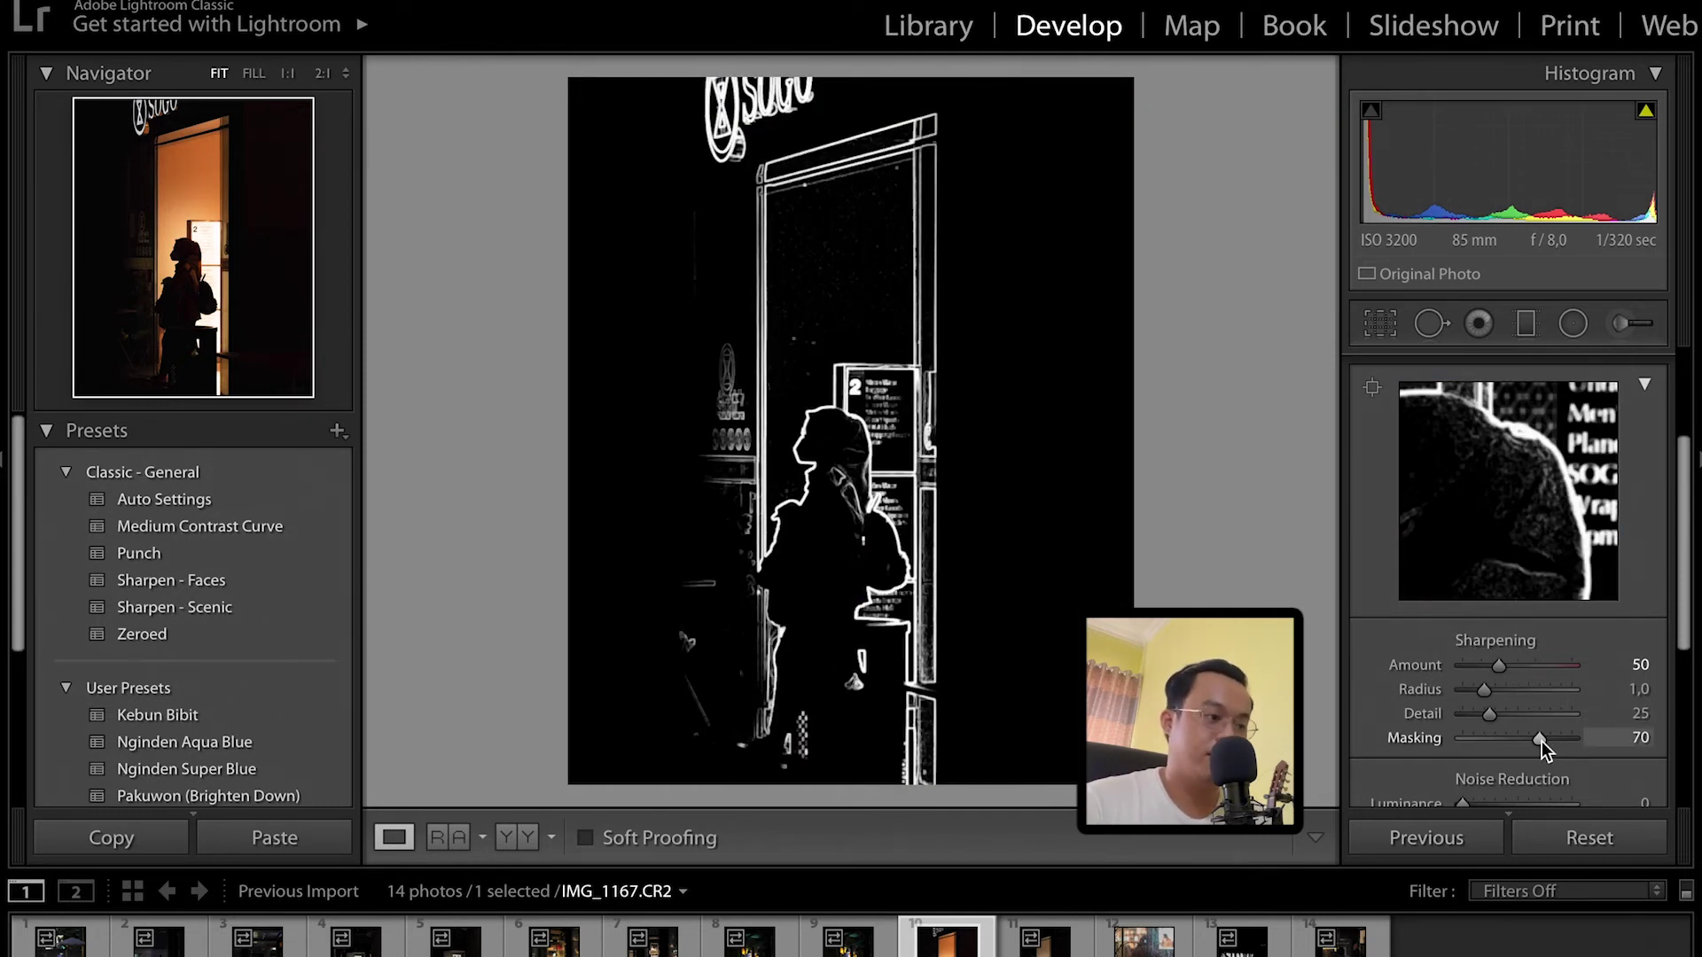
{"action": "left_click_drag", "start_coordinate": [1541, 741], "coordinate": [1541, 741]}
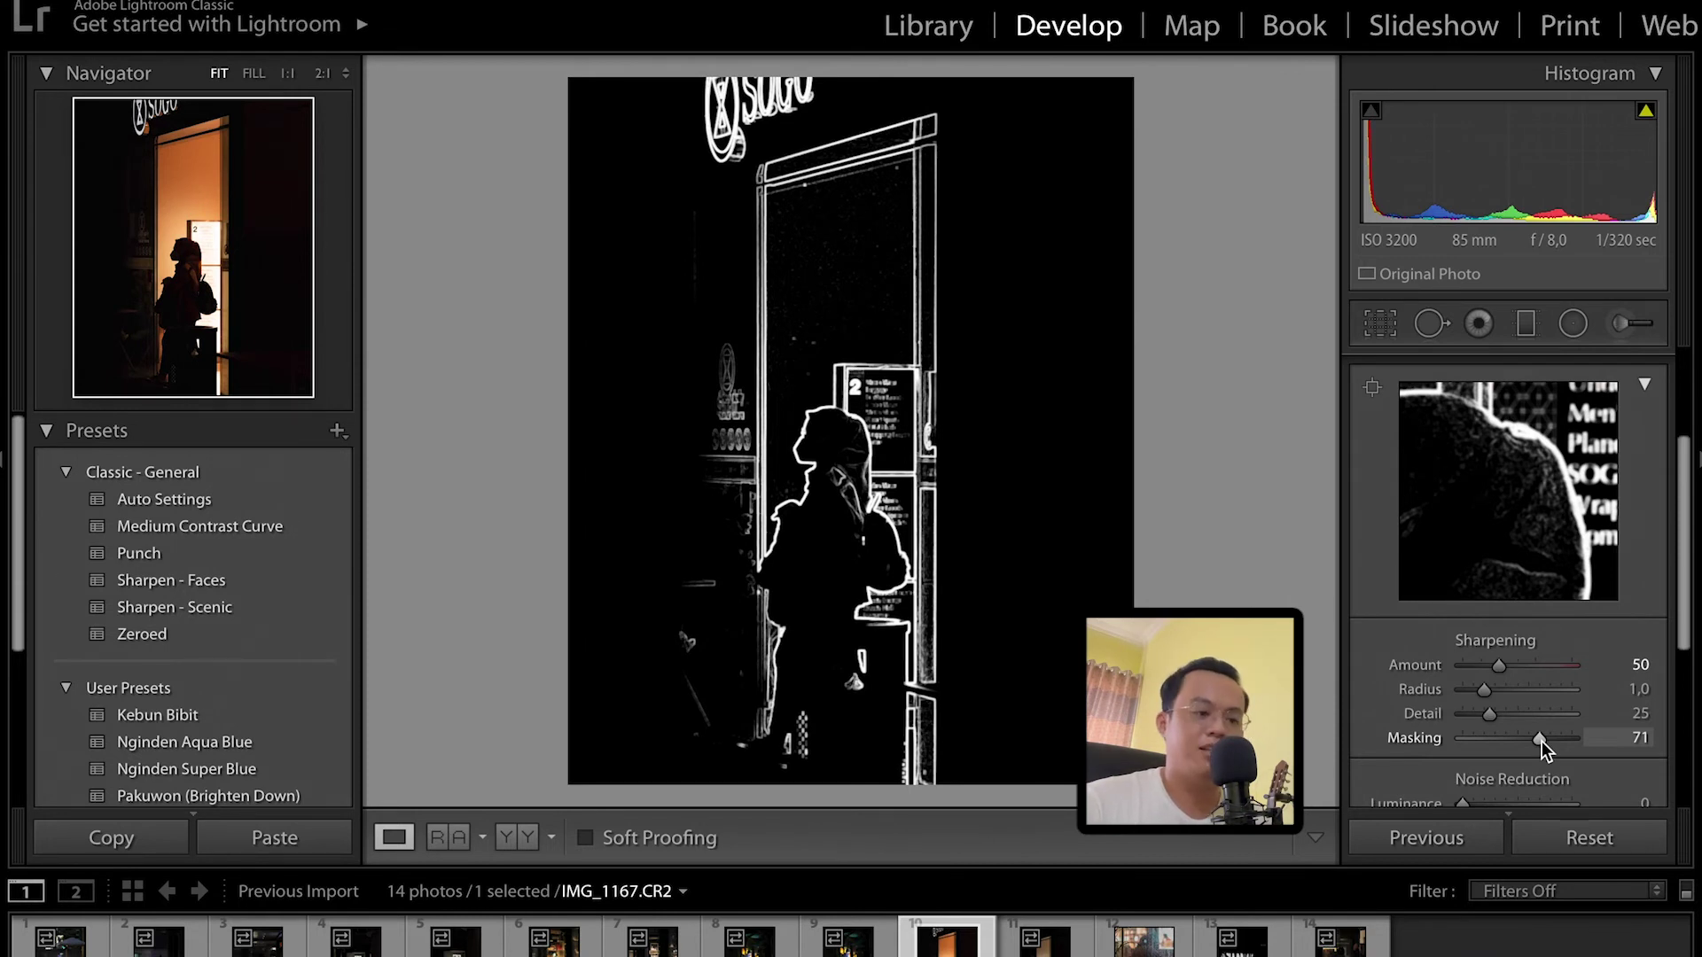
{"action": "left_click_drag", "start_coordinate": [1541, 741], "coordinate": [1396, 741]}
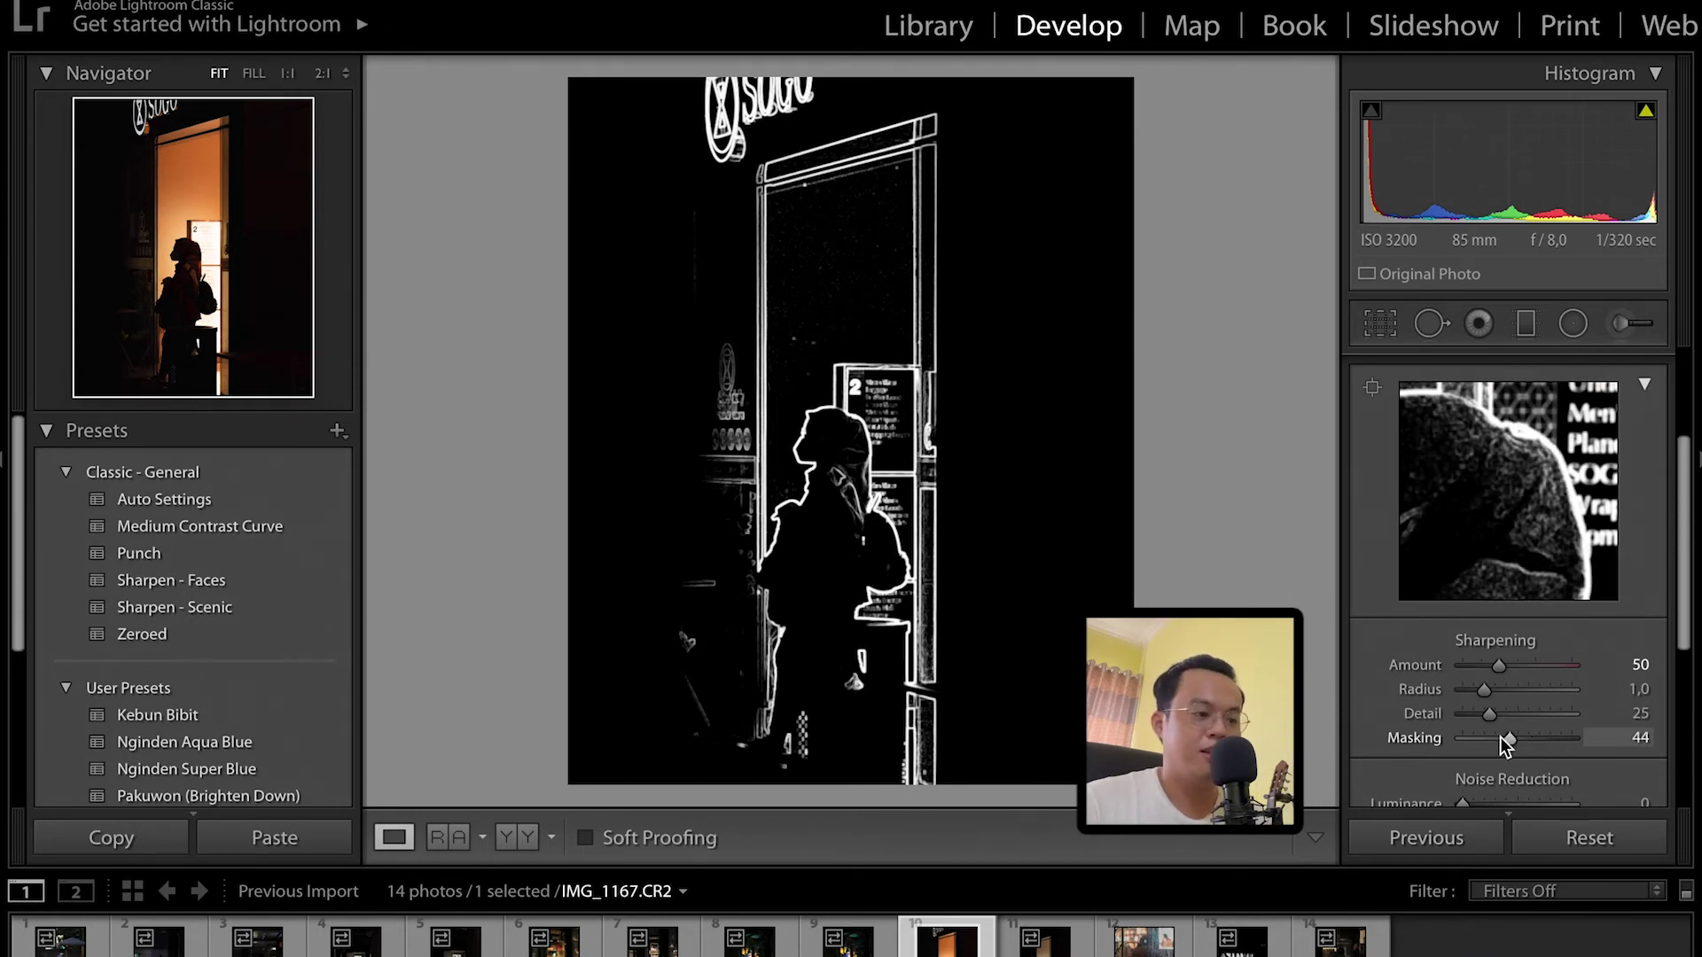
{"action": "left_click_drag", "start_coordinate": [1395, 741], "coordinate": [1695, 744]}
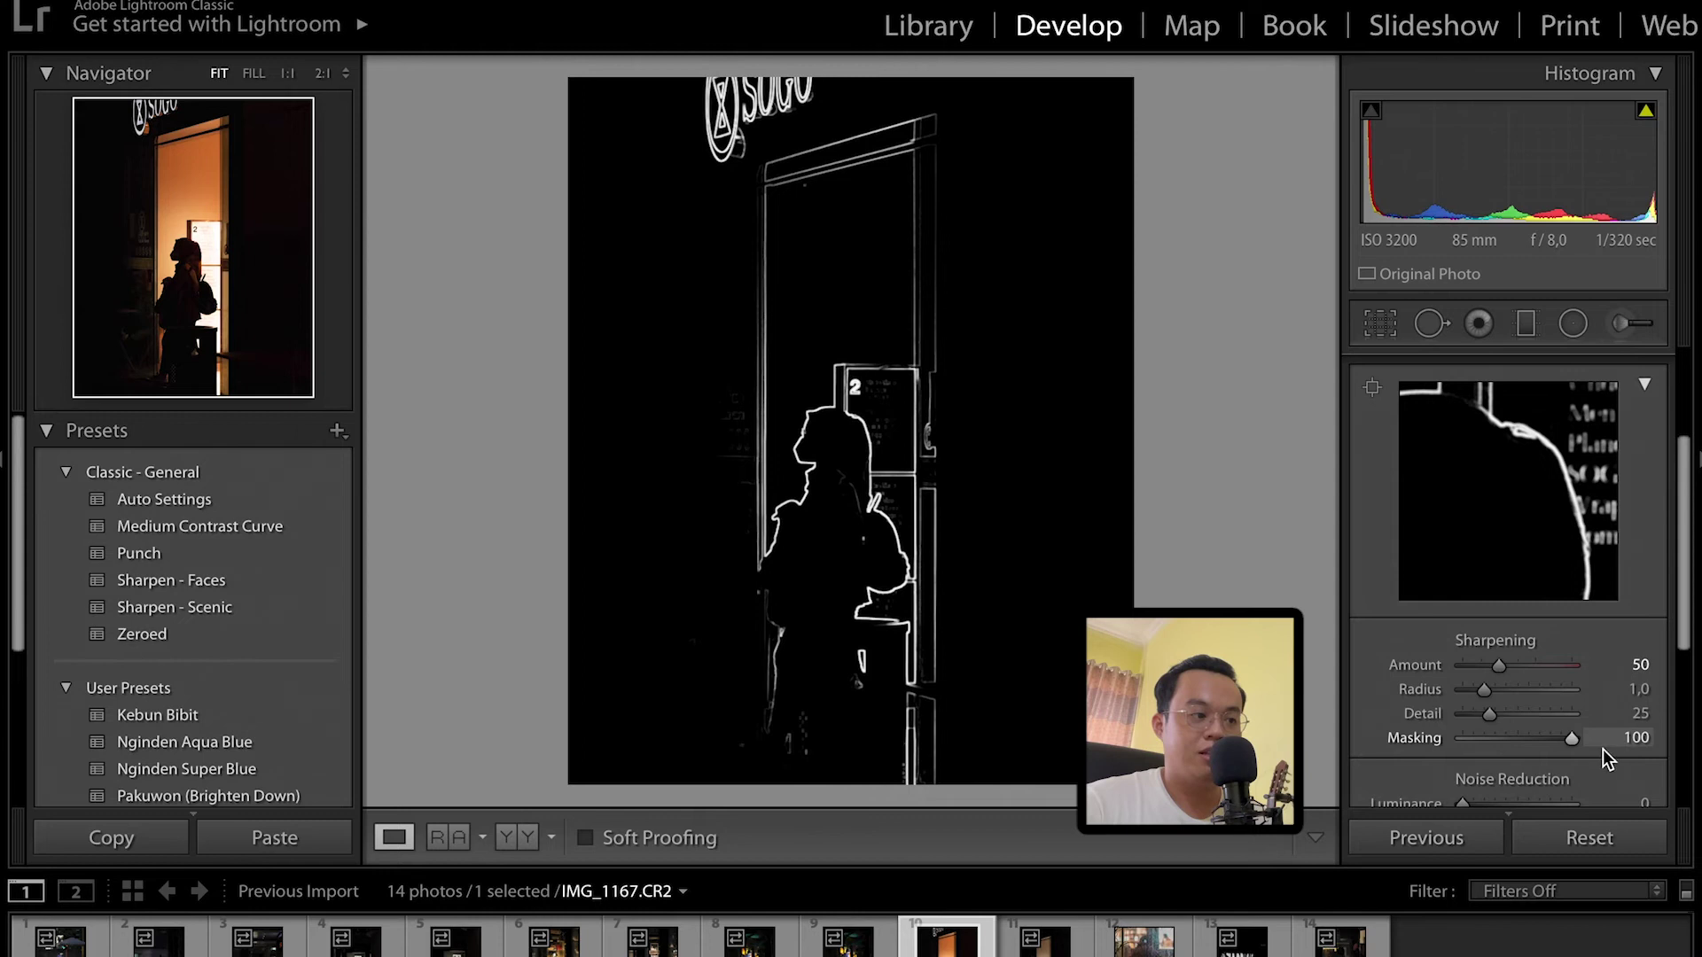
{"action": "left_click_drag", "start_coordinate": [1565, 749], "coordinate": [1546, 750]}
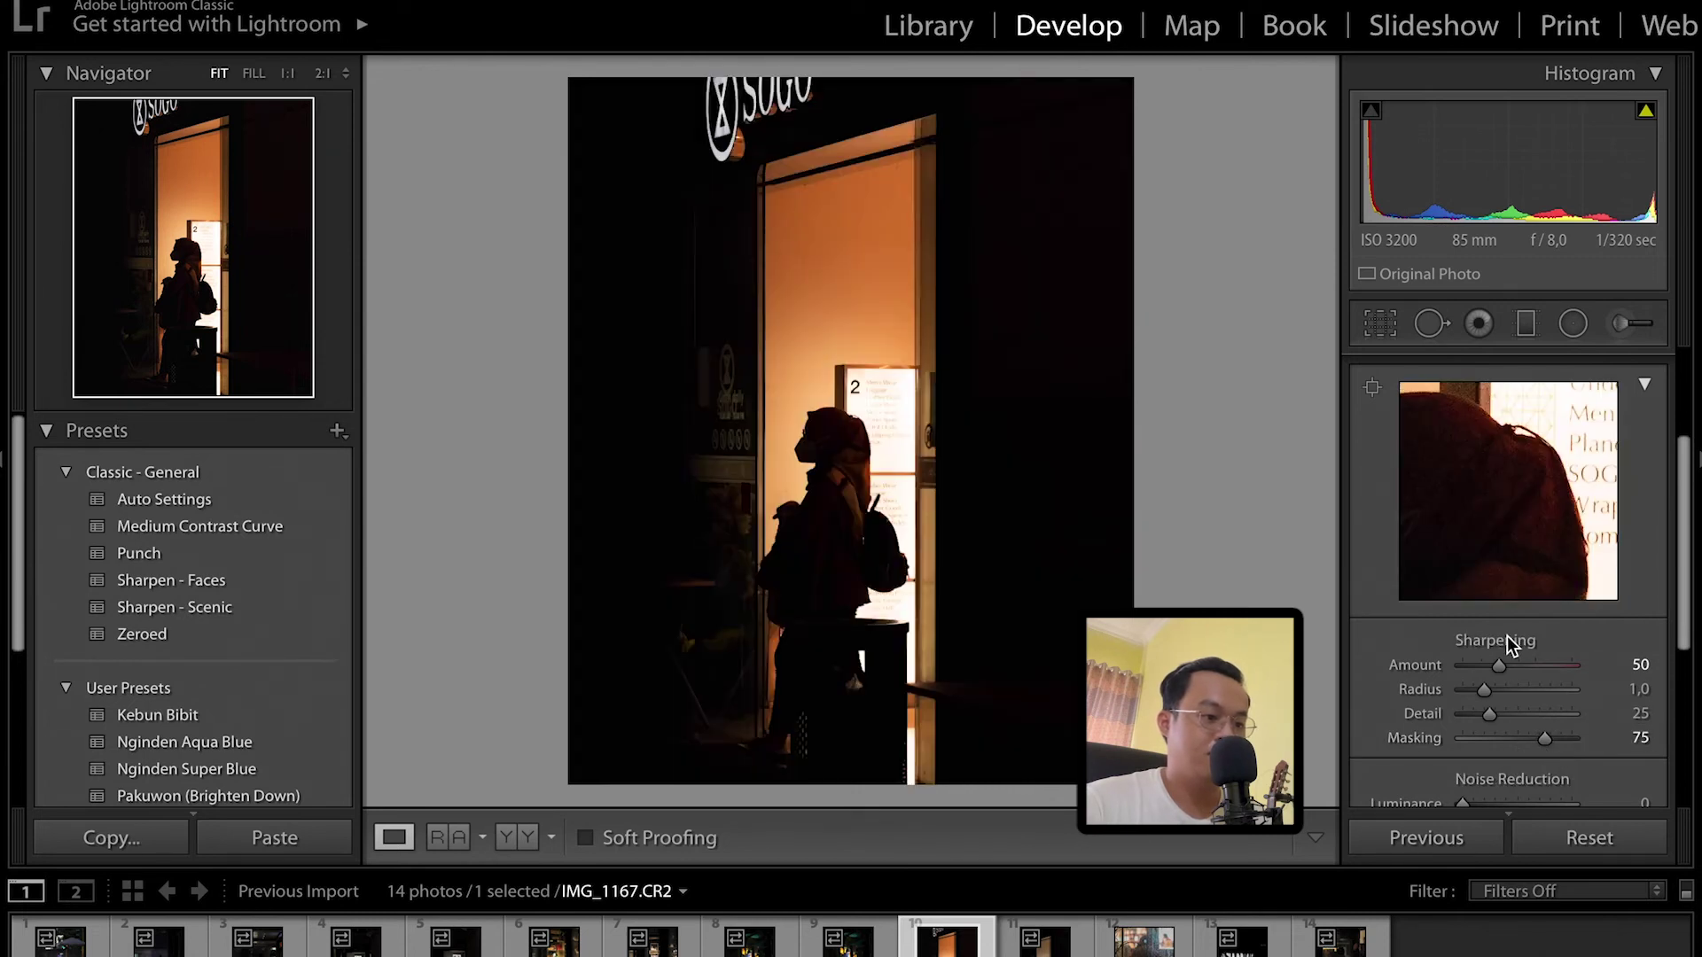
Collapse Detail and briefly review the Transform, Effects and Calibration panels.
{"action": "scroll", "coordinate": [1606, 677], "scroll_direction": "up", "scroll_amount": 1}
{"action": "scroll", "coordinate": [1606, 676], "scroll_direction": "up", "scroll_amount": 2}
{"action": "left_click", "coordinate": [1671, 410]}
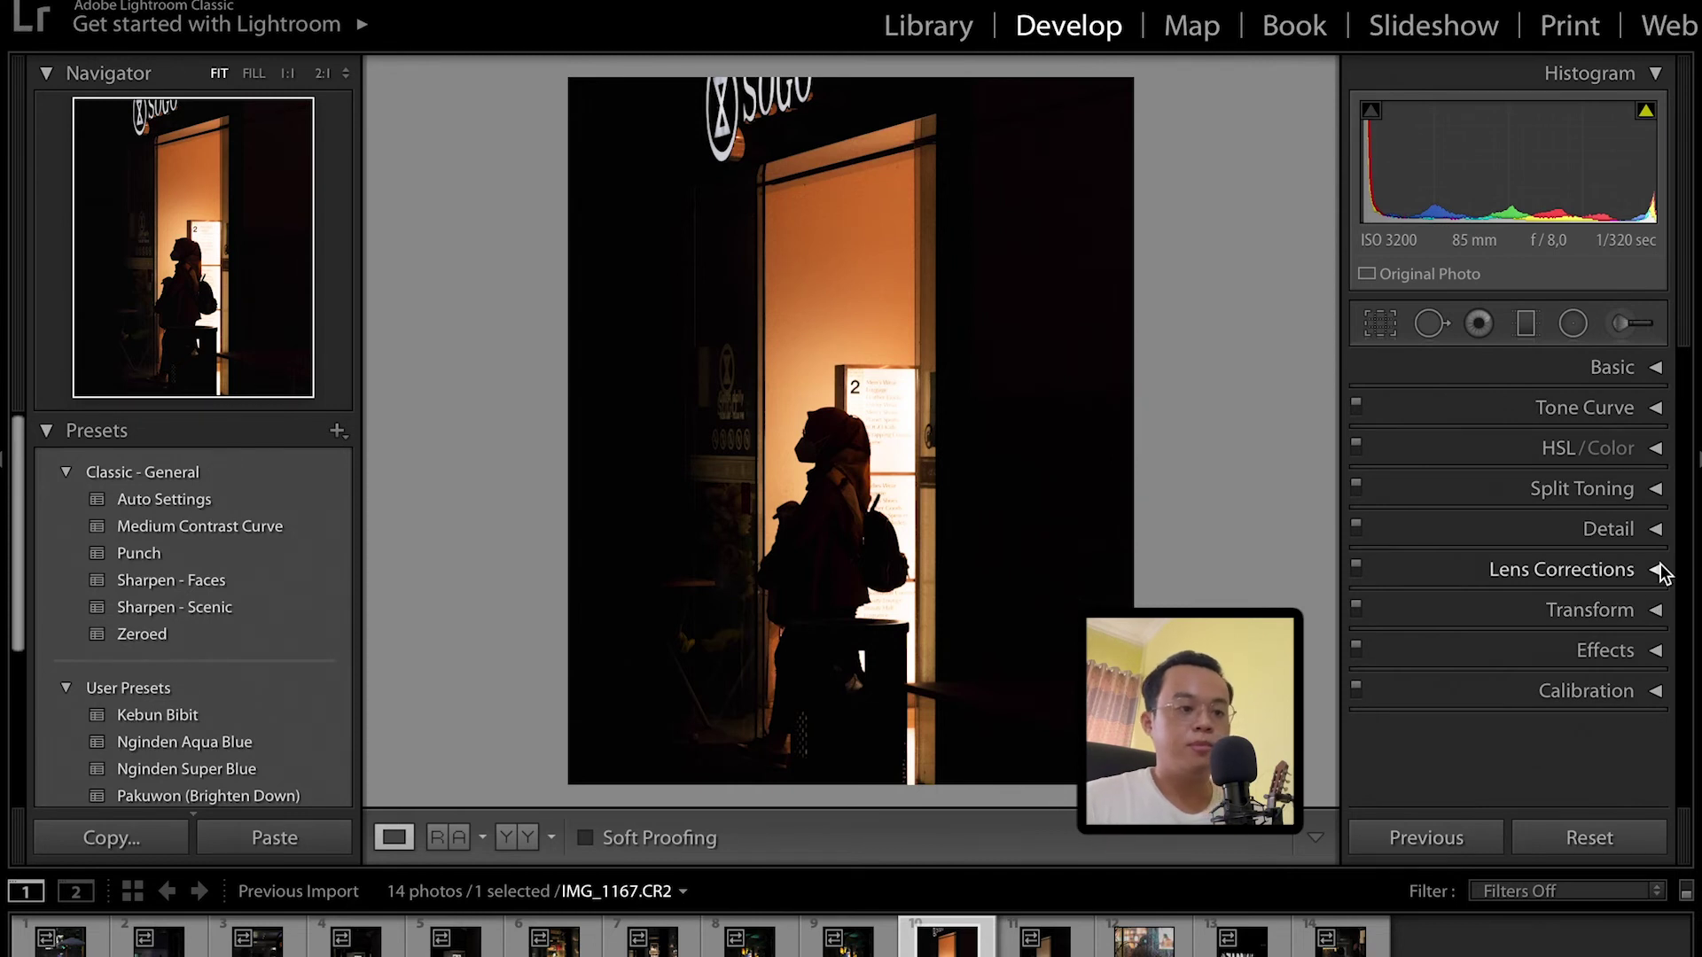
{"action": "left_click", "coordinate": [1654, 612]}
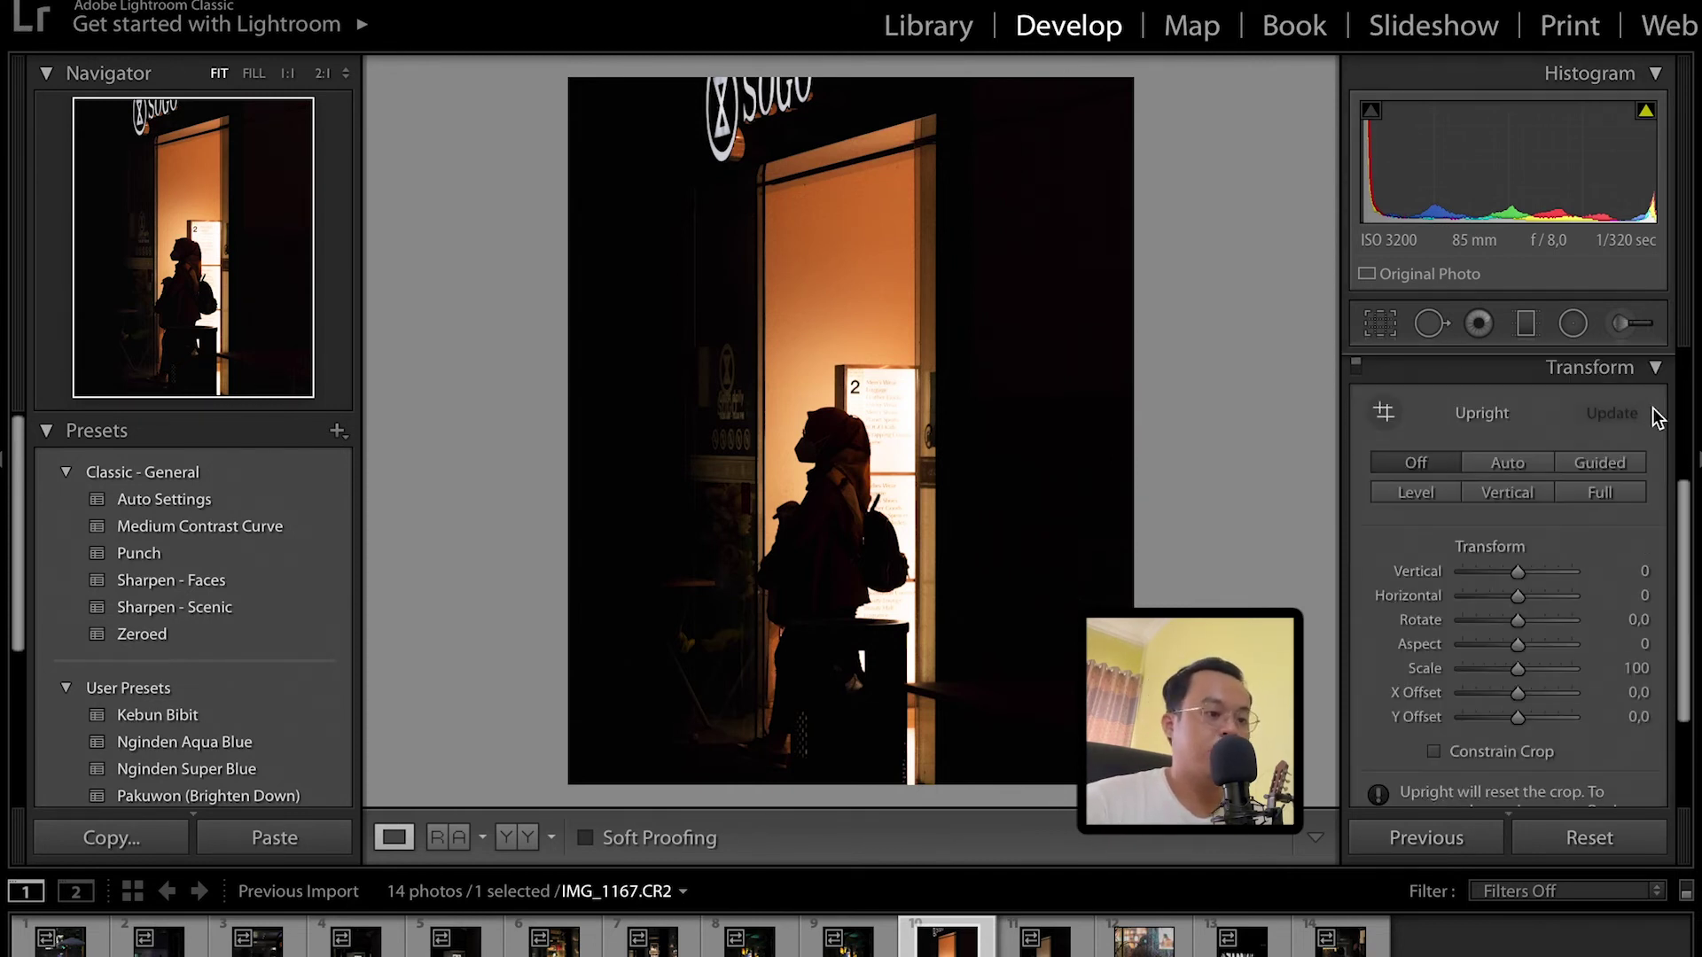
{"action": "left_click", "coordinate": [1656, 369]}
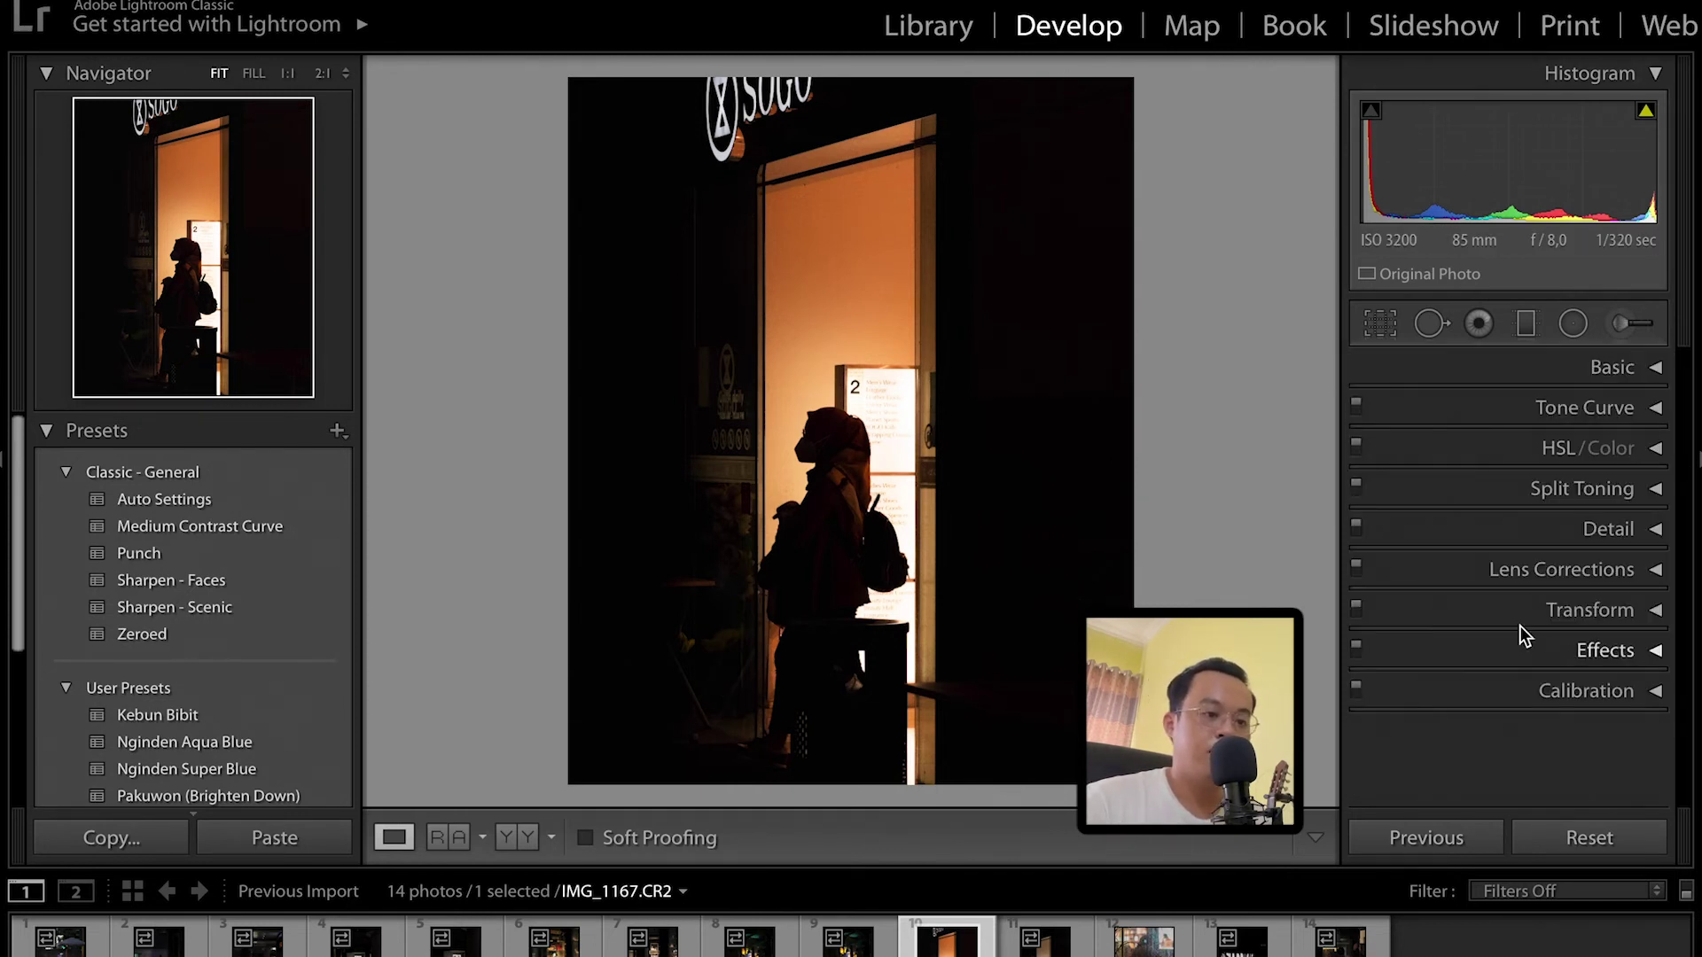
{"action": "left_click", "coordinate": [1652, 650]}
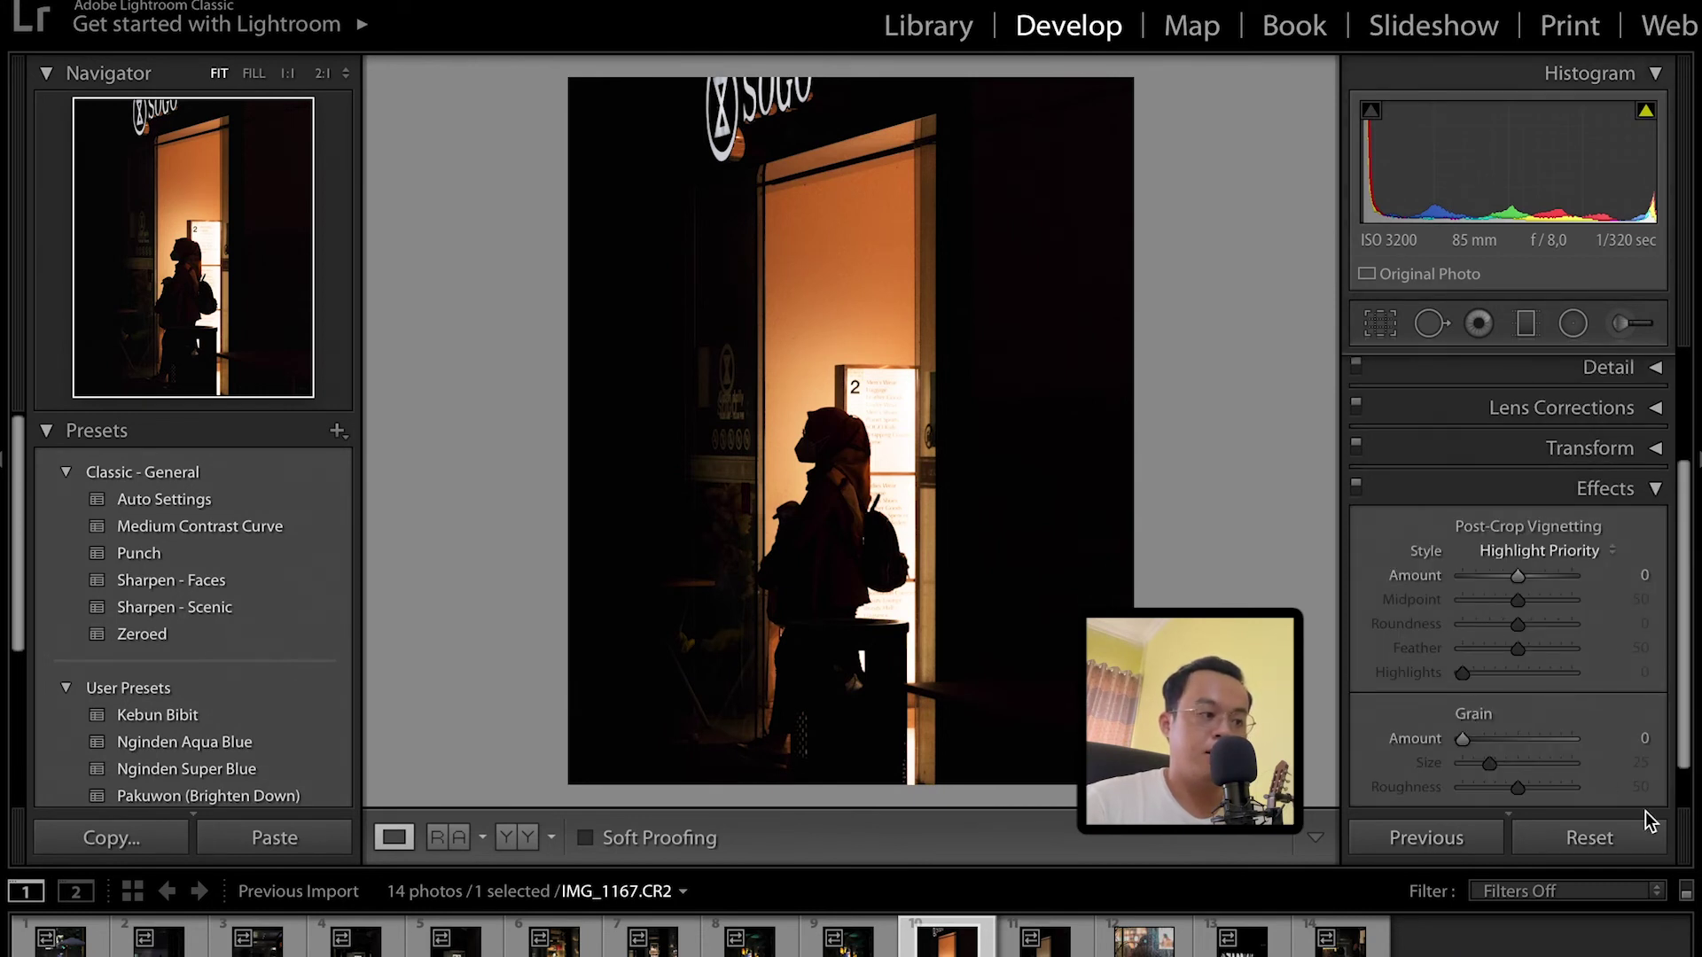
{"action": "left_click", "coordinate": [1655, 488]}
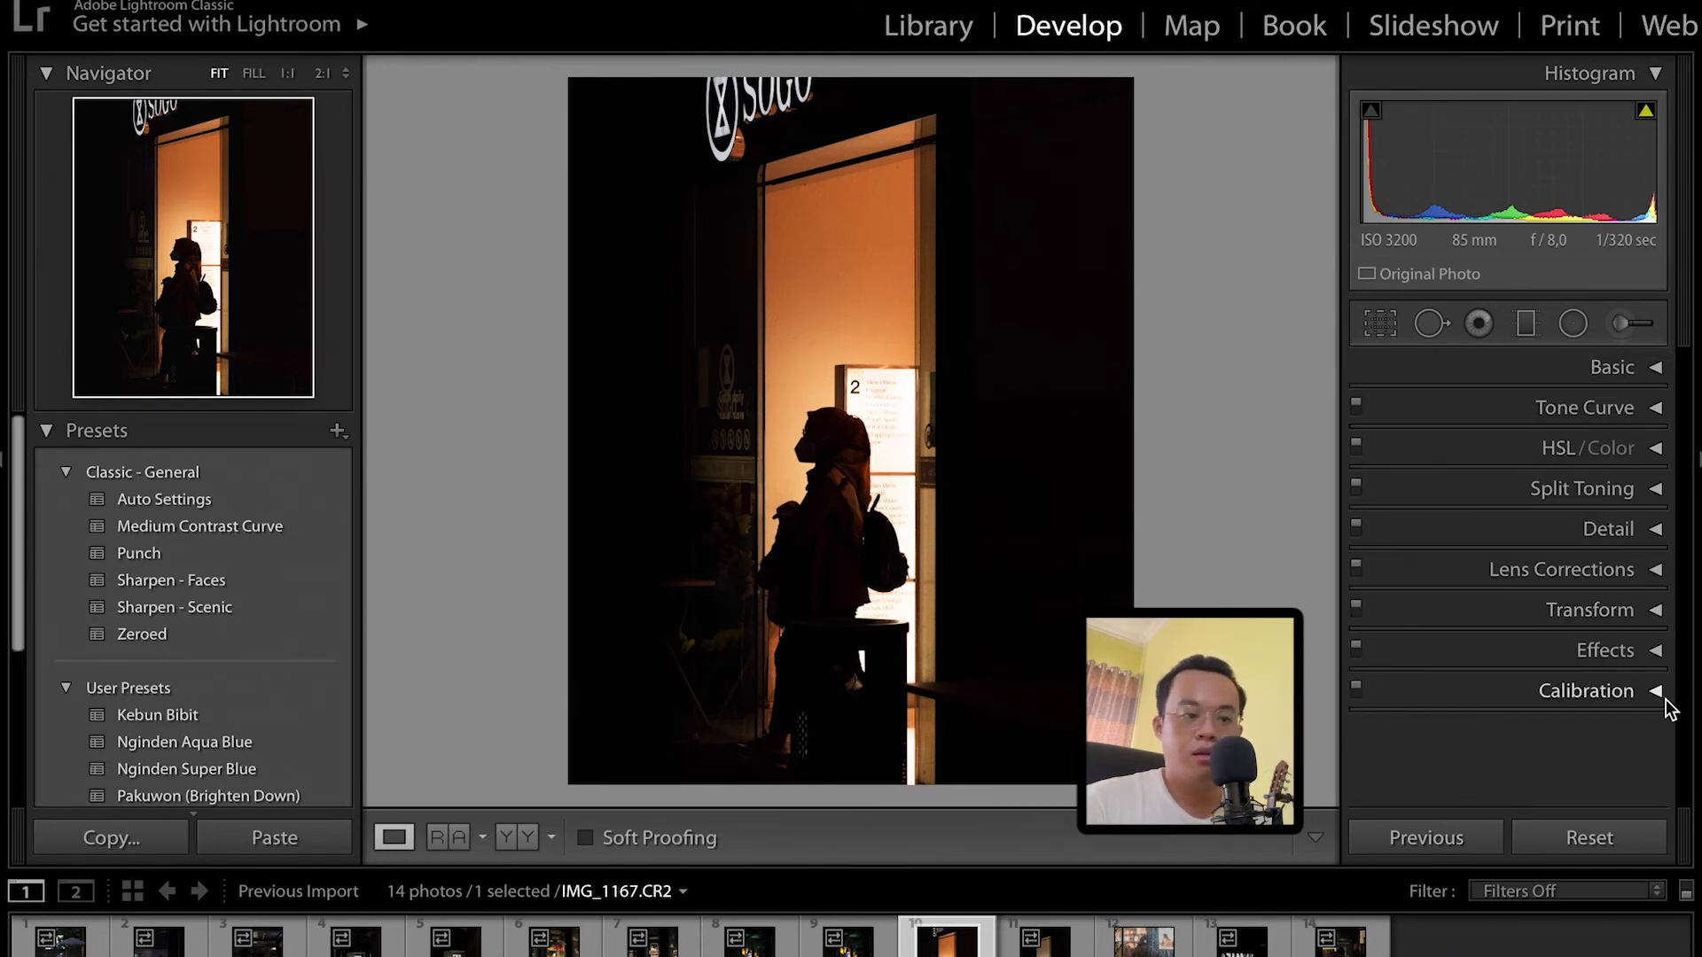
{"action": "left_click", "coordinate": [1664, 697]}
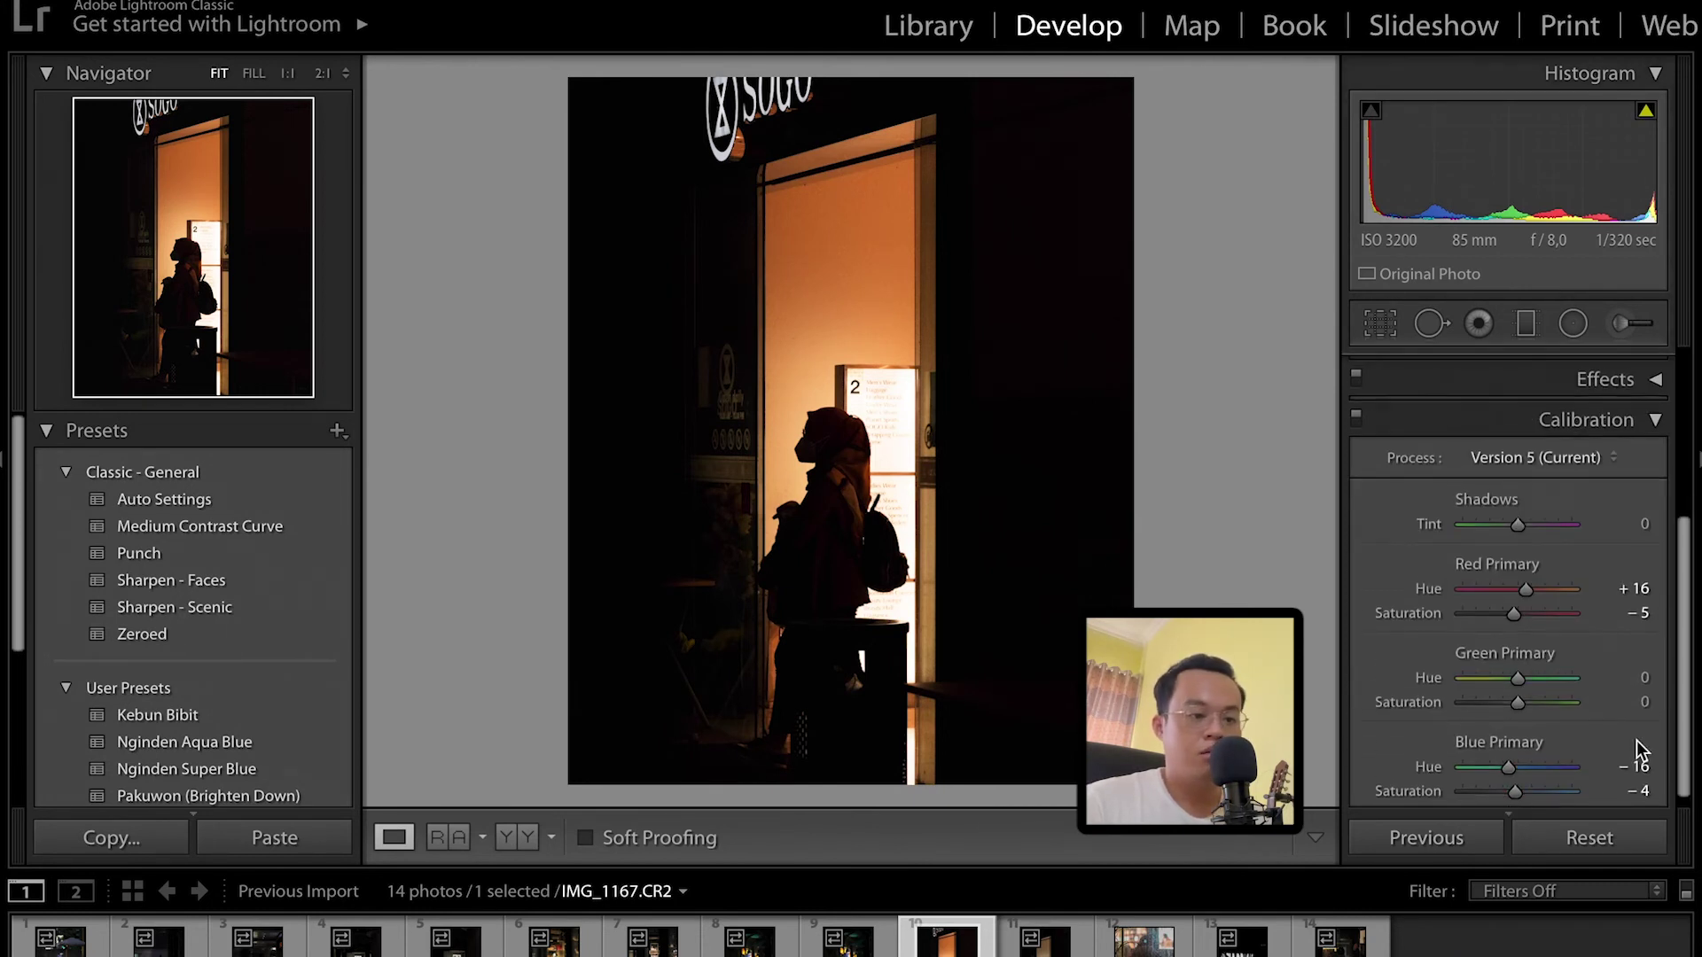
{"action": "left_click", "coordinate": [1655, 416]}
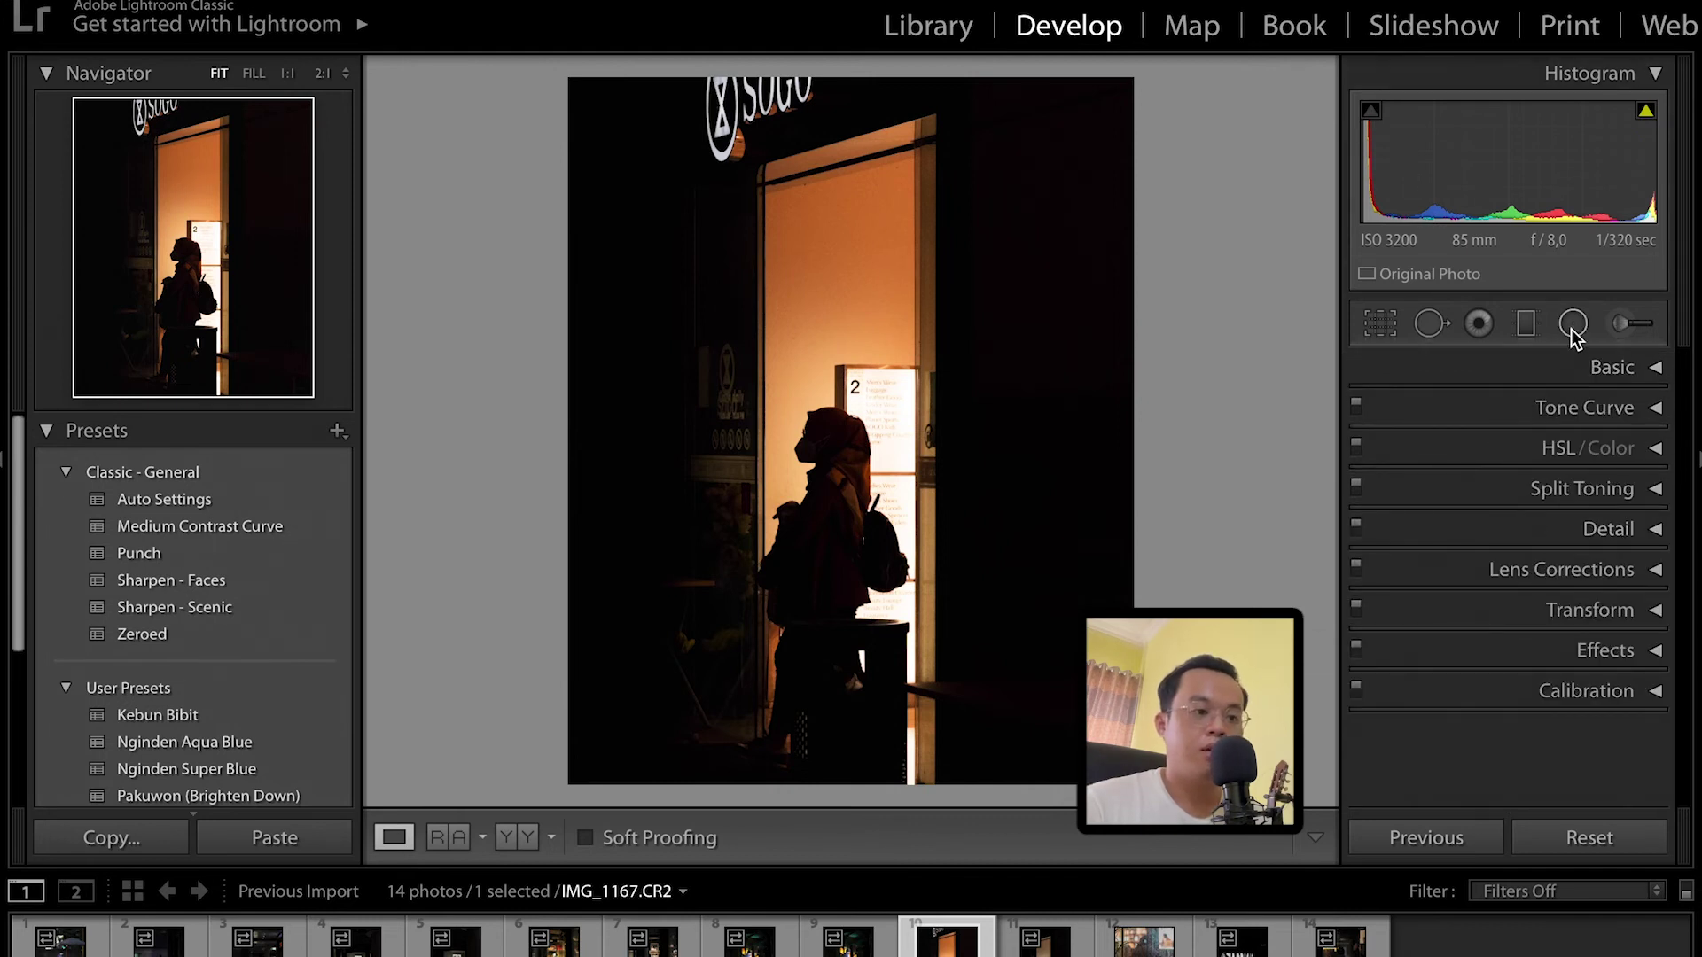
{"action": "left_click", "coordinate": [1654, 407]}
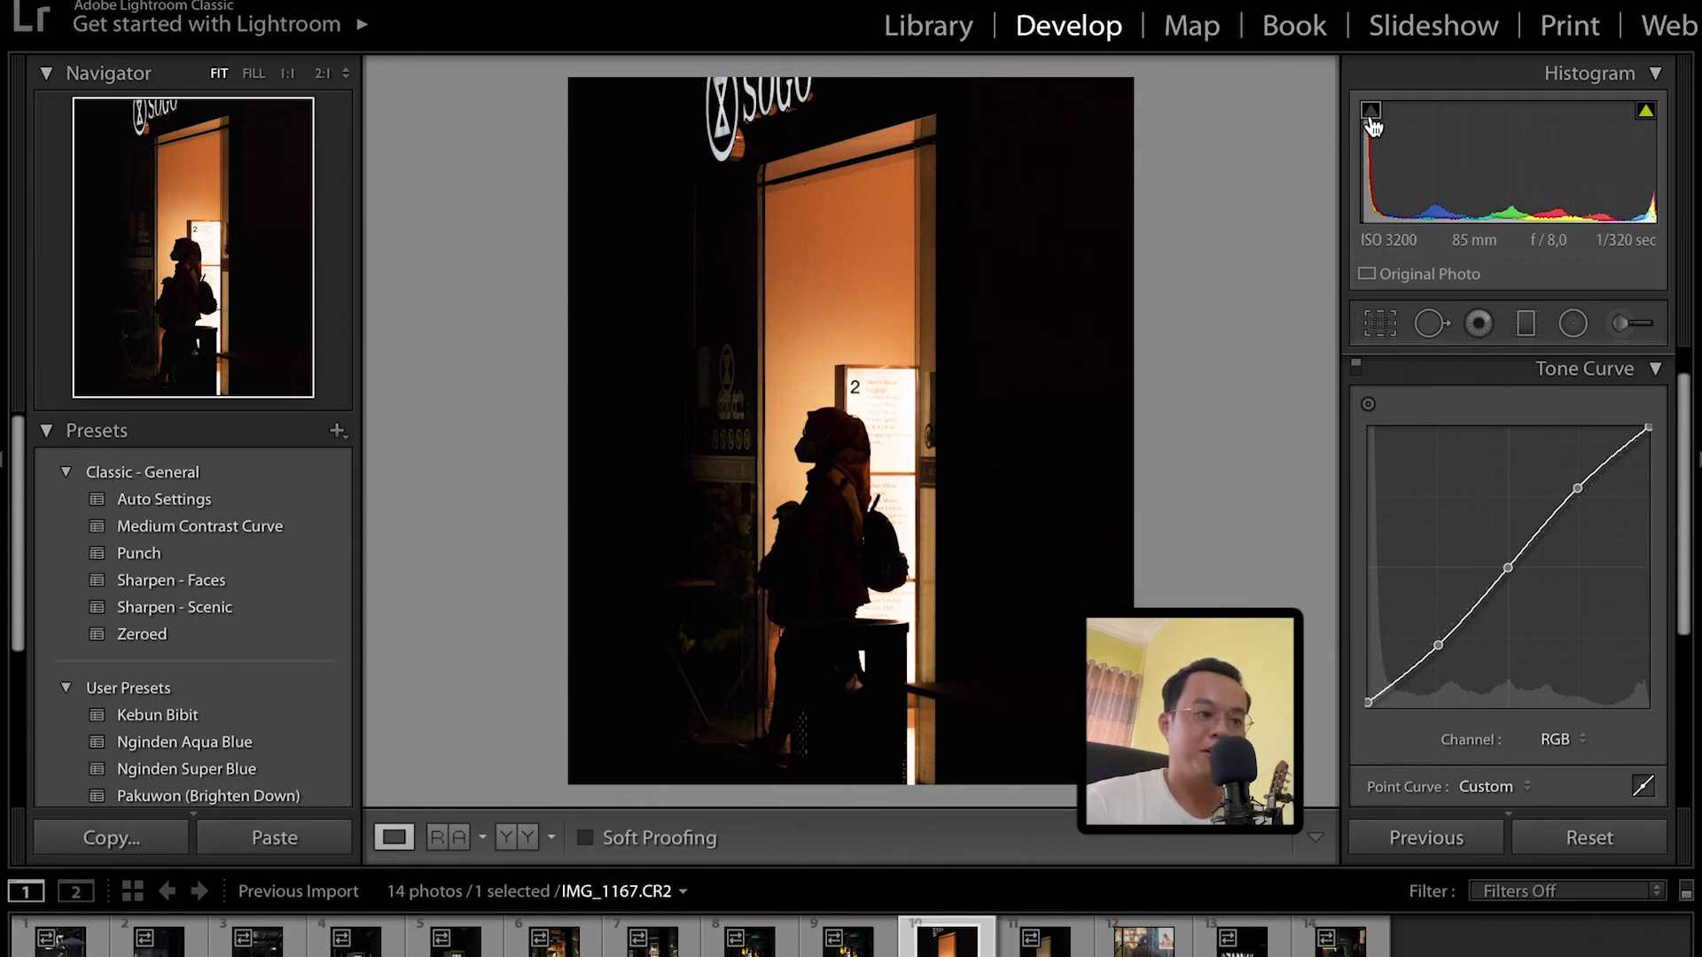
Pull the tone curve's top-right point down to about 99.6% to stop highlight clipping.
{"action": "key", "text": "alt"}
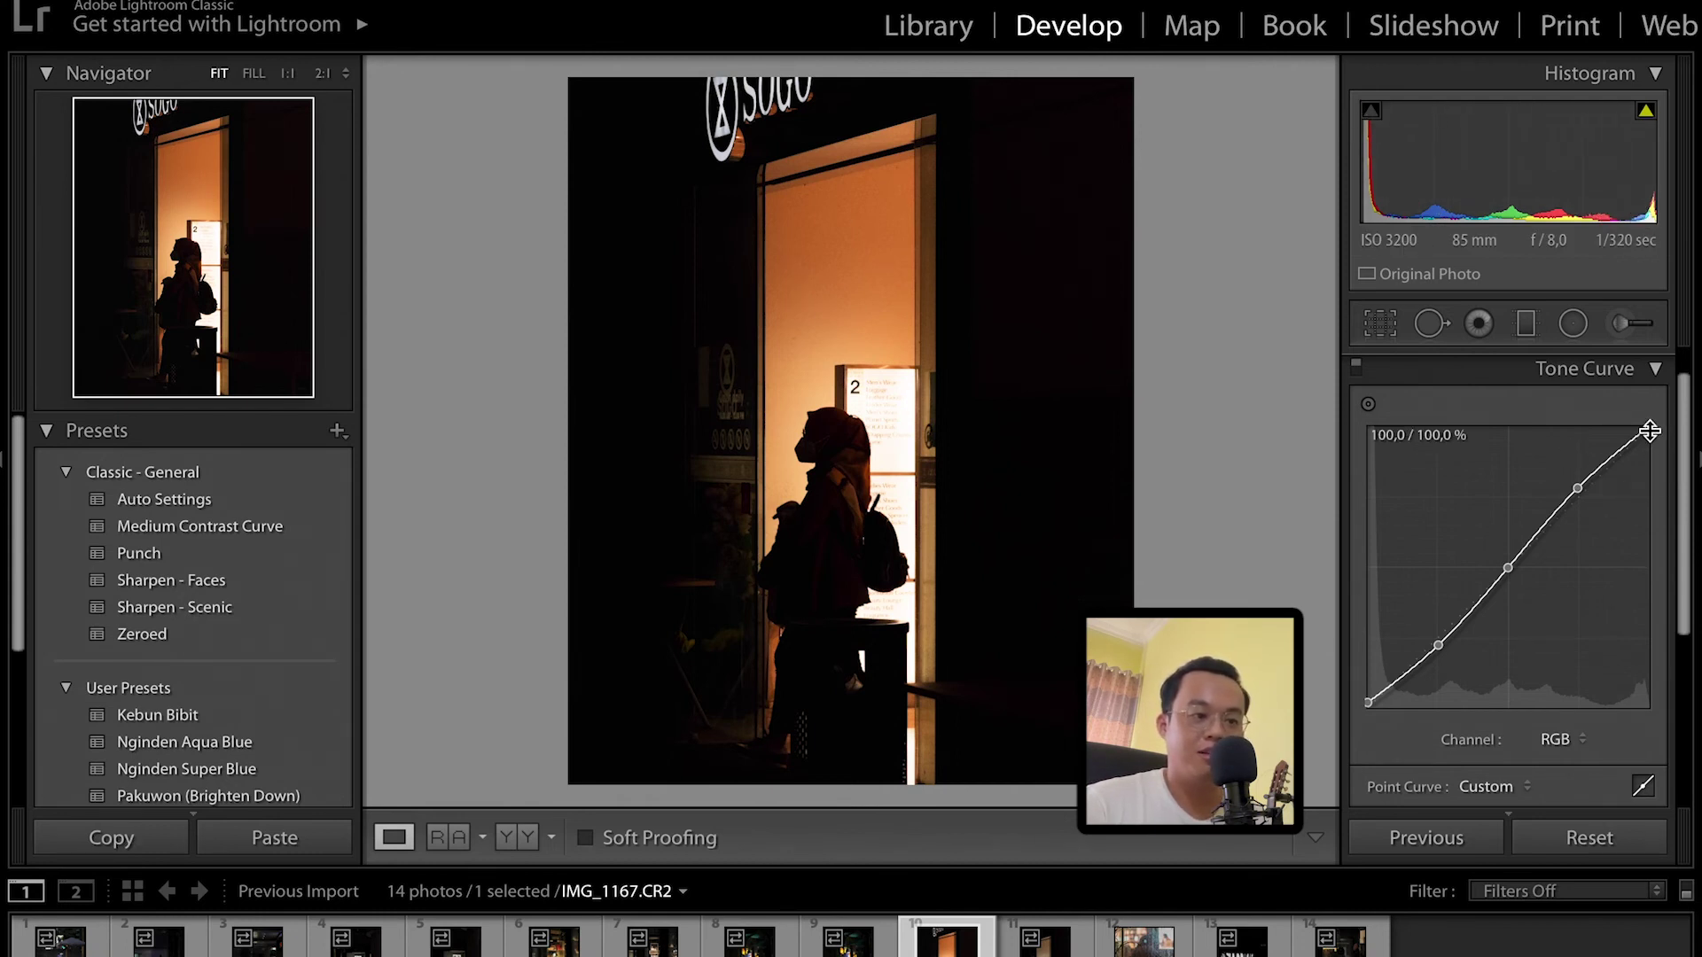
{"action": "left_click_drag", "start_coordinate": [1650, 431], "coordinate": [1653, 435]}
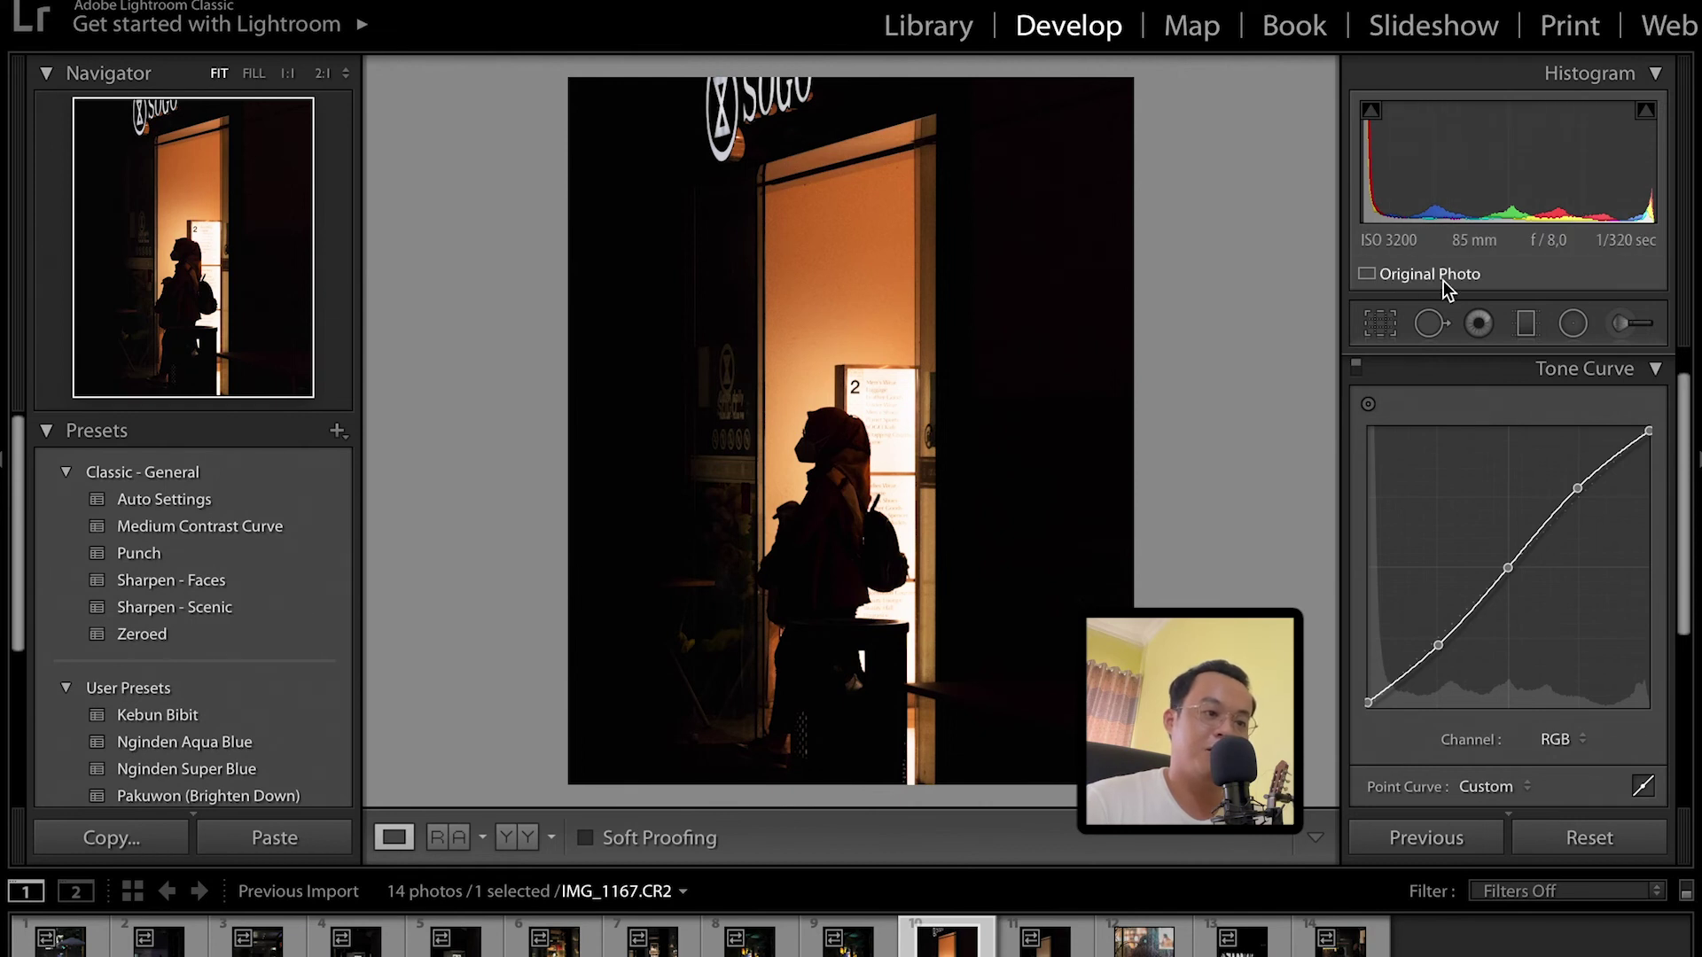
{"action": "left_click", "coordinate": [1654, 369]}
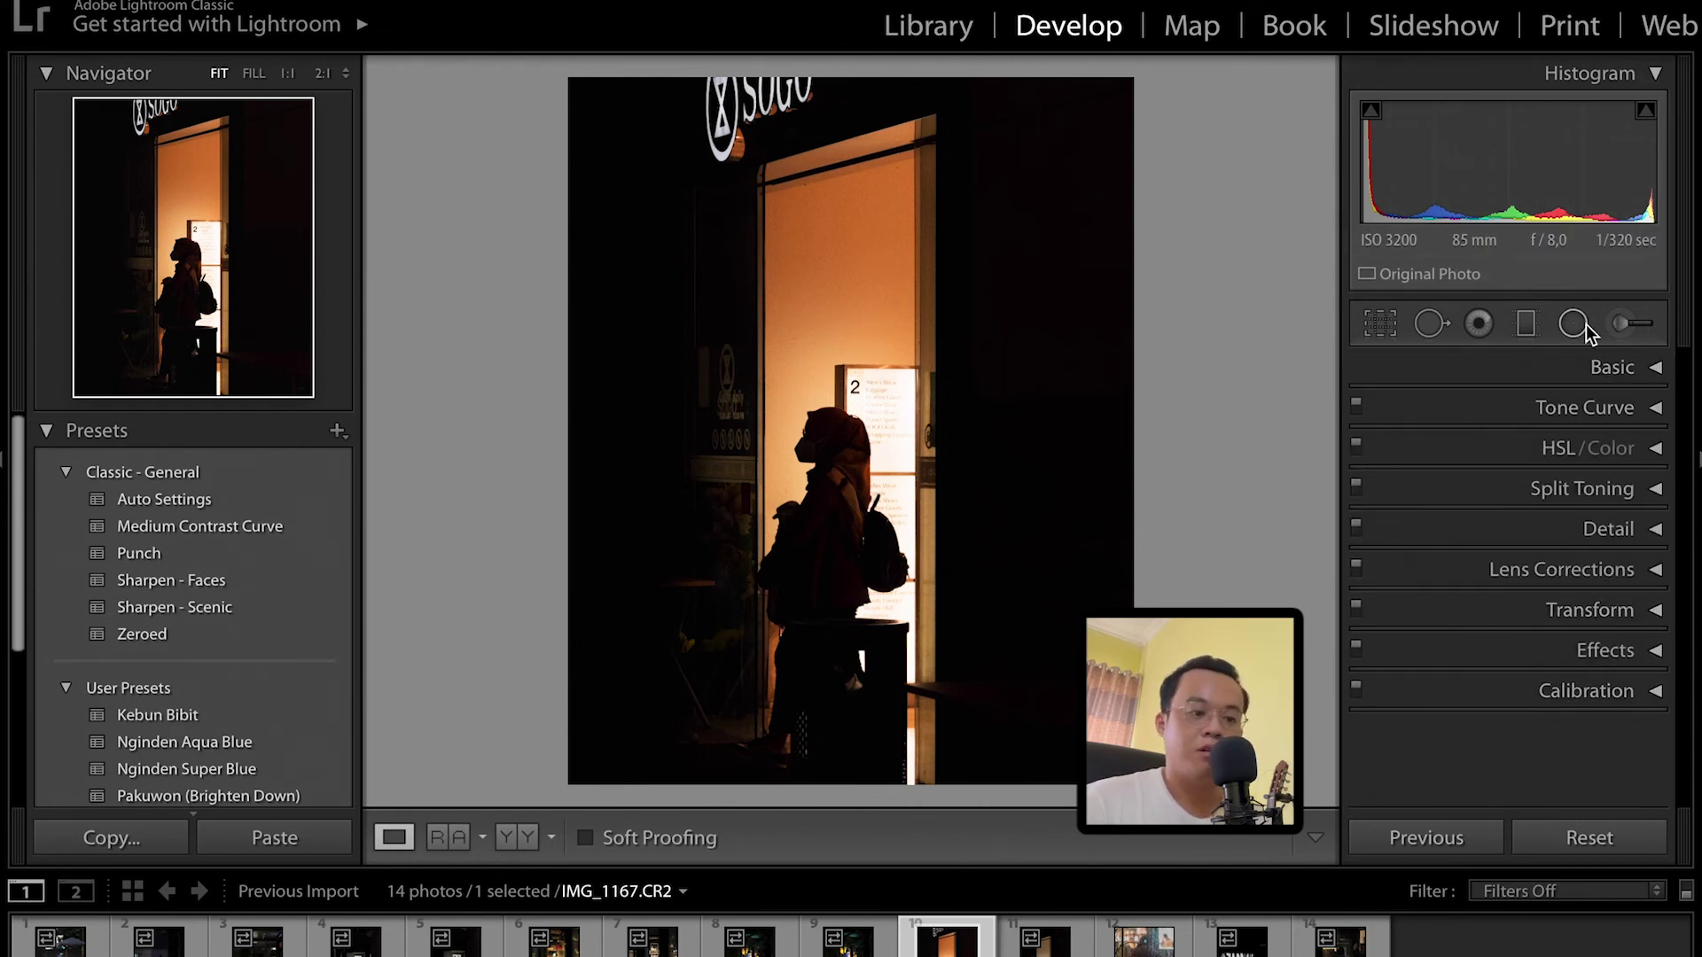
Draw a narrow radial filter ellipse fitted over the woman in the lit doorway.
{"action": "key", "text": "shift+m"}
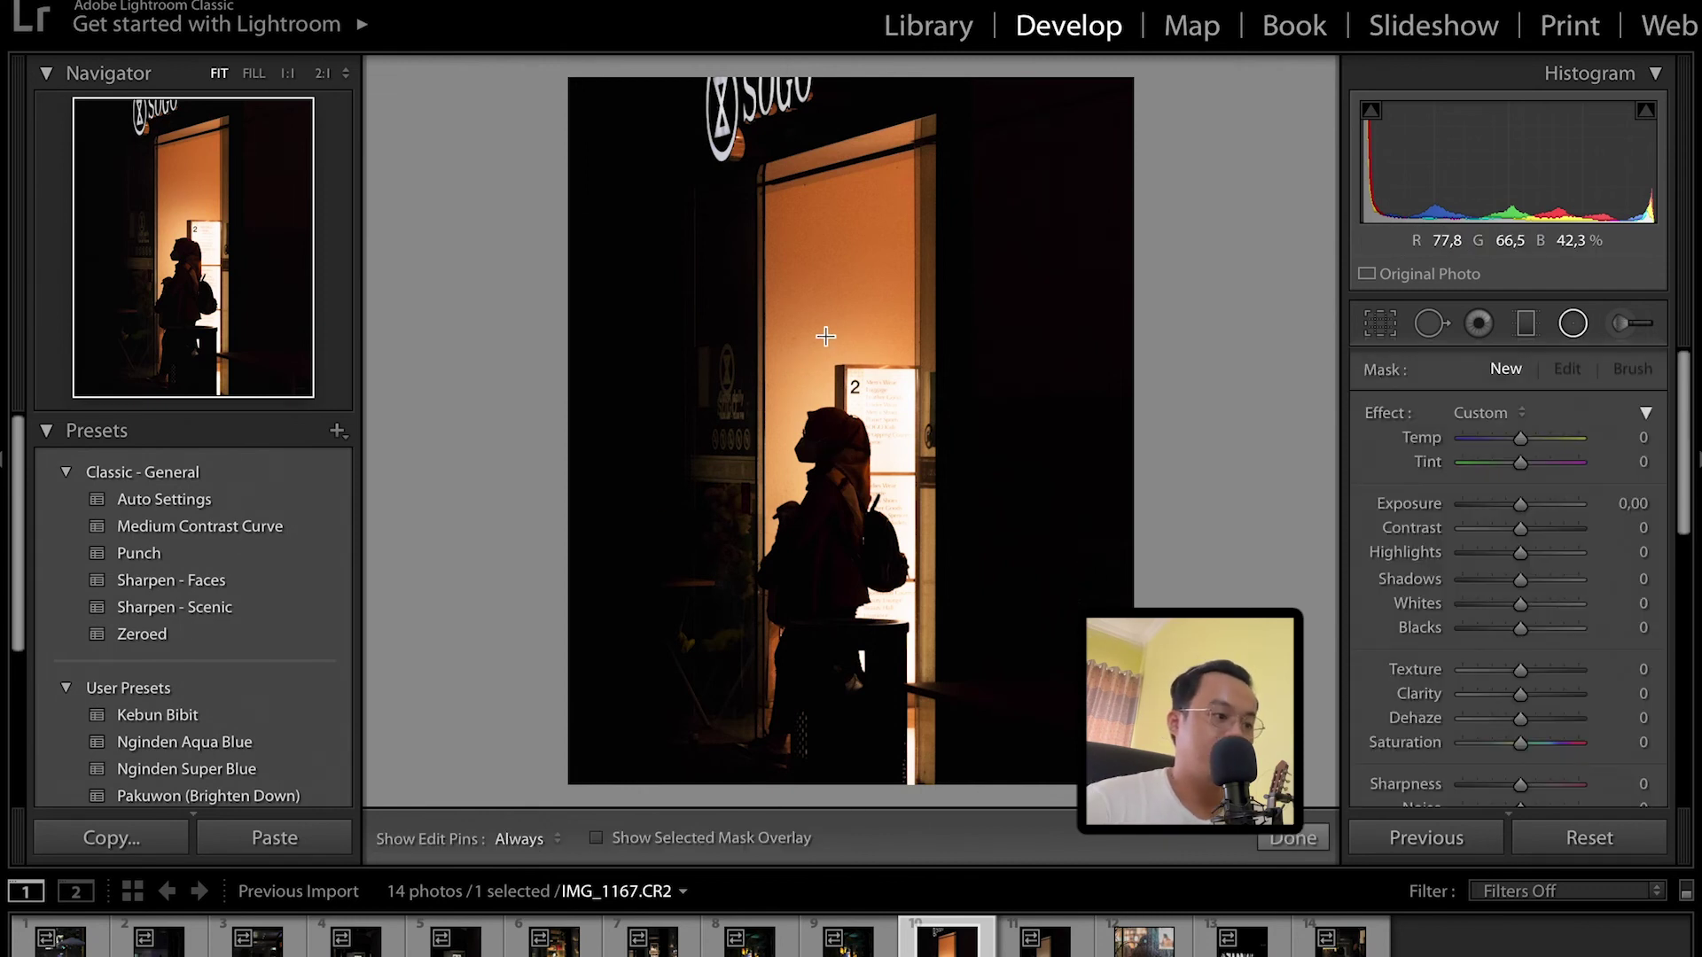
{"action": "left_click_drag", "start_coordinate": [794, 368], "coordinate": [930, 627]}
{"action": "left_click_drag", "start_coordinate": [794, 349], "coordinate": [844, 432]}
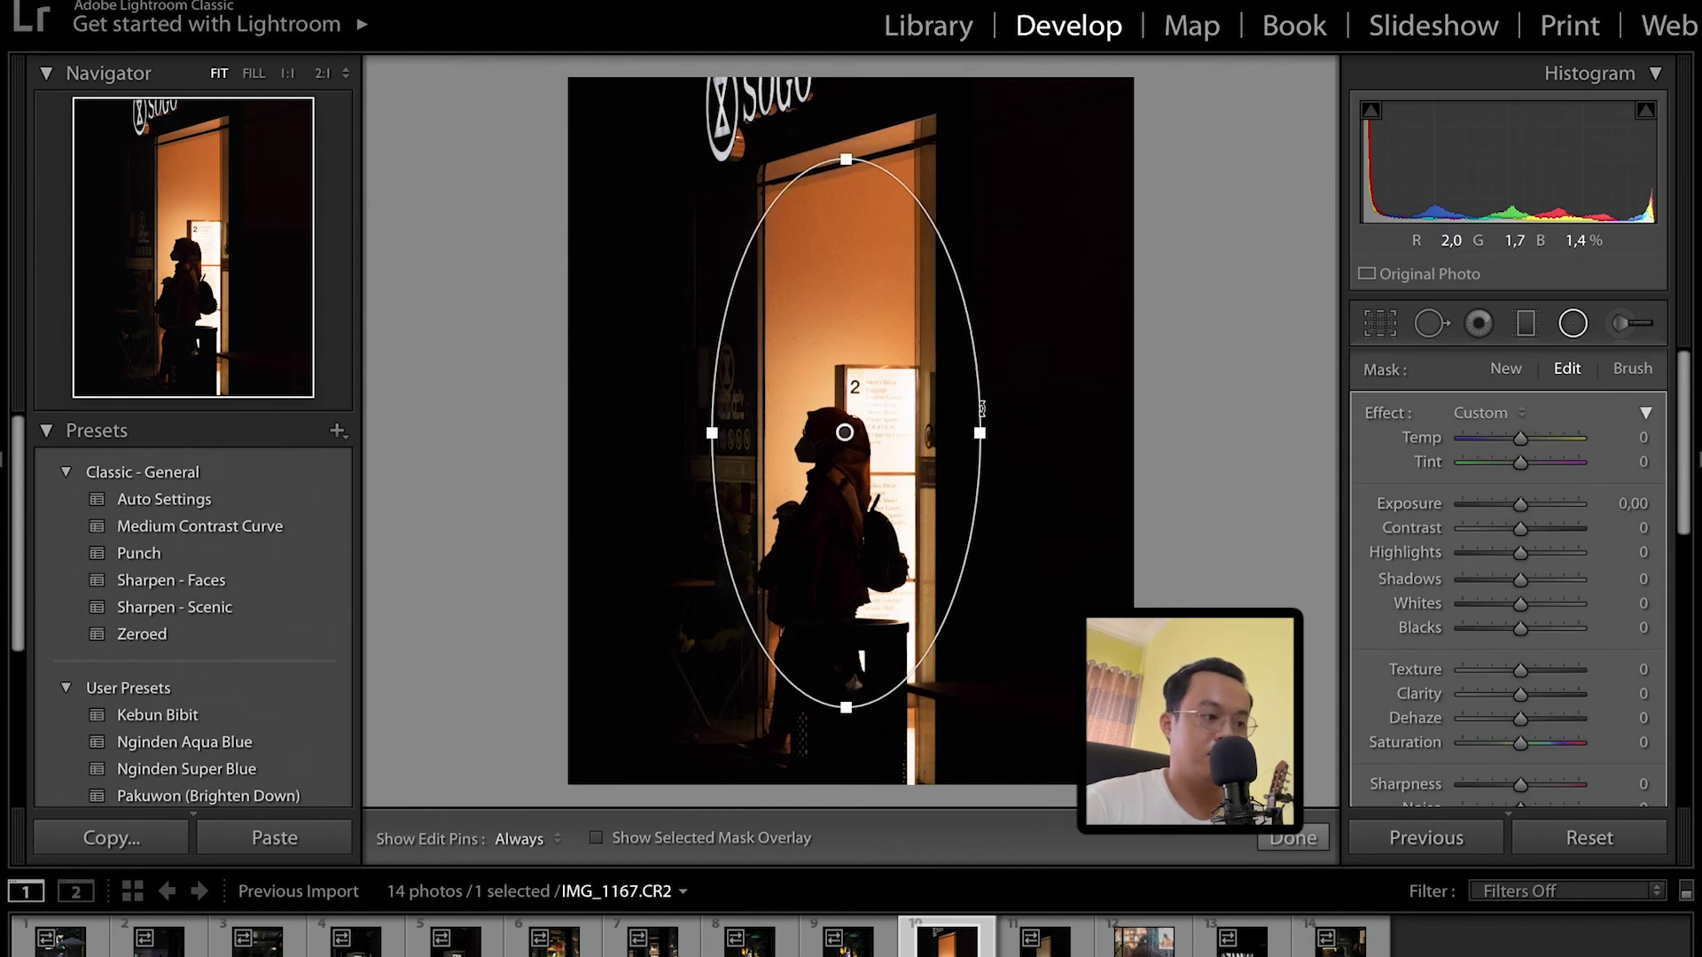
{"action": "left_click_drag", "start_coordinate": [980, 433], "coordinate": [928, 433]}
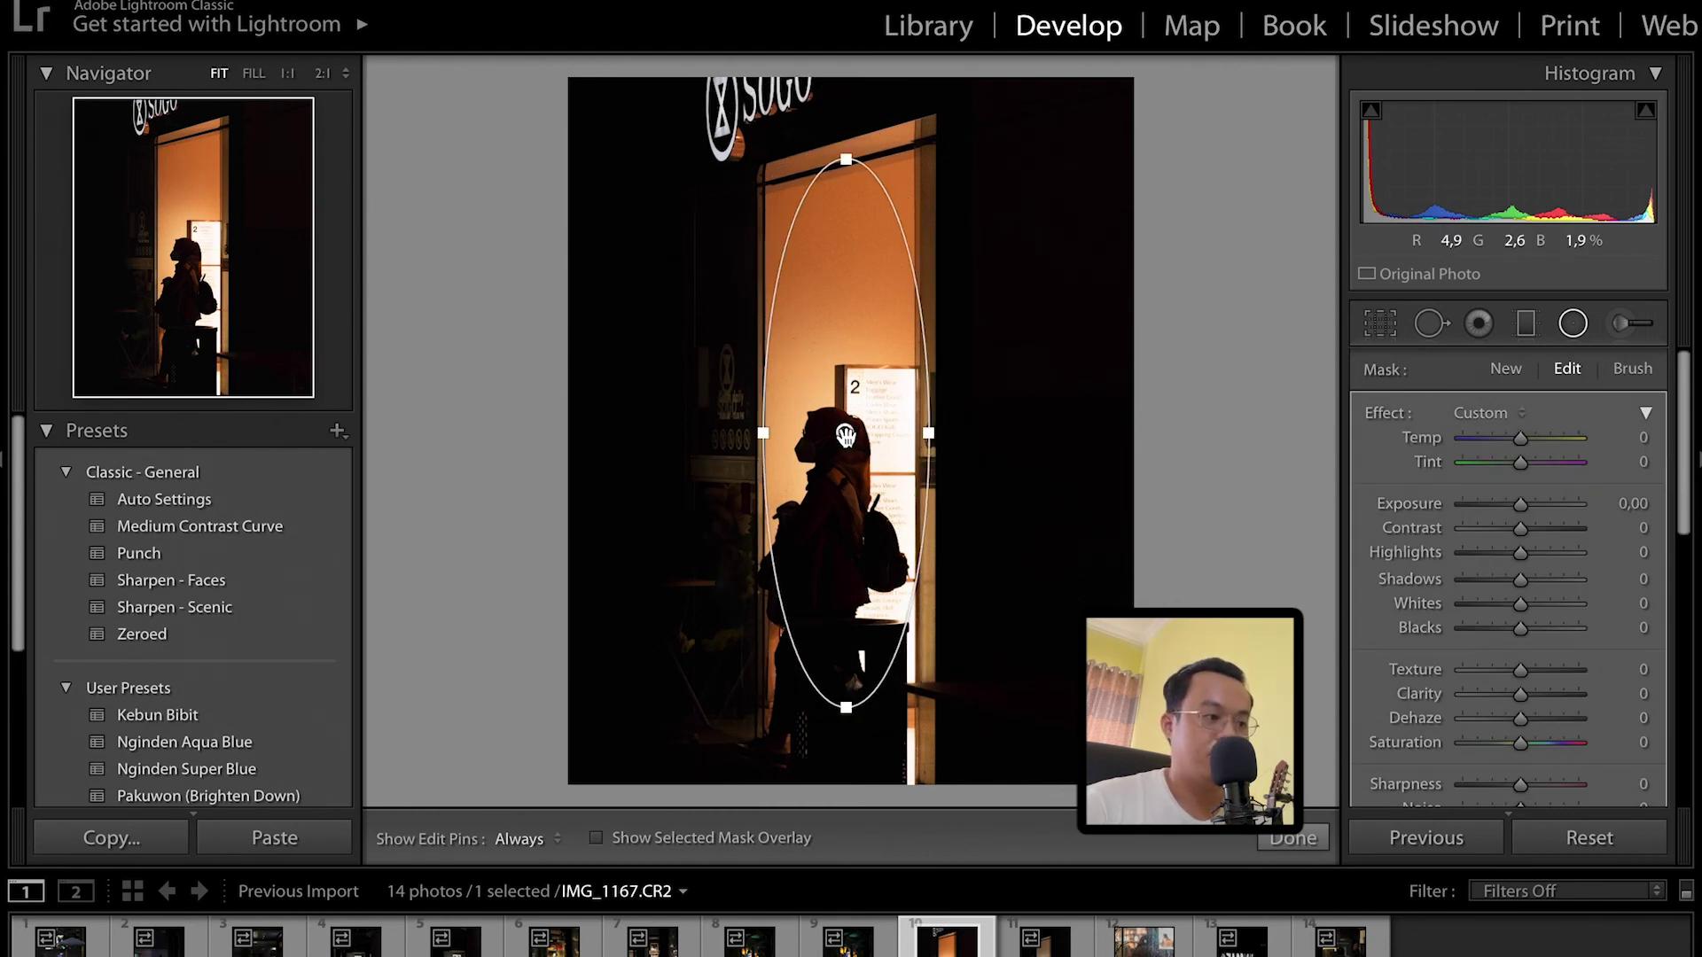
{"action": "scroll", "coordinate": [1434, 536], "scroll_direction": "down", "scroll_amount": 5}
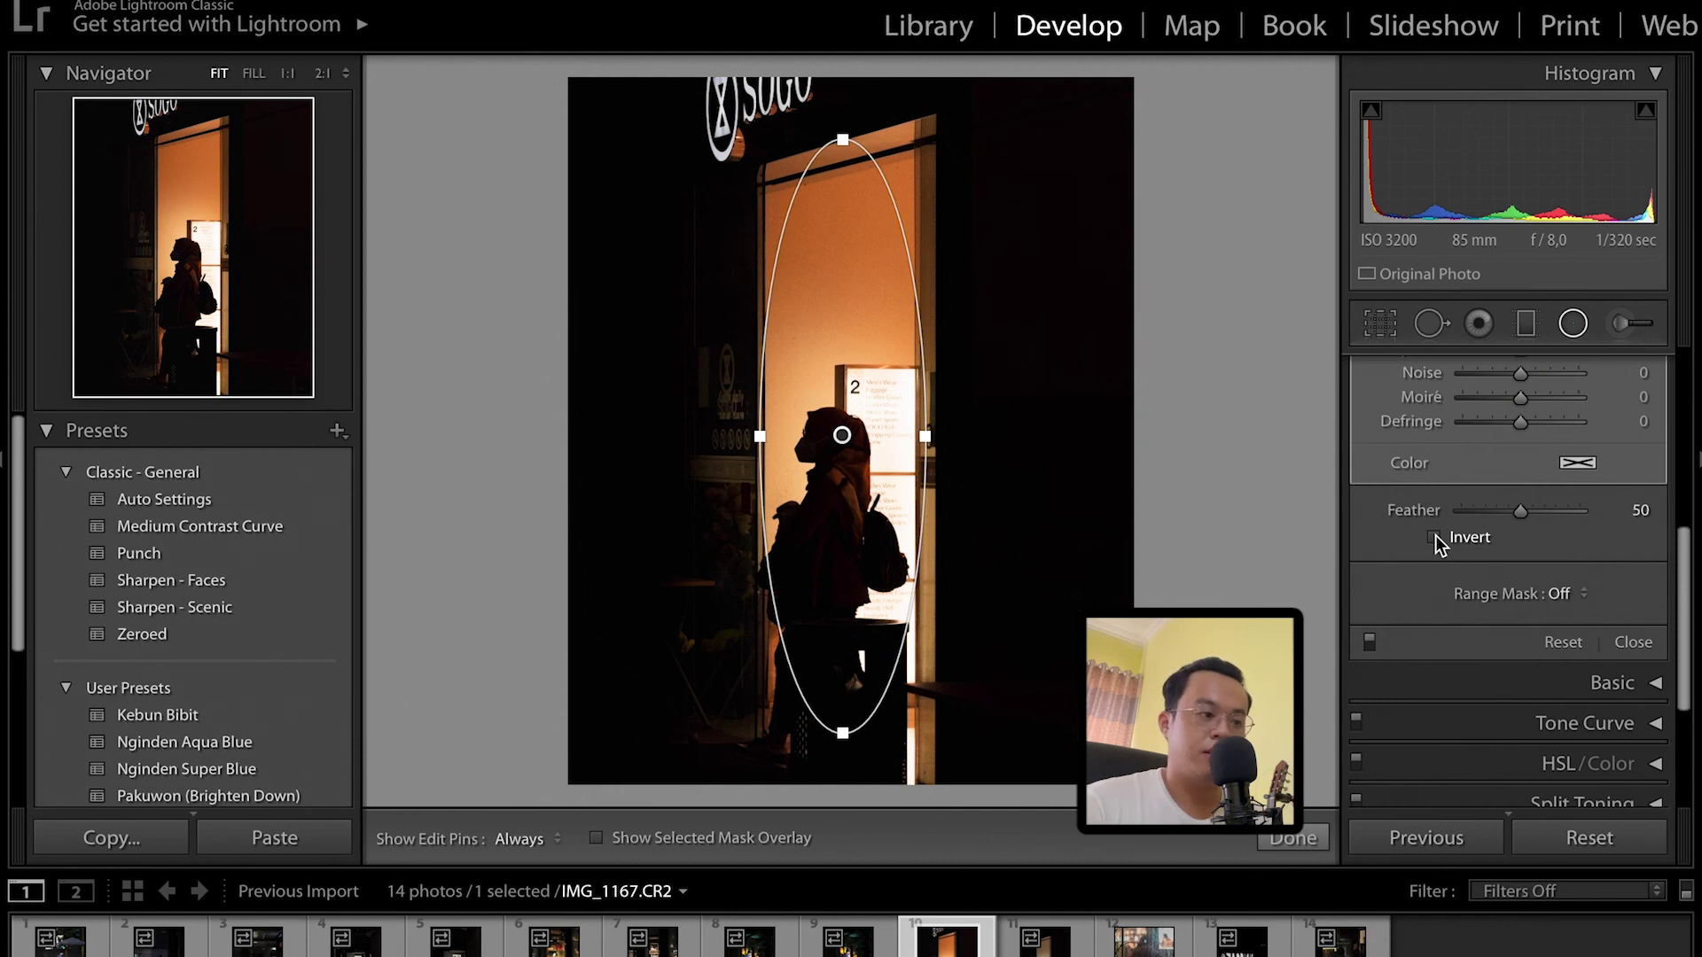
{"action": "key", "text": "o"}
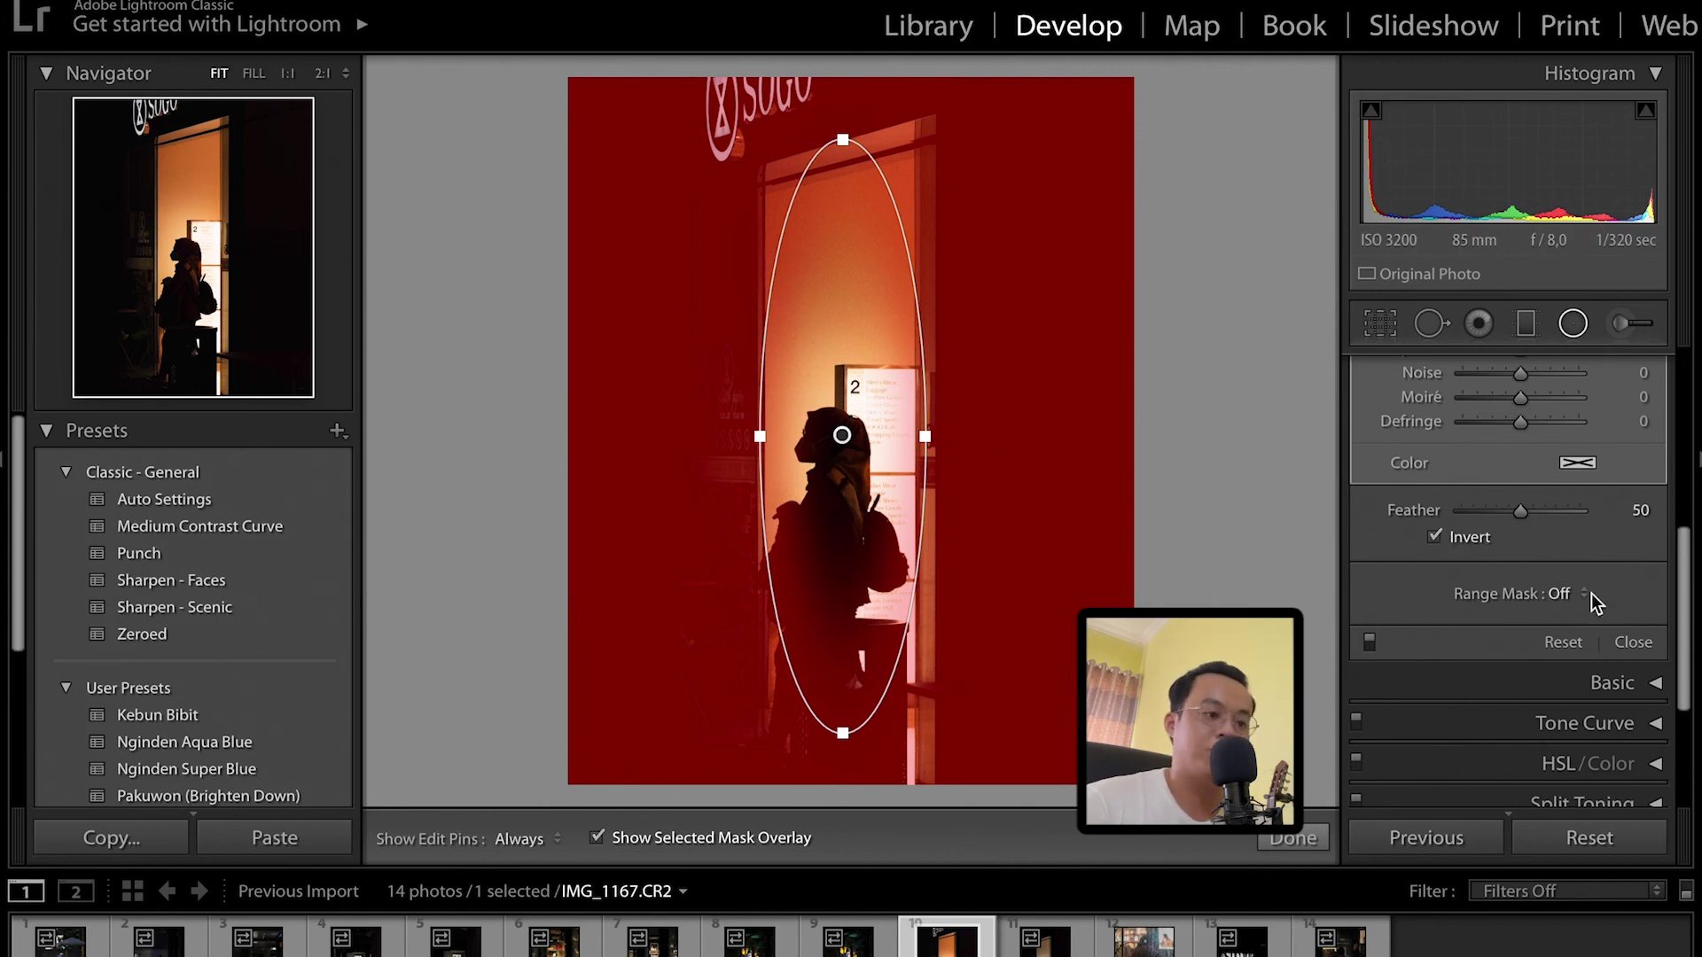
{"action": "left_click_drag", "start_coordinate": [842, 437], "coordinate": [853, 448]}
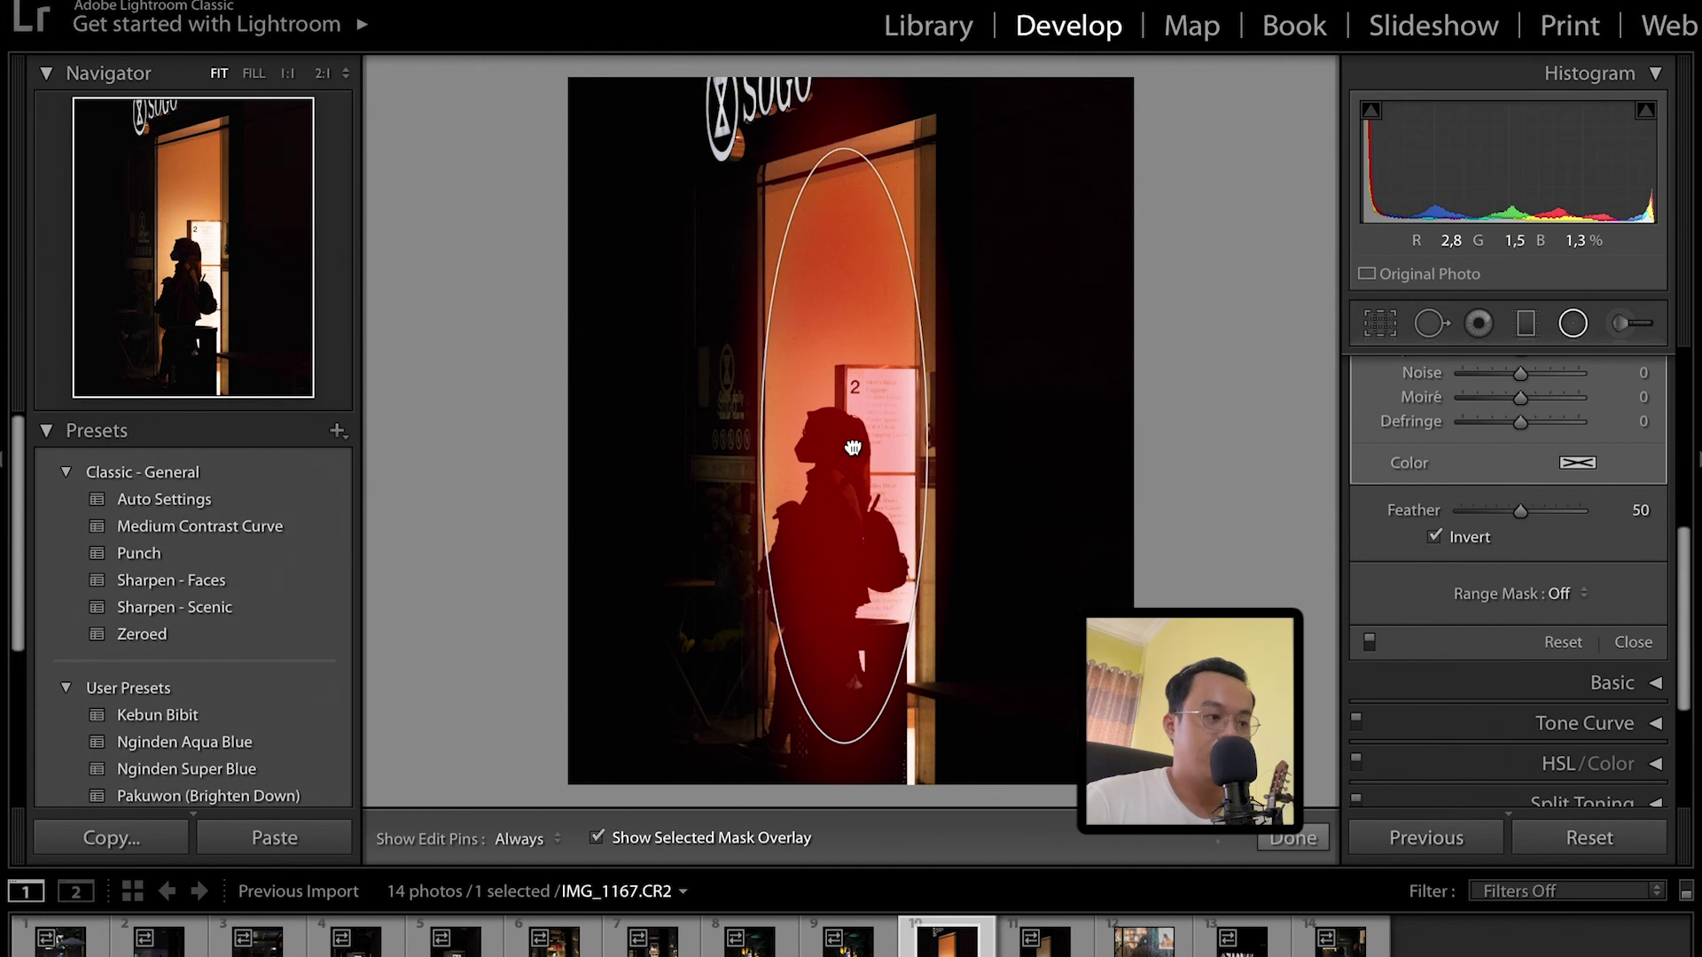
{"action": "scroll", "coordinate": [1561, 536], "scroll_direction": "up", "scroll_amount": 5}
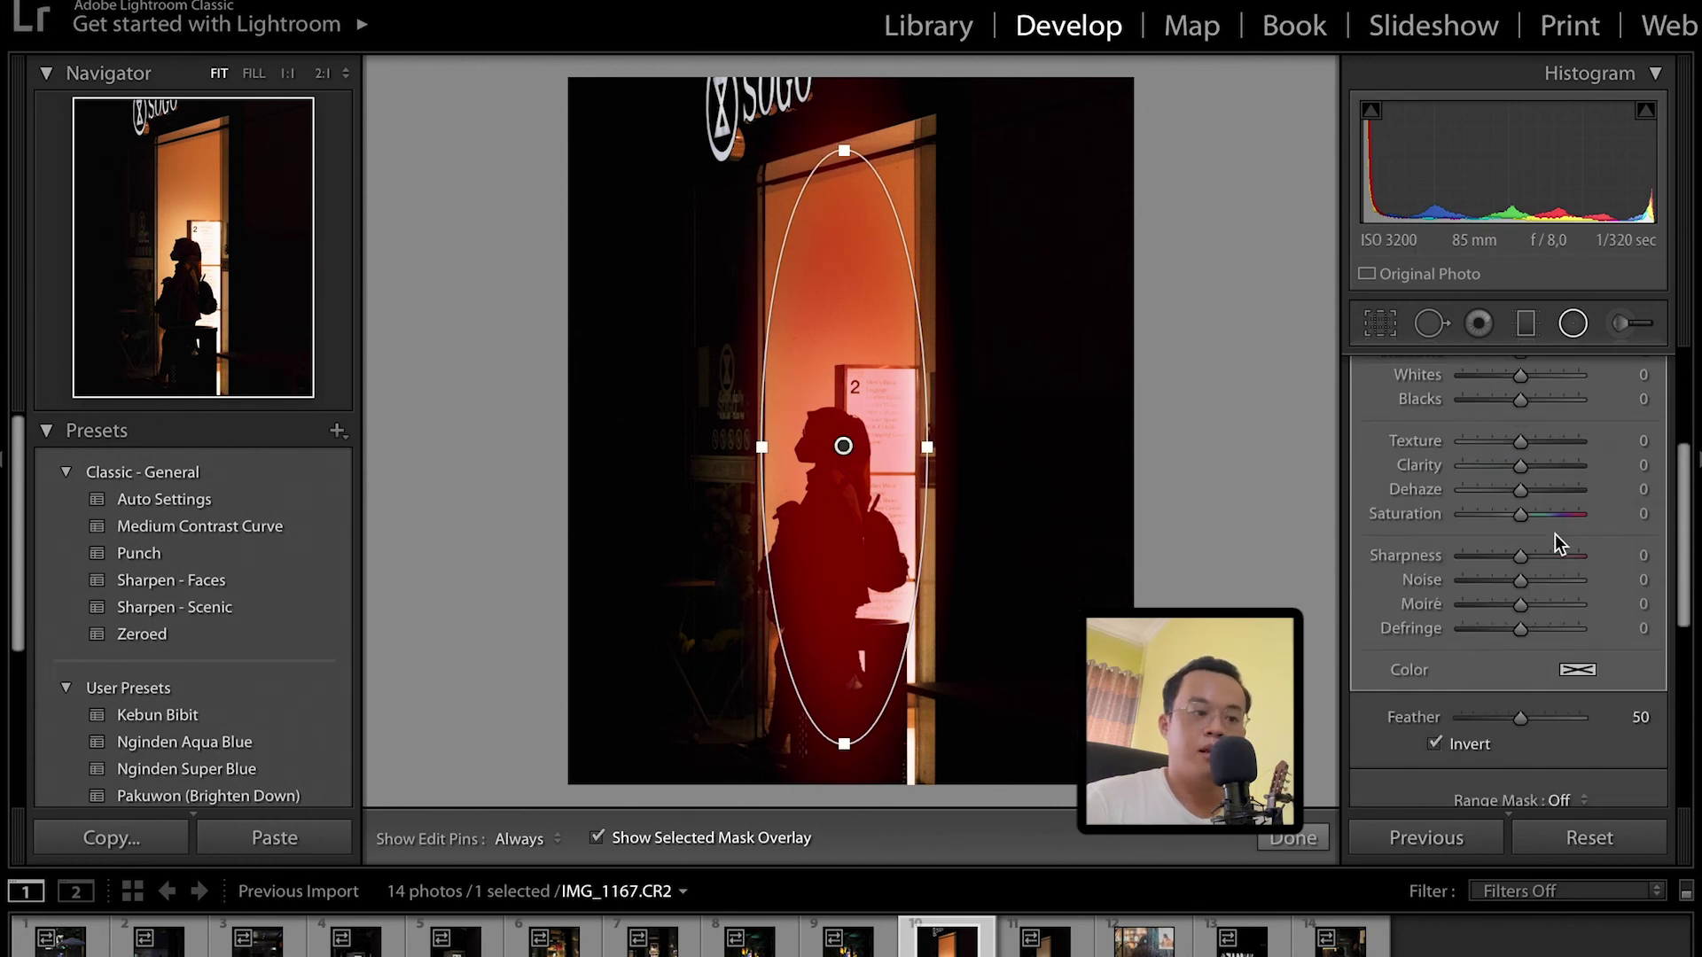
{"action": "key", "text": "o"}
{"action": "scroll", "coordinate": [1507, 502], "scroll_direction": "up", "scroll_amount": 2}
{"action": "scroll", "coordinate": [1506, 501], "scroll_direction": "up", "scroll_amount": 2}
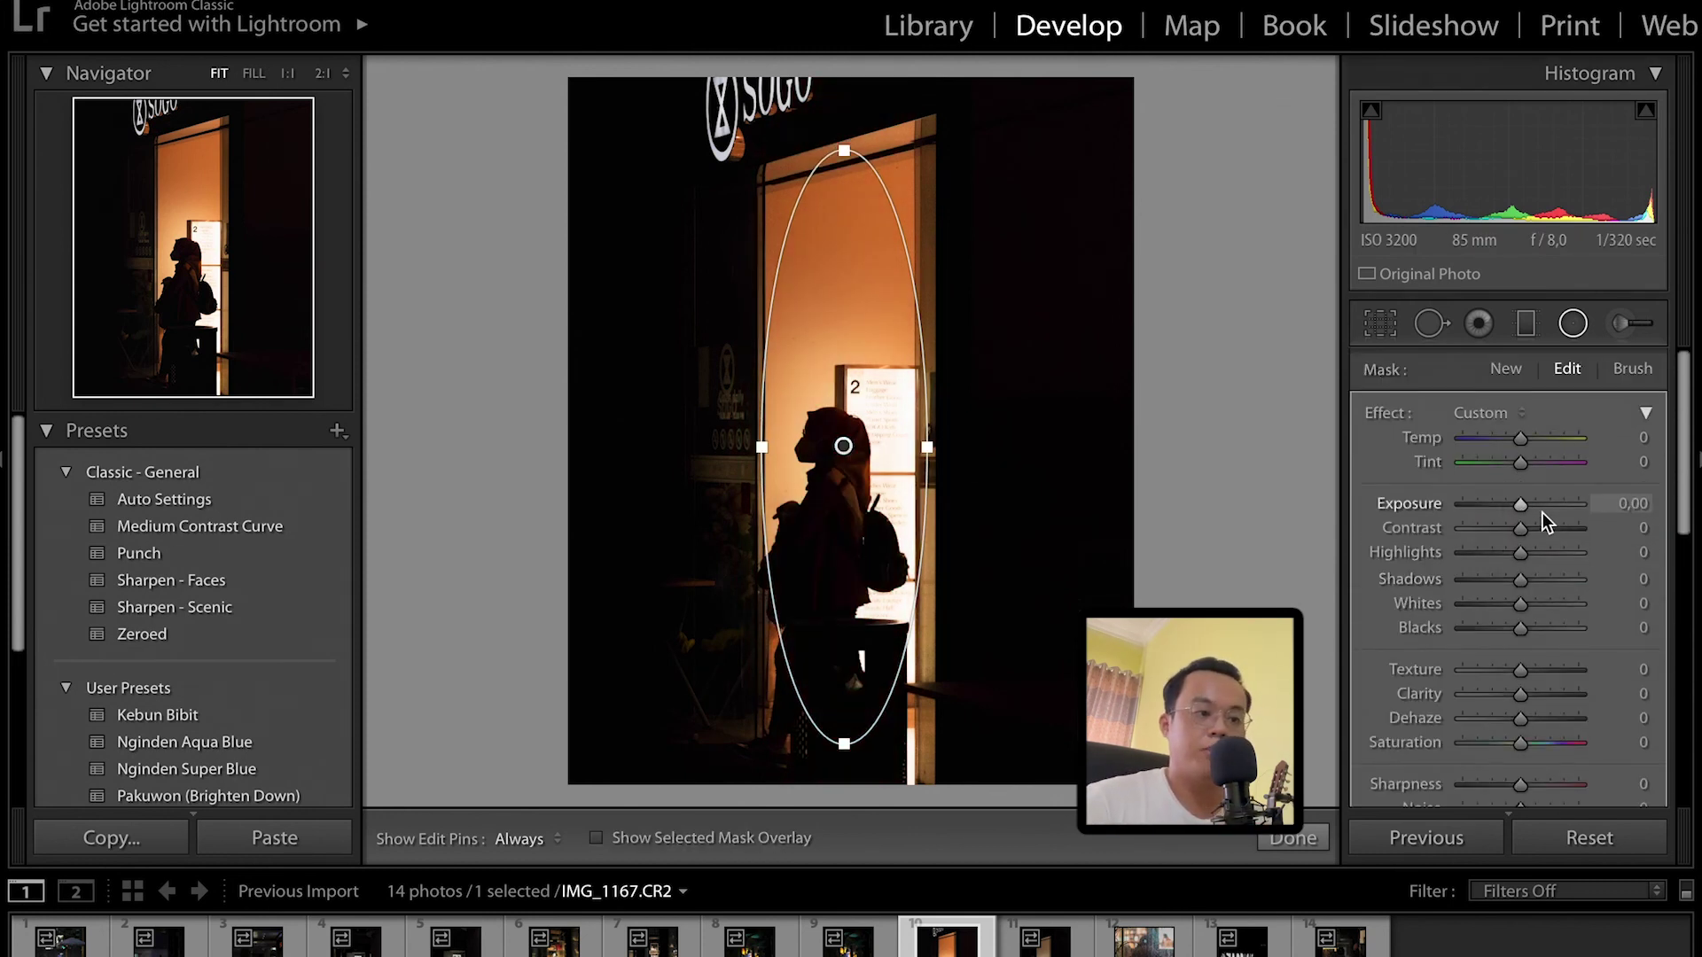
Give the inverted radial filter exposure 0.11 and saturation 7, then close it.
{"action": "left_click_drag", "start_coordinate": [1521, 505], "coordinate": [1523, 506]}
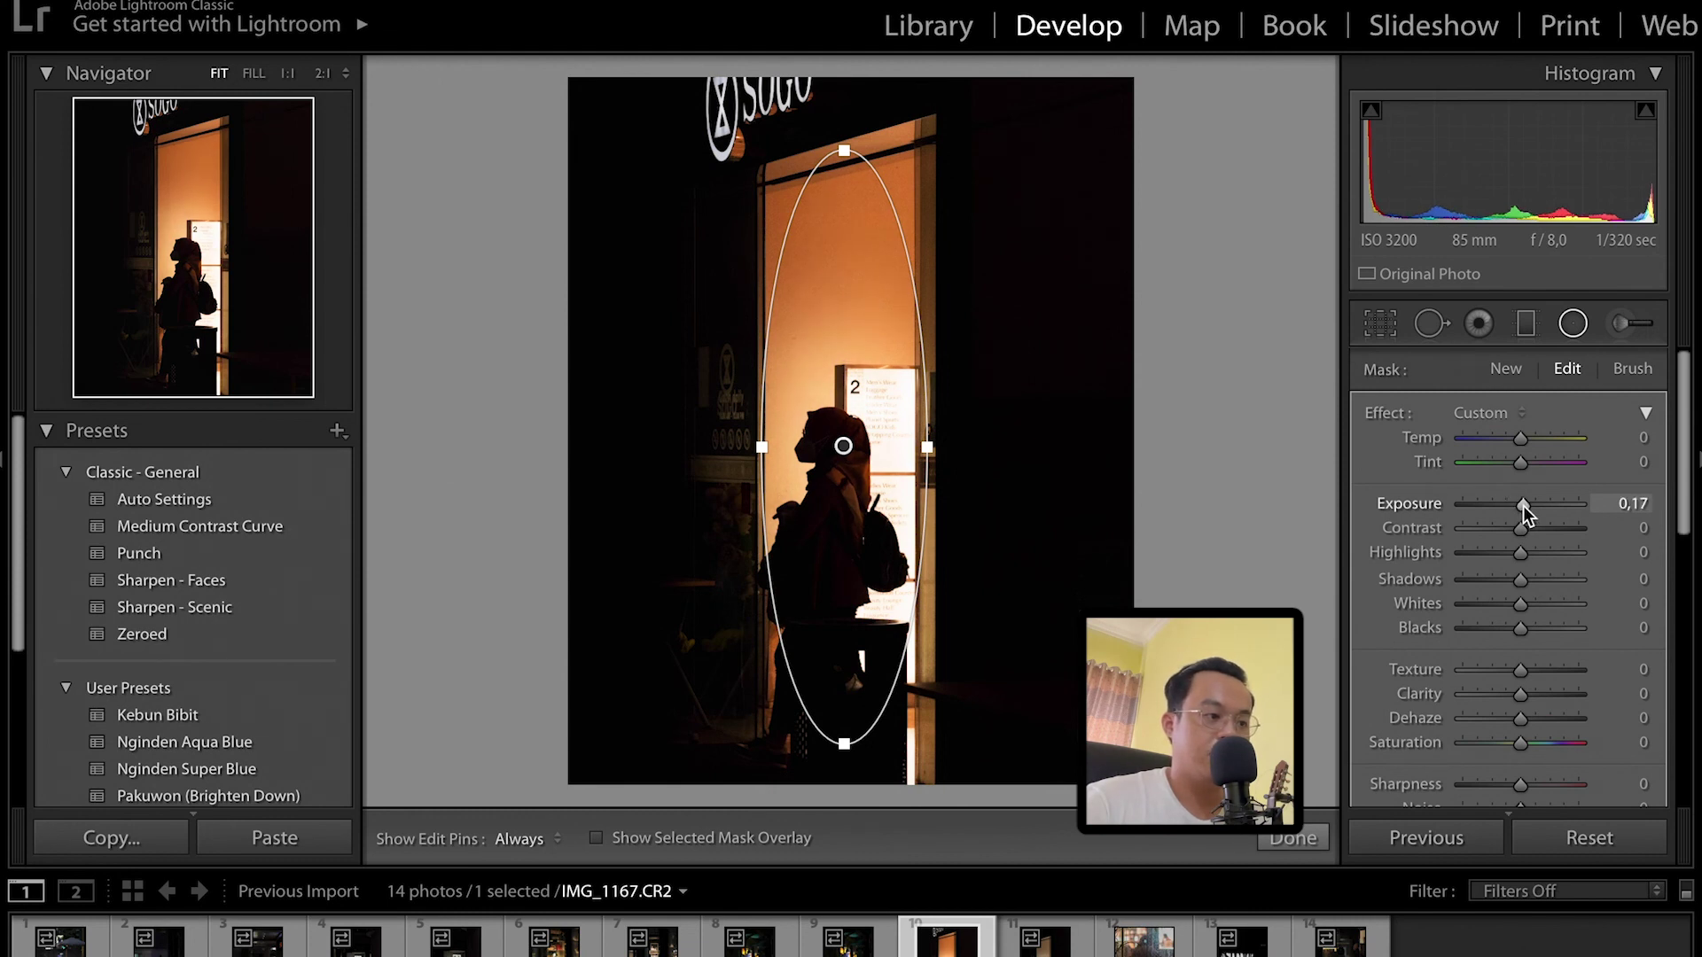
{"action": "left_click_drag", "start_coordinate": [1523, 505], "coordinate": [1522, 506]}
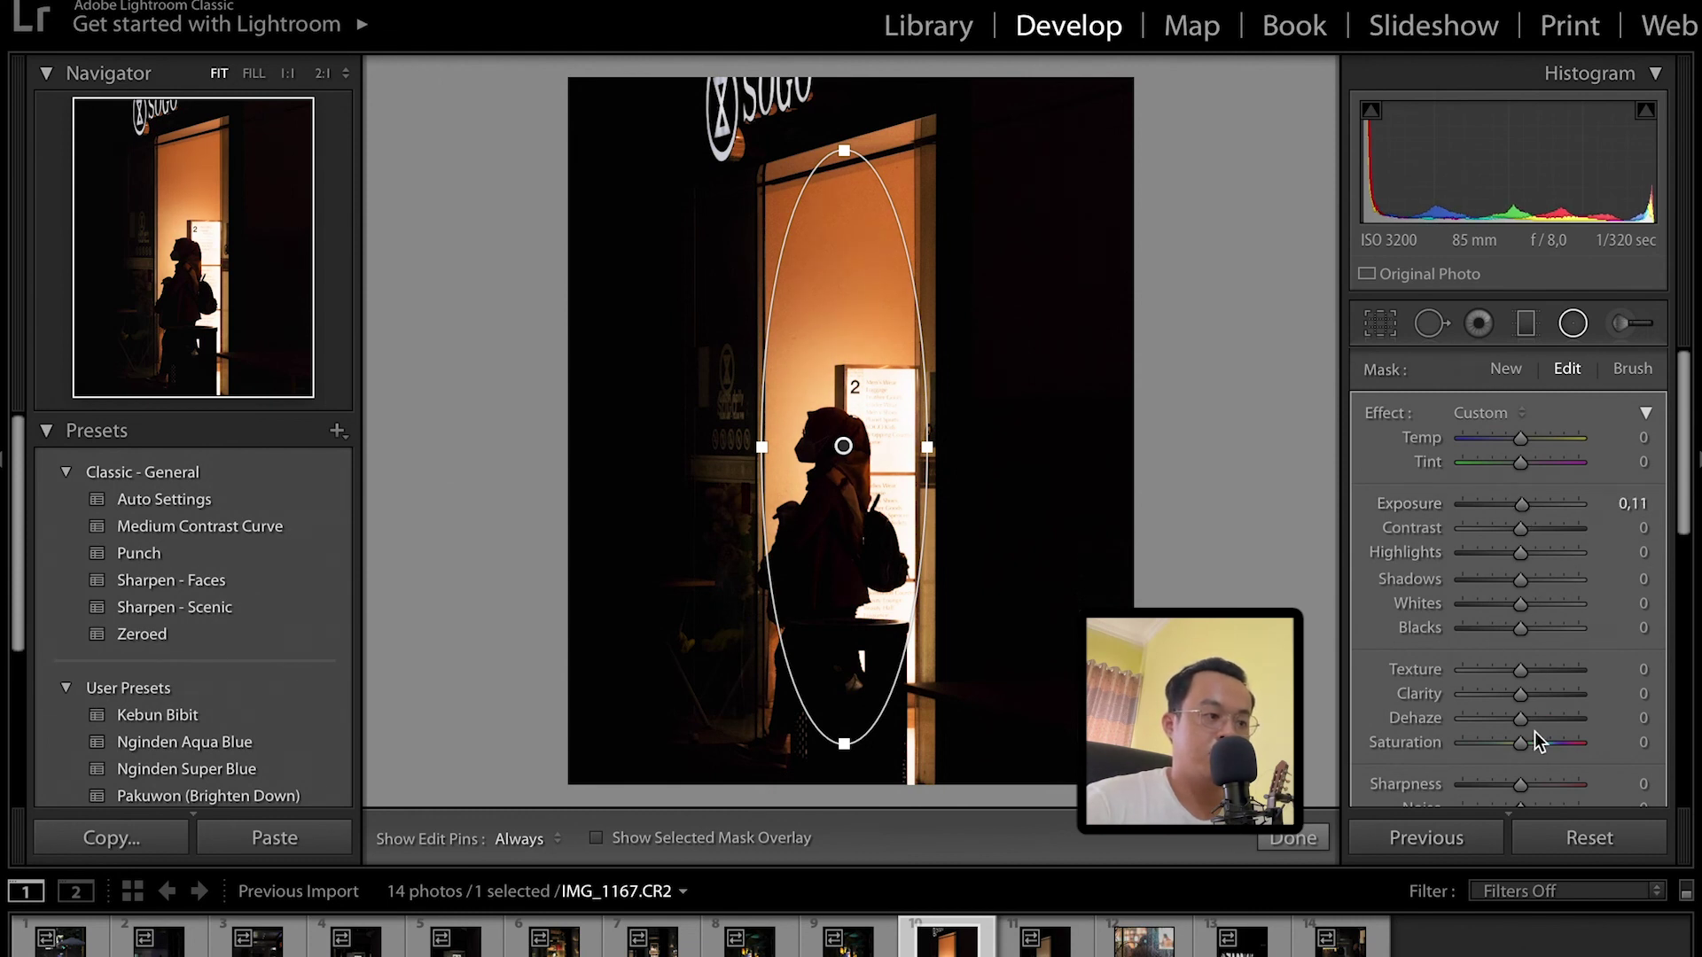
{"action": "scroll", "coordinate": [1529, 727], "scroll_direction": "down", "scroll_amount": 1}
{"action": "left_click_drag", "start_coordinate": [1519, 722], "coordinate": [1525, 725]}
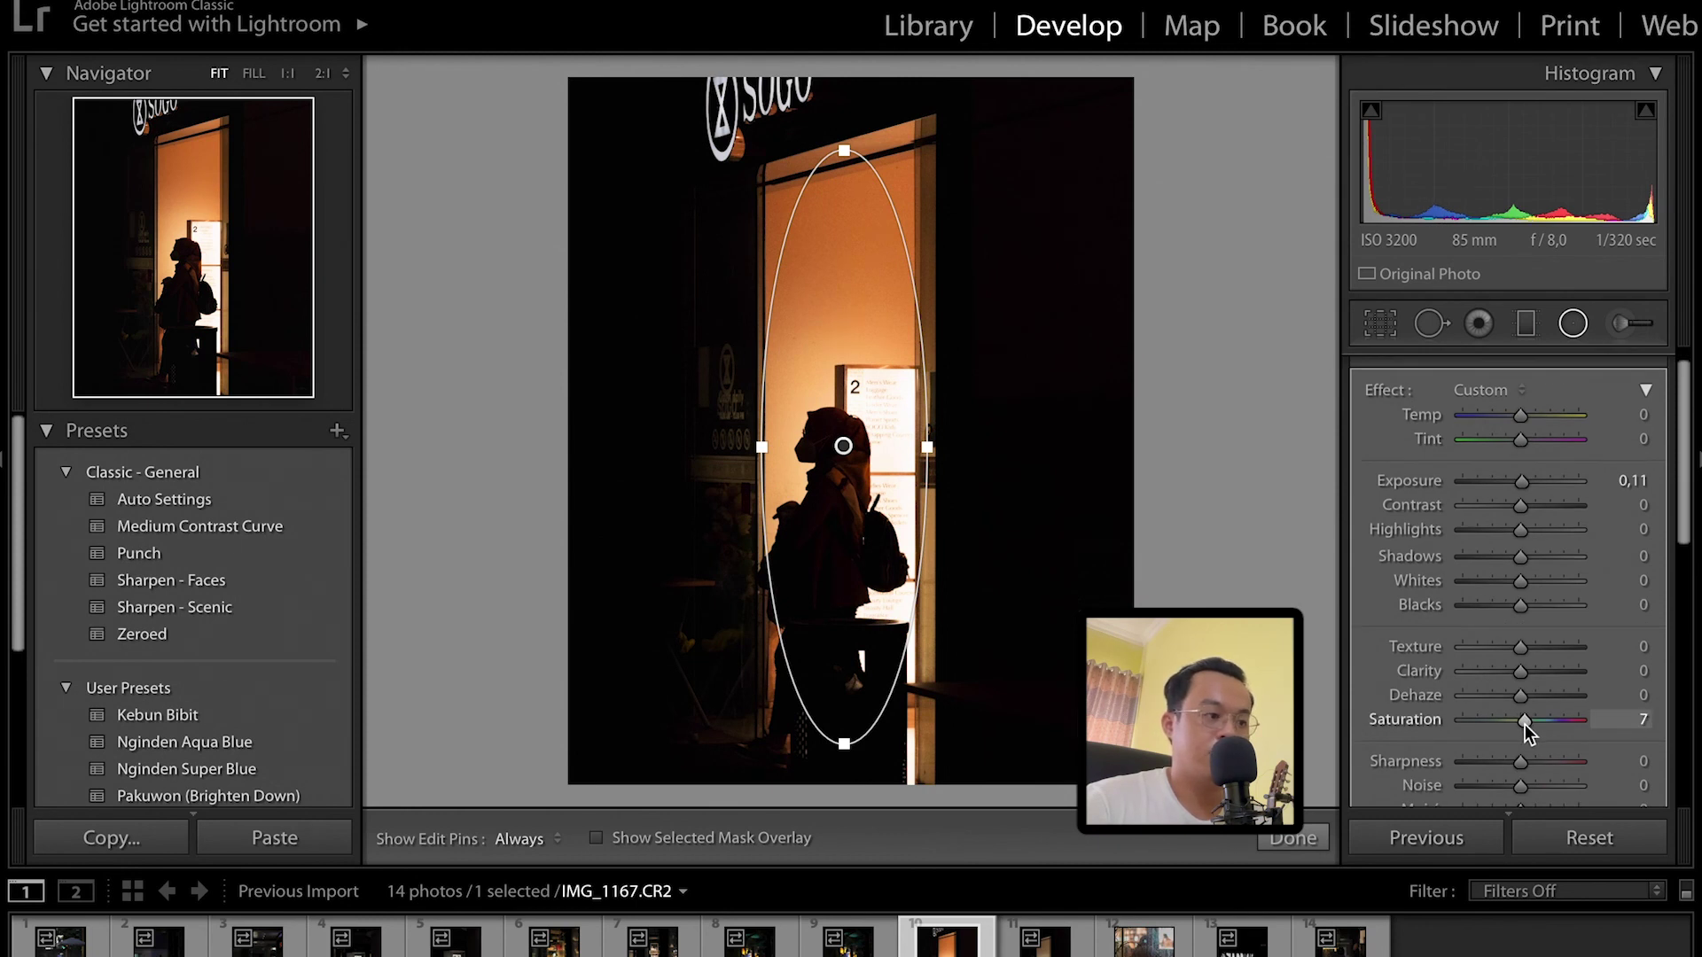
{"action": "scroll", "coordinate": [1560, 735], "scroll_direction": "down", "scroll_amount": 1}
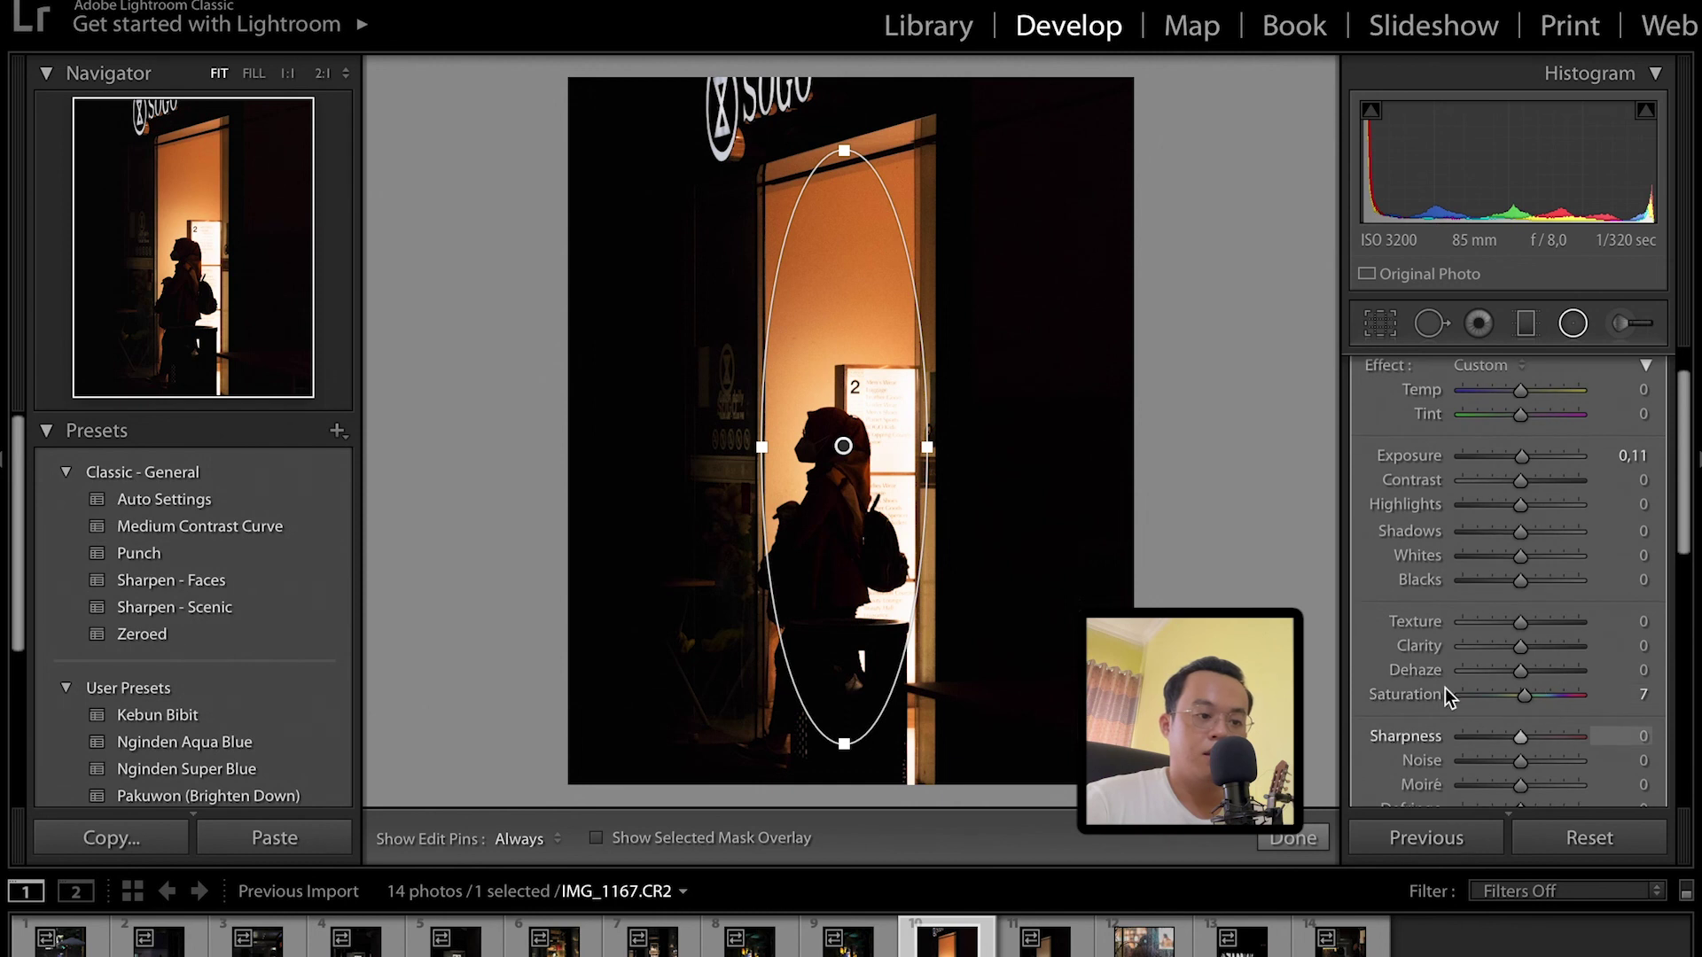
{"action": "key", "text": "shift+m"}
Toggle the original view, then check before/after side by side and return to Loupe.
{"action": "key", "text": "backslash"}
{"action": "key", "text": "backslash"}
{"action": "key", "text": "backslash"}
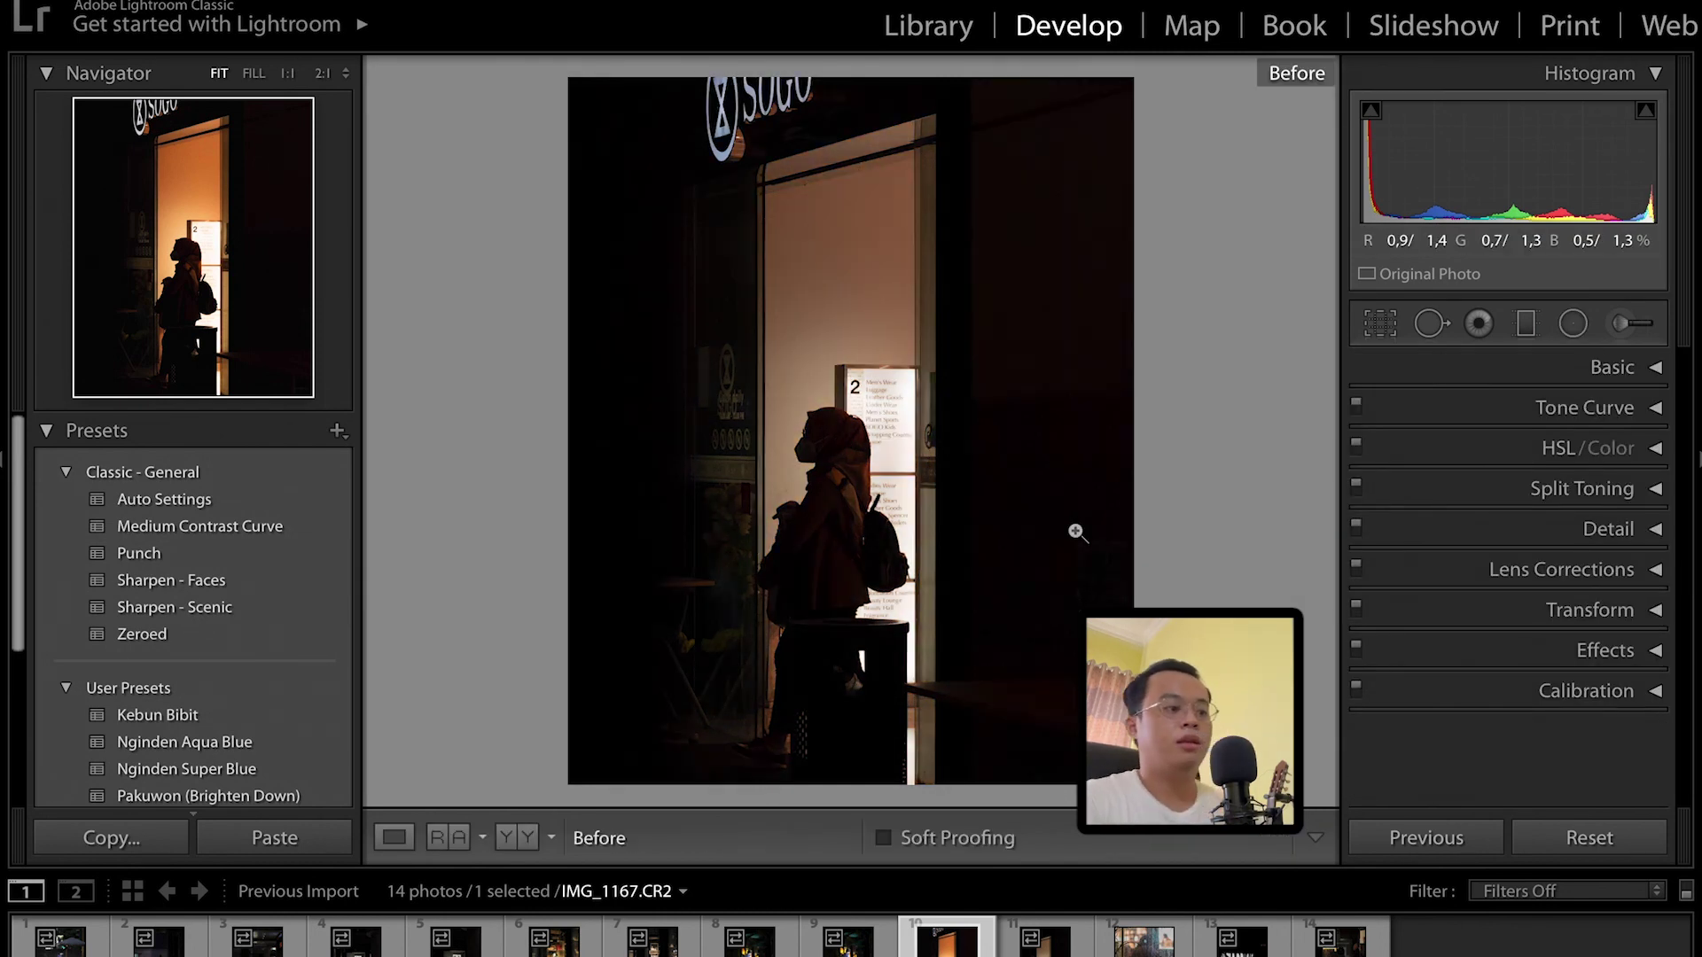
{"action": "key", "text": "backslash"}
{"action": "key", "text": "y"}
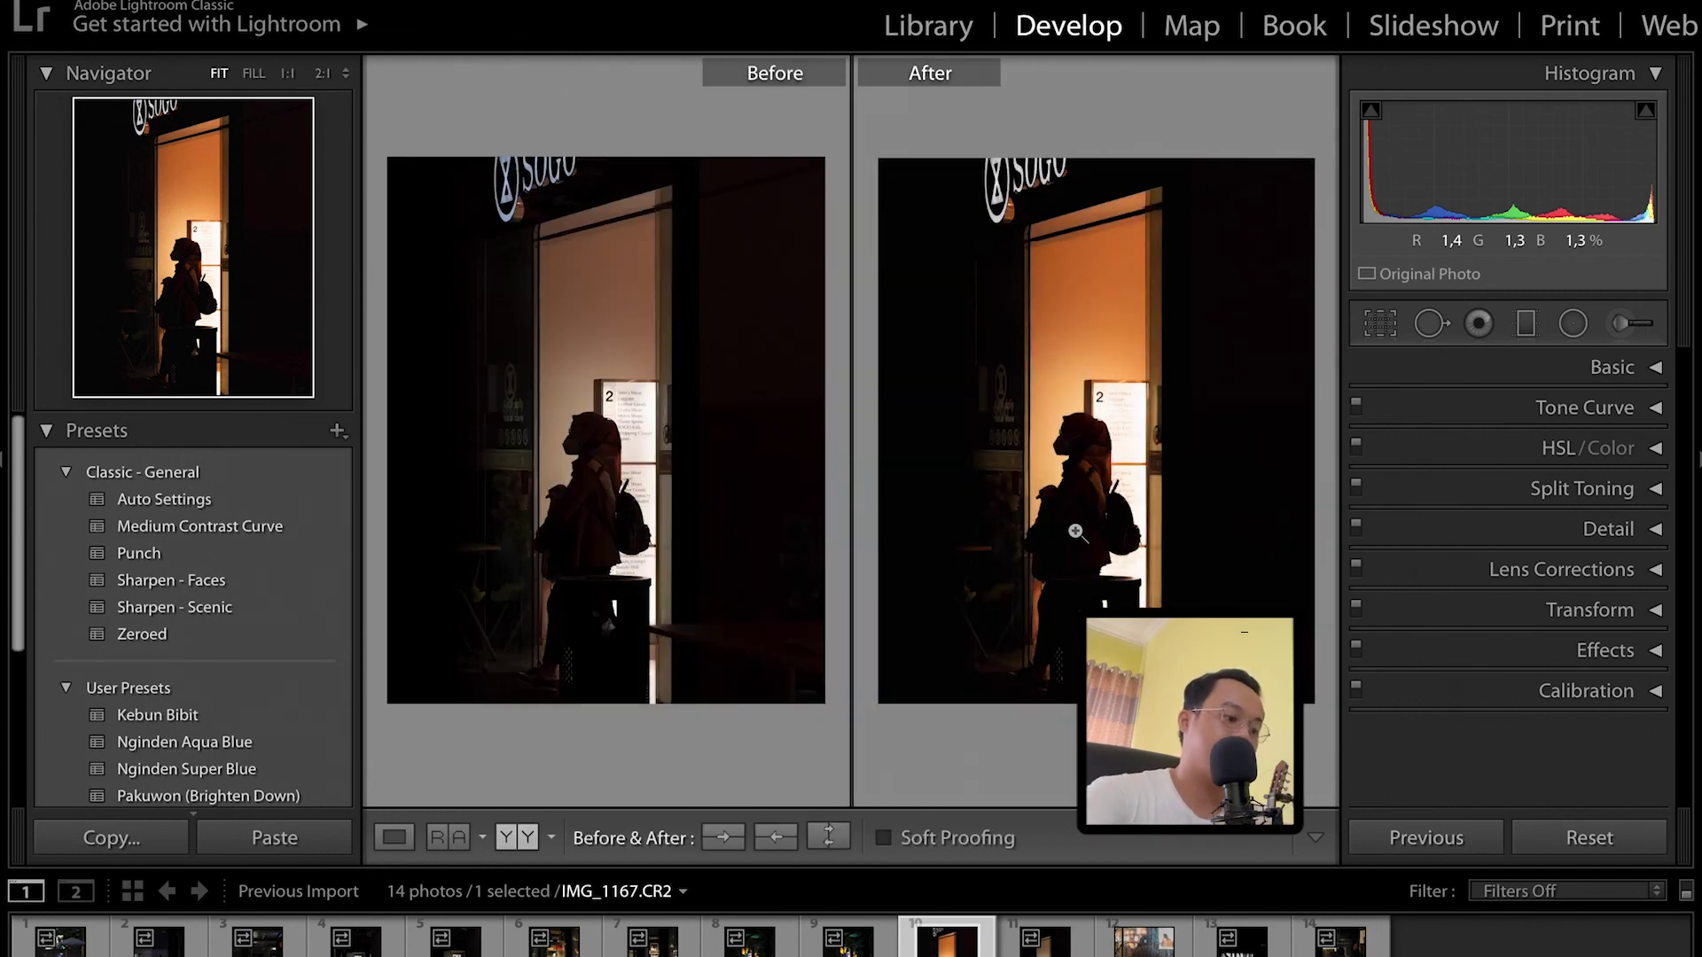
{"action": "key", "text": "y"}
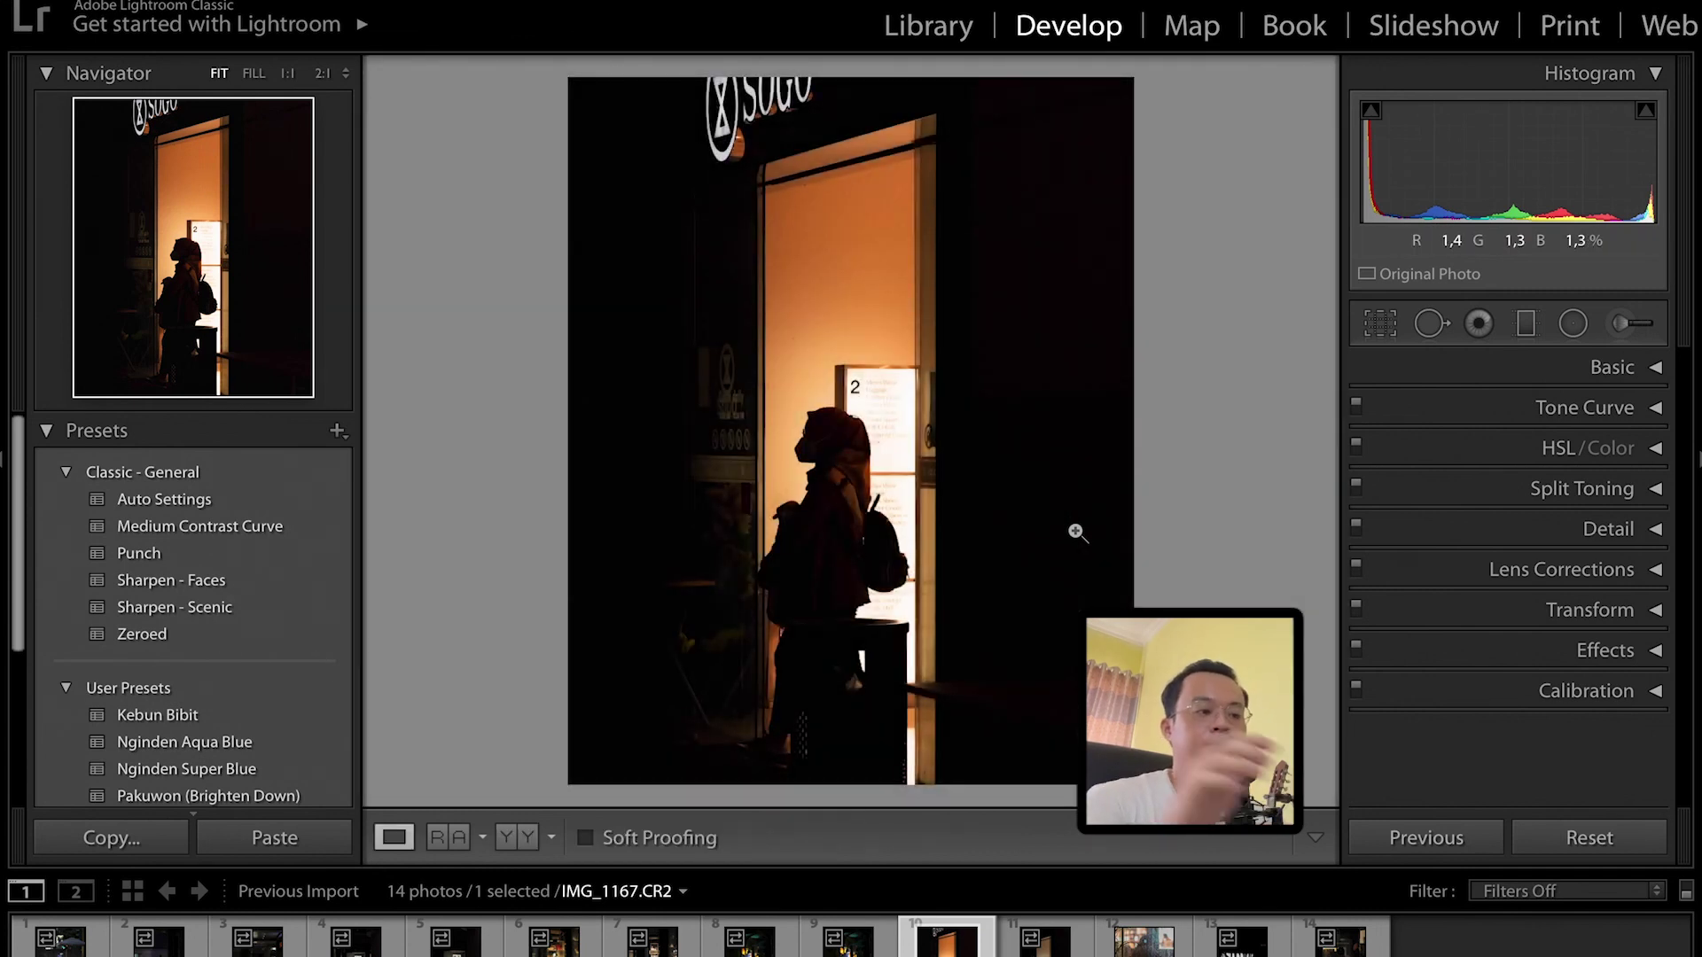